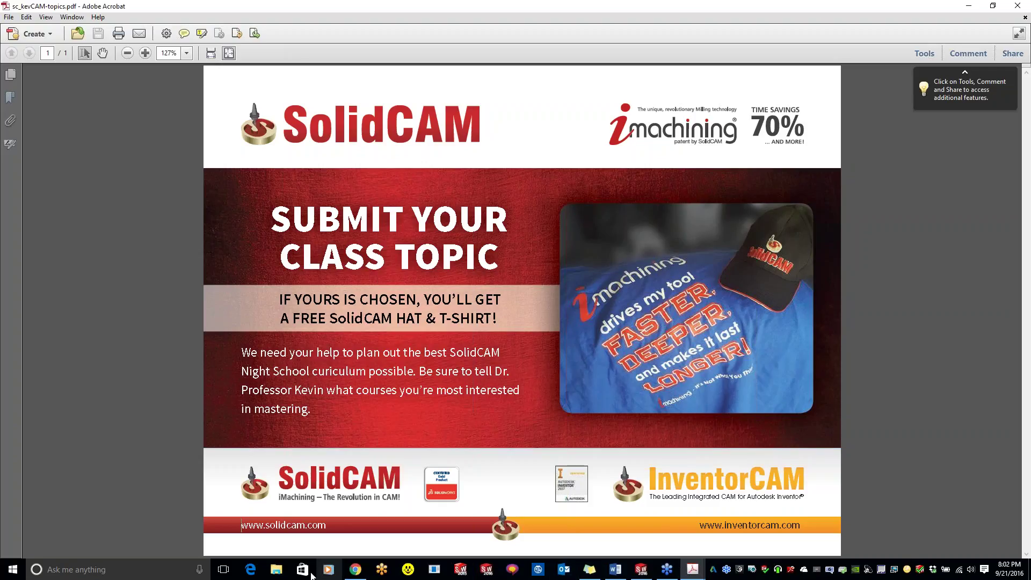
- Put away the SolidCAM flyer PDFs and look through the uploaded videos on the SolidCAM University YouTube channel
{"action": "left_click", "coordinate": [616, 569]}
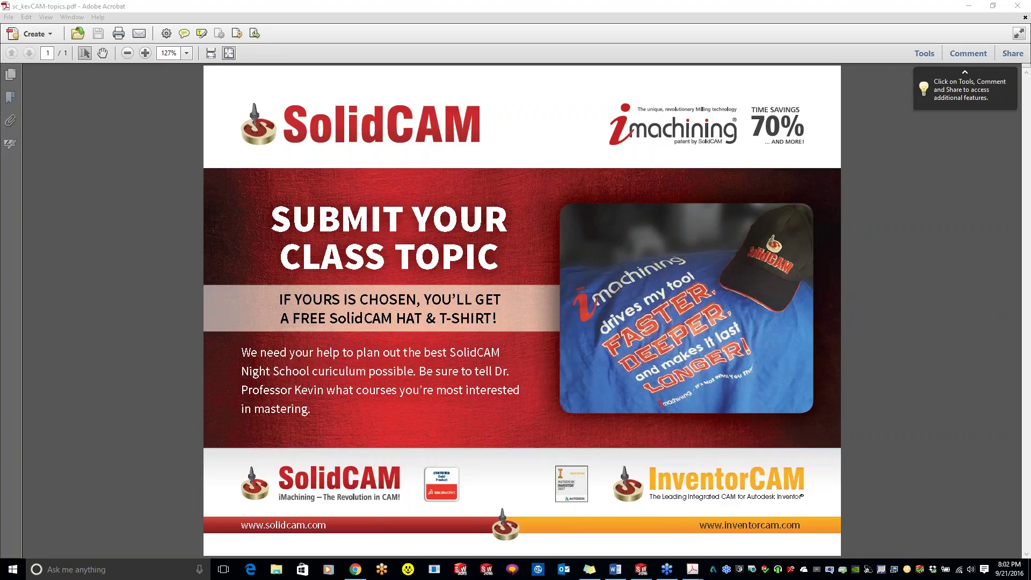
{"action": "left_click", "coordinate": [967, 7]}
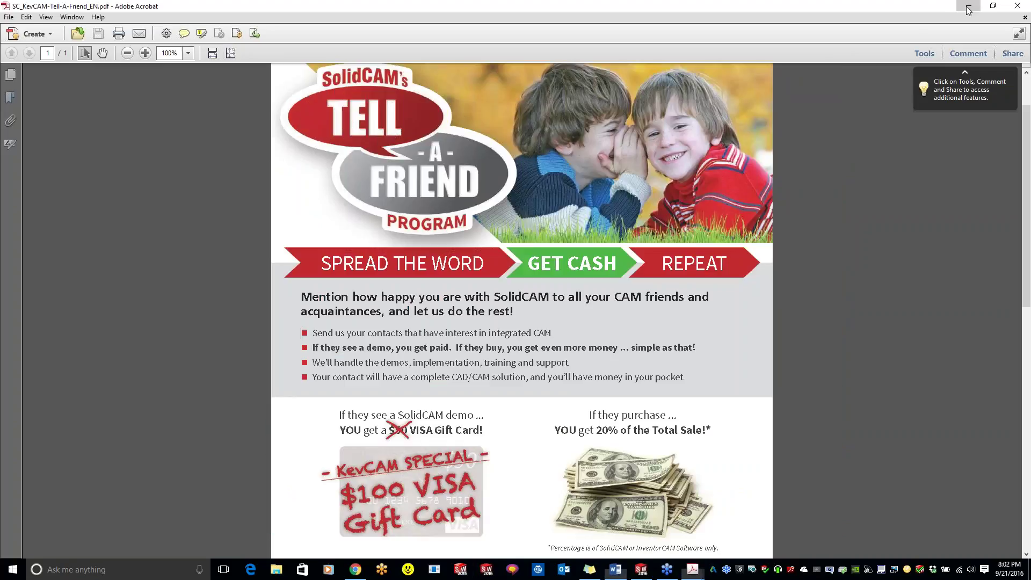
{"action": "left_click", "coordinate": [967, 8]}
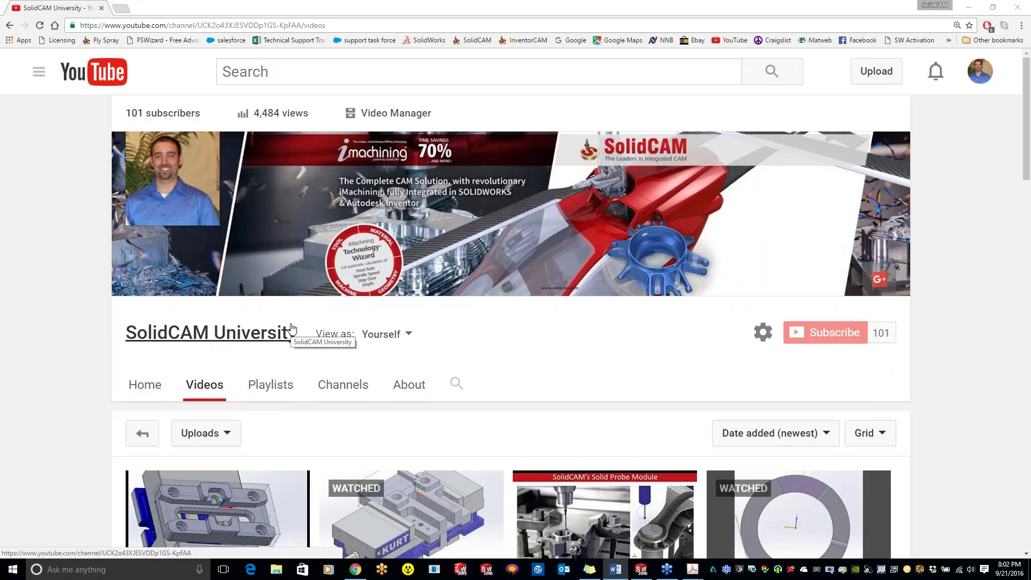
{"action": "scroll", "coordinate": [490, 338], "scroll_direction": "down", "scroll_amount": 10}
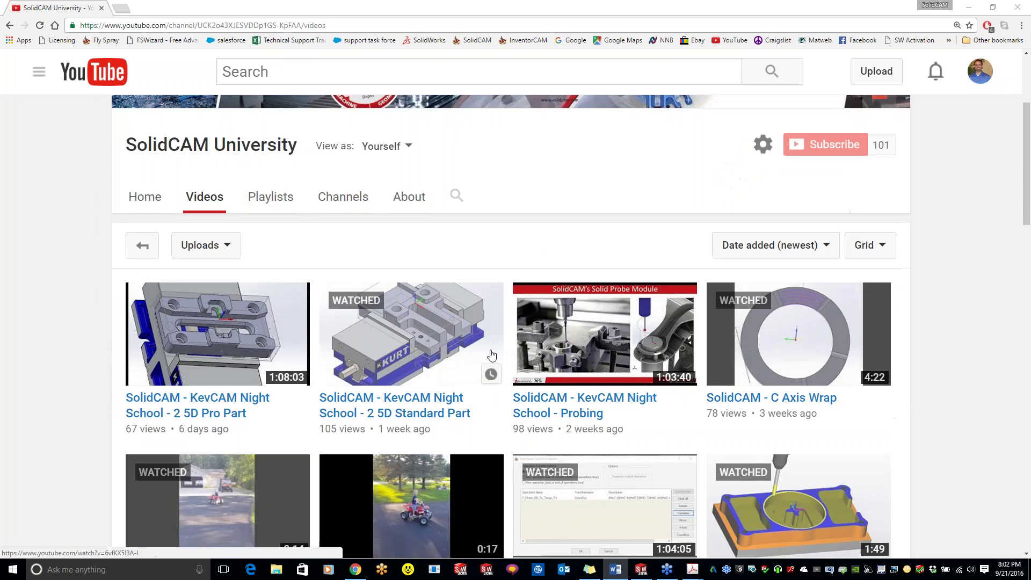
{"action": "scroll", "coordinate": [492, 337], "scroll_direction": "down", "scroll_amount": 9}
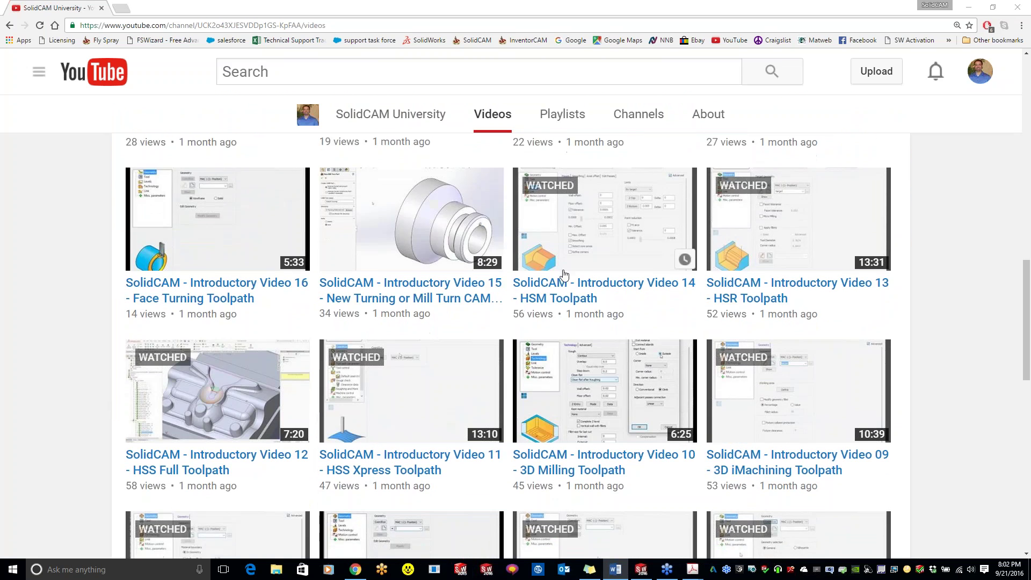
{"action": "scroll", "coordinate": [488, 343], "scroll_direction": "down", "scroll_amount": 3}
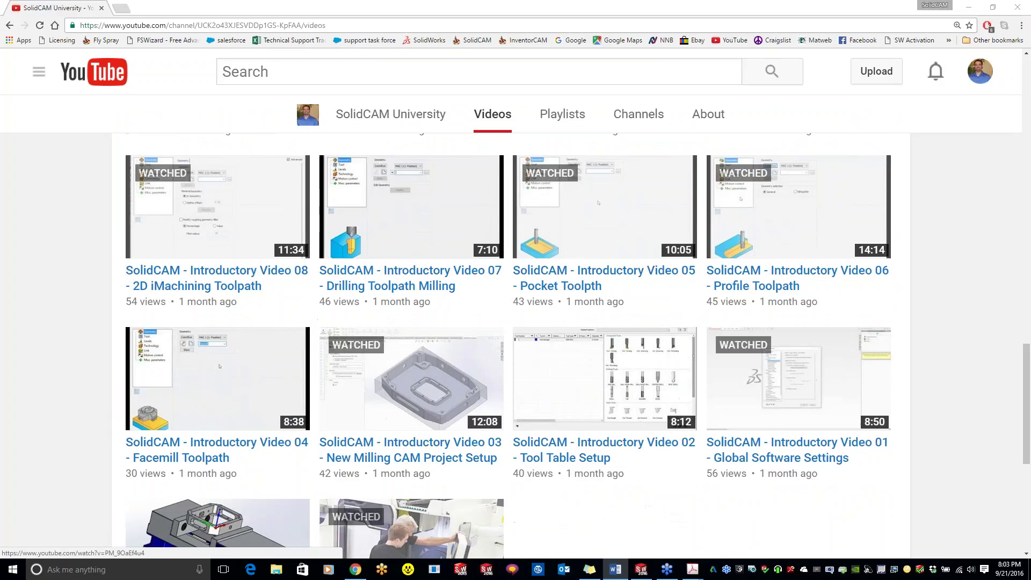
{"action": "scroll", "coordinate": [487, 342], "scroll_direction": "down", "scroll_amount": 2}
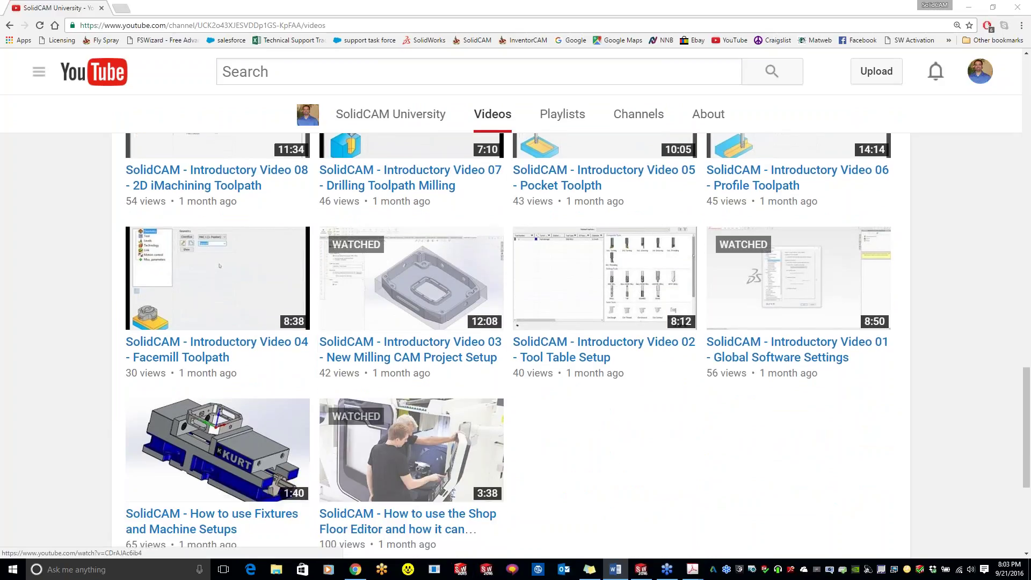
{"action": "scroll", "coordinate": [773, 428], "scroll_direction": "down", "scroll_amount": 1}
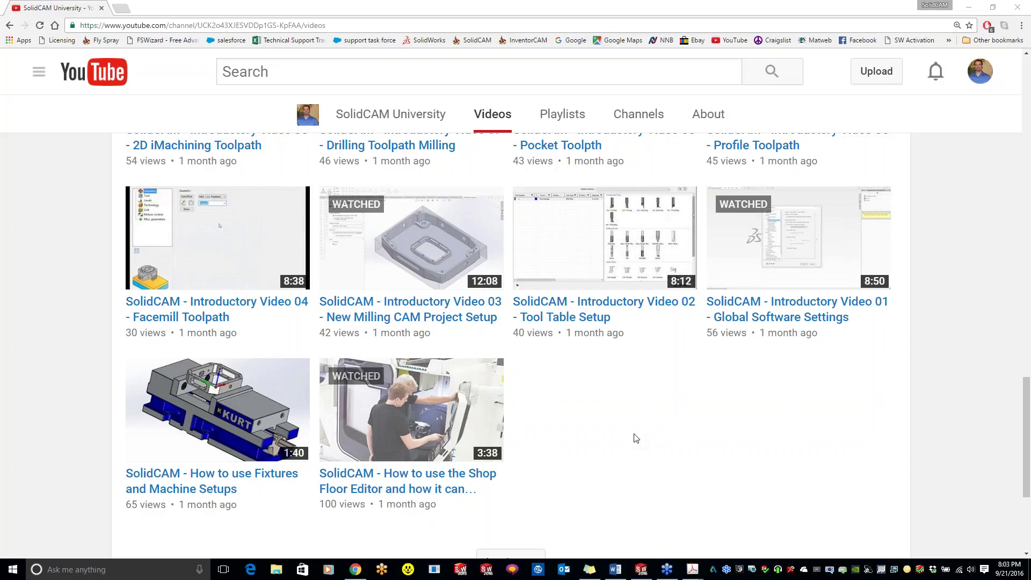
{"action": "scroll", "coordinate": [691, 384], "scroll_direction": "up", "scroll_amount": 1}
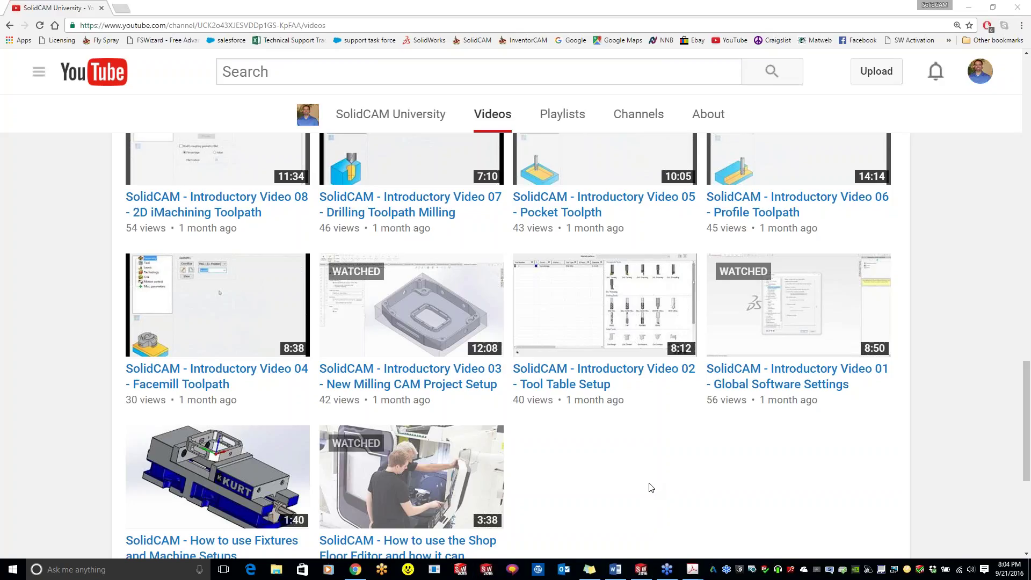
- Switch to SOLIDWORKS and open the Rough & Semi CZ operation with its tool displayed on the model
{"action": "left_click", "coordinate": [969, 7]}
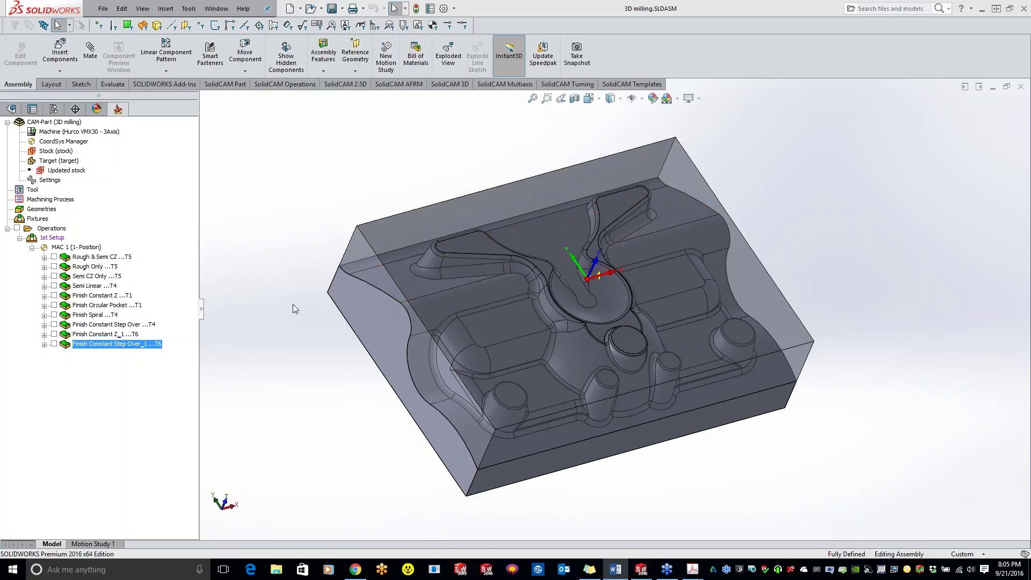
{"action": "double_click", "coordinate": [102, 257]}
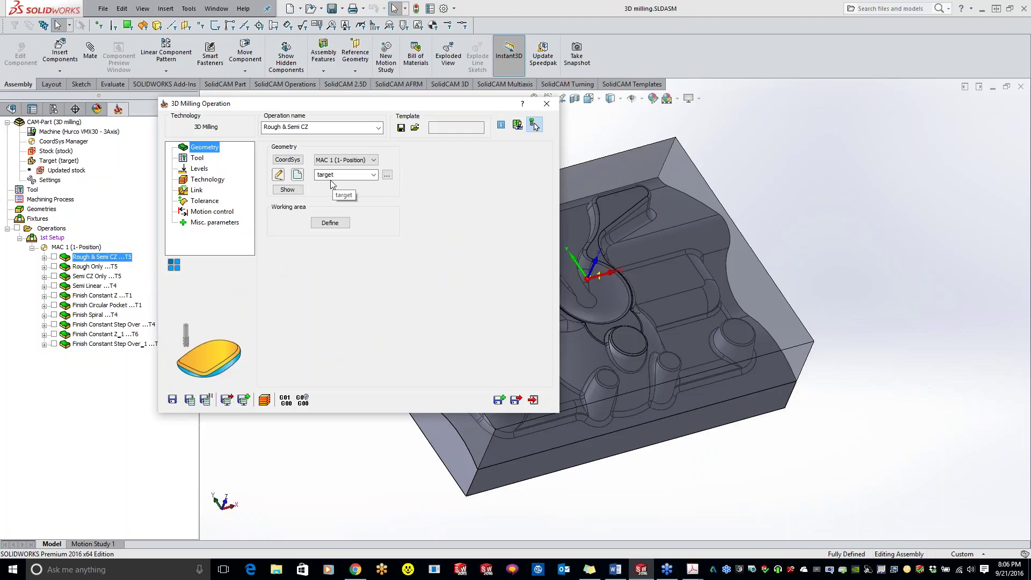
{"action": "left_click", "coordinate": [534, 125]}
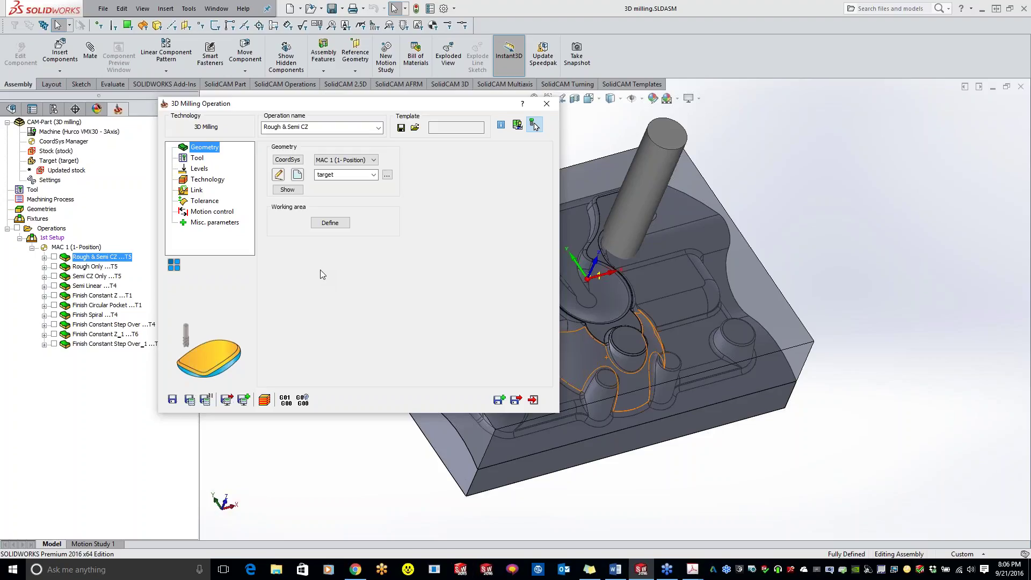
- Examine the operation's working area, tool data and milling levels against the stock and part
{"action": "left_click", "coordinate": [338, 221]}
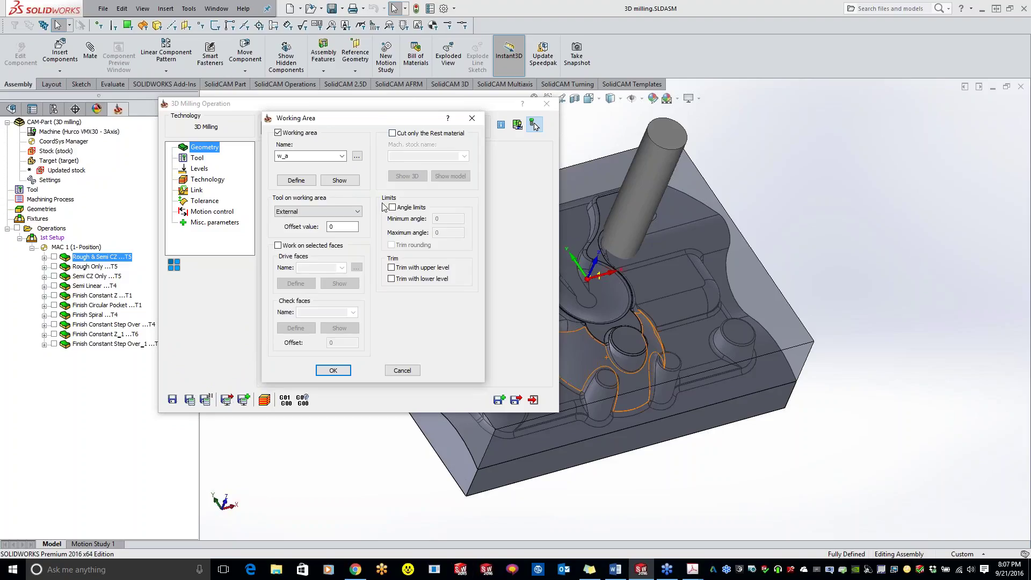
{"action": "left_click", "coordinate": [473, 118]}
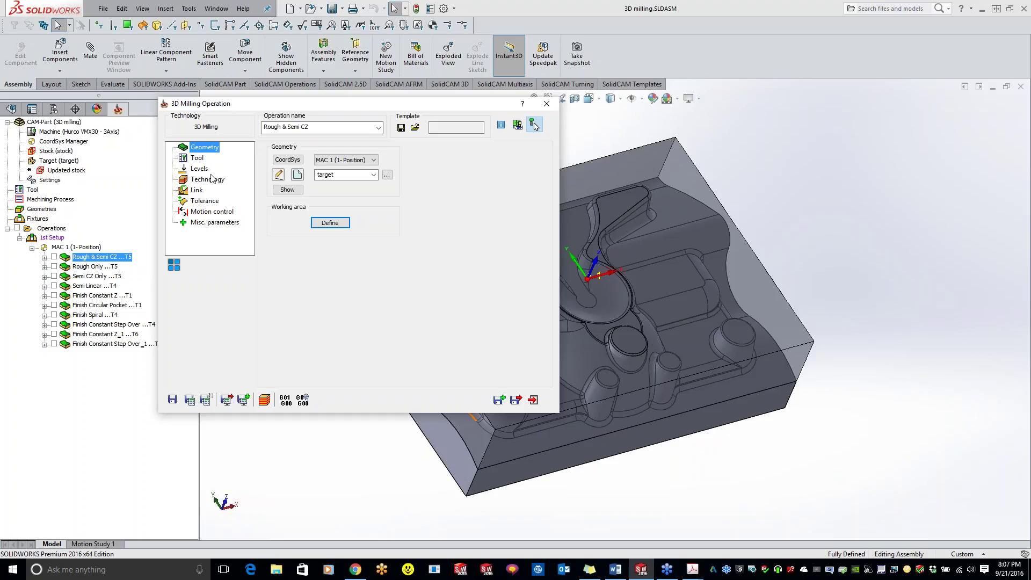
{"action": "left_click", "coordinate": [200, 164]}
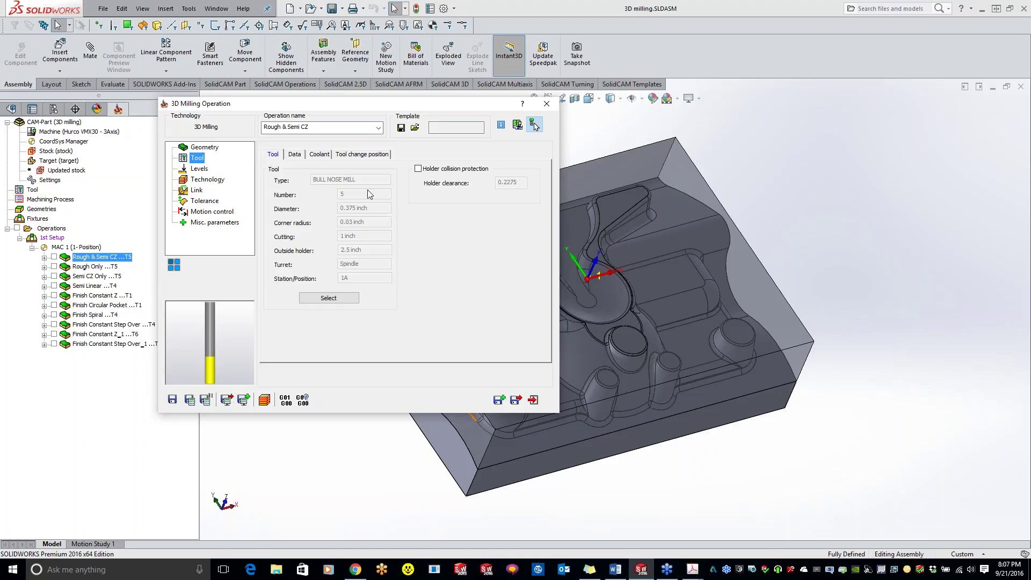
{"action": "left_click", "coordinate": [200, 169]}
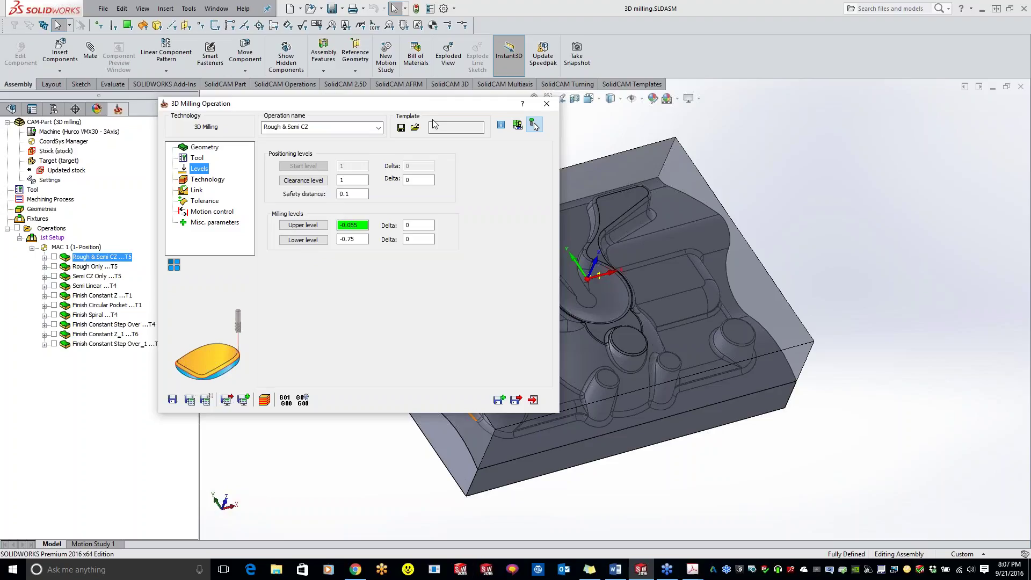
{"action": "left_click_drag", "start_coordinate": [431, 106], "coordinate": [305, 52]}
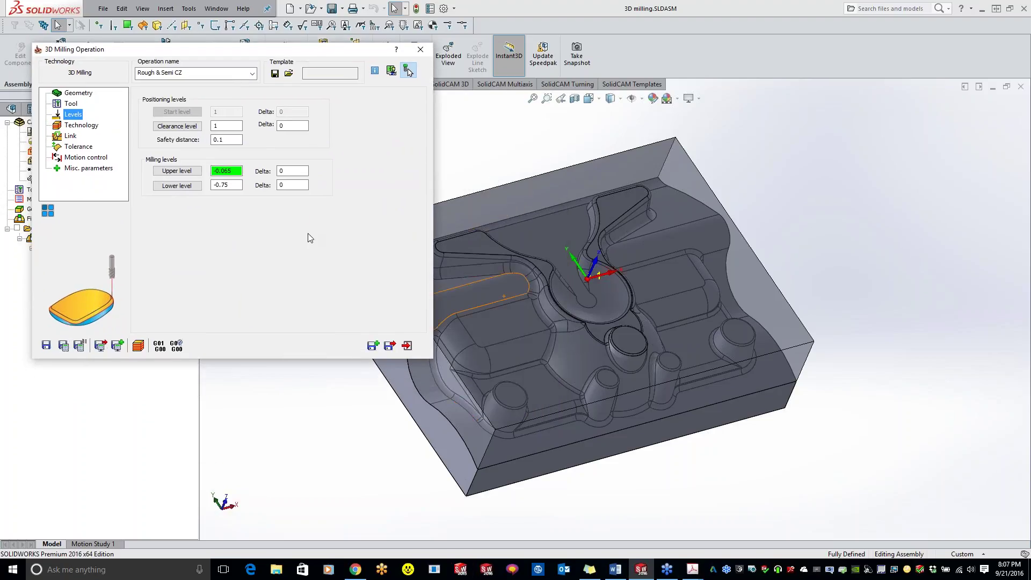
{"action": "middle_click_drag", "start_coordinate": [654, 386], "coordinate": [490, 340]}
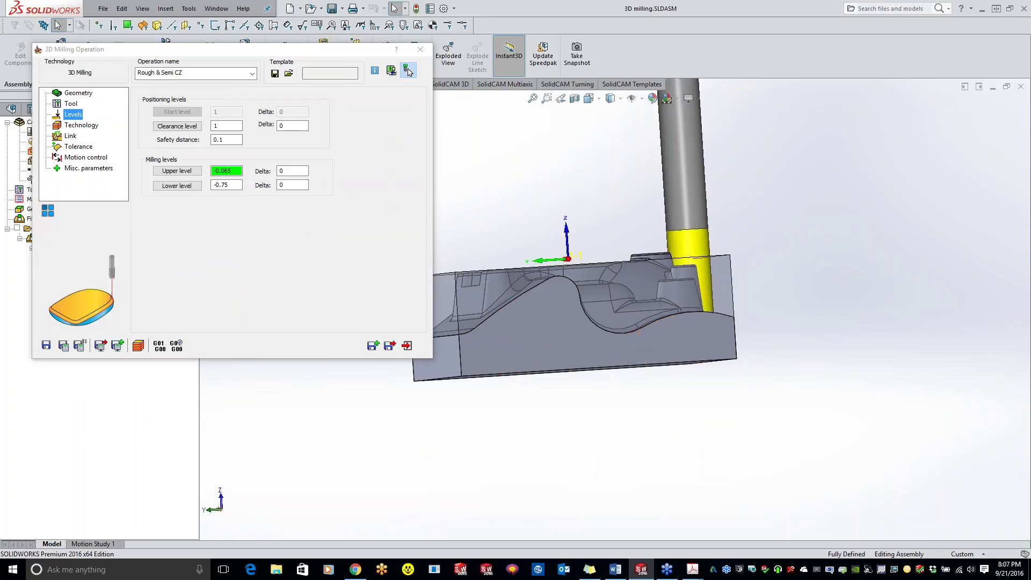
{"action": "middle_click_drag", "start_coordinate": [685, 339], "coordinate": [725, 357]}
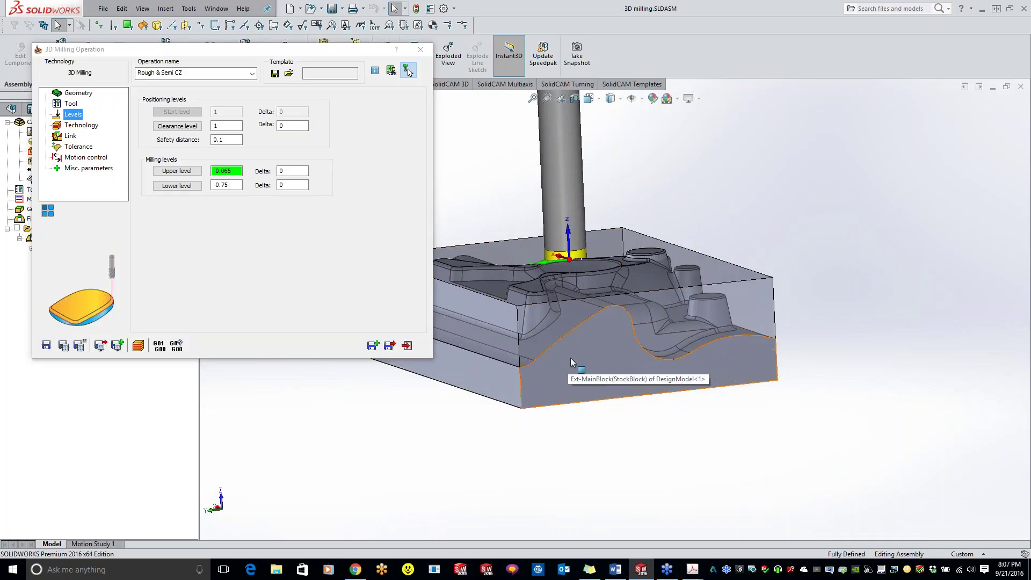
- Set the roughing strategy of the Rough & Semi CZ operation to Hatch
{"action": "left_click", "coordinate": [86, 126]}
{"action": "middle_click_drag", "start_coordinate": [722, 228], "coordinate": [626, 350]}
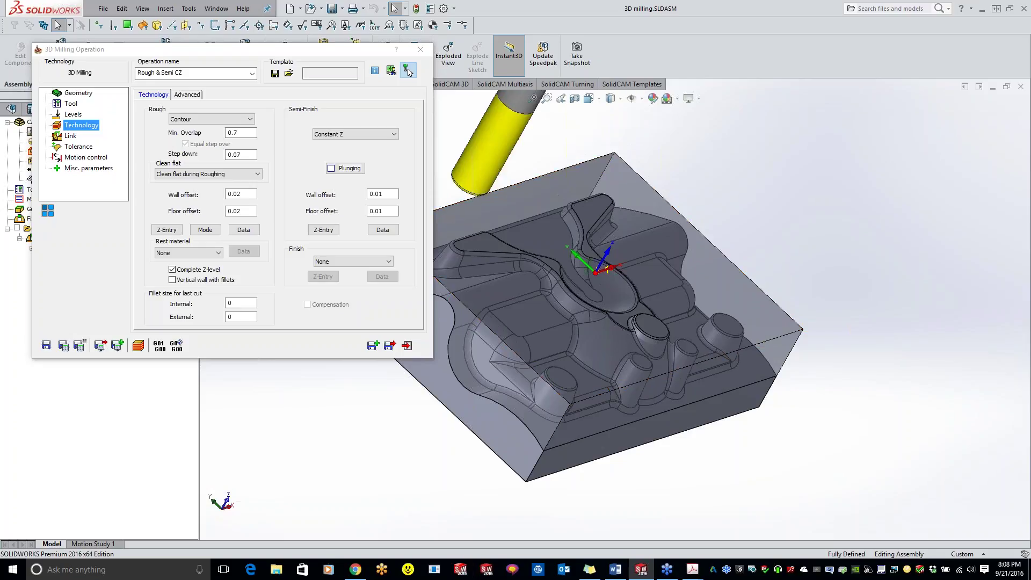
{"action": "left_click", "coordinate": [199, 120]}
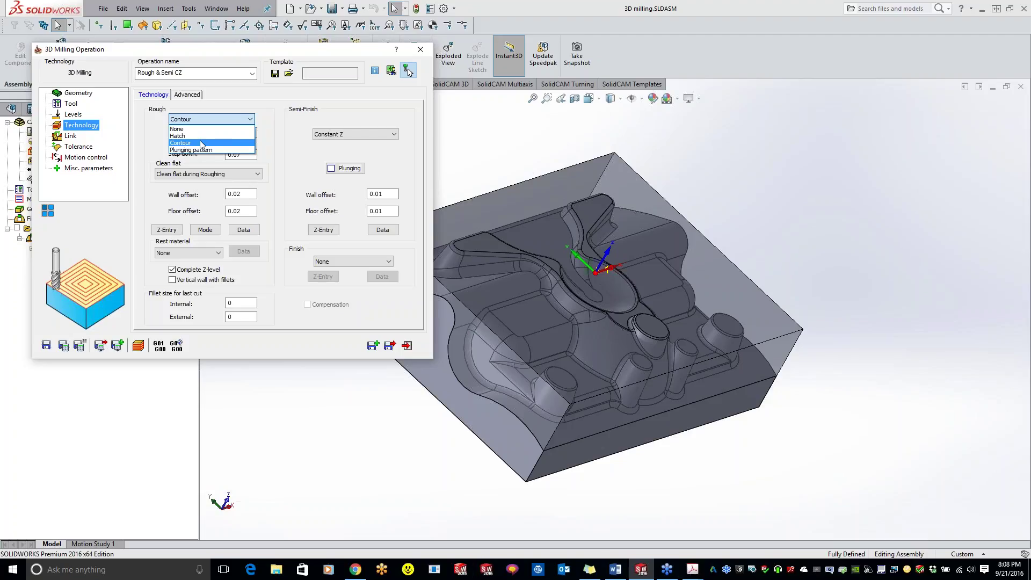
{"action": "left_click", "coordinate": [196, 135]}
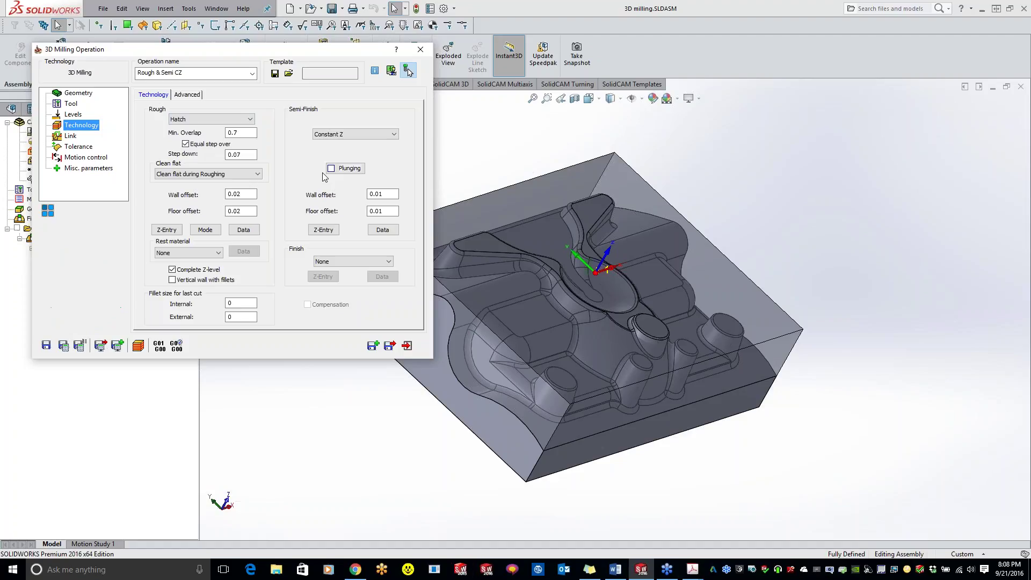
- Review the roughing overlap against the tool diameter, along with the step down, clean flat options and wall and floor offsets
{"action": "left_click", "coordinate": [247, 132]}
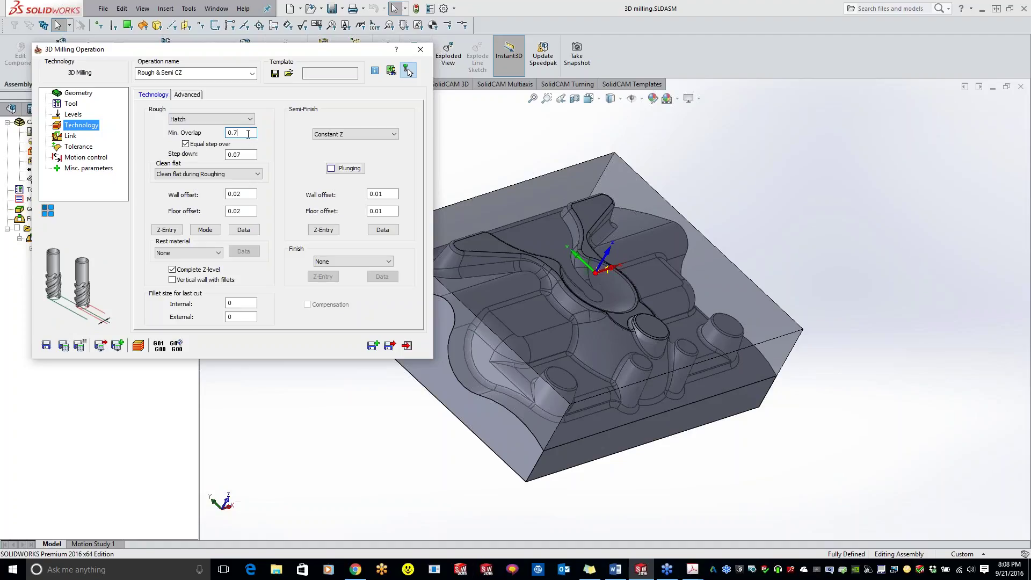
{"action": "left_click", "coordinate": [70, 103]}
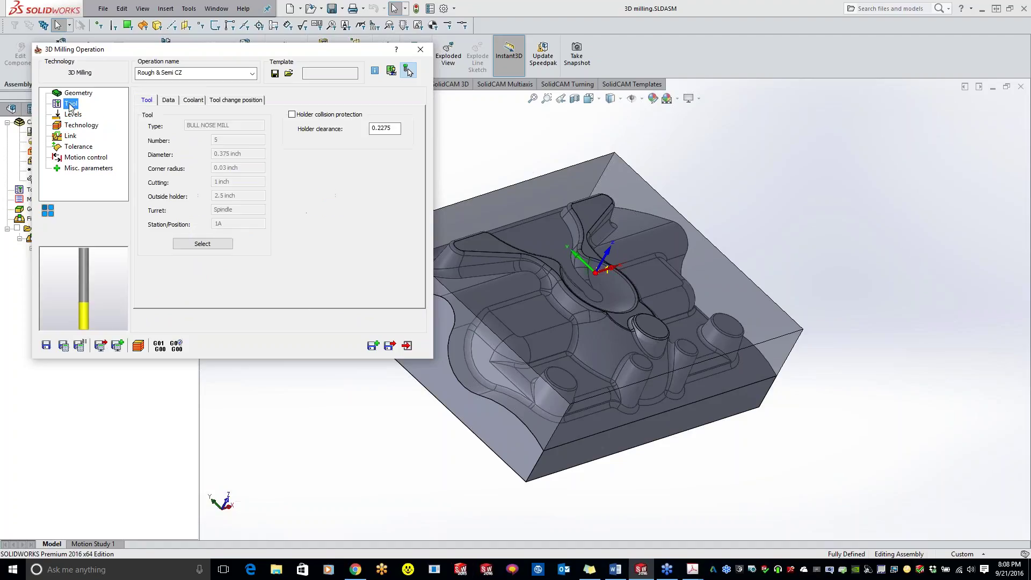
{"action": "left_click", "coordinate": [81, 125]}
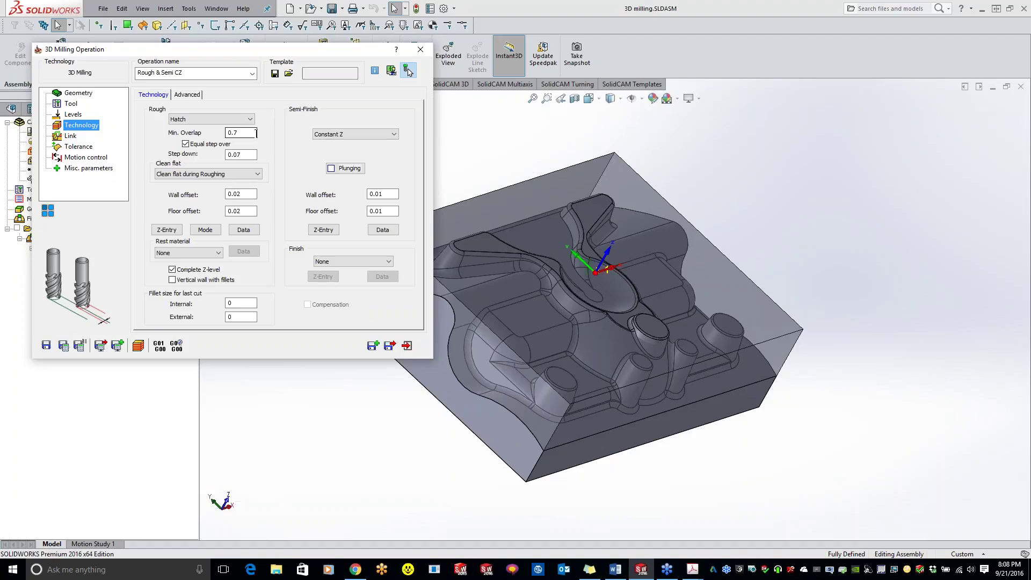
{"action": "mouse_move", "coordinate": [245, 153]}
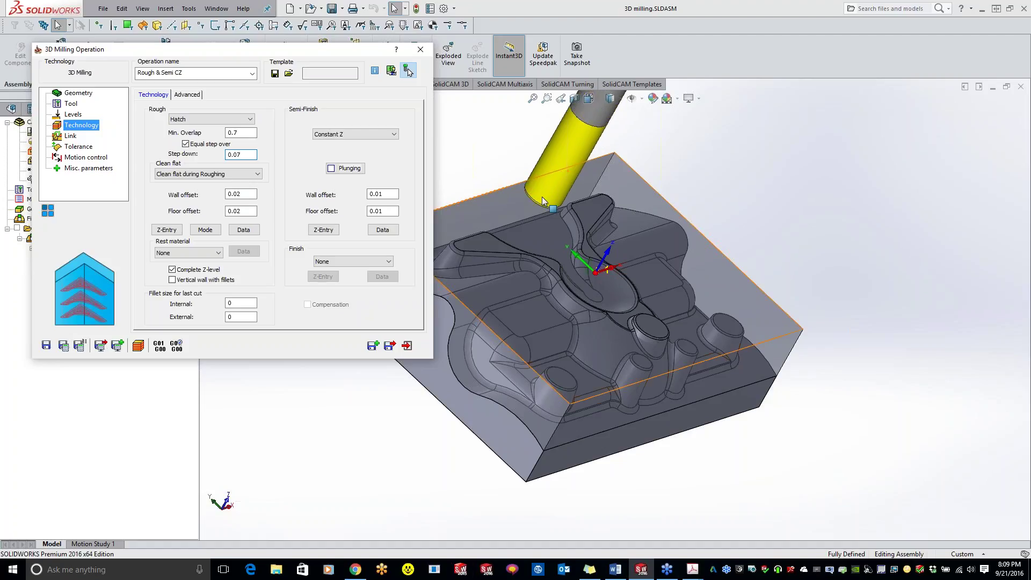
{"action": "middle_click_drag", "start_coordinate": [540, 210], "coordinate": [557, 201]}
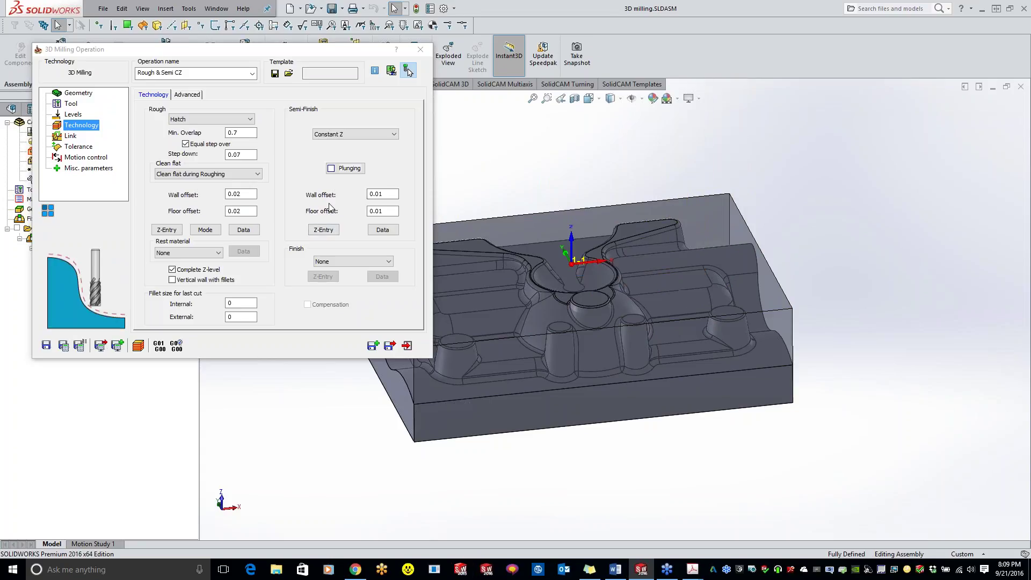
{"action": "left_click", "coordinate": [248, 174]}
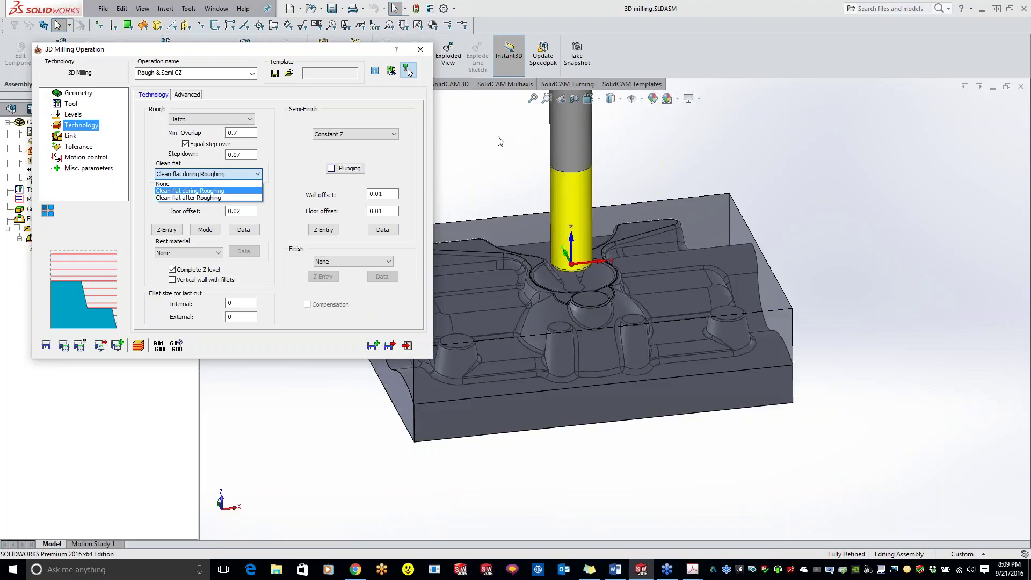
{"action": "left_click", "coordinate": [499, 155]}
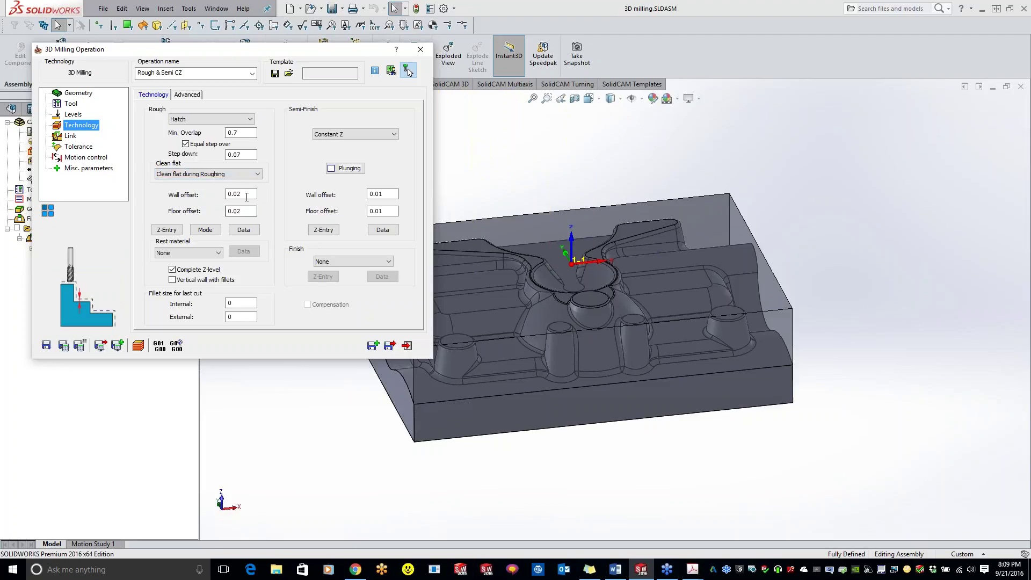
{"action": "left_click_drag", "start_coordinate": [246, 194], "coordinate": [216, 207]}
- Check the roughing Z-entry strategy and the open pocket mode settings
{"action": "left_click", "coordinate": [170, 230]}
{"action": "left_click", "coordinate": [203, 94]}
{"action": "left_click", "coordinate": [203, 95]}
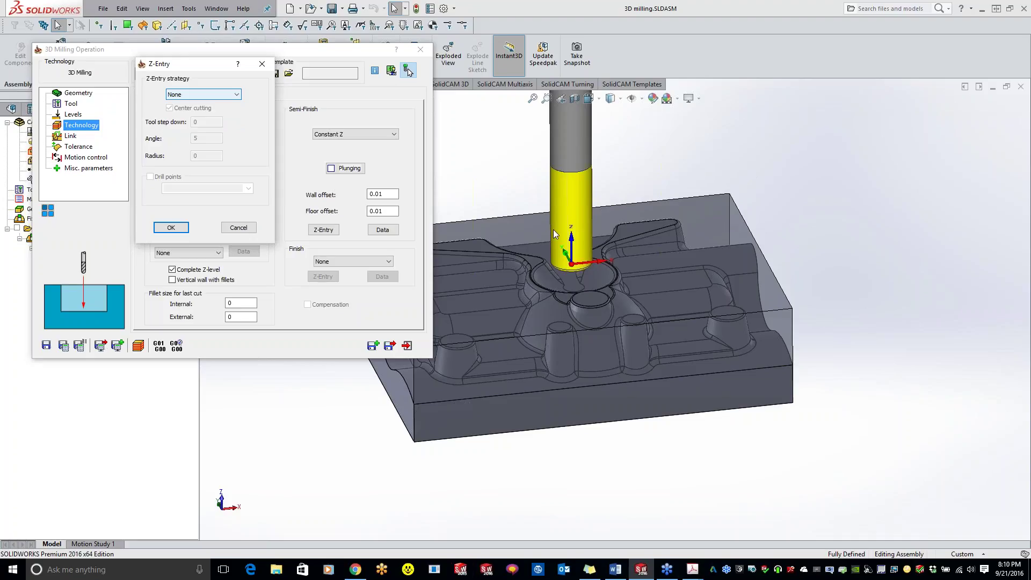
{"action": "left_click", "coordinate": [172, 228]}
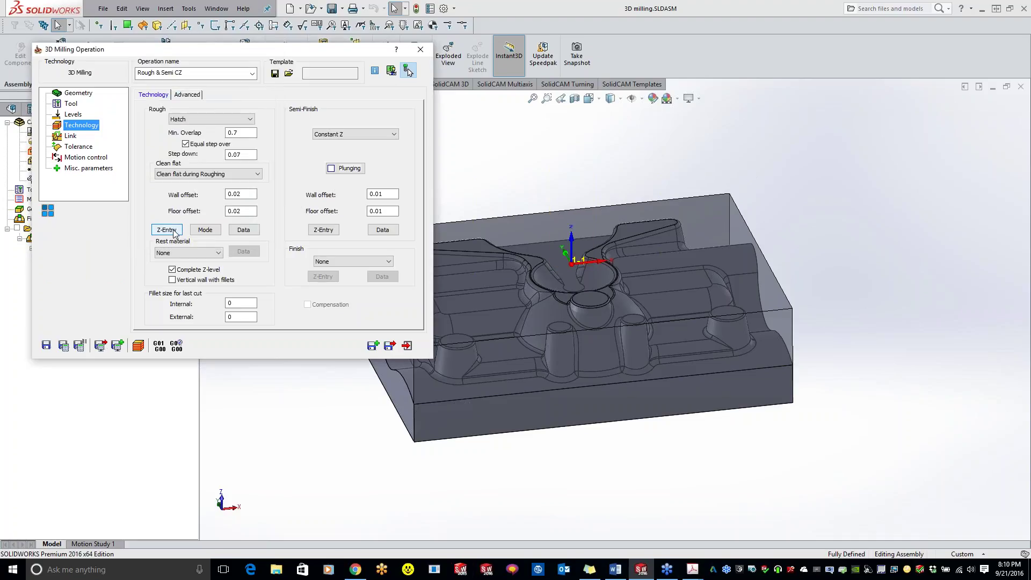
{"action": "left_click", "coordinate": [208, 233]}
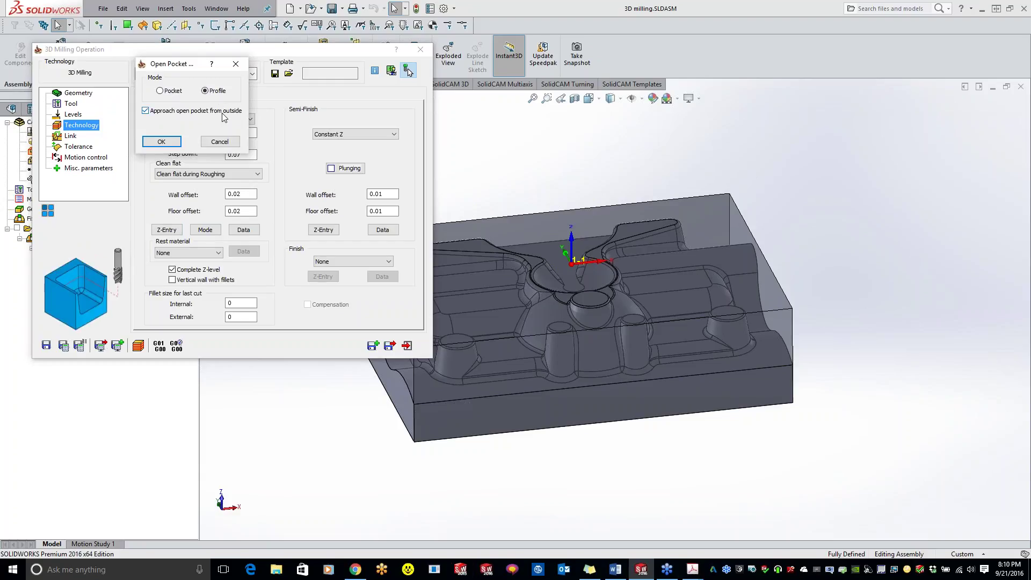
{"action": "left_click", "coordinate": [161, 141]}
- Inspect the hatch roughing data, including the absolute angle and cutting direction options
{"action": "left_click", "coordinate": [243, 230]}
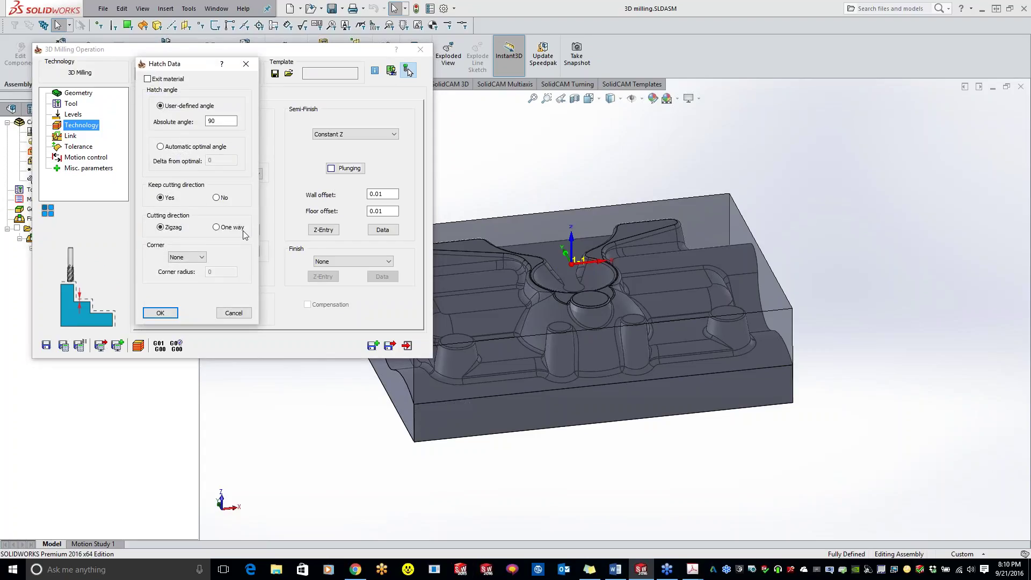
{"action": "left_click", "coordinate": [220, 121]}
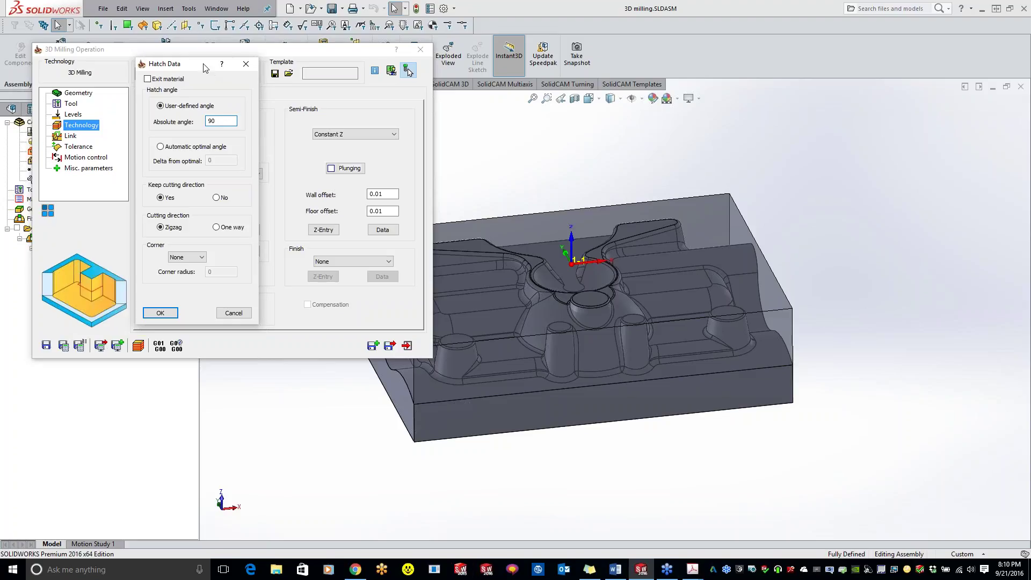
{"action": "key", "text": "Return"}
{"action": "left_click", "coordinate": [246, 64]}
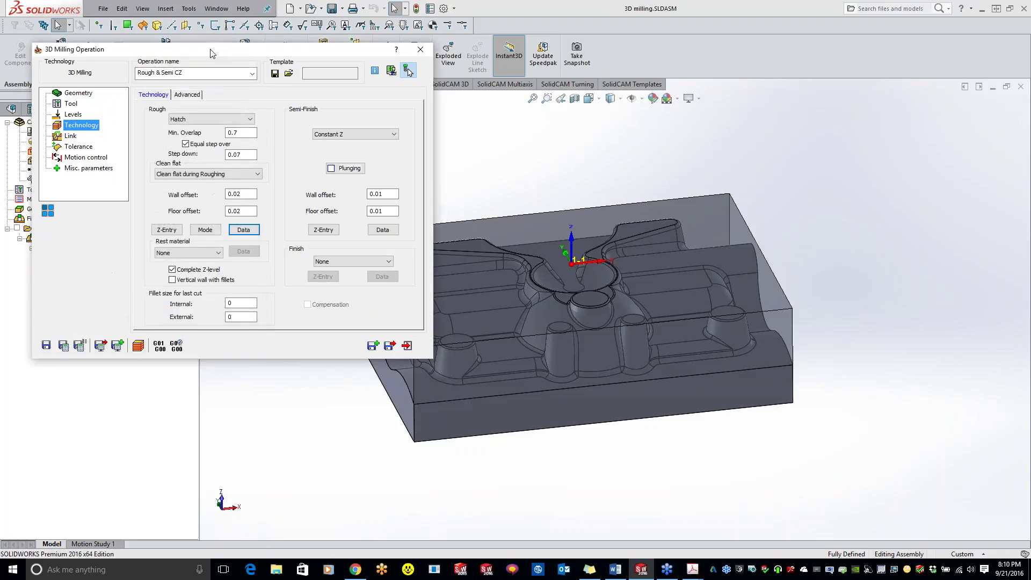
- Display the toolpath of the Rough & Semi CZ operation on the mold model and view it from an angle
{"action": "left_click_drag", "start_coordinate": [211, 52], "coordinate": [274, 52]}
{"action": "left_click", "coordinate": [54, 257]}
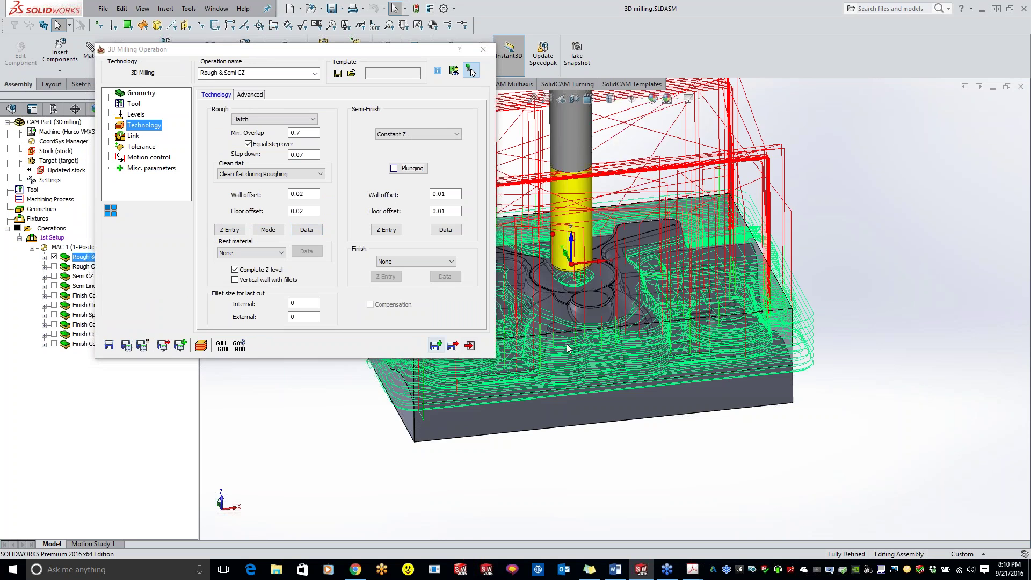
{"action": "middle_click_drag", "start_coordinate": [693, 334], "coordinate": [744, 383]}
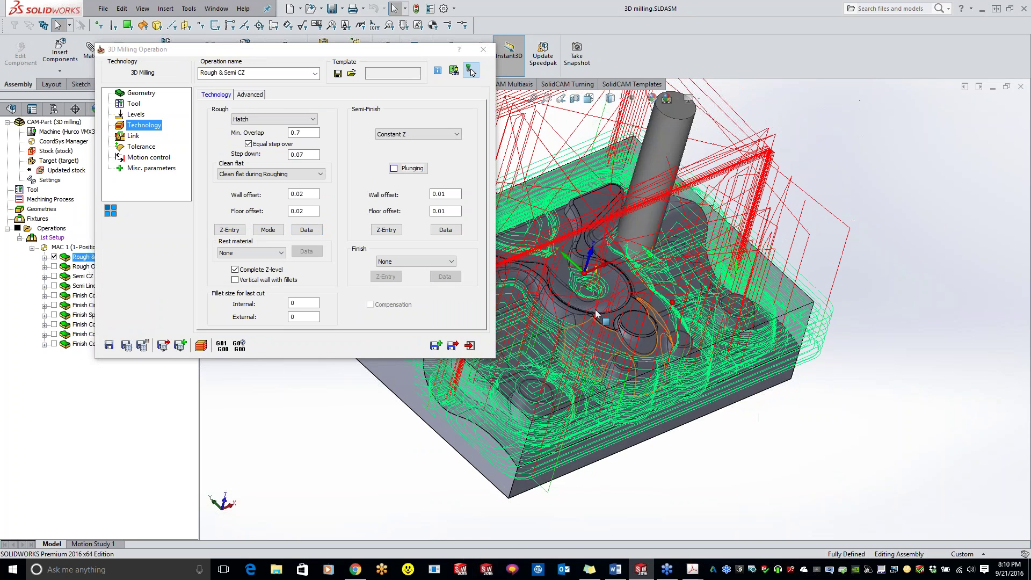
- Examine the Fillet corner option in the hatch data, restore None, and check the internal fillet size for the last cut
{"action": "left_click", "coordinate": [319, 231]}
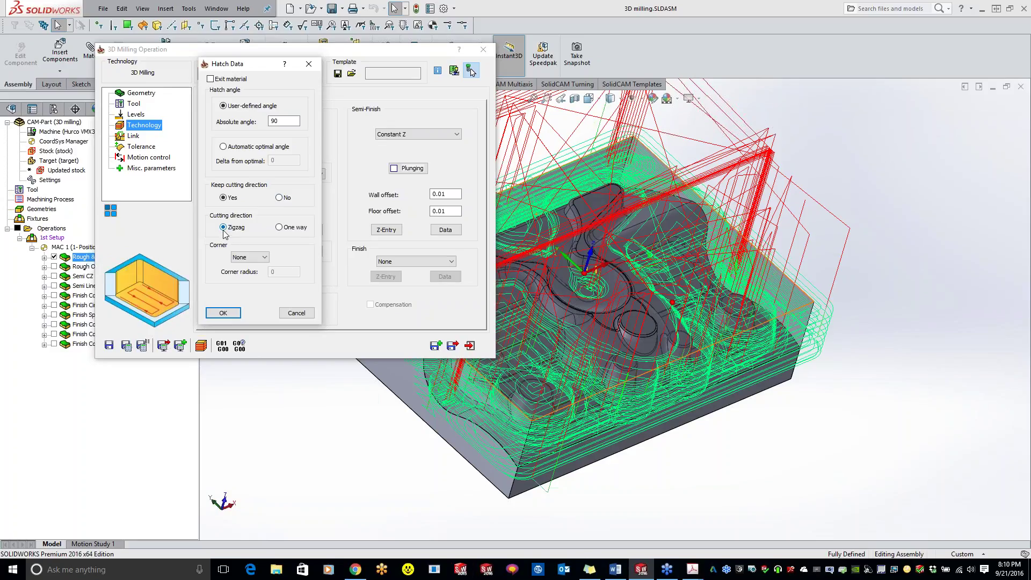
{"action": "left_click", "coordinate": [258, 258]}
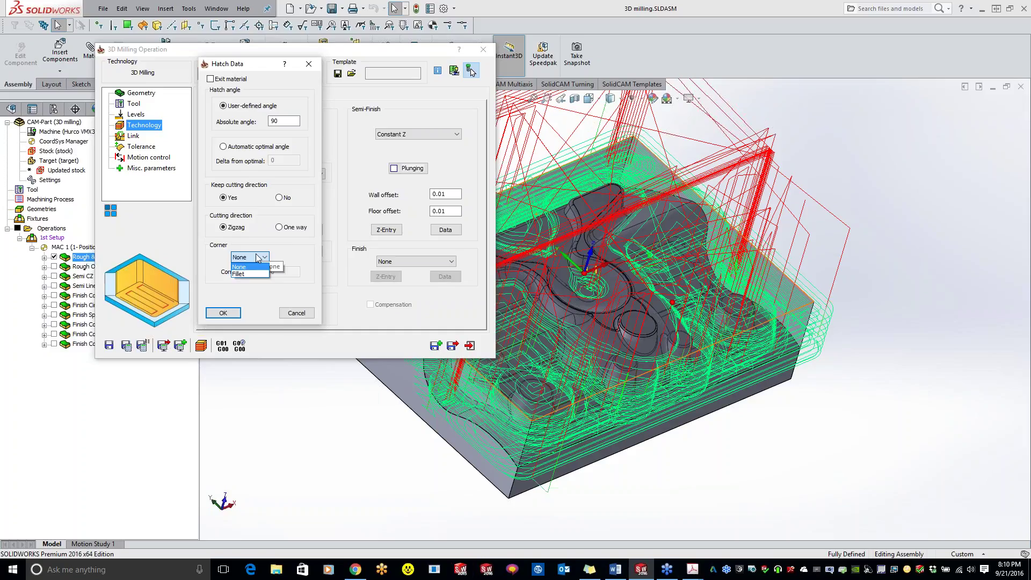
{"action": "left_click", "coordinate": [238, 274]}
{"action": "left_click", "coordinate": [294, 272]}
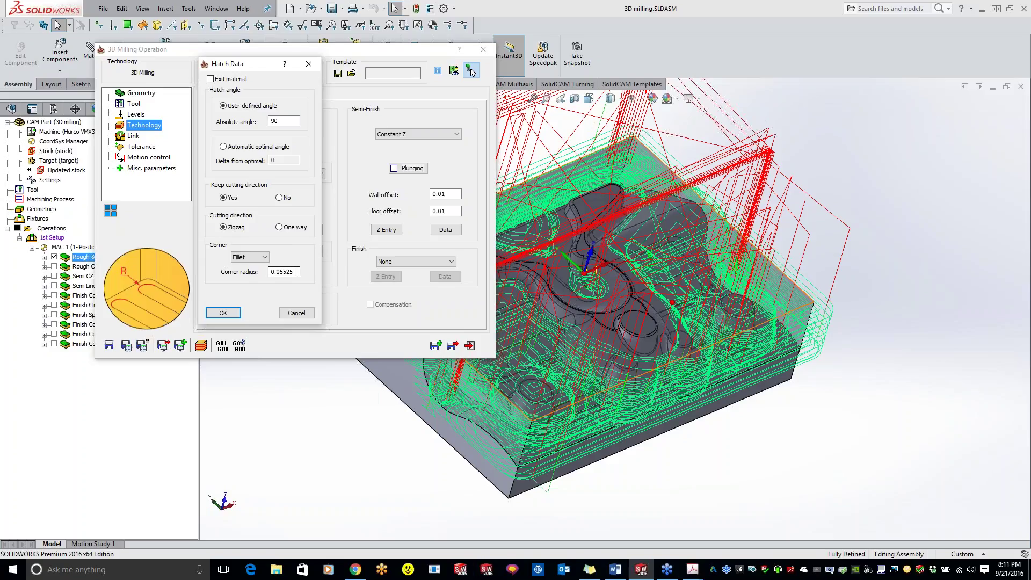
{"action": "left_click", "coordinate": [251, 257]}
{"action": "left_click", "coordinate": [251, 267]}
{"action": "left_click", "coordinate": [223, 312]}
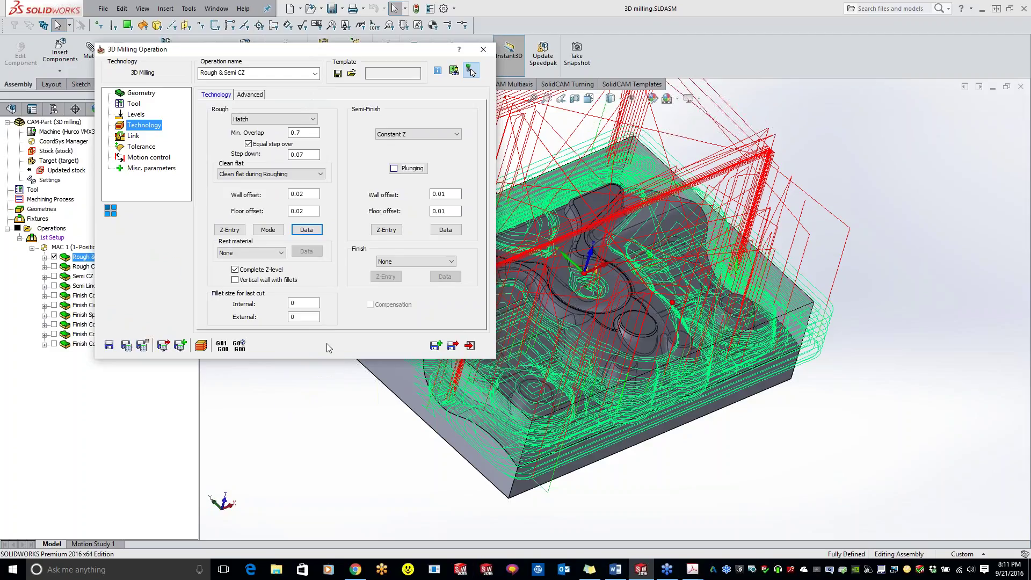
{"action": "left_click", "coordinate": [314, 304]}
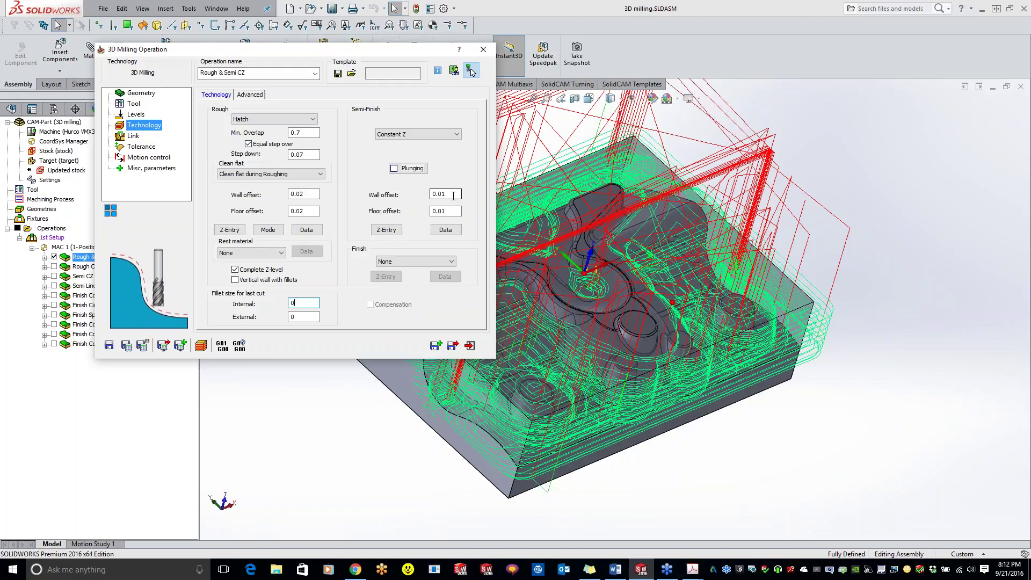
- Preview the Linear, Offset cutting, Spiral and Circular pocket semi-finish strategies, and return to Constant Z
{"action": "left_click", "coordinate": [414, 135]}
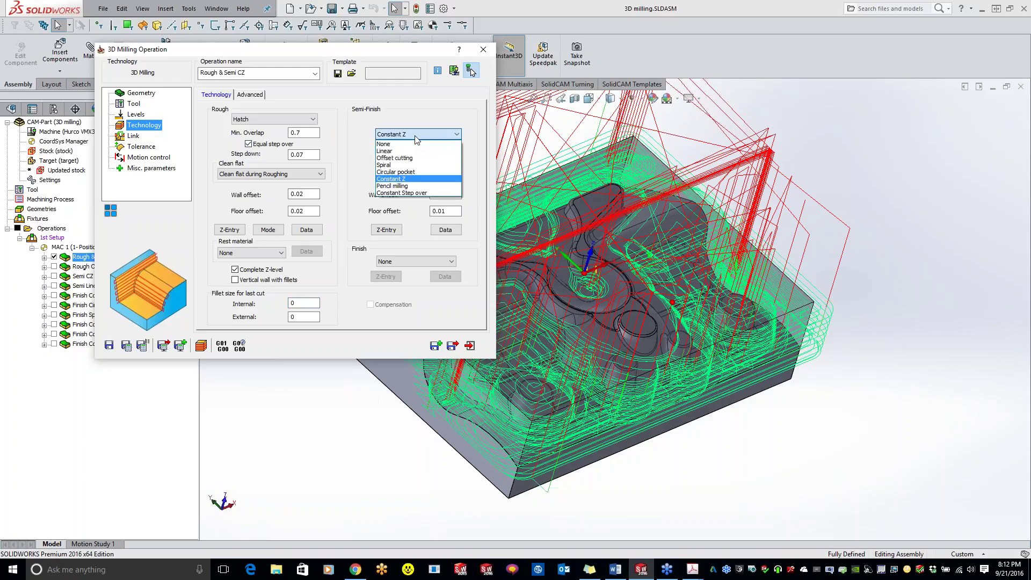
{"action": "left_click", "coordinate": [413, 151]}
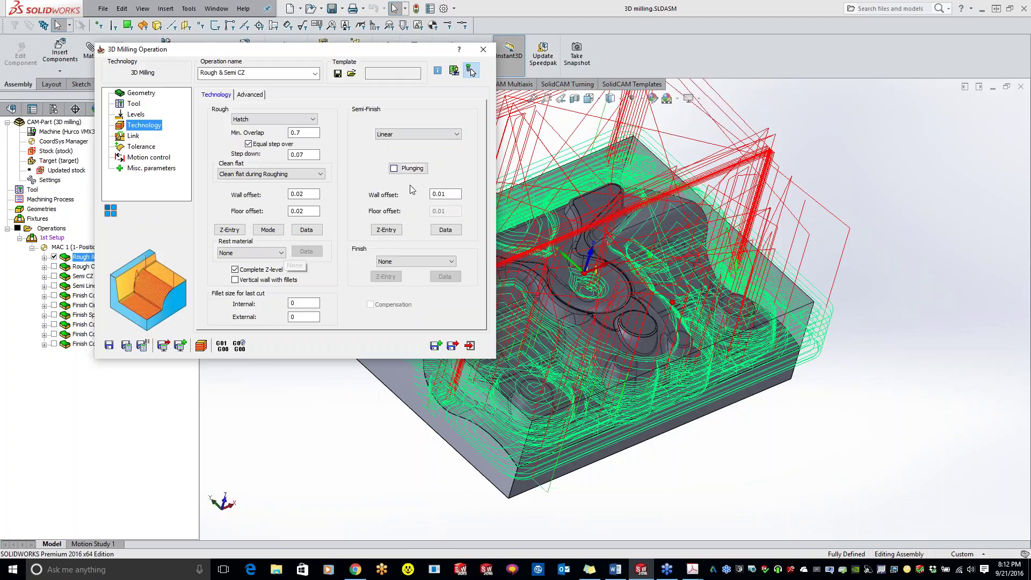
{"action": "left_click", "coordinate": [414, 133]}
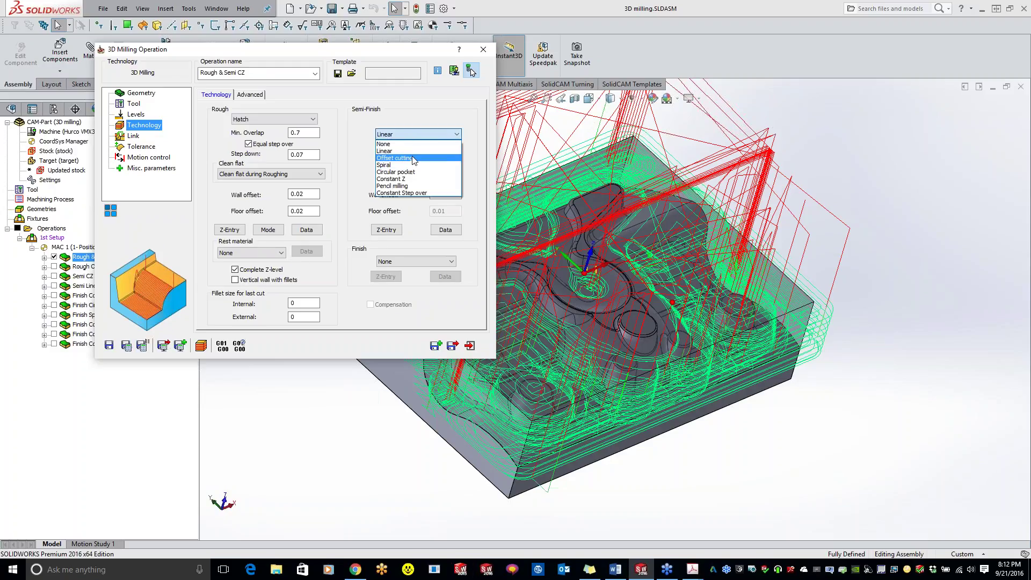
{"action": "left_click", "coordinate": [414, 158]}
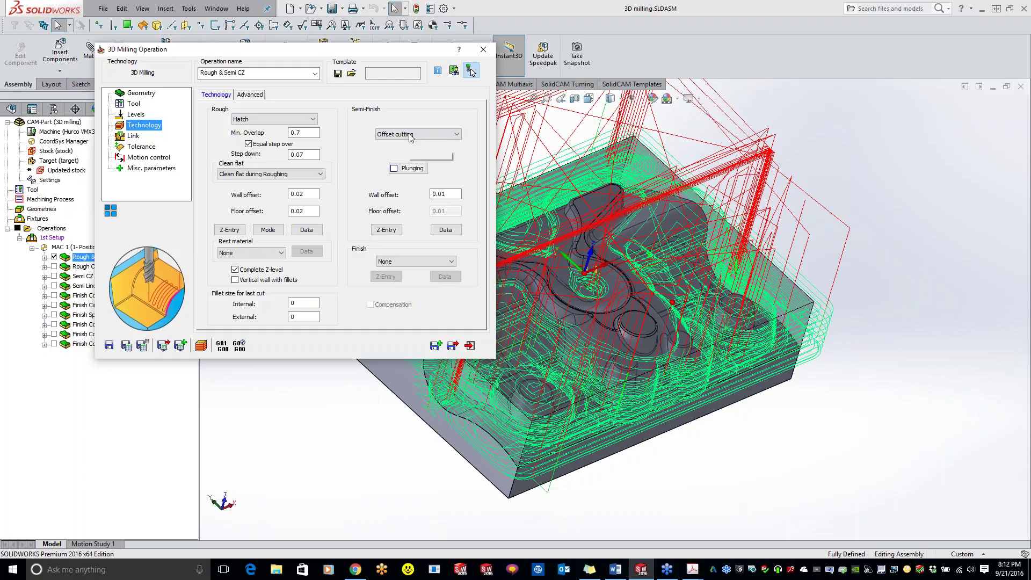
{"action": "left_click", "coordinate": [414, 133]}
{"action": "left_click", "coordinate": [407, 167]}
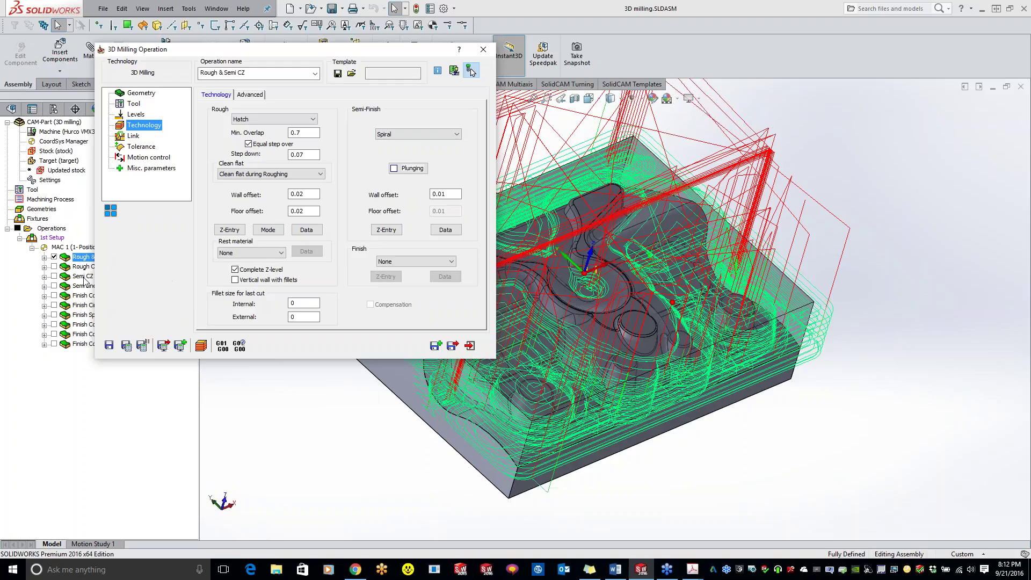
{"action": "left_click", "coordinate": [414, 134]}
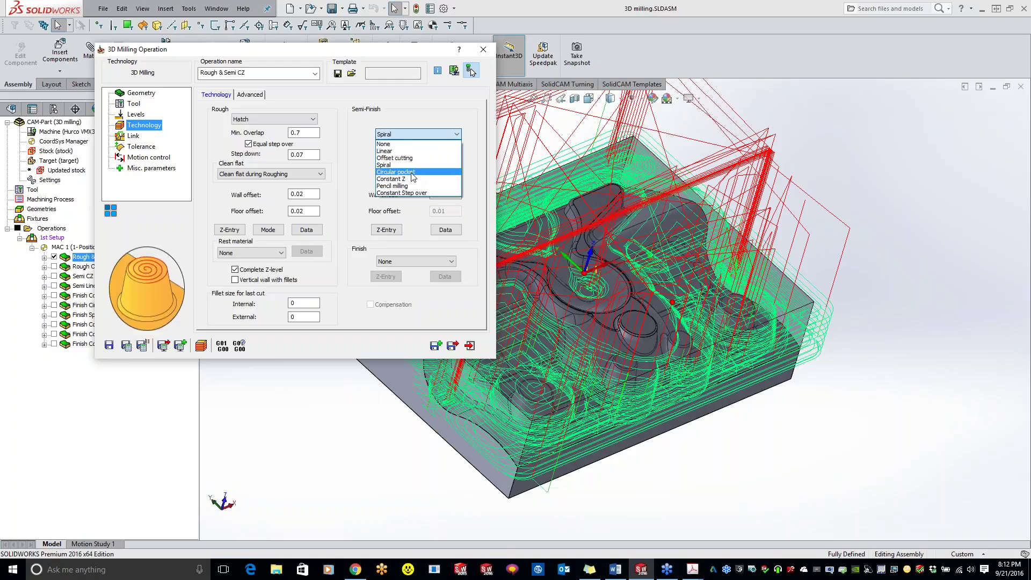
{"action": "left_click", "coordinate": [411, 172]}
{"action": "left_click", "coordinate": [430, 134]}
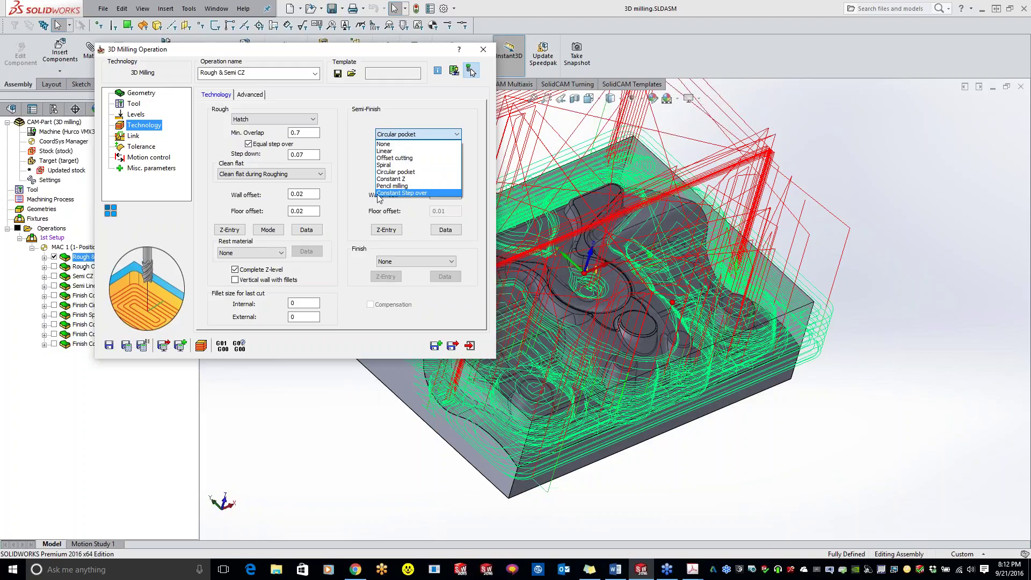
{"action": "left_click", "coordinate": [400, 178]}
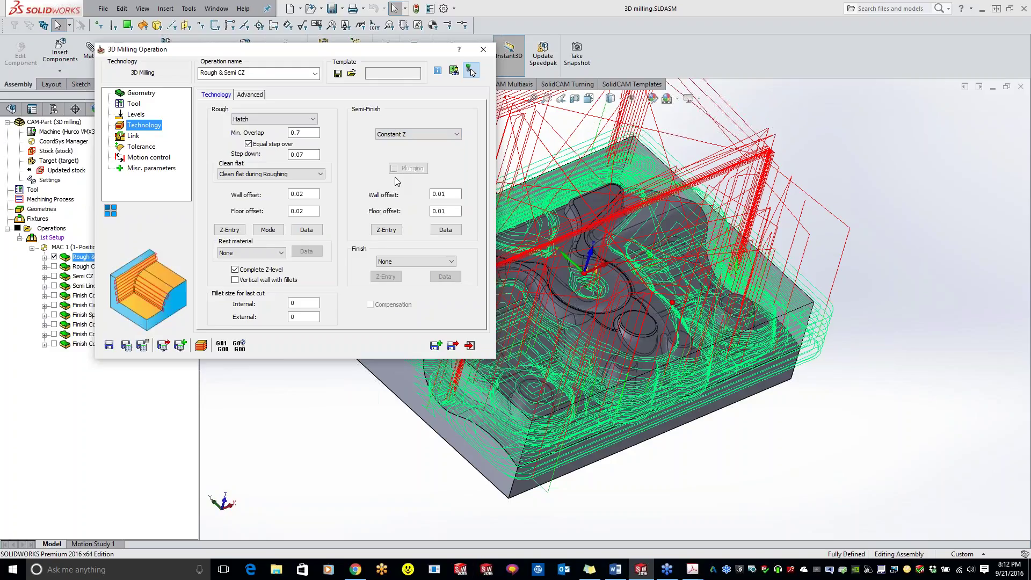
- Preview the Constant Step over semi-finish strategy and restore Constant Z
{"action": "left_click", "coordinate": [415, 133]}
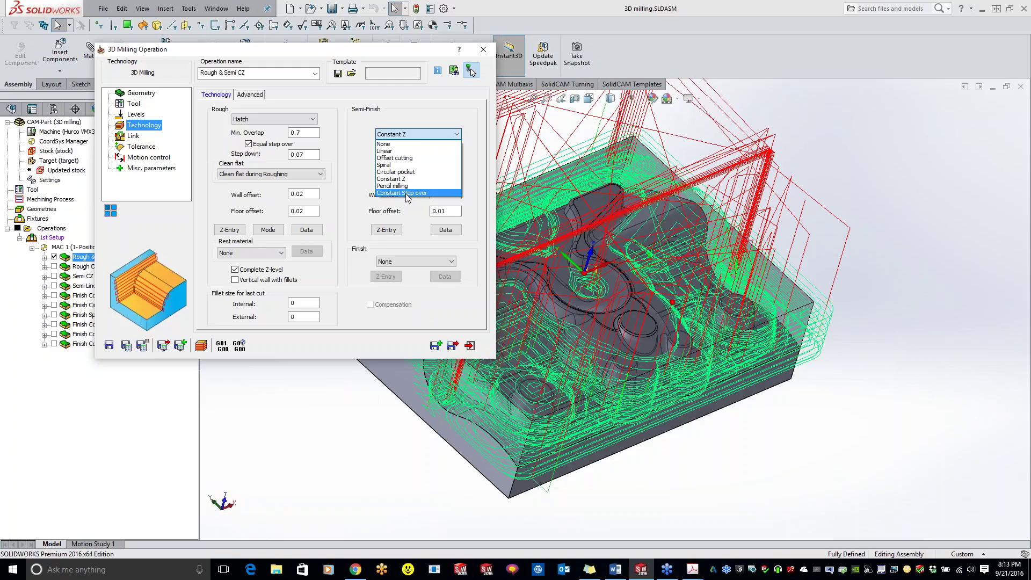
{"action": "left_click", "coordinate": [407, 194]}
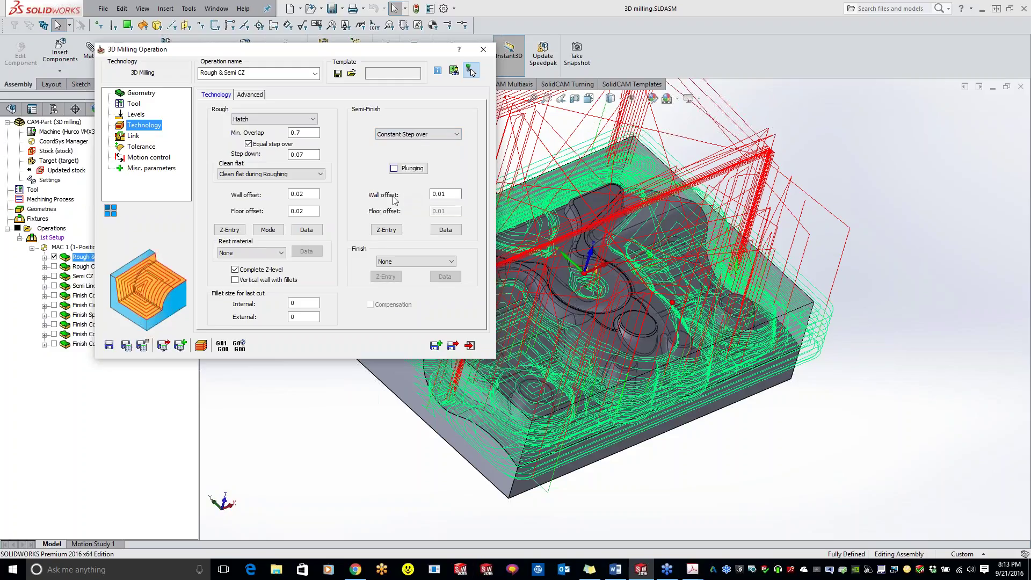
{"action": "left_click", "coordinate": [435, 135]}
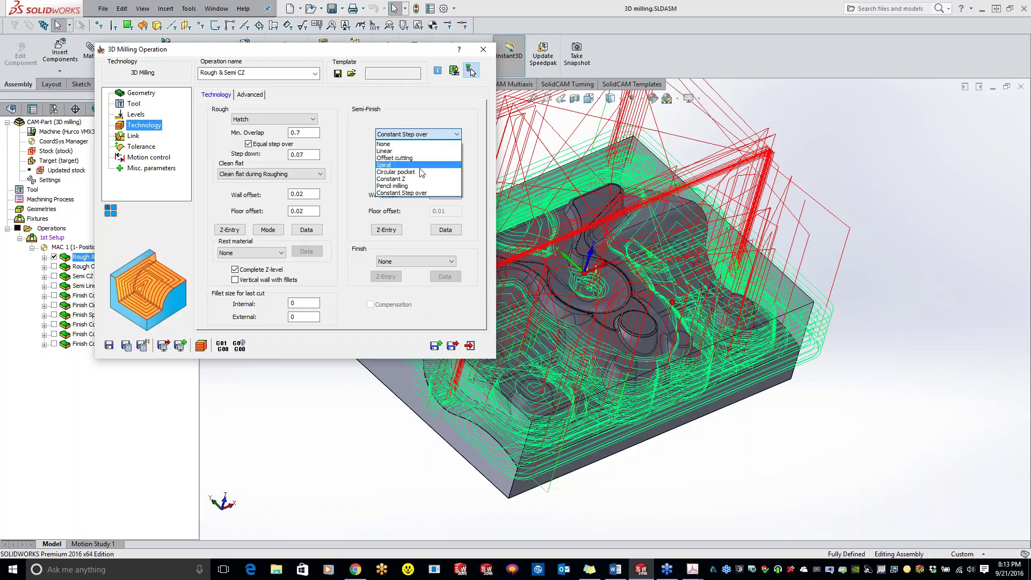
{"action": "left_click", "coordinate": [400, 178]}
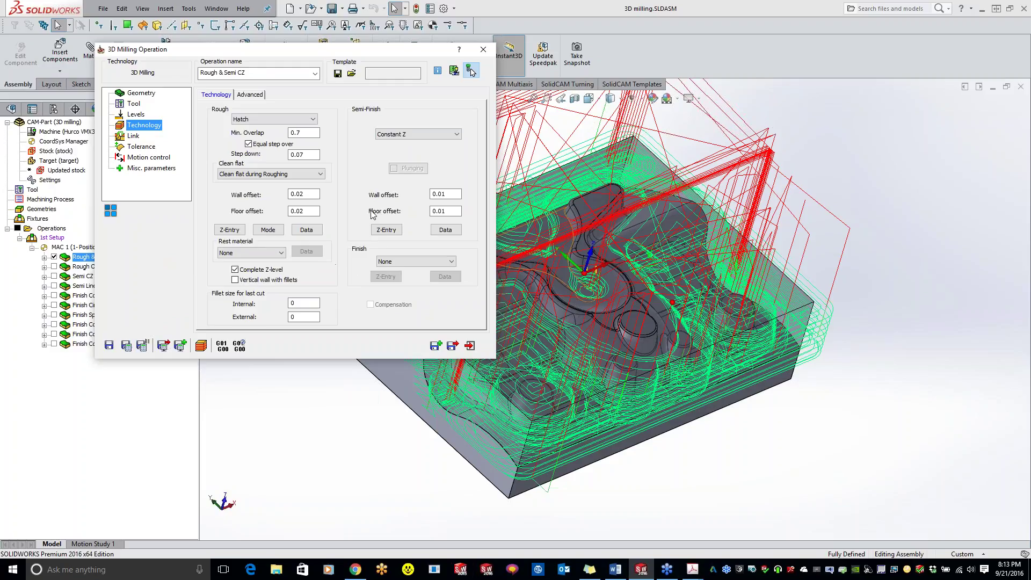
{"action": "mouse_move", "coordinate": [376, 133]}
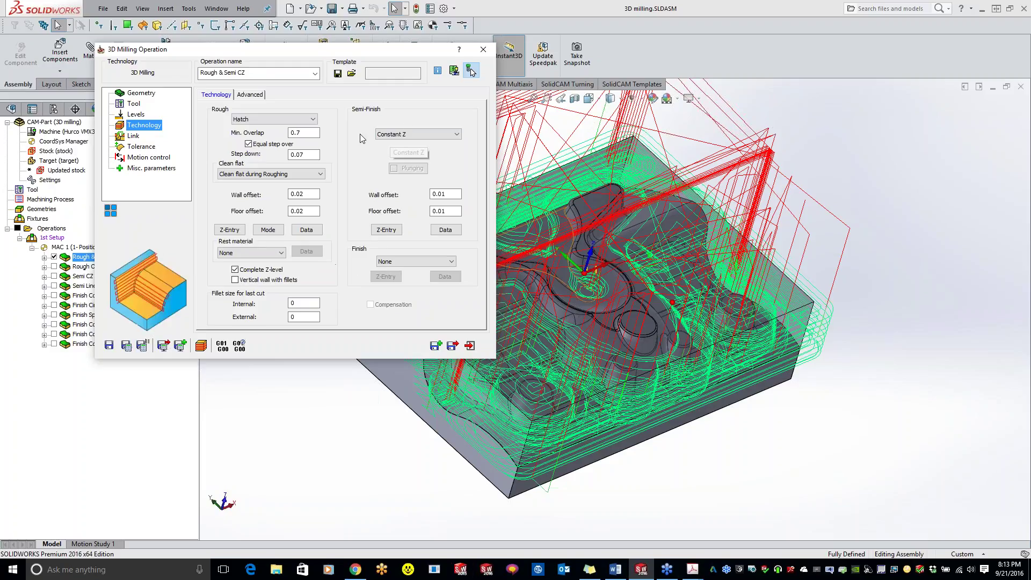
- Check the available Z-entry strategies for the semi-finish and keep None
{"action": "left_click", "coordinate": [385, 230]}
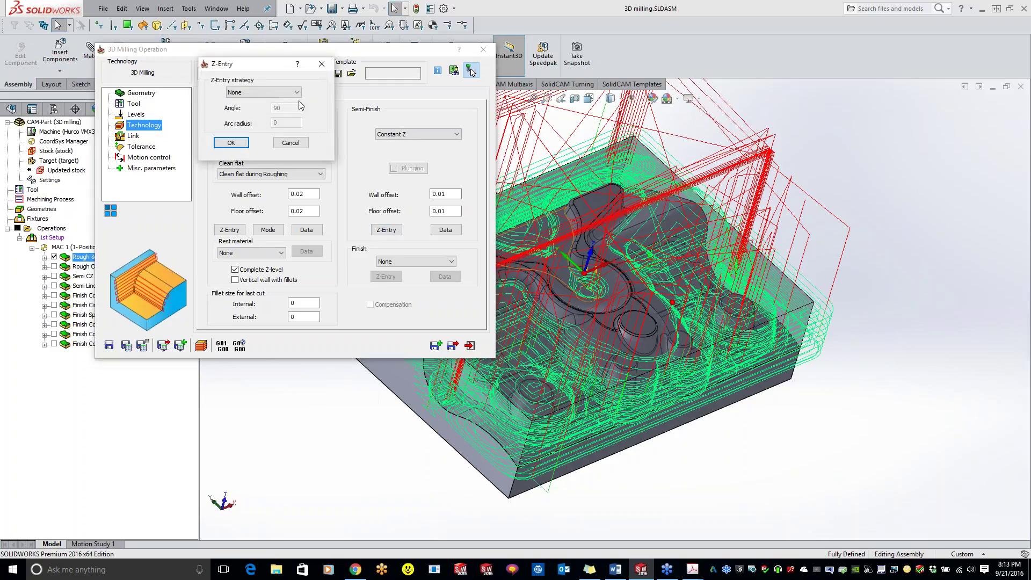
{"action": "left_click", "coordinate": [277, 94]}
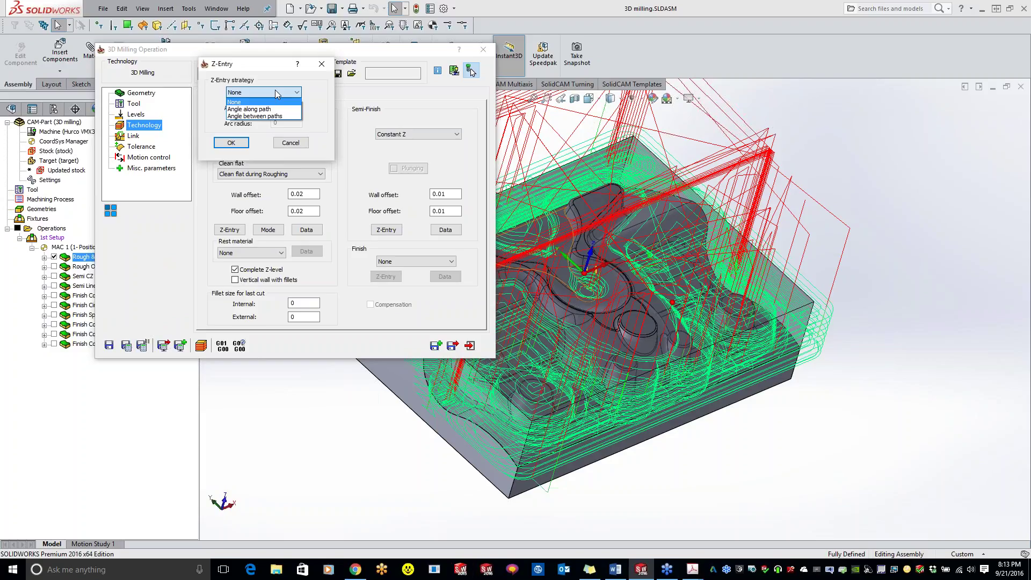
{"action": "left_click", "coordinate": [277, 102]}
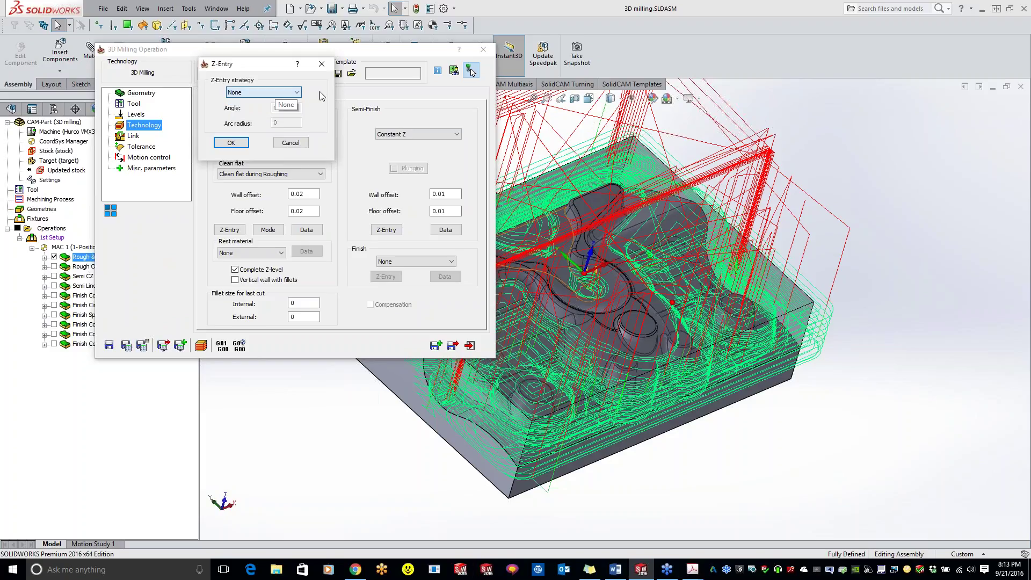
{"action": "left_click", "coordinate": [230, 143]}
- Compare the variable step down and Stairs connection options of the Constant Z semi-finish, returning to constant step down and Tangential
{"action": "left_click", "coordinate": [441, 228]}
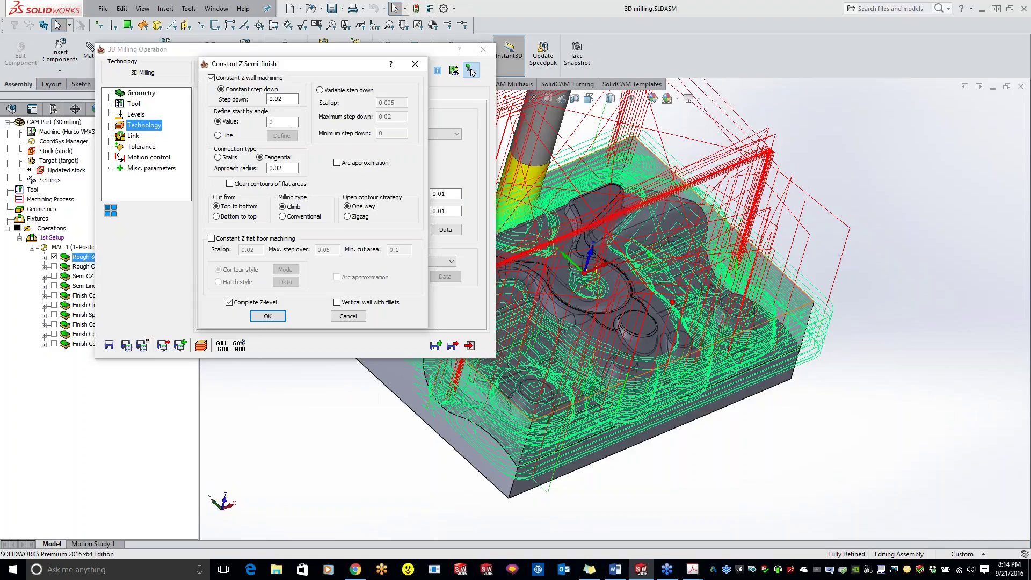
{"action": "left_click", "coordinate": [320, 91]}
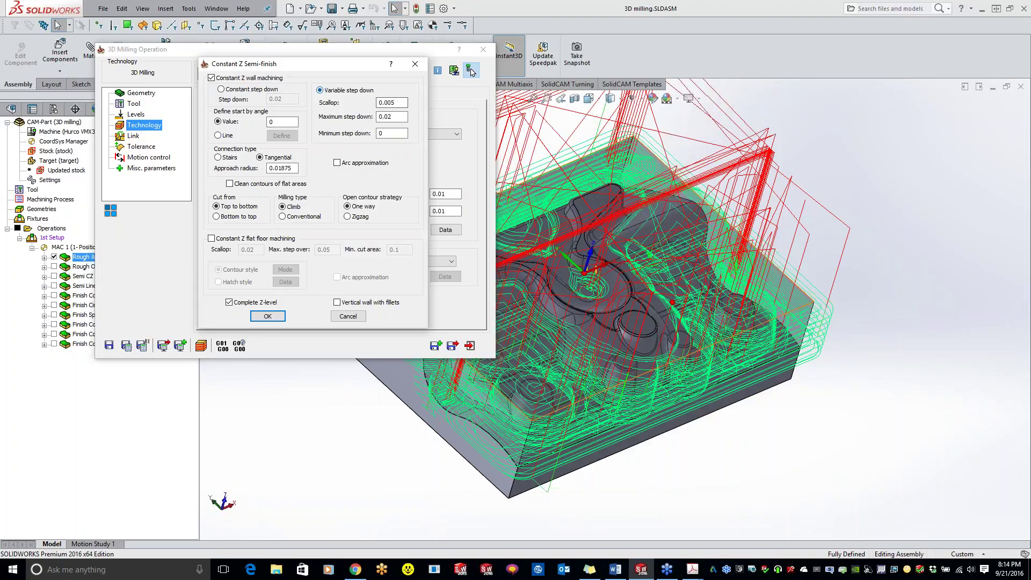
{"action": "left_click", "coordinate": [398, 103]}
{"action": "left_click", "coordinate": [221, 90]}
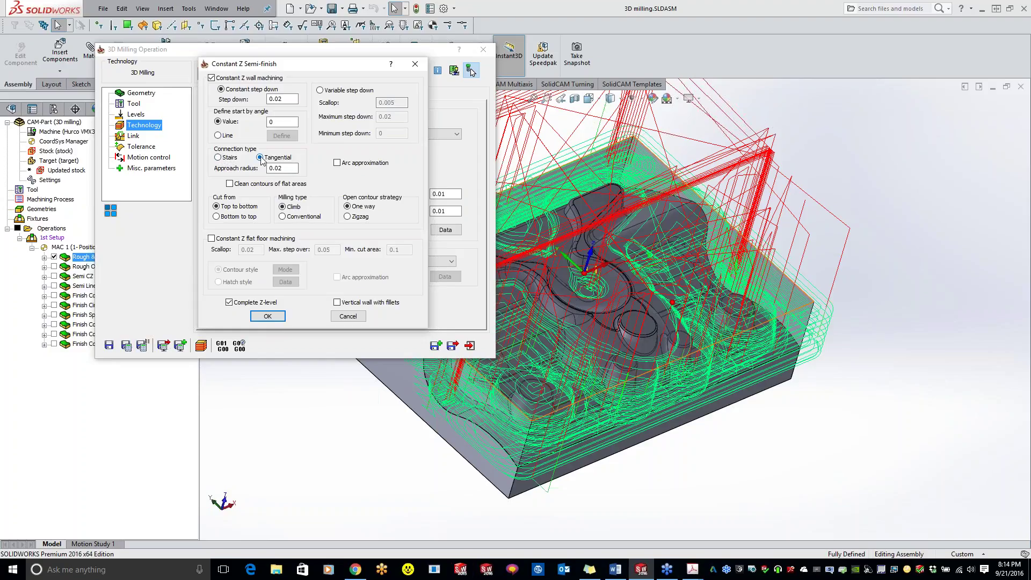
{"action": "left_click", "coordinate": [220, 156]}
{"action": "left_click", "coordinate": [262, 155]}
- Consult the SolidCAM Milling Help about the approach radius of the Constant Z semi-finish, and close it
{"action": "mouse_move", "coordinate": [306, 222]}
{"action": "left_click", "coordinate": [392, 64]}
{"action": "left_click", "coordinate": [289, 170]}
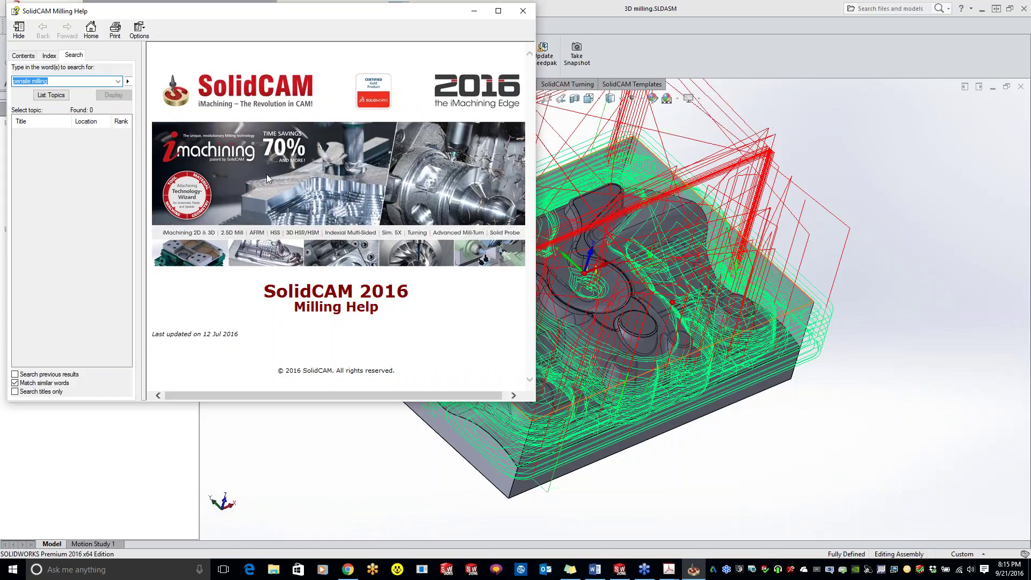
{"action": "left_click", "coordinate": [523, 10]}
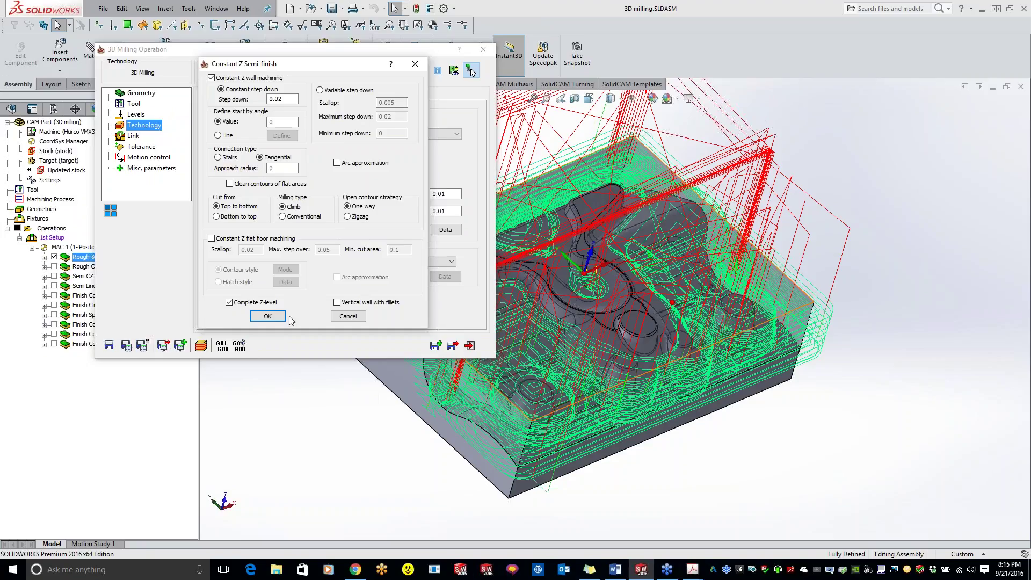
- Inspect the Constant Z flat floor machining options, leave them disabled and accept the semi-finish data
{"action": "left_click", "coordinate": [211, 239]}
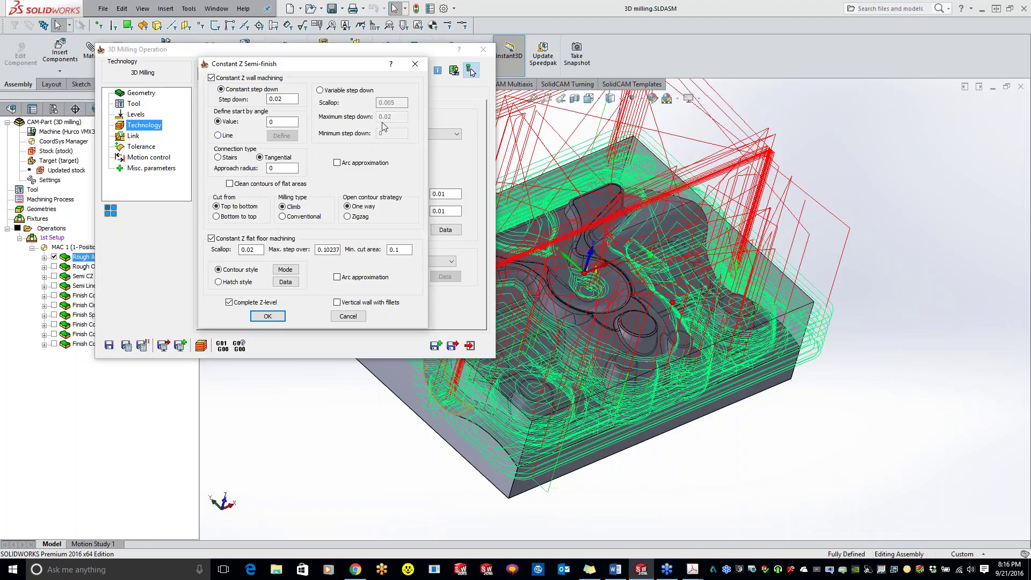
{"action": "left_click", "coordinate": [211, 239]}
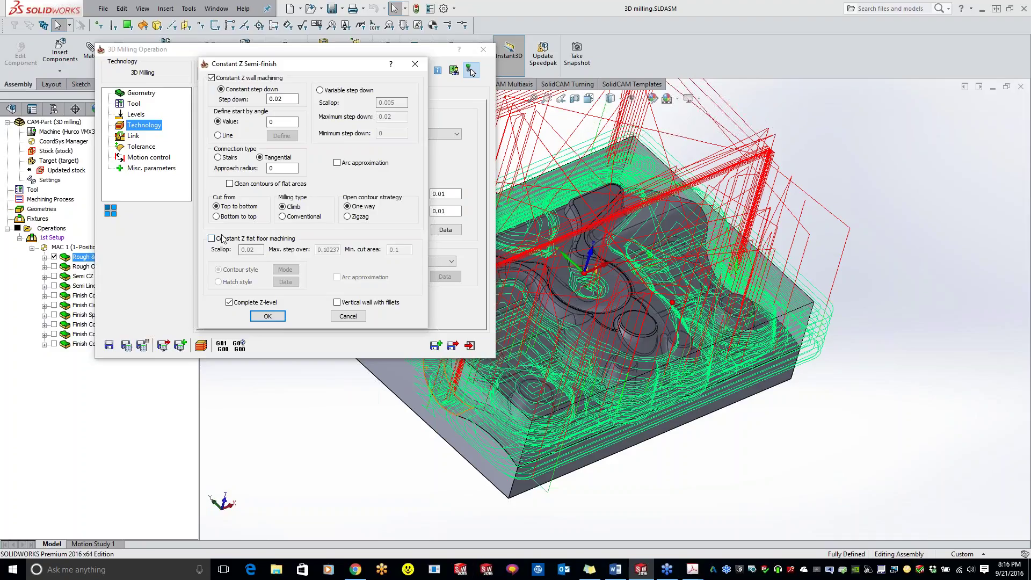
{"action": "left_click", "coordinate": [266, 318]}
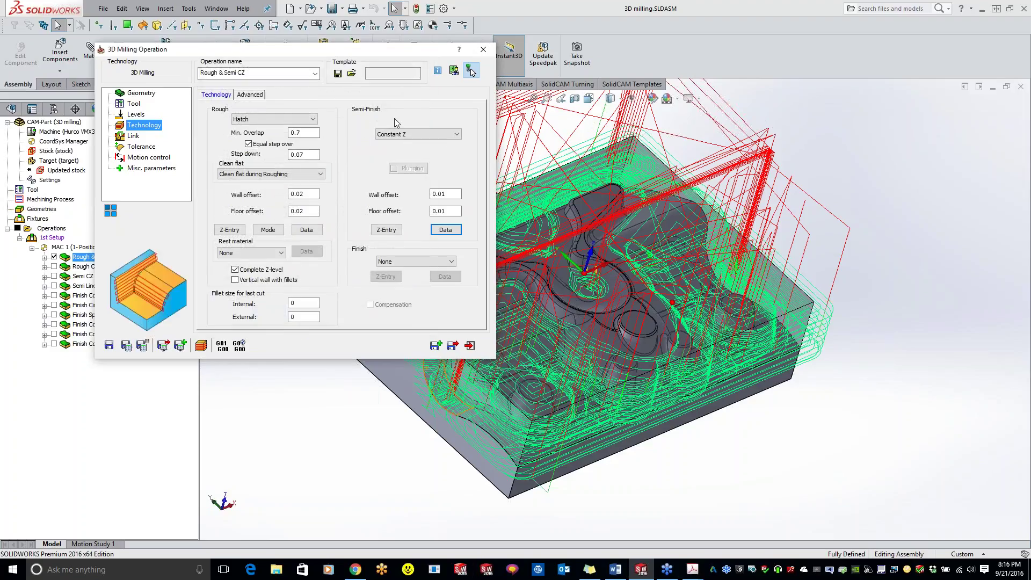
- Compare the available finish strategies with the semi-finish ones, keeping Finish at None and Semi-Finish at Constant Z
{"action": "left_click", "coordinate": [418, 261]}
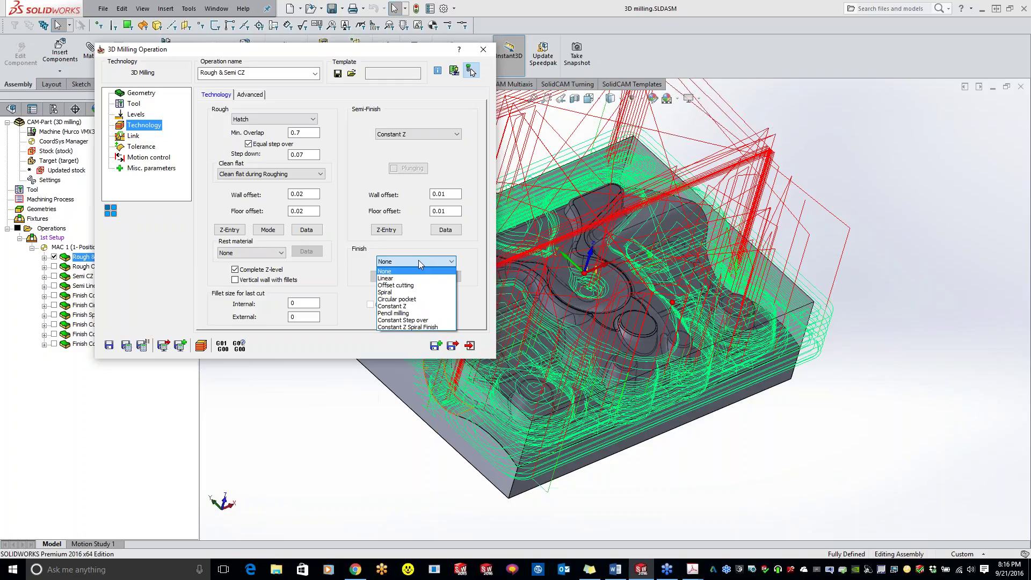
{"action": "left_click", "coordinate": [417, 260]}
{"action": "left_click", "coordinate": [416, 134]}
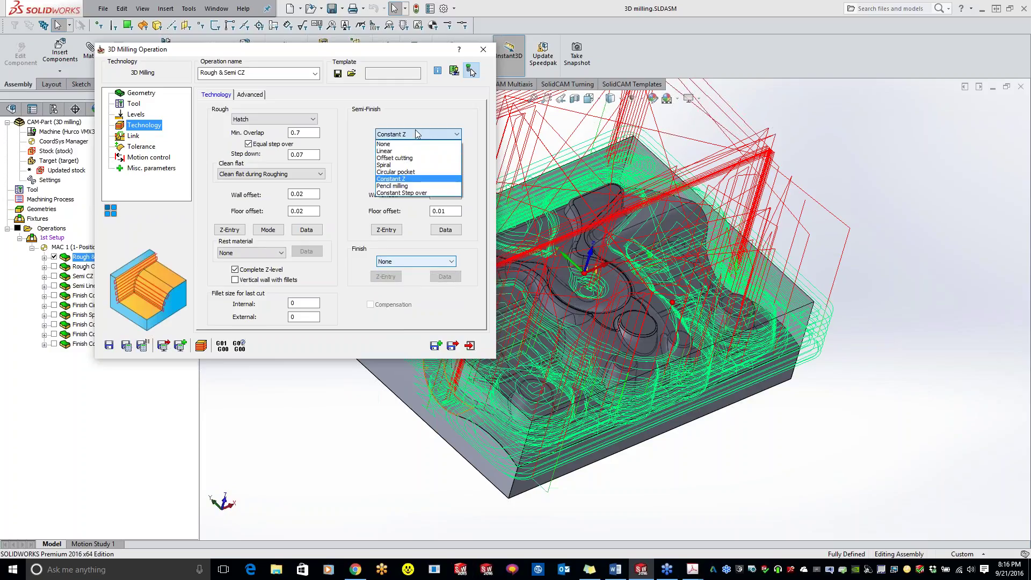
{"action": "left_click", "coordinate": [417, 134]}
{"action": "left_click", "coordinate": [425, 261]}
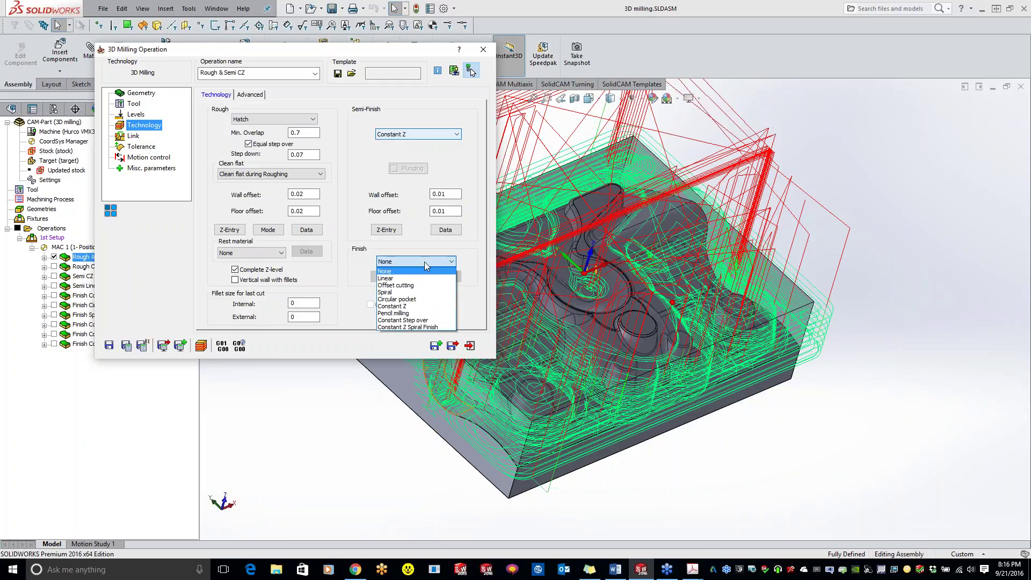
{"action": "left_click", "coordinate": [424, 262]}
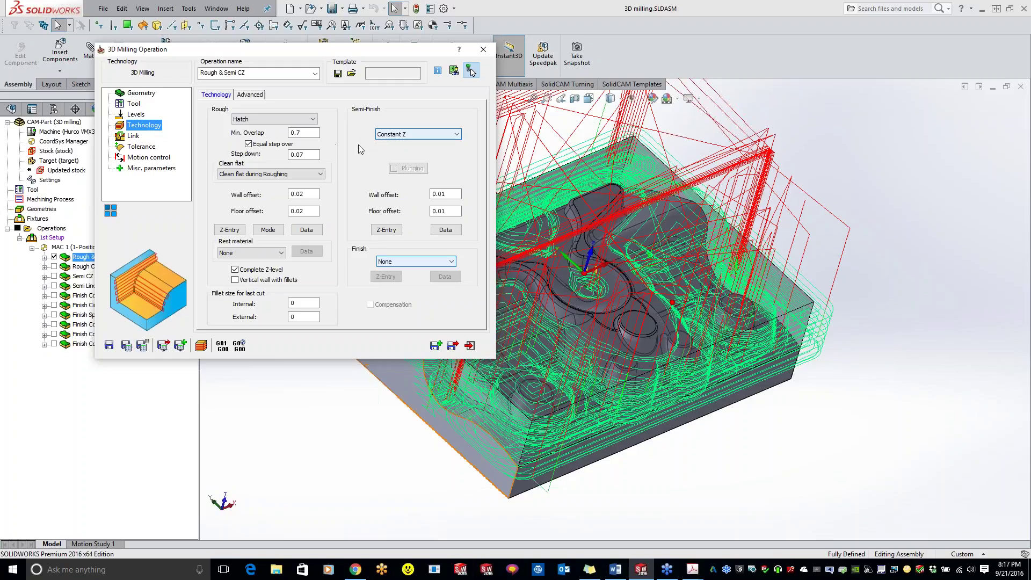
- Inspect the Trochoidal options in the advanced technology settings and cancel without enabling them
{"action": "left_click", "coordinate": [252, 95]}
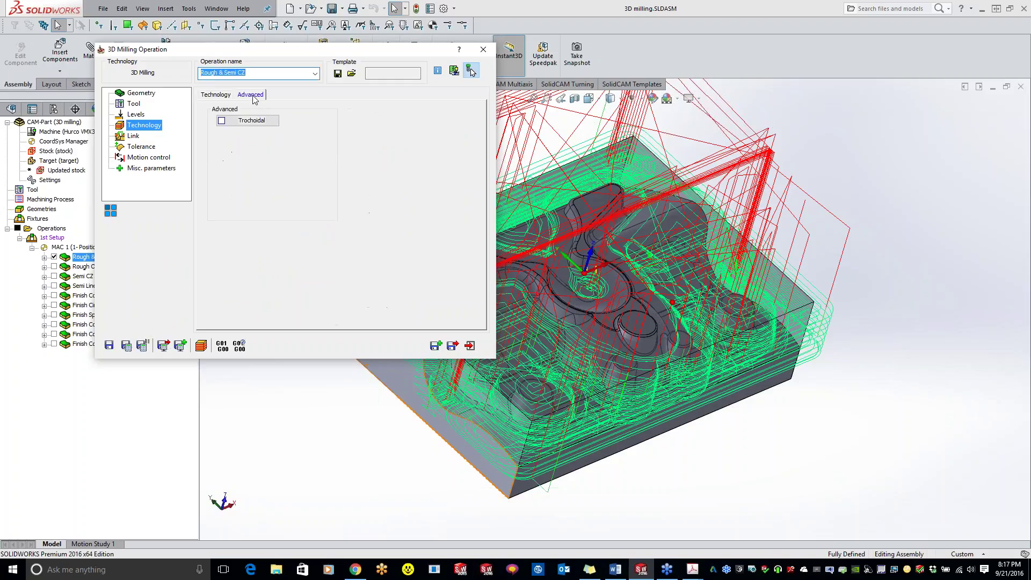
{"action": "left_click", "coordinate": [226, 126]}
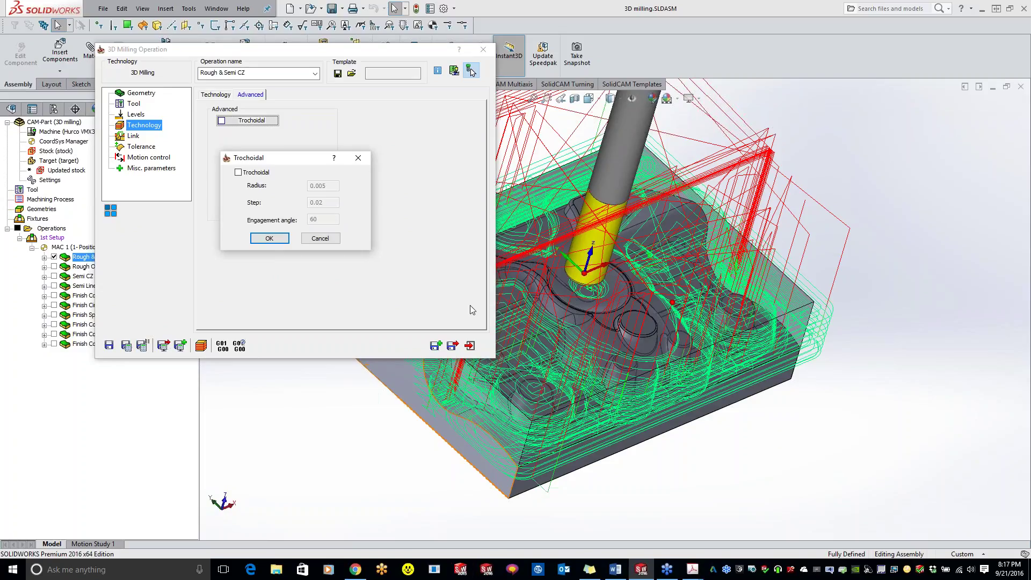
{"action": "left_click", "coordinate": [329, 239]}
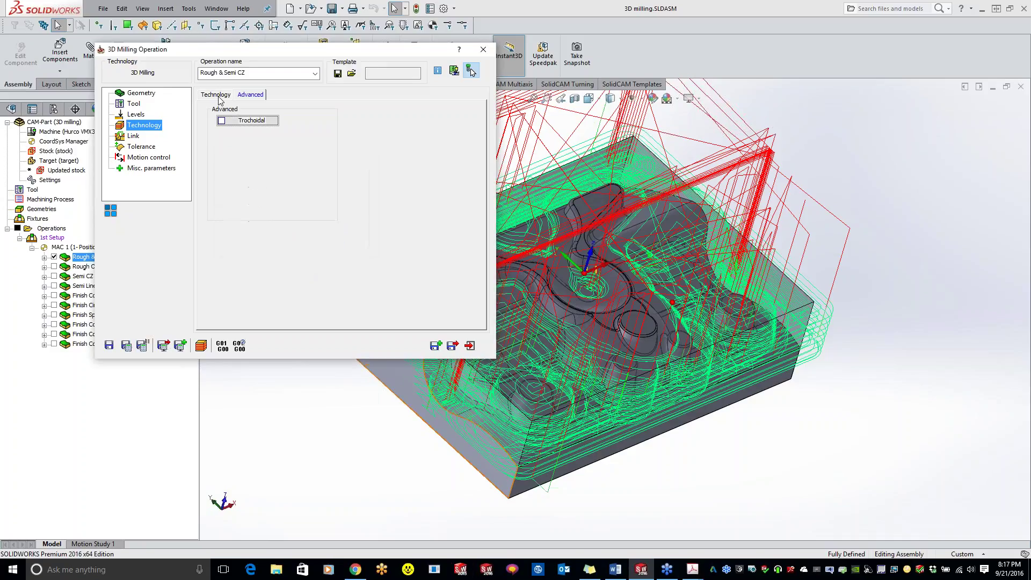
{"action": "left_click", "coordinate": [219, 96]}
- Review the link settings for lead in, stay-on-surface gaps and the Reposition by options, keeping Rapid through clearance level
{"action": "left_click", "coordinate": [129, 137]}
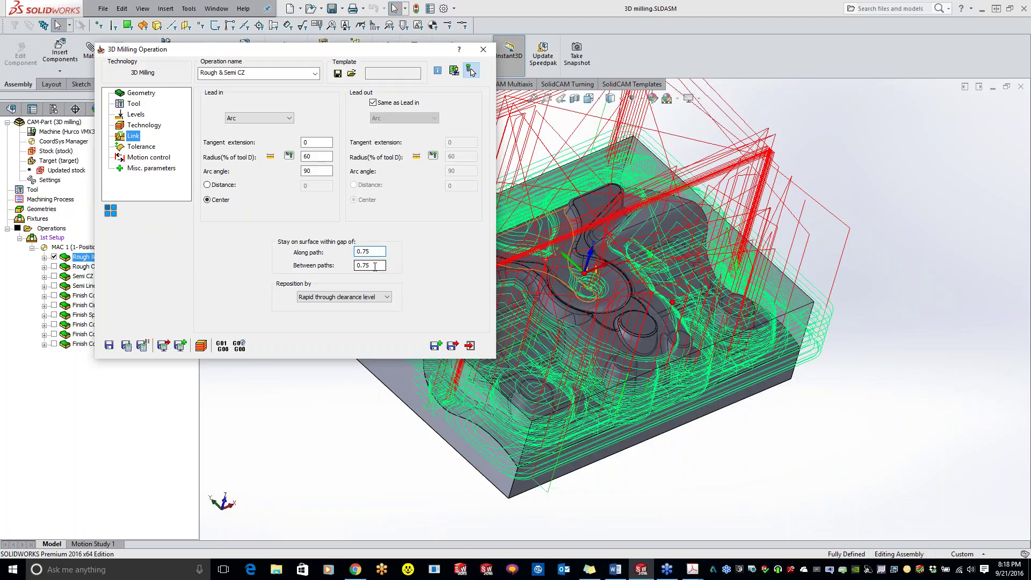
{"action": "left_click", "coordinate": [471, 72]}
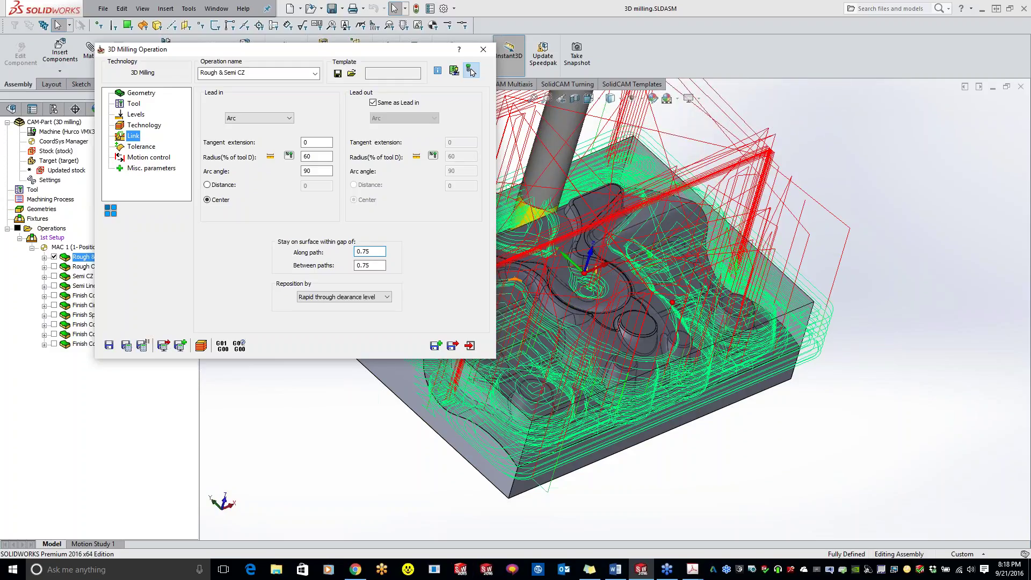
{"action": "left_click", "coordinate": [349, 299]}
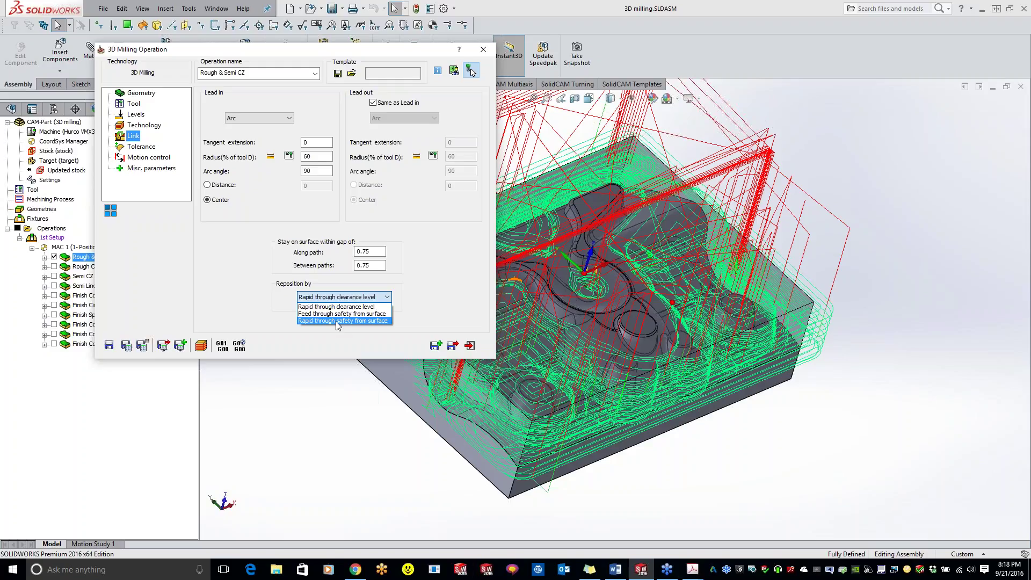
{"action": "left_click", "coordinate": [251, 300]}
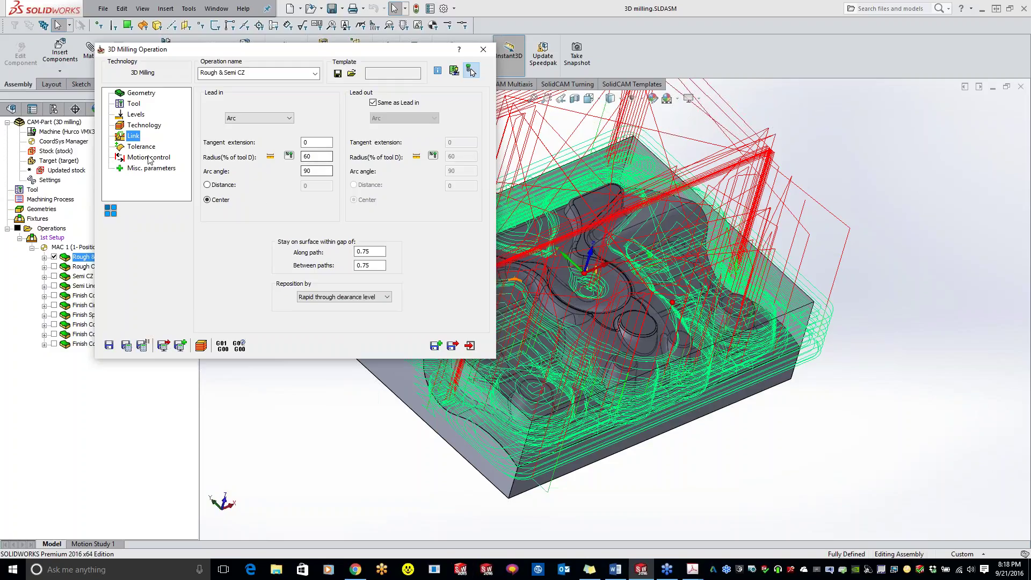
- Examine the tool path tolerance types and tolerance value, keeping the type at Surface curvature
{"action": "left_click", "coordinate": [138, 148]}
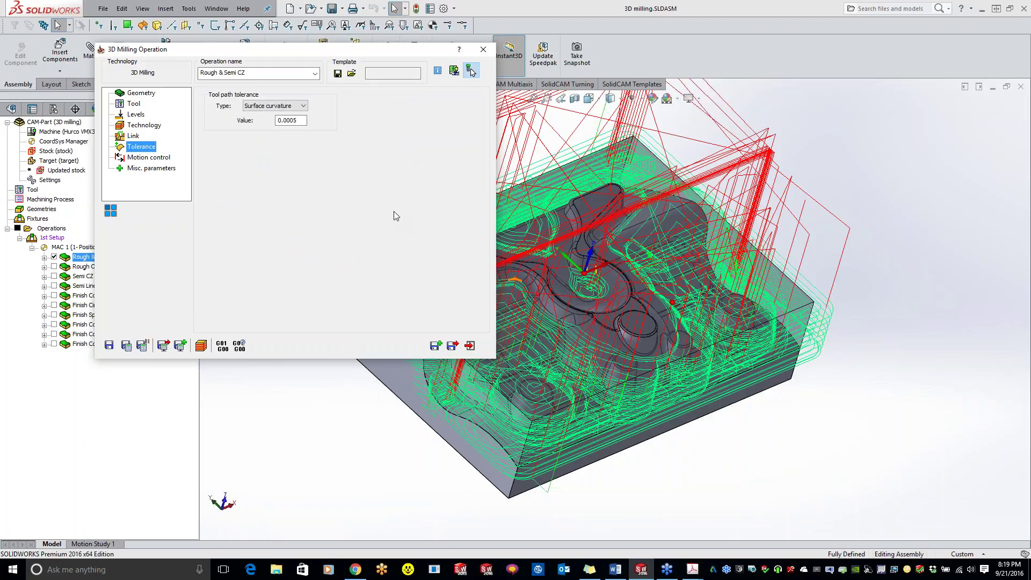
{"action": "left_click", "coordinate": [268, 105]}
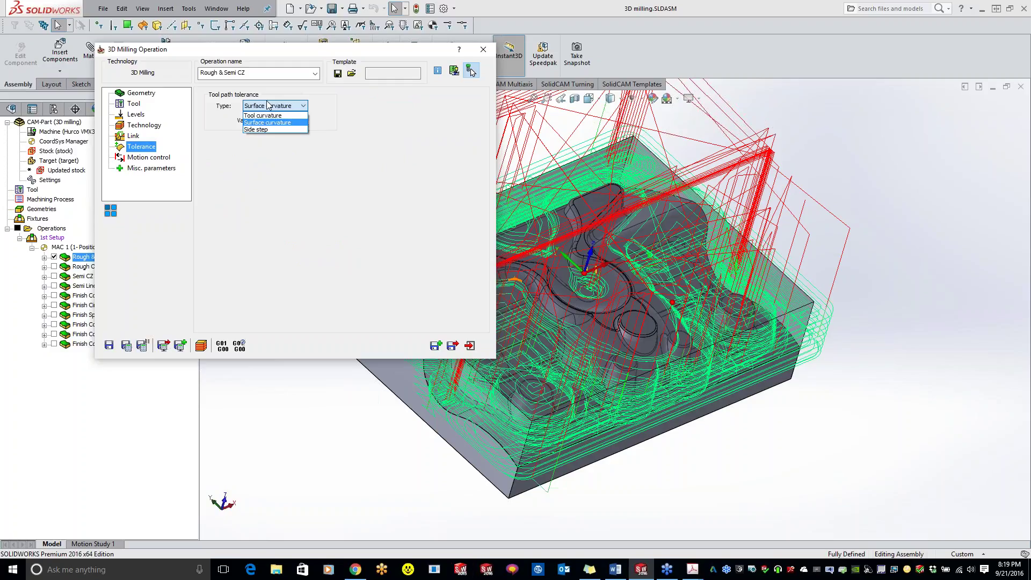
{"action": "left_click", "coordinate": [268, 104]}
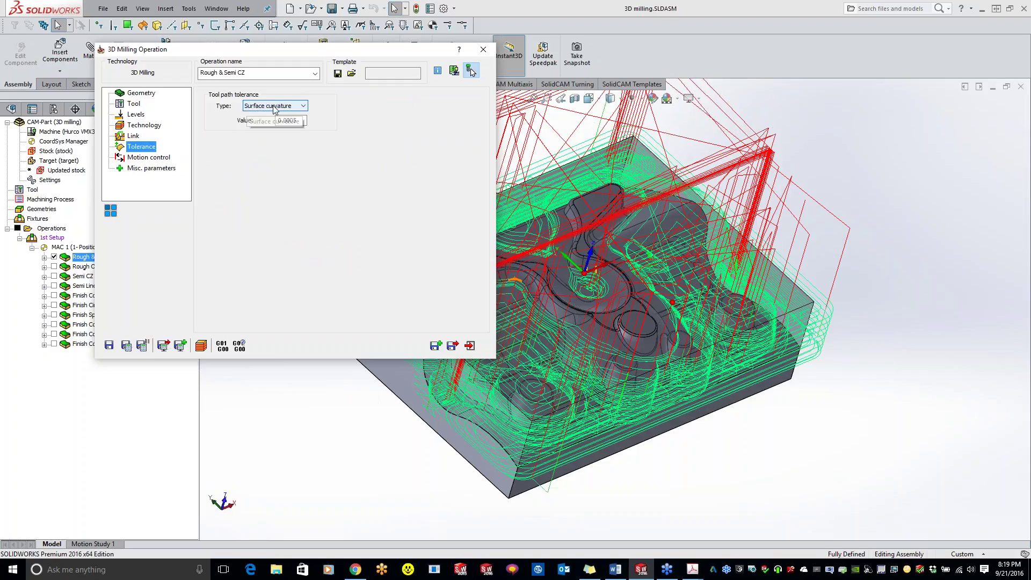
{"action": "left_click", "coordinate": [304, 121]}
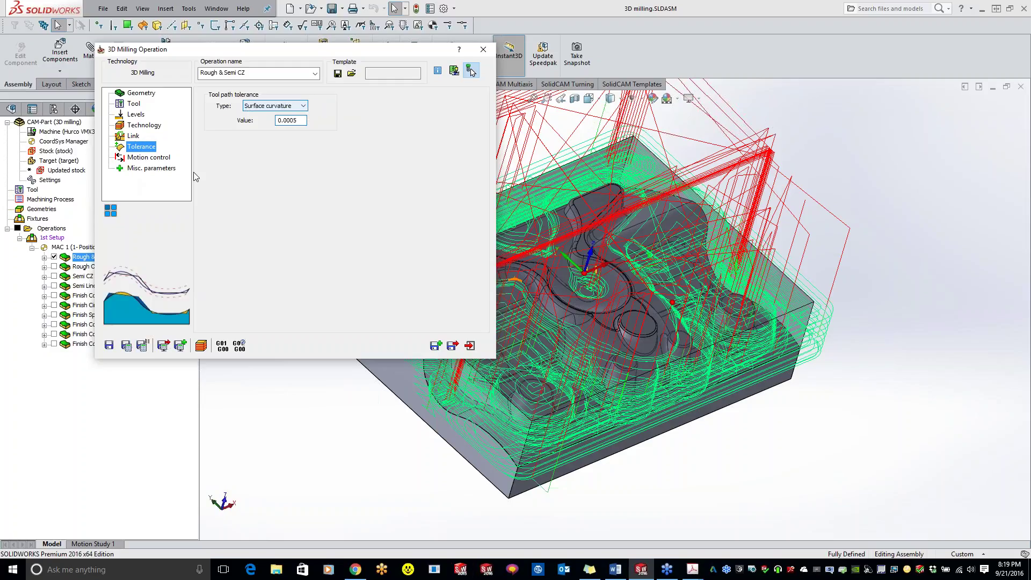
- Try out the motion control options for distance interpolation, rapid feed rate moves and arc approximation, leaving all three disabled
{"action": "left_click", "coordinate": [164, 157]}
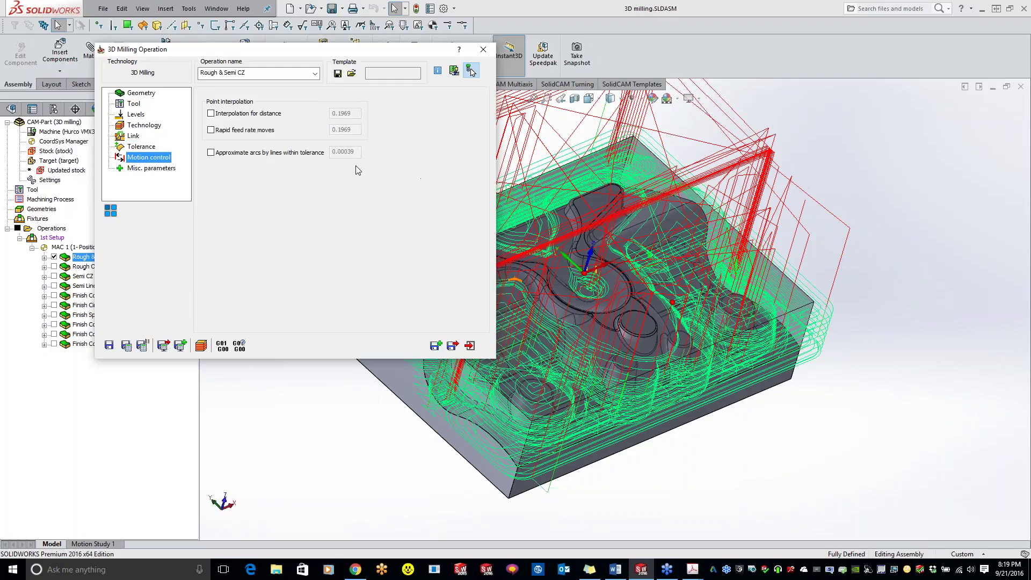
{"action": "left_click", "coordinate": [212, 114]}
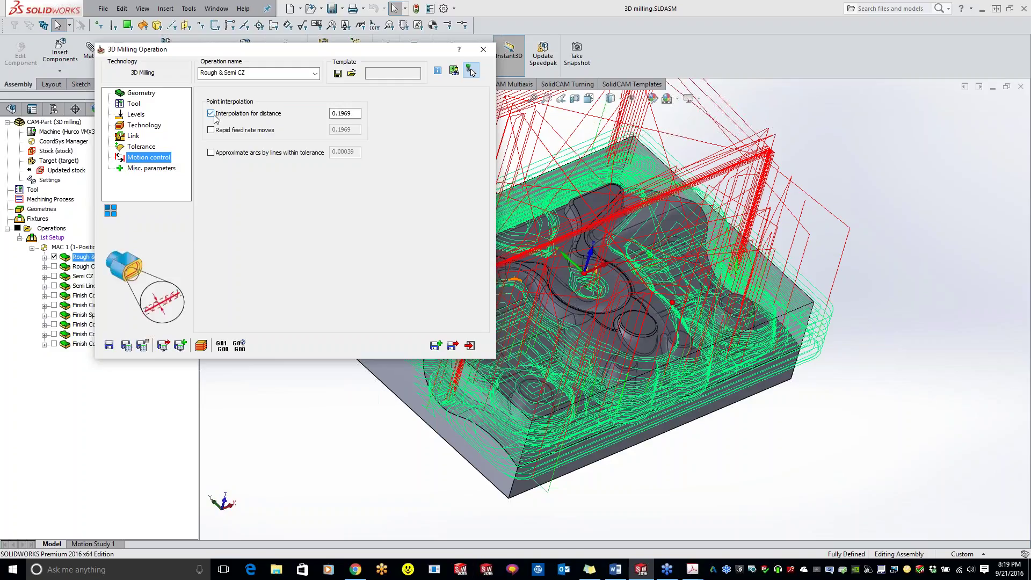
{"action": "left_click", "coordinate": [211, 113]}
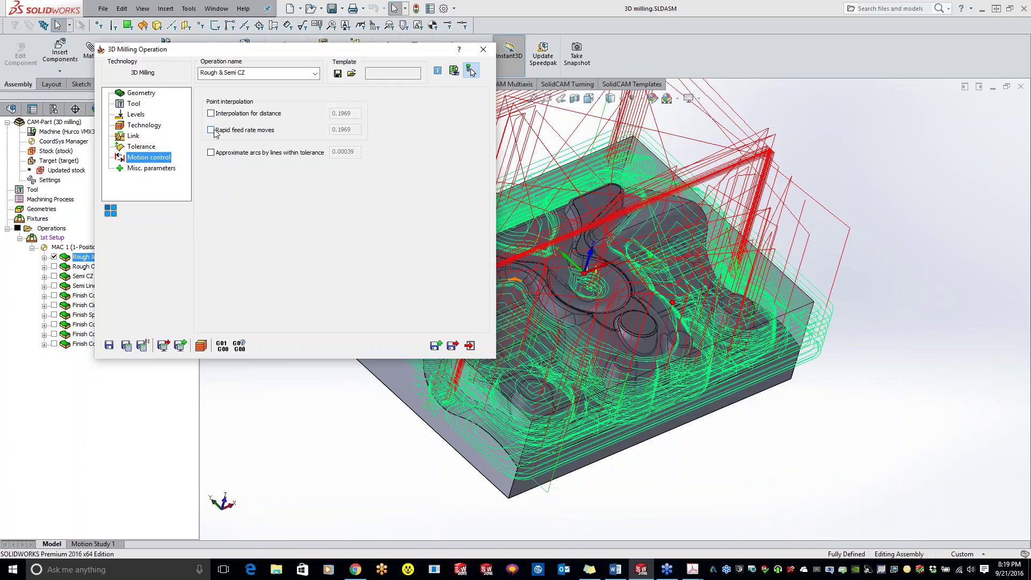
{"action": "left_click", "coordinate": [211, 130]}
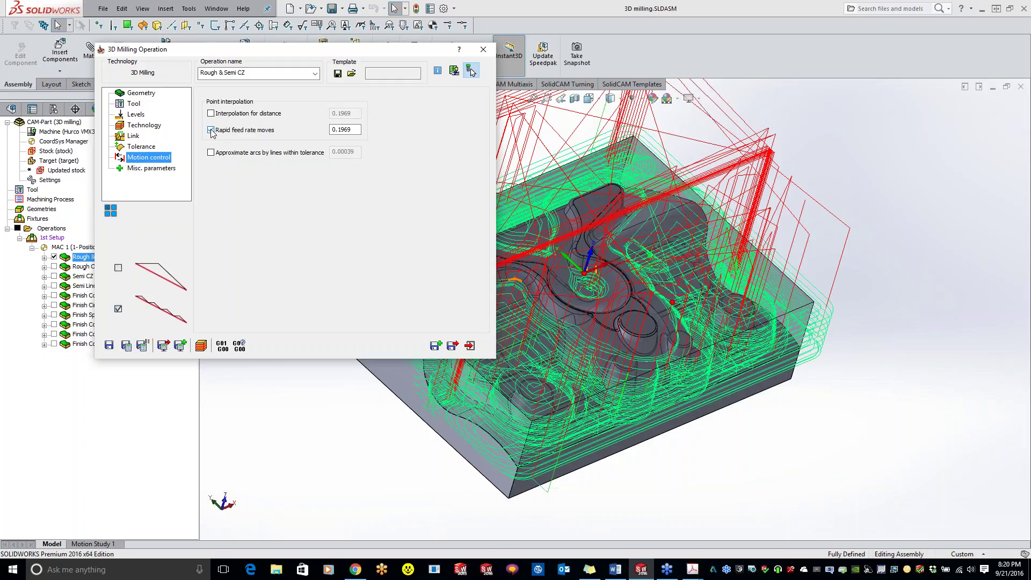
{"action": "left_click", "coordinate": [211, 130]}
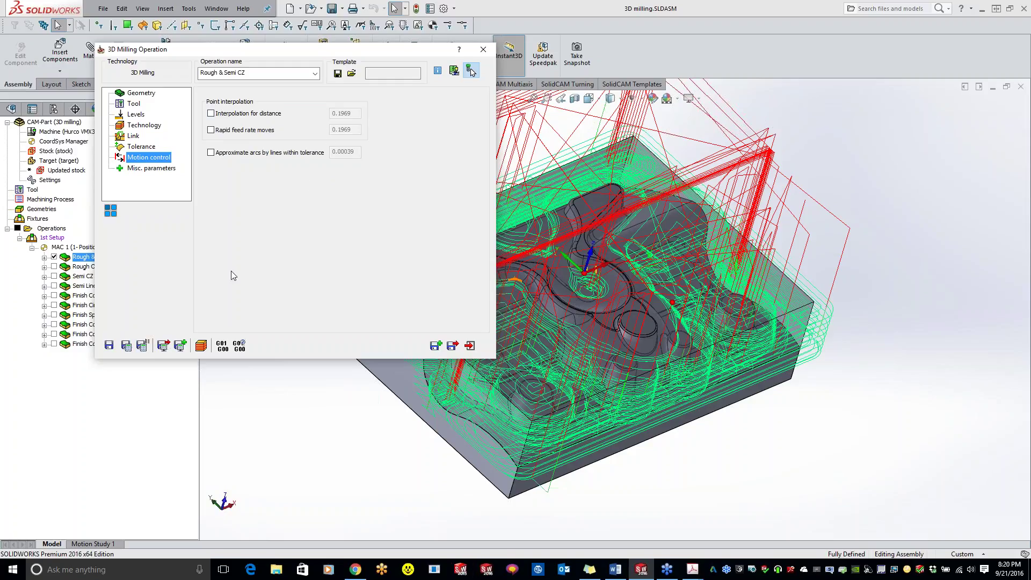
{"action": "mouse_move", "coordinate": [313, 246]}
{"action": "left_click", "coordinate": [211, 153]}
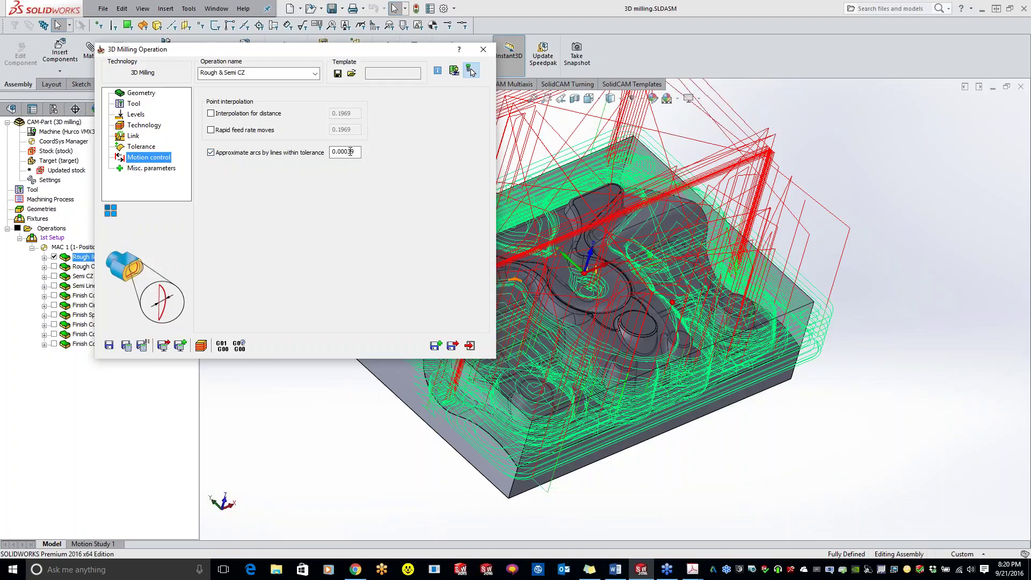
{"action": "left_click", "coordinate": [213, 152]}
- Review the miscellaneous parameters of the Rough & Semi CZ operation and close the operation
{"action": "left_click", "coordinate": [151, 169]}
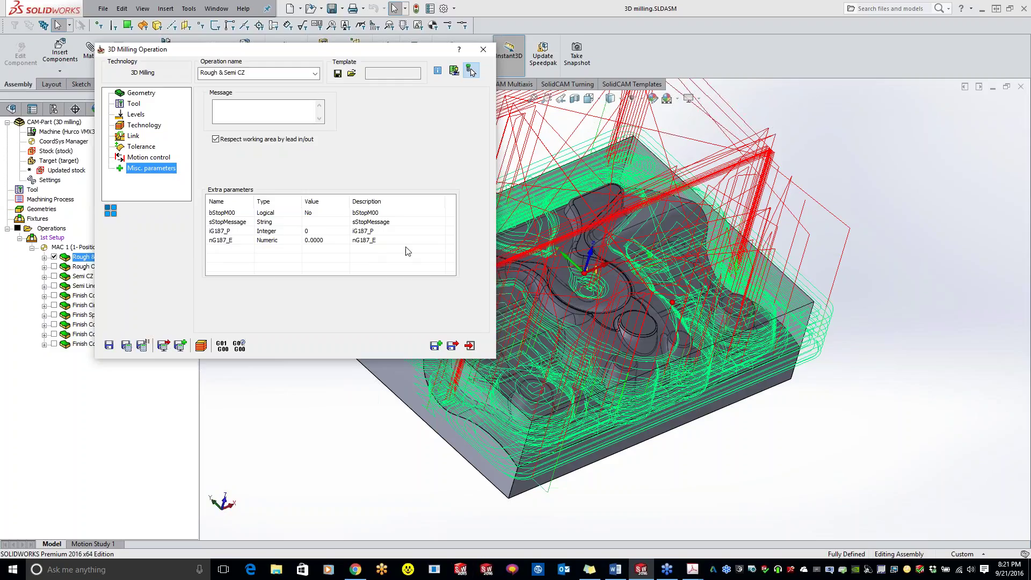
{"action": "left_click_drag", "start_coordinate": [316, 52], "coordinate": [468, 105]}
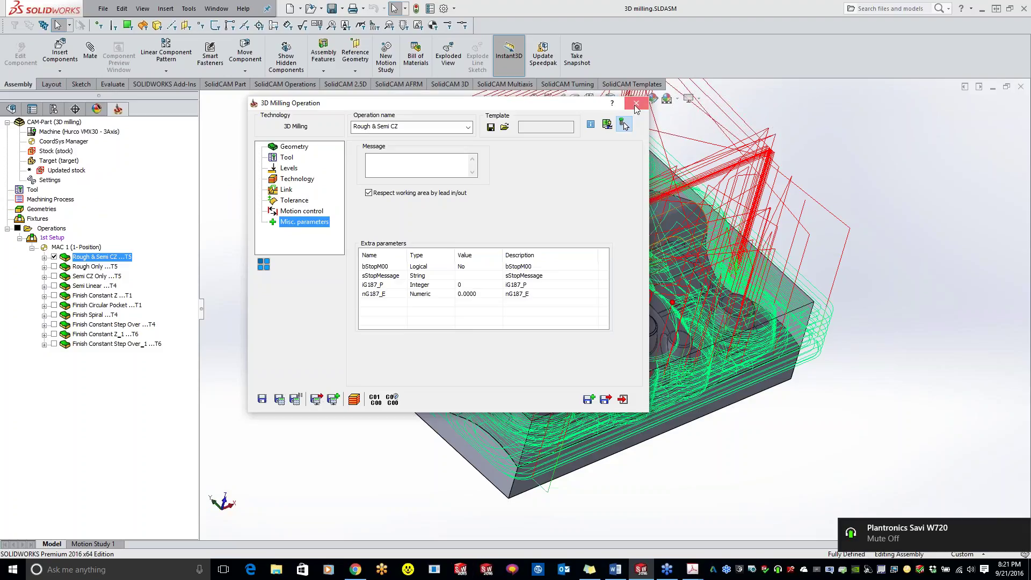
{"action": "left_click", "coordinate": [637, 103]}
- Check the target model's facet tolerance in the CAM-Part data, then cancel out of both without changes
{"action": "left_click", "coordinate": [64, 124]}
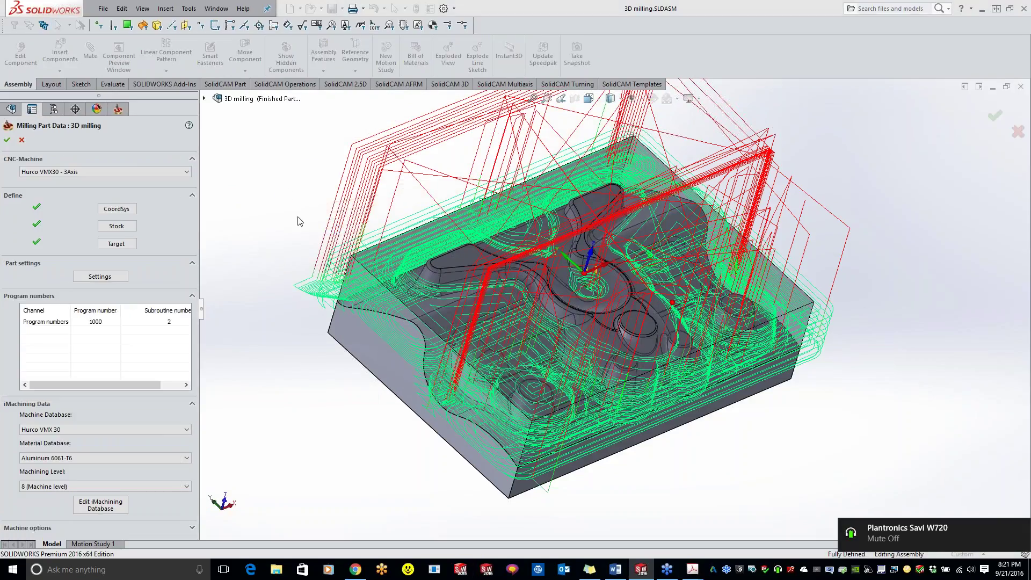
{"action": "left_click", "coordinate": [129, 246]}
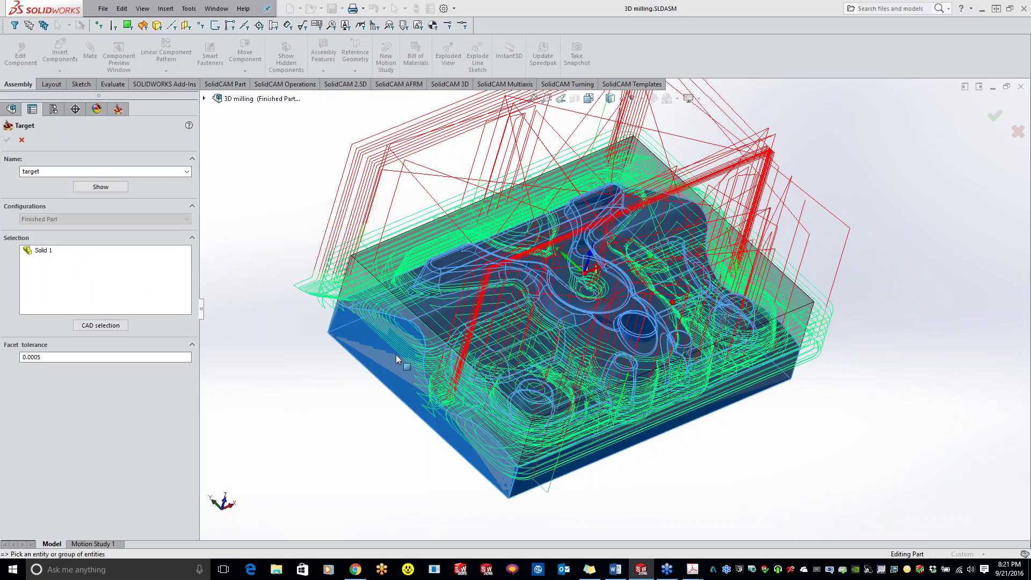
{"action": "left_click", "coordinate": [22, 140]}
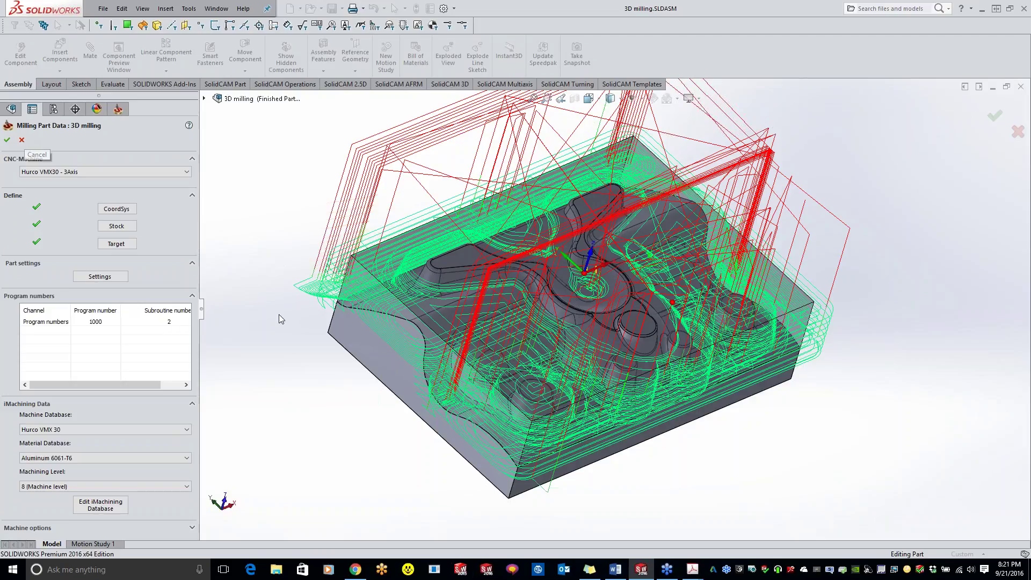
{"action": "left_click", "coordinate": [127, 248]}
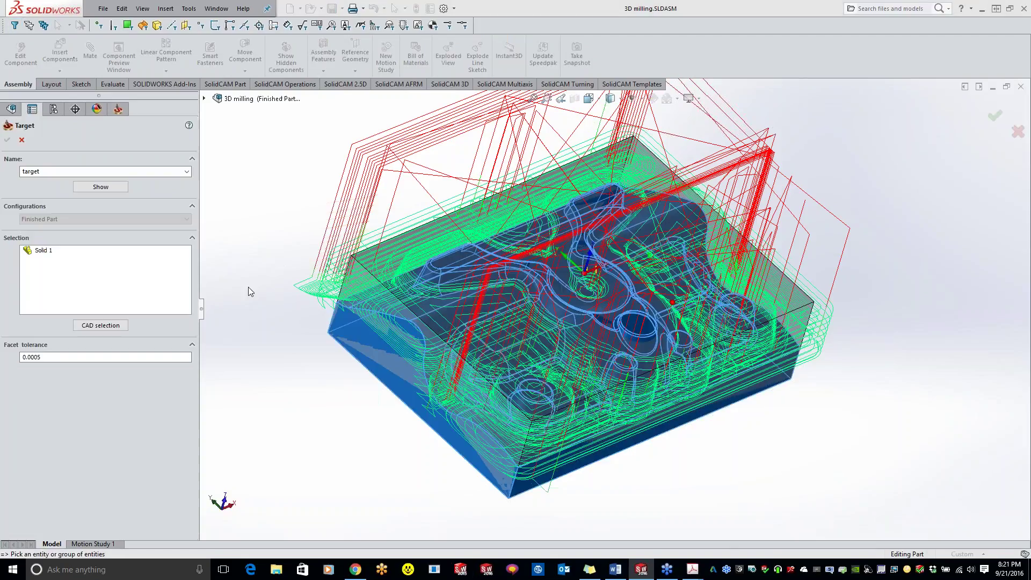
{"action": "left_click", "coordinate": [67, 360]}
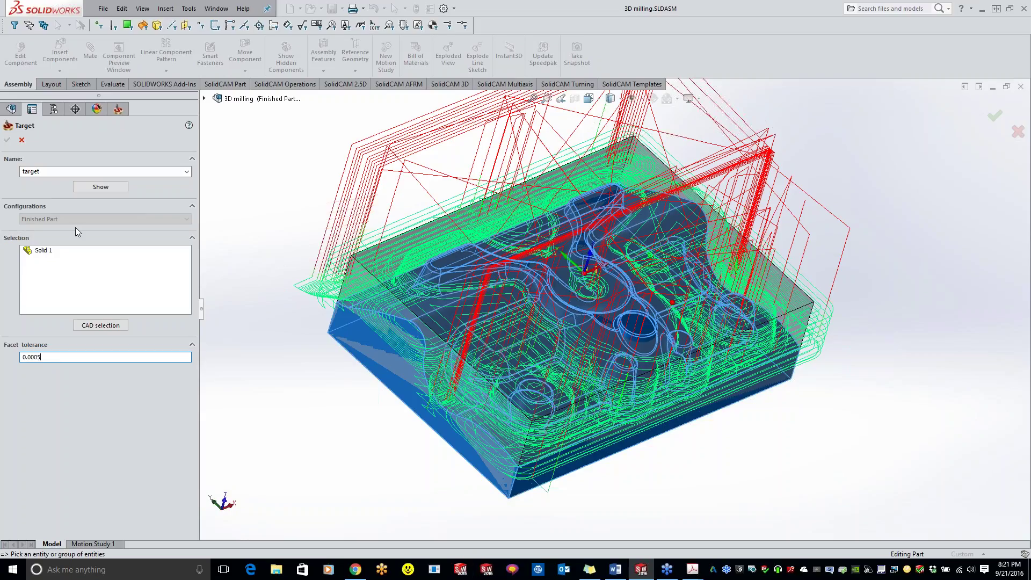
{"action": "left_click", "coordinate": [22, 140]}
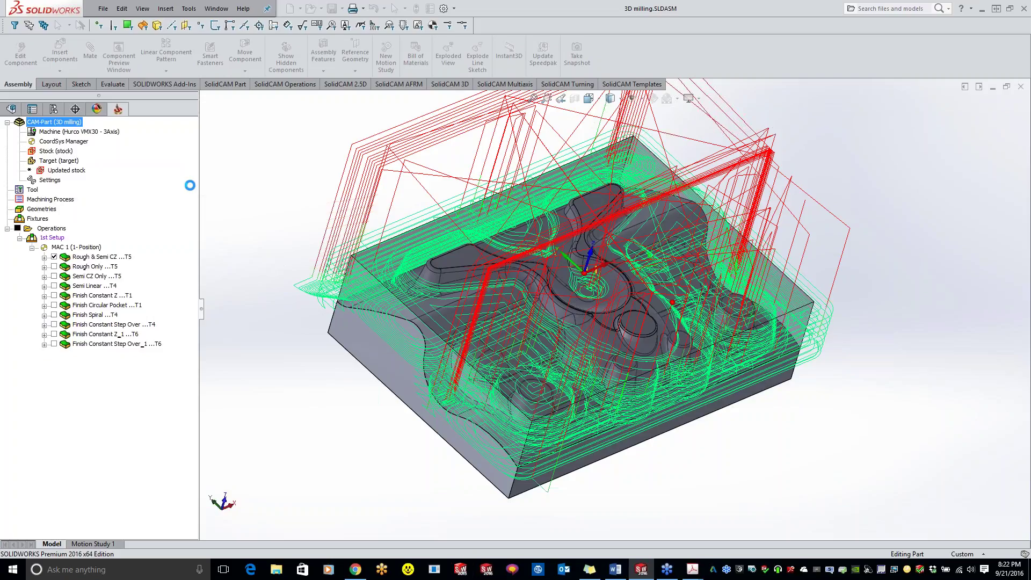
{"action": "left_click", "coordinate": [21, 141]}
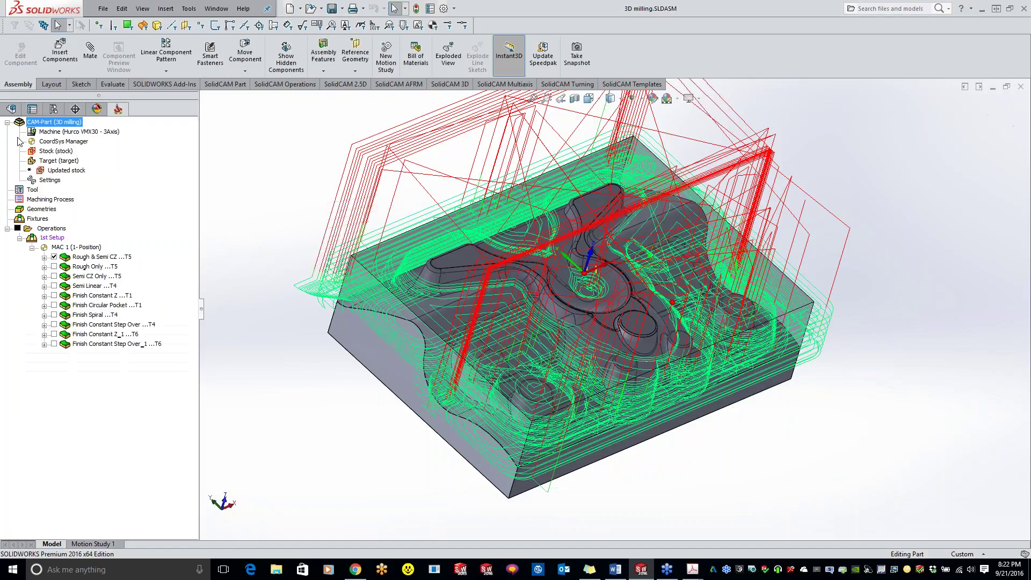
- Reopen the Rough & Semi CZ operation and view its geometry definition
{"action": "left_click", "coordinate": [90, 257]}
{"action": "double_click", "coordinate": [90, 257]}
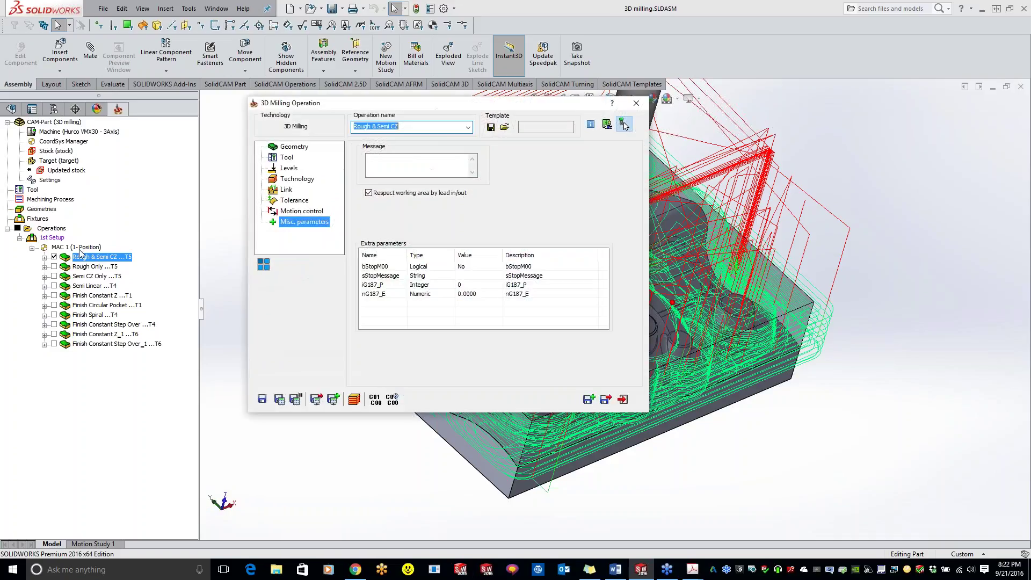
{"action": "left_click", "coordinate": [289, 148]}
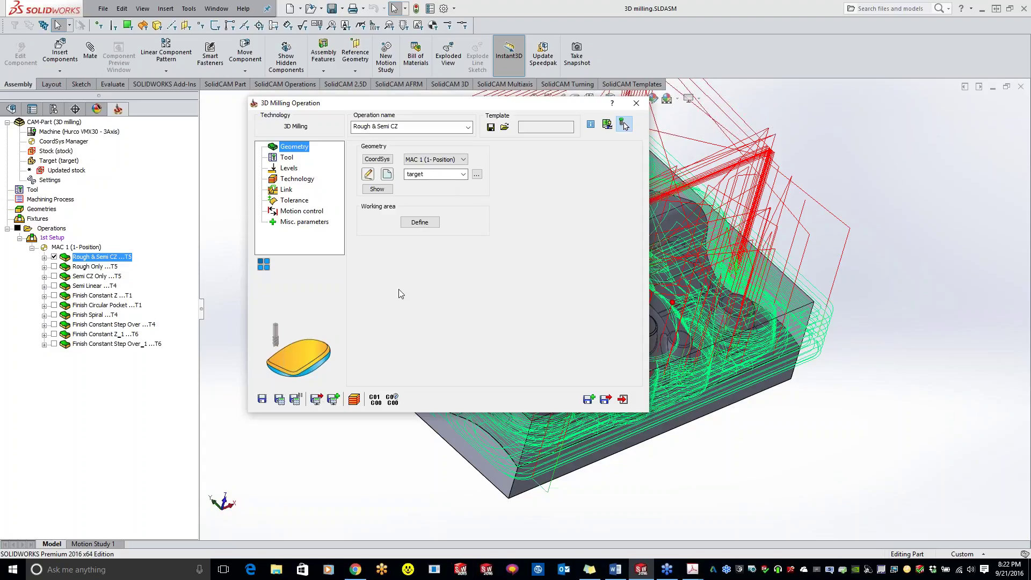
- Simulate the Rough & Semi CZ operation in Host CAD with its displayed toolpath hidden and the tool shown, and halt it
{"action": "left_click", "coordinate": [355, 397]}
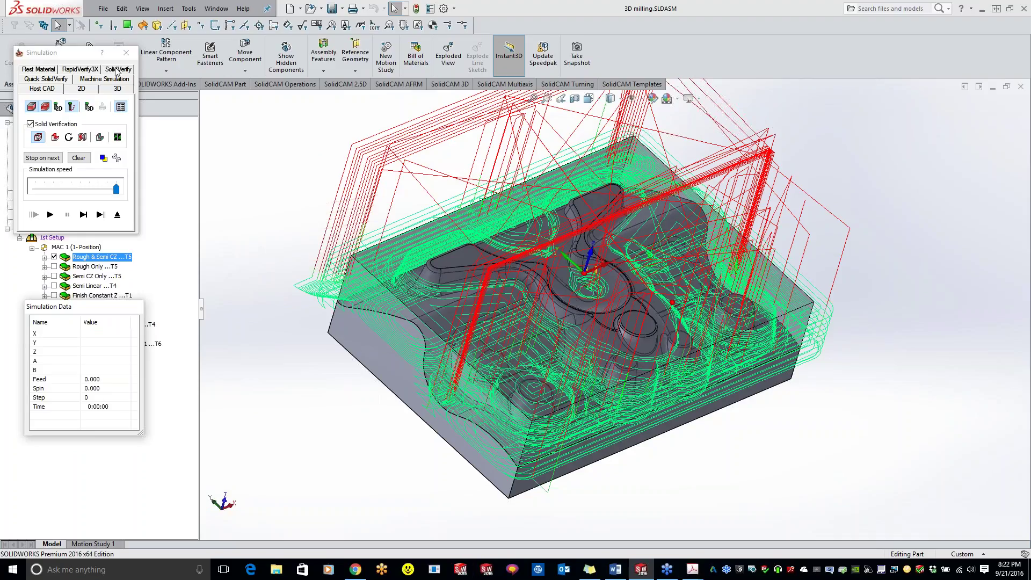
{"action": "left_click_drag", "start_coordinate": [110, 307], "coordinate": [126, 399]}
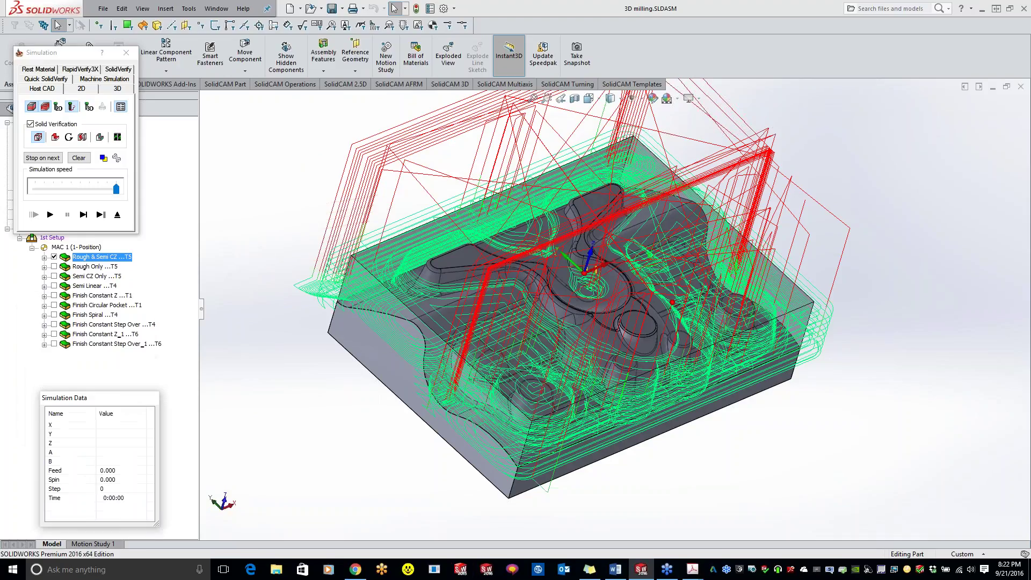
{"action": "left_click", "coordinate": [54, 257]}
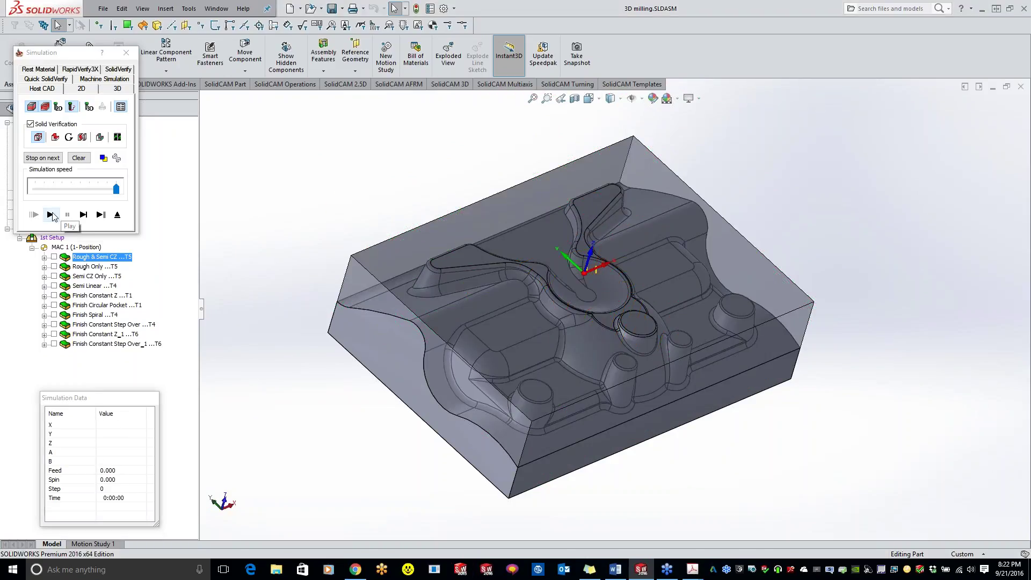
{"action": "left_click", "coordinate": [52, 216]}
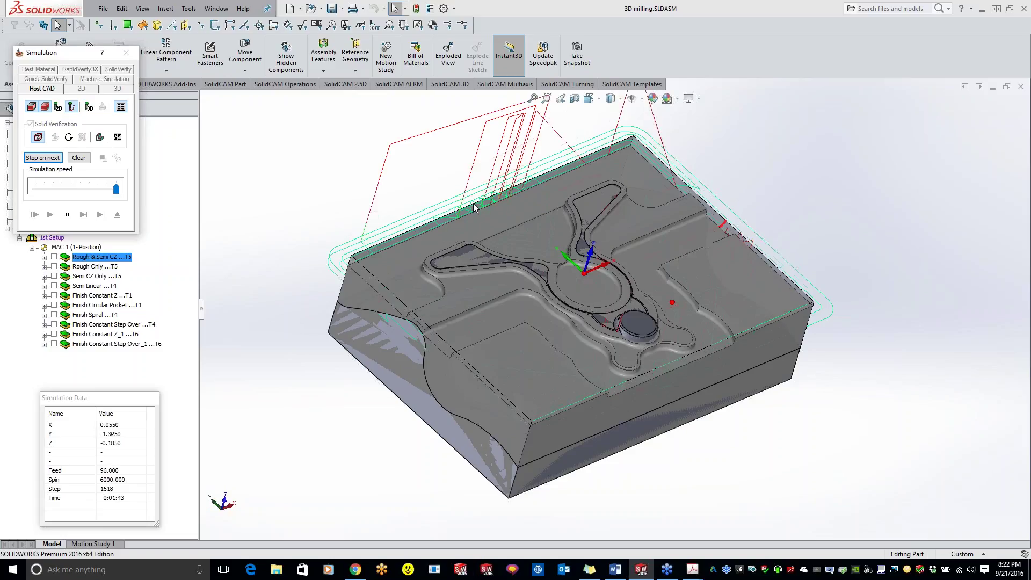
{"action": "left_click", "coordinate": [89, 107]}
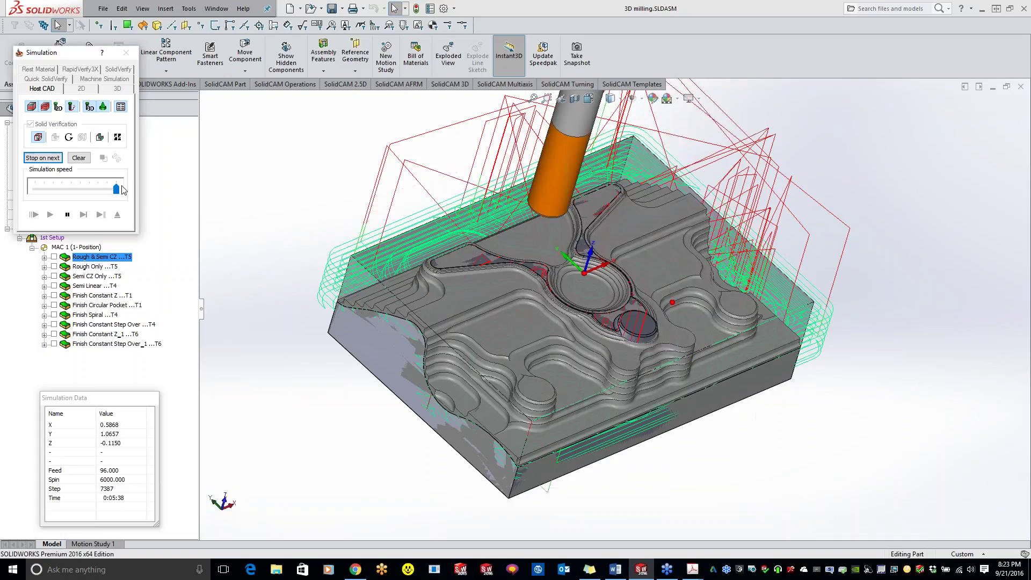
{"action": "left_click", "coordinate": [68, 214]}
- Run the SolidVerify simulation of the Rough & Semi CZ operation and examine the machined steps up close
{"action": "left_click", "coordinate": [106, 71]}
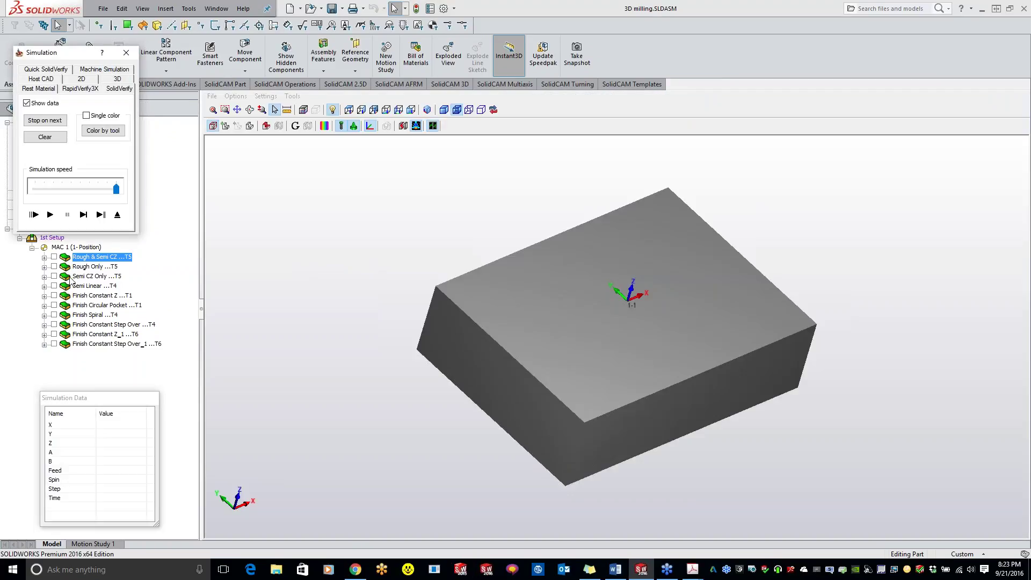
{"action": "left_click", "coordinate": [50, 215]}
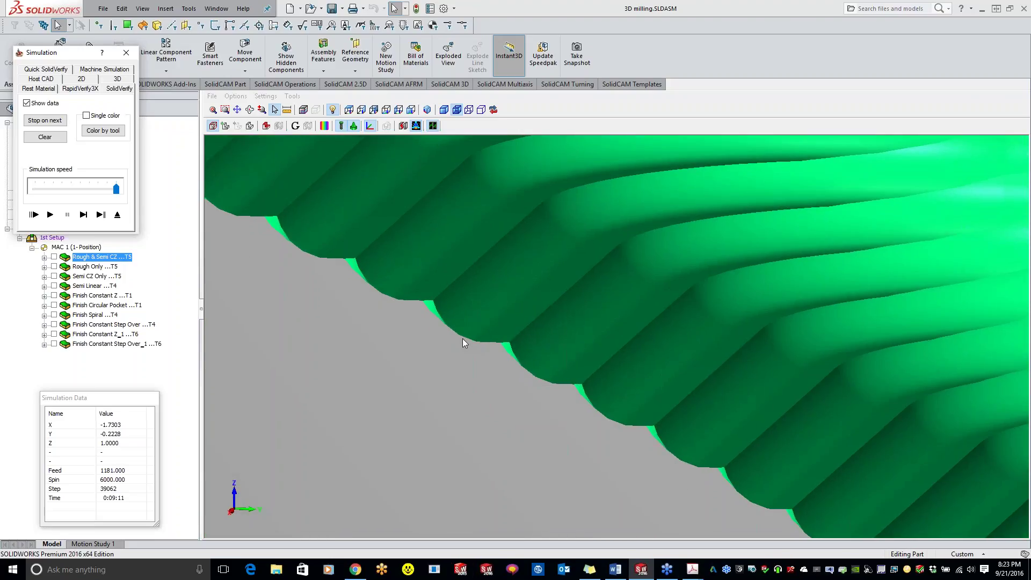
- View the whole simulated part from several angles, and close the simulation and the Rough & Semi CZ operation
{"action": "scroll", "coordinate": [462, 339], "scroll_direction": "down", "scroll_amount": 8}
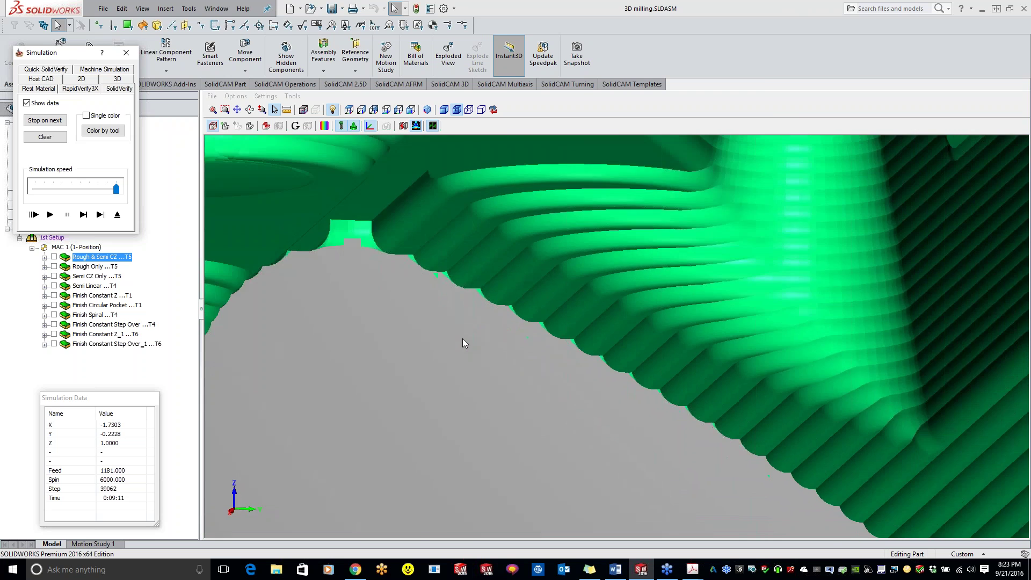
{"action": "scroll", "coordinate": [463, 338], "scroll_direction": "down", "scroll_amount": 5}
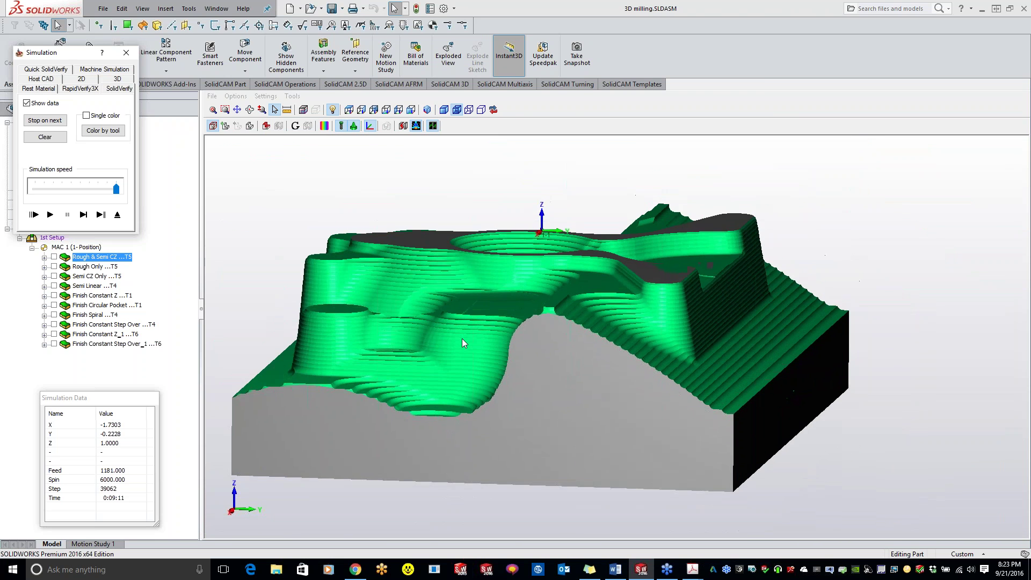
{"action": "middle_click_drag", "start_coordinate": [466, 346], "coordinate": [484, 351]}
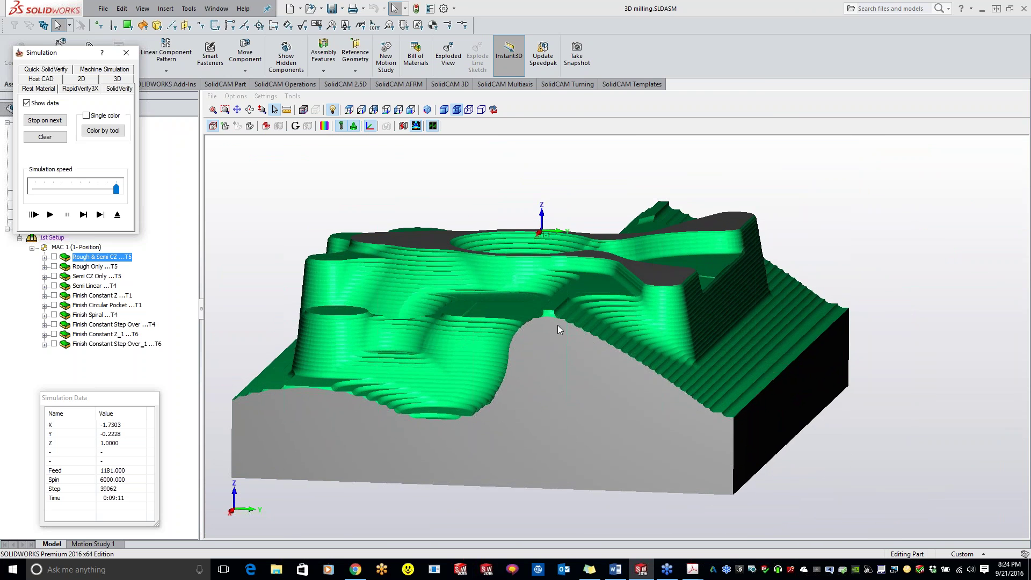
{"action": "middle_click_drag", "start_coordinate": [608, 361], "coordinate": [568, 304]}
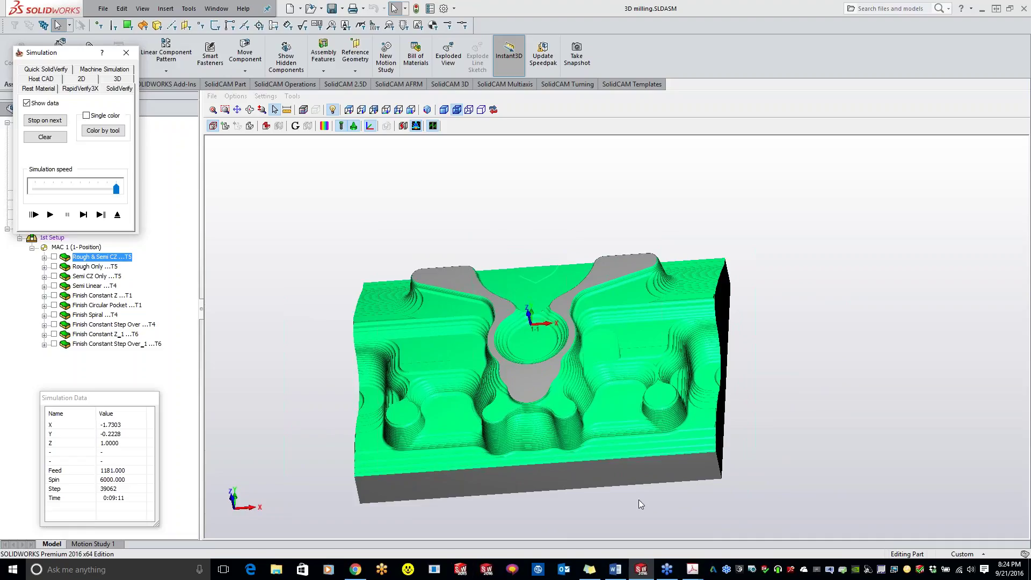
{"action": "left_click", "coordinate": [126, 52]}
{"action": "left_click", "coordinate": [637, 103]}
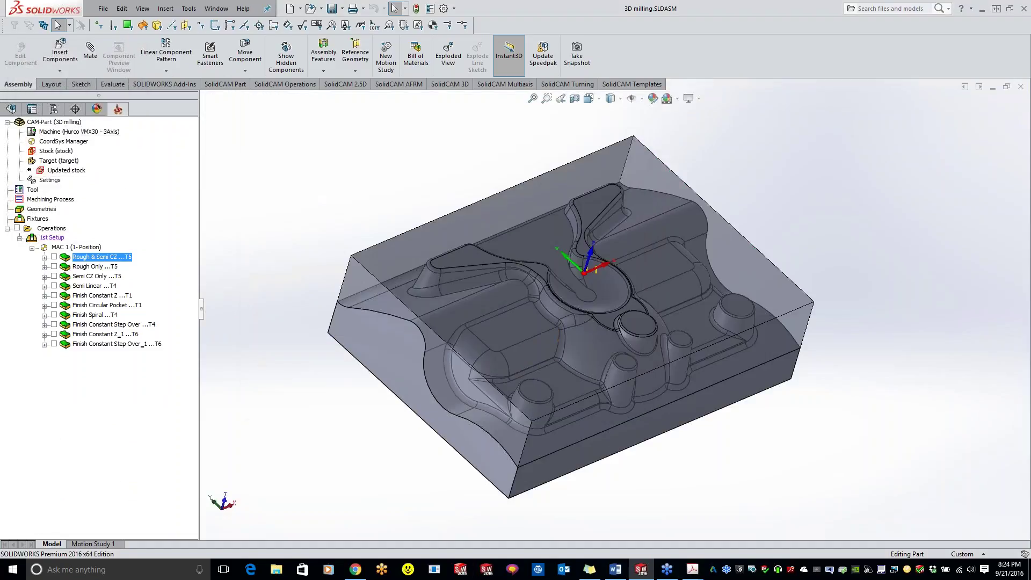
- Open the Rough Only operation, review its tool, levels and technology settings, and close it without changes
{"action": "double_click", "coordinate": [92, 266]}
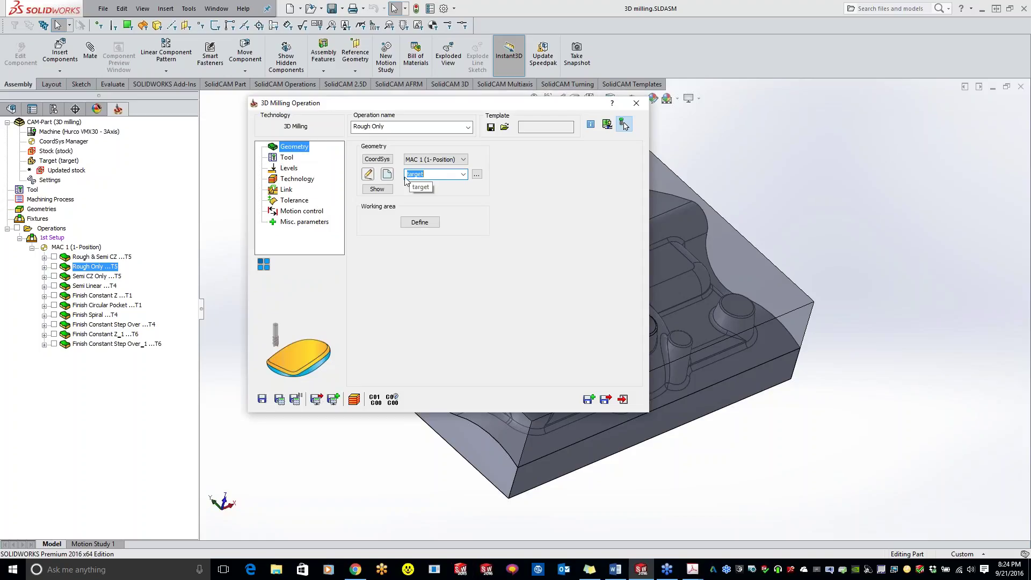
{"action": "left_click", "coordinate": [287, 157]}
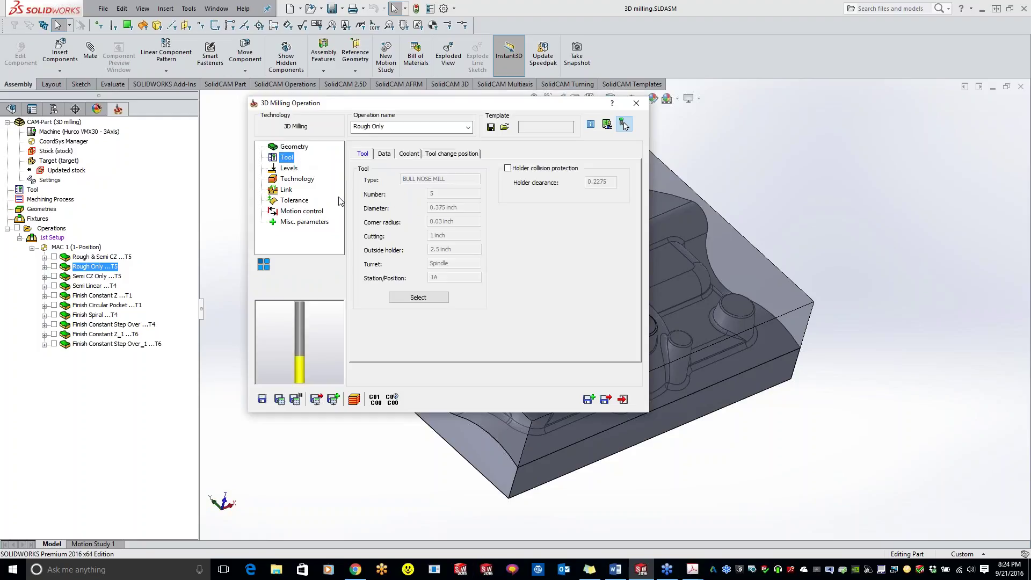
{"action": "left_click", "coordinate": [290, 168]}
{"action": "left_click", "coordinate": [307, 183]}
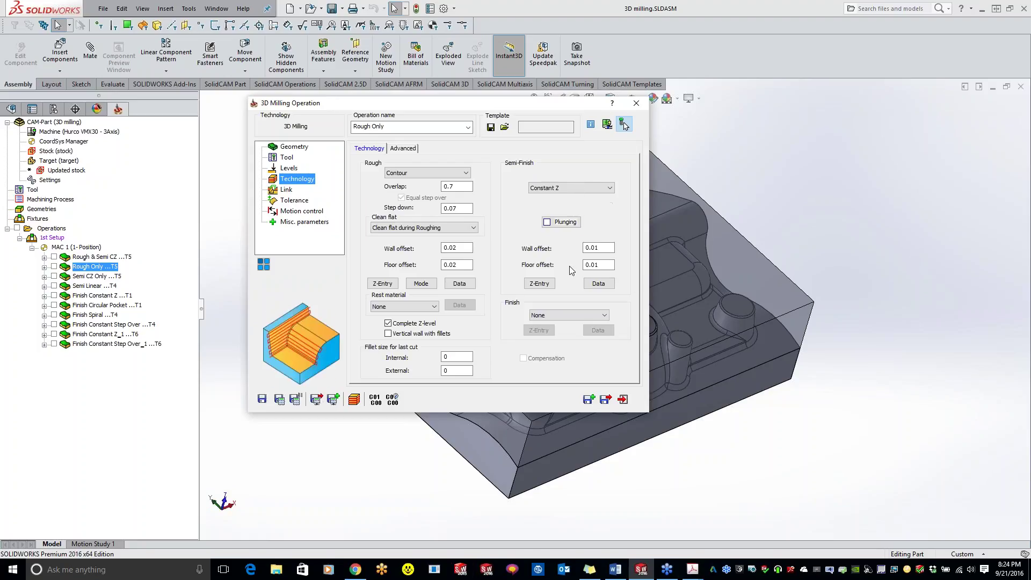
{"action": "left_click", "coordinate": [636, 103]}
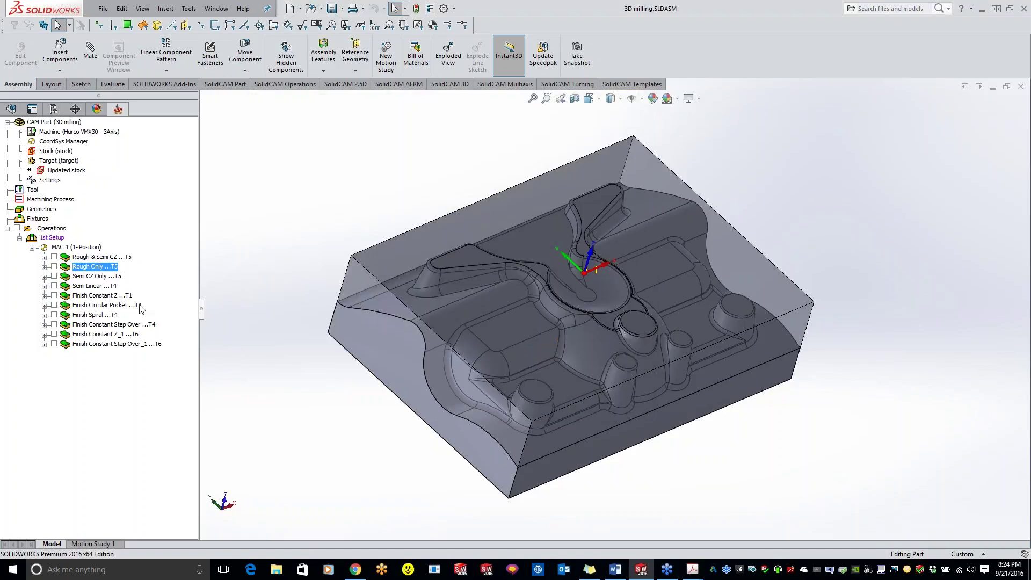
- Open the Semi CZ Only operation, display its toolpath on the part and inspect it with the operation dialog collapsed
{"action": "double_click", "coordinate": [97, 276]}
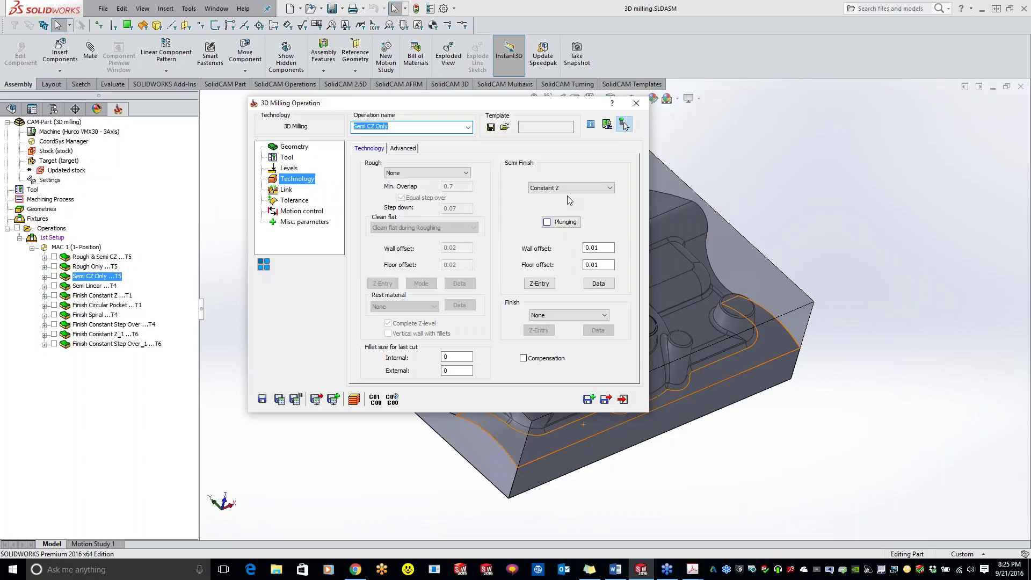
{"action": "mouse_move", "coordinate": [574, 194]}
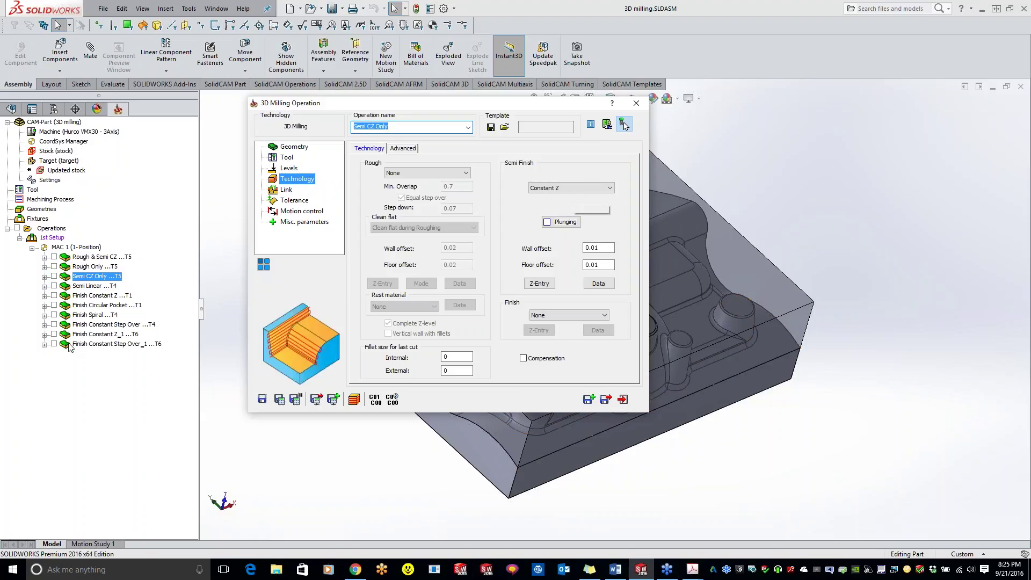
{"action": "left_click", "coordinate": [54, 276]}
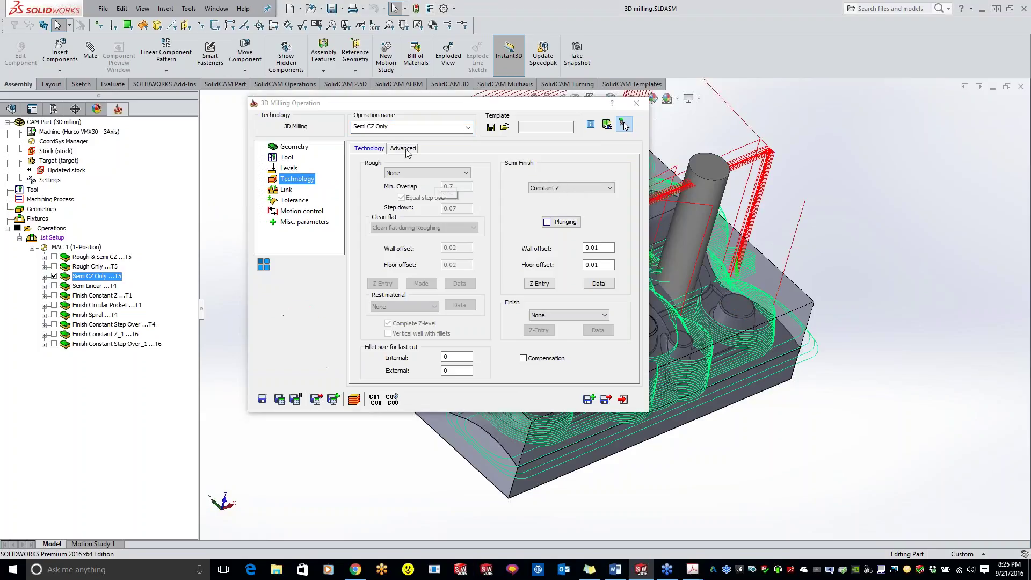
{"action": "double_click", "coordinate": [426, 103]}
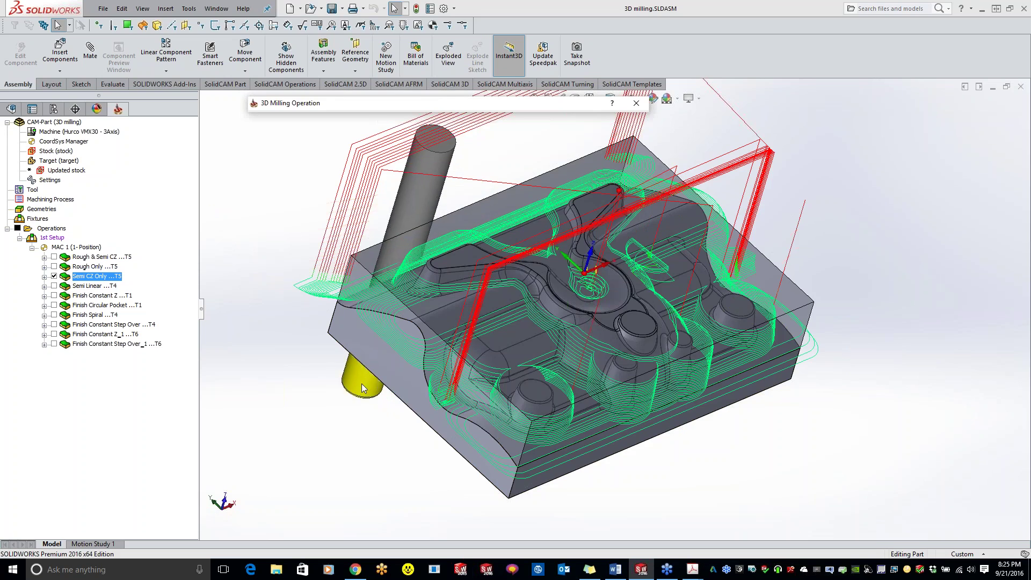
{"action": "middle_click_drag", "start_coordinate": [361, 372], "coordinate": [429, 344]}
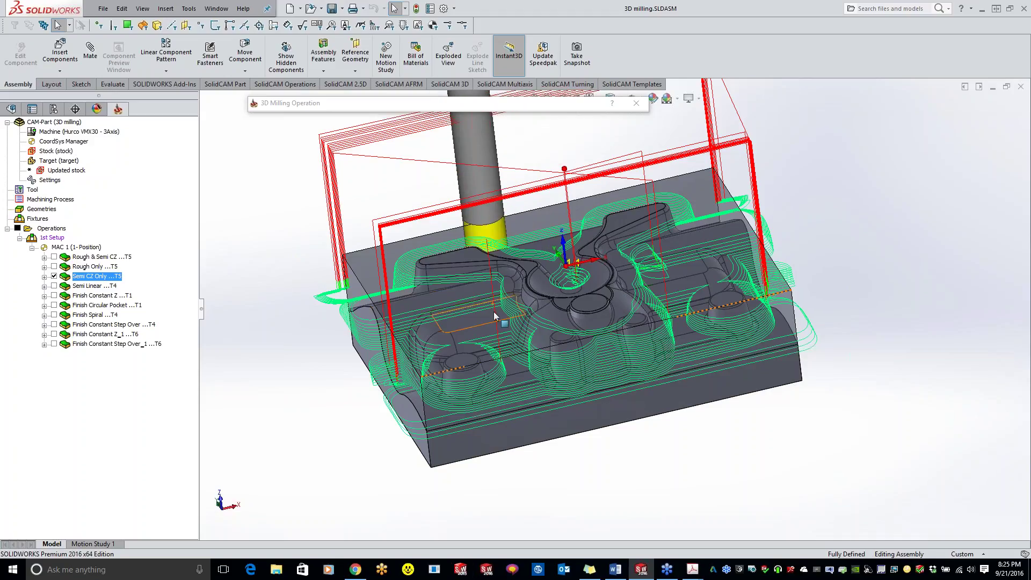
{"action": "middle_click_drag", "start_coordinate": [471, 316], "coordinate": [464, 117]}
- Compare the Semi CZ Only technology settings with the toolpath, close the operation and hide its toolpath
{"action": "left_click", "coordinate": [464, 111]}
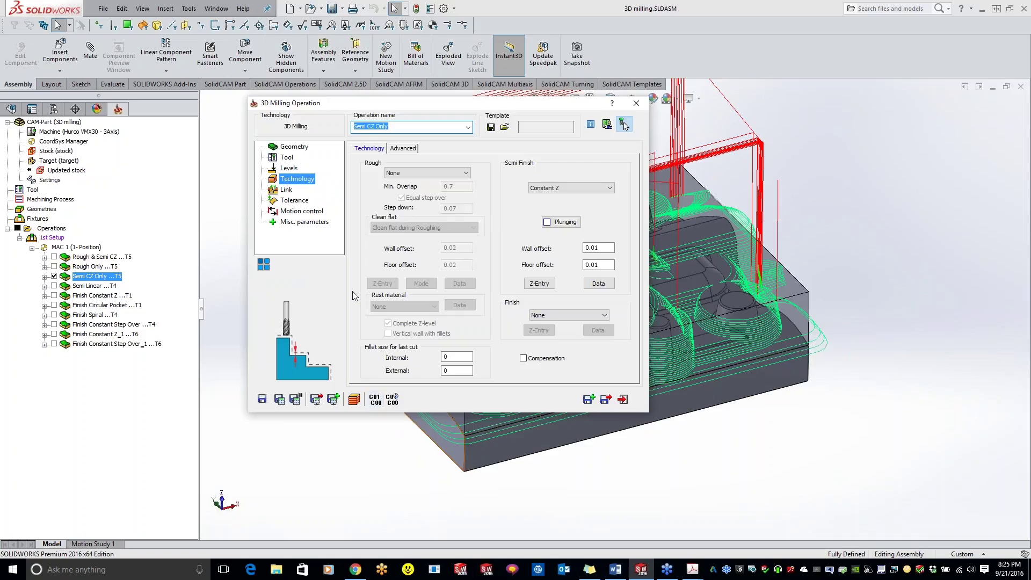
{"action": "left_click_drag", "start_coordinate": [394, 106], "coordinate": [472, 163]}
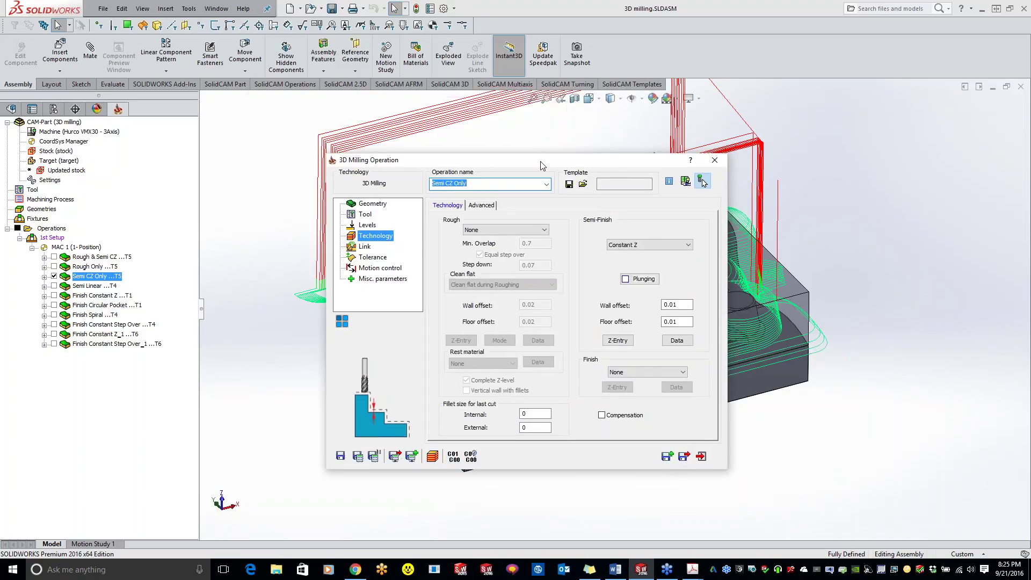
{"action": "left_click_drag", "start_coordinate": [525, 166], "coordinate": [445, 146]}
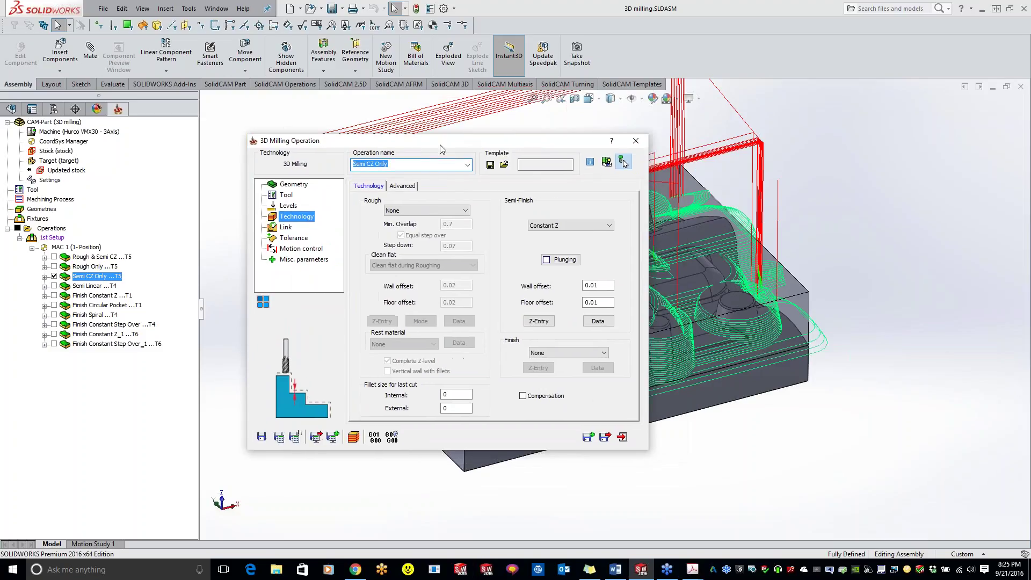
{"action": "double_click", "coordinate": [411, 145]}
{"action": "left_click_drag", "start_coordinate": [420, 144], "coordinate": [474, 115]}
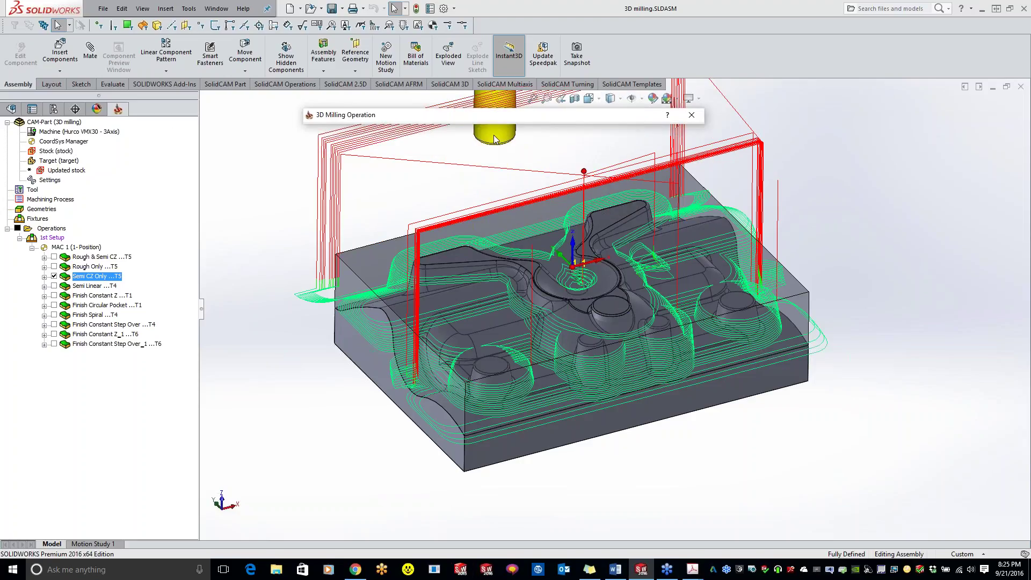
{"action": "double_click", "coordinate": [485, 118]}
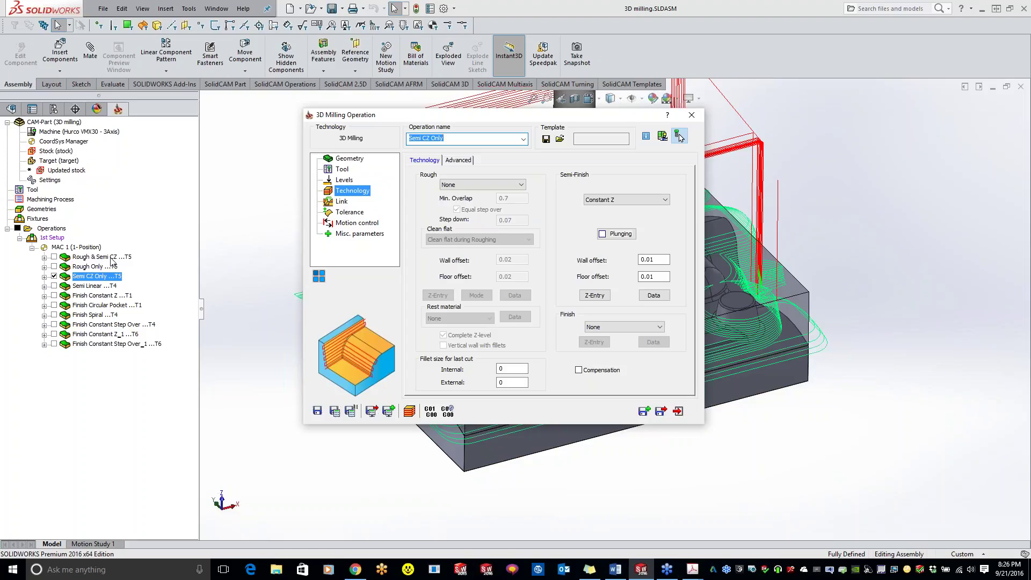
{"action": "left_click", "coordinate": [692, 114]}
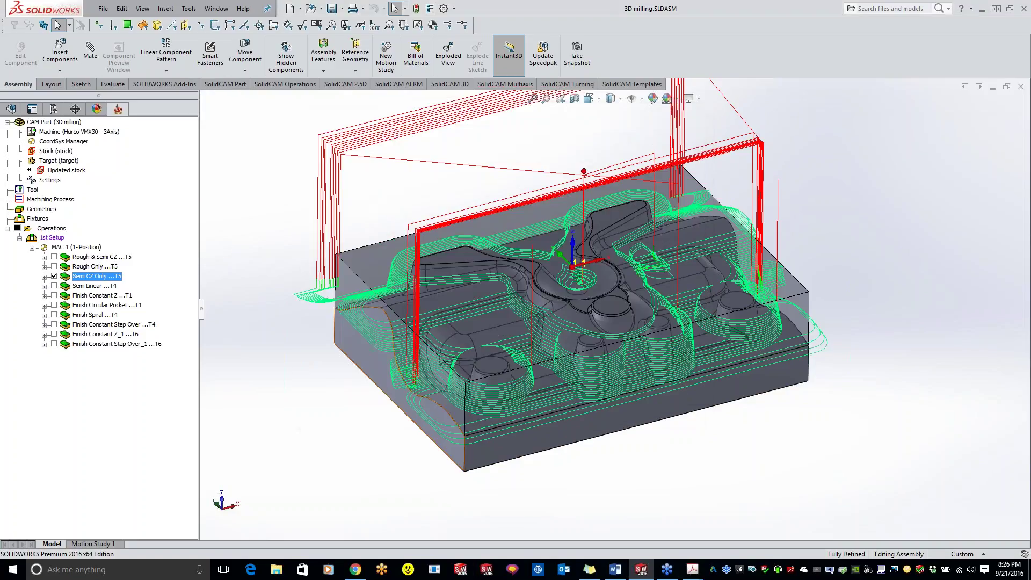
{"action": "left_click", "coordinate": [54, 276]}
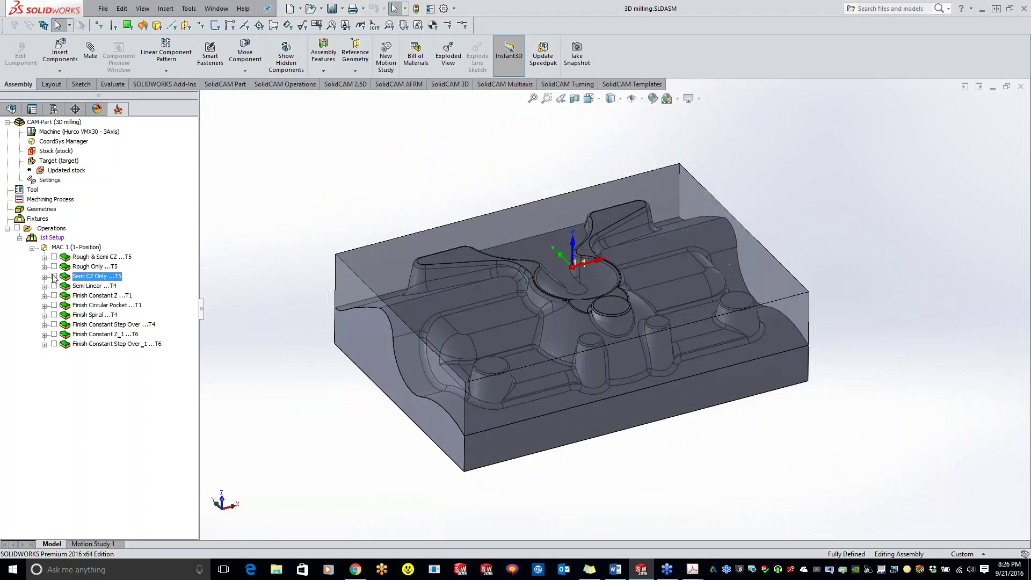
- Display the Semi Linear toolpath and open that operation to review its geometry and tool data
{"action": "left_click", "coordinate": [54, 286]}
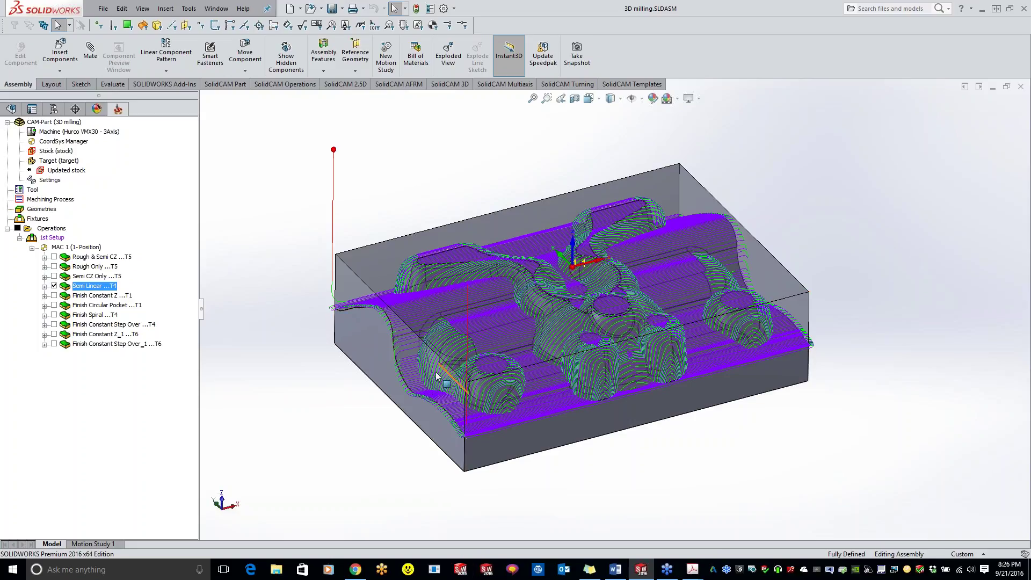
{"action": "double_click", "coordinate": [112, 287]}
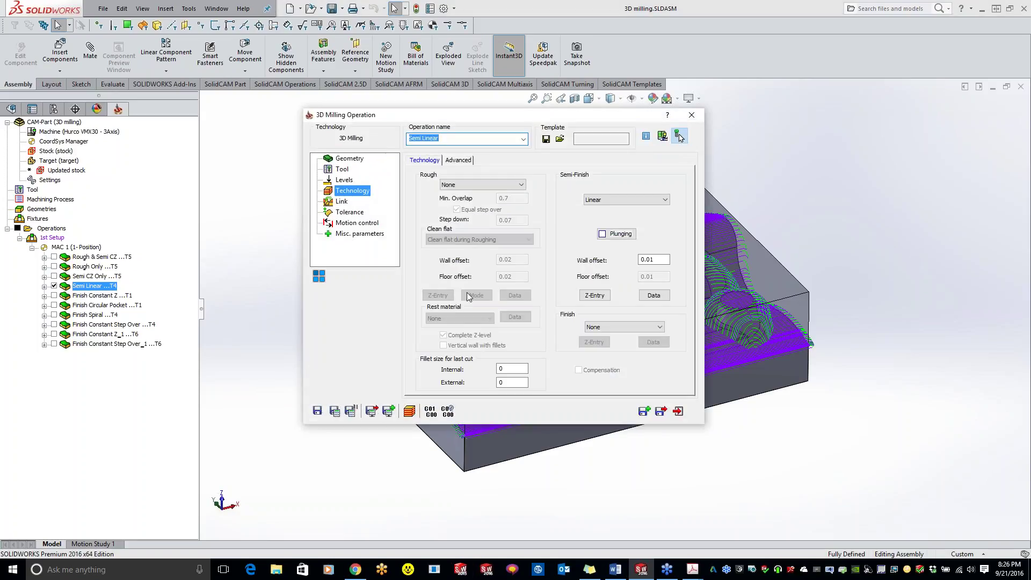
{"action": "left_click", "coordinate": [355, 159]}
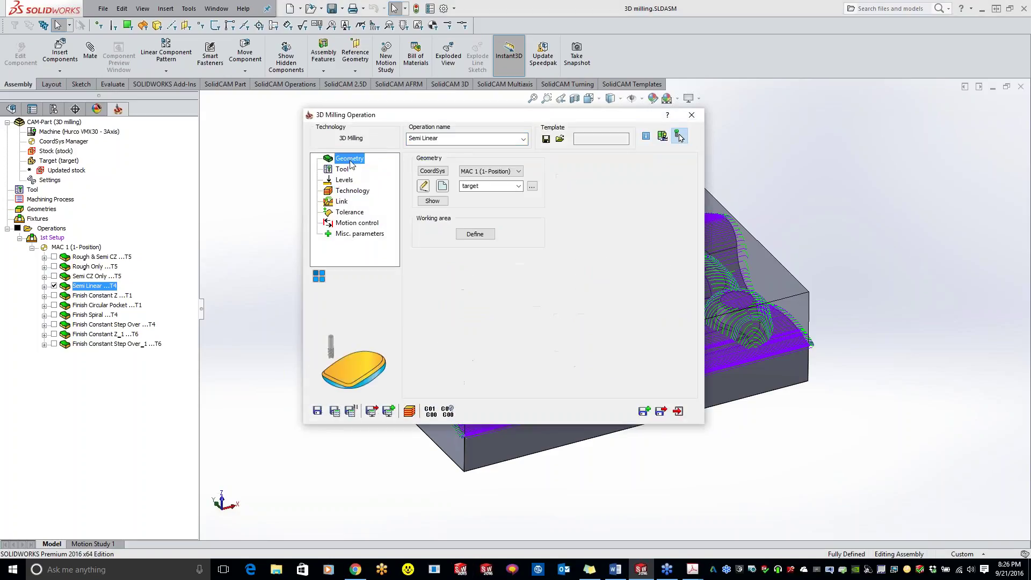
{"action": "left_click", "coordinate": [342, 170]}
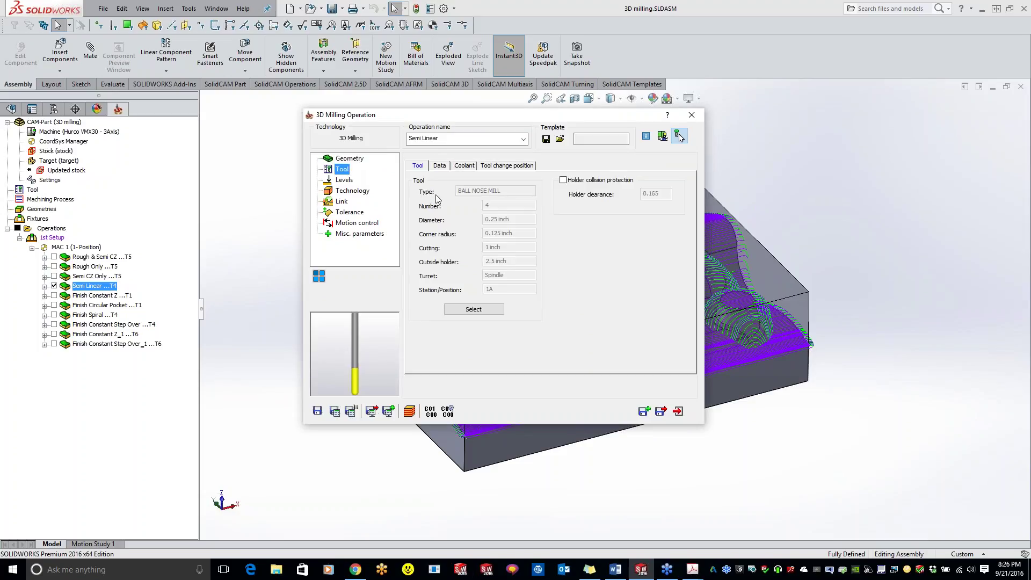
- Check the working area definition of the Semi Linear operation and accept it unchanged
{"action": "left_click", "coordinate": [350, 159]}
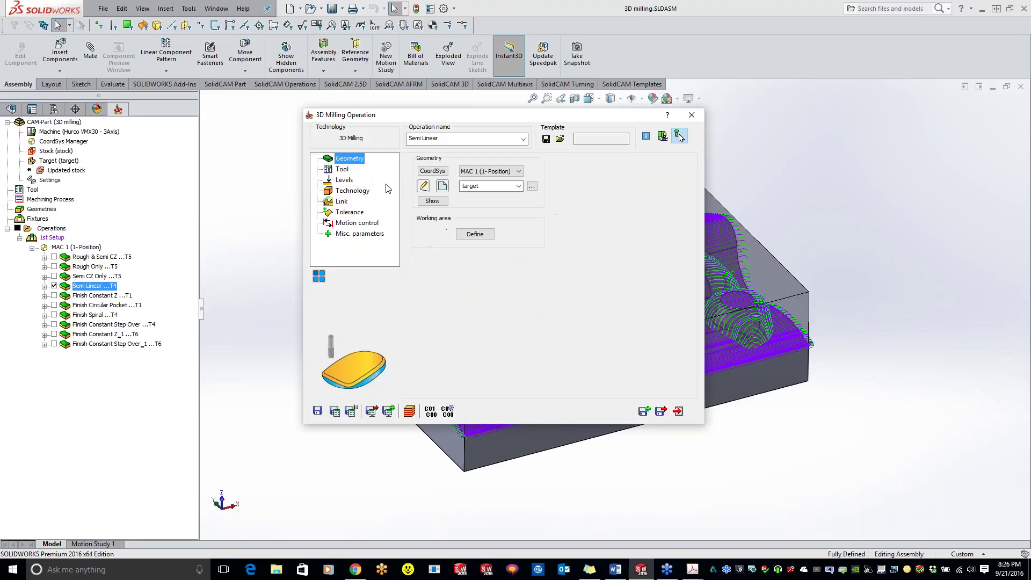
{"action": "left_click", "coordinate": [475, 234]}
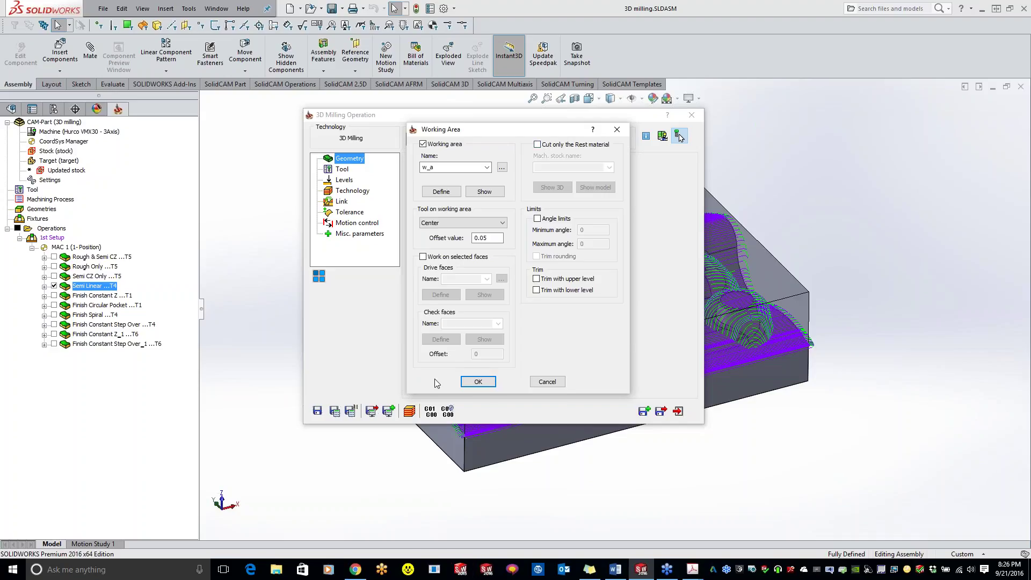
{"action": "left_click", "coordinate": [478, 381]}
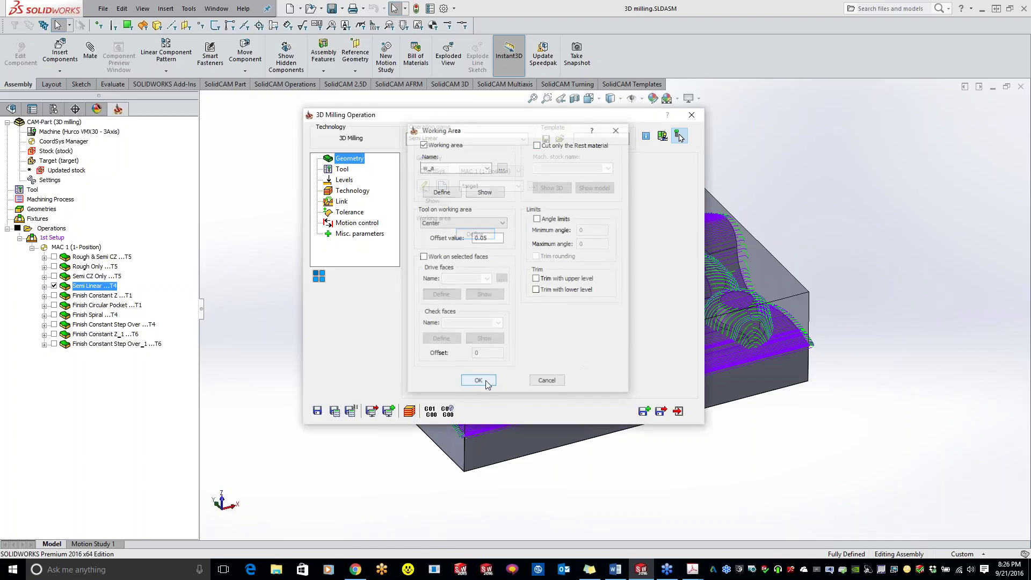
- Review the Semi Linear operation's levels, technology settings and semi-finish Z-entry strategy
{"action": "left_click", "coordinate": [344, 183]}
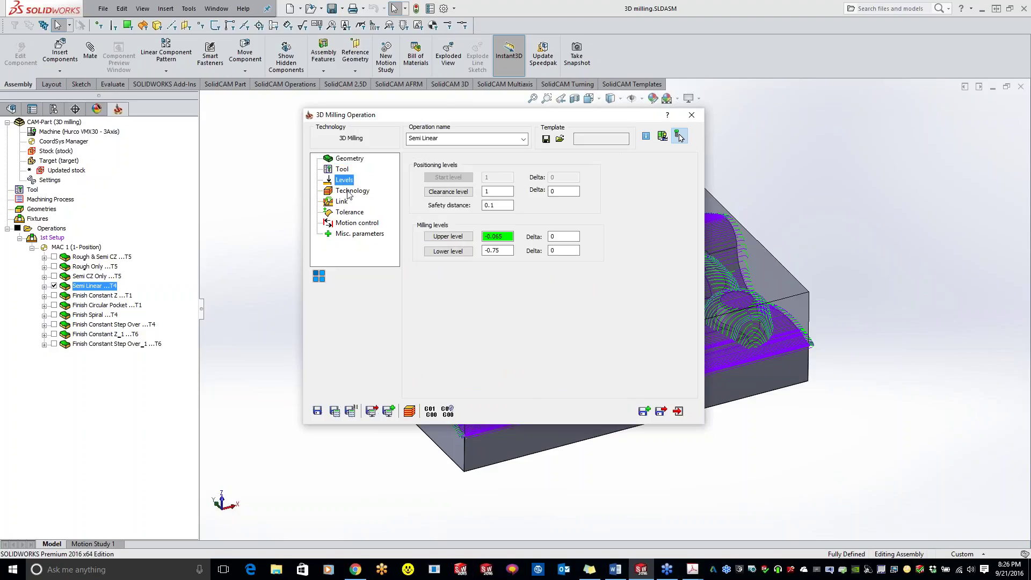
{"action": "left_click", "coordinate": [350, 192]}
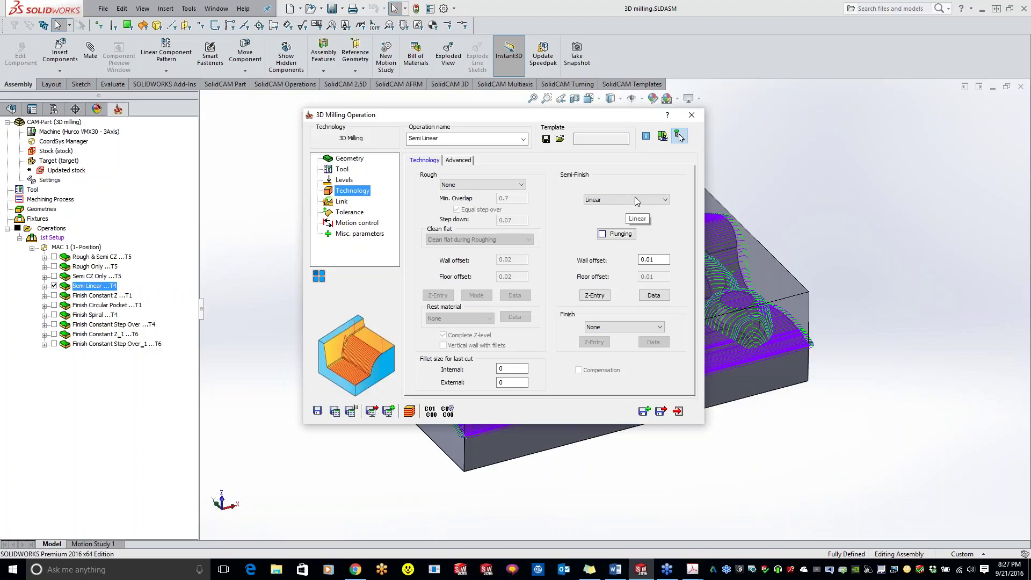
{"action": "left_click", "coordinate": [595, 296]}
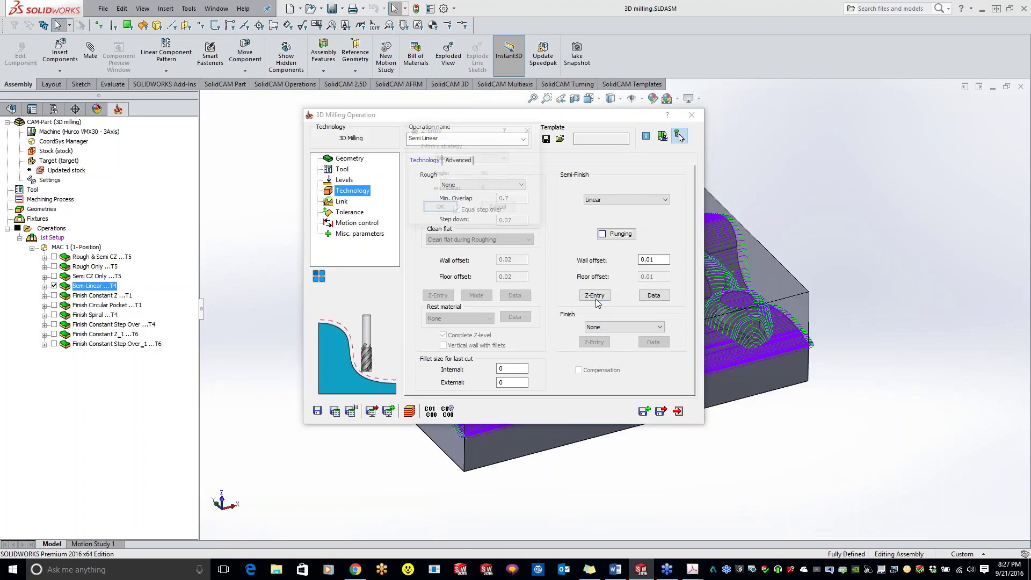
{"action": "left_click", "coordinate": [442, 209]}
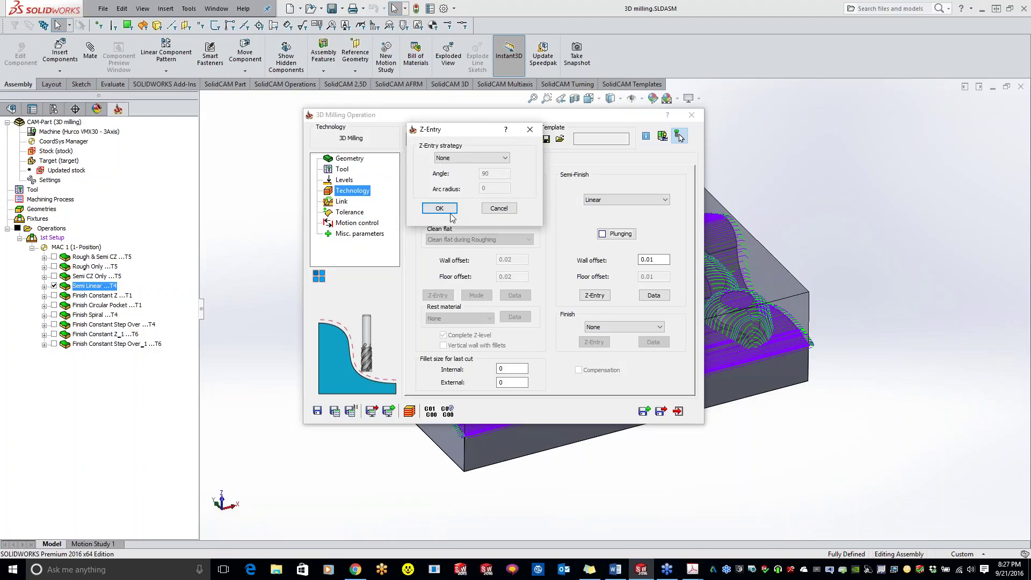
- Open the linear semi-finish data and try the Normal and Smart cross finish options before returning to None
{"action": "left_click", "coordinate": [654, 296]}
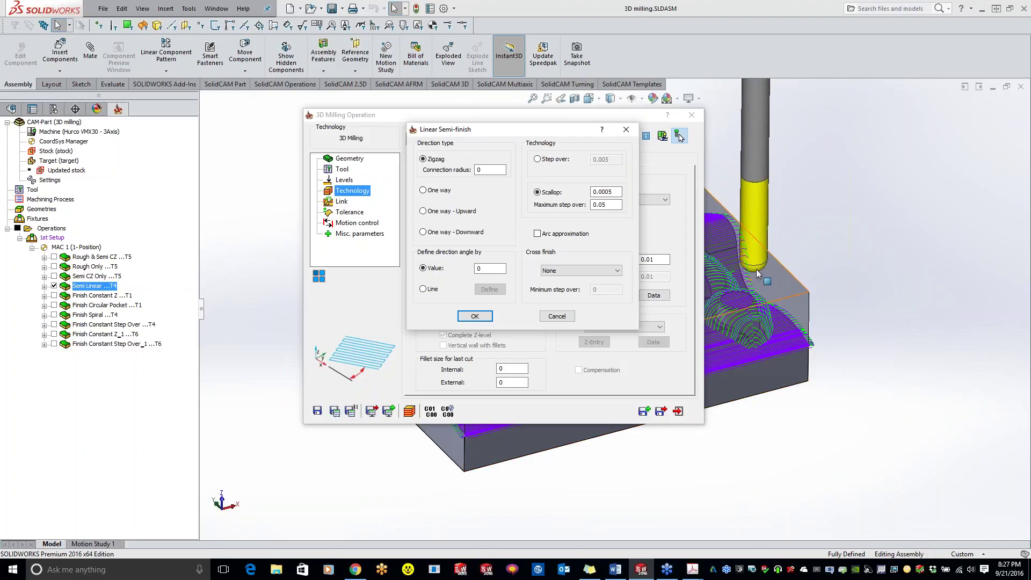
{"action": "left_click", "coordinate": [577, 271]}
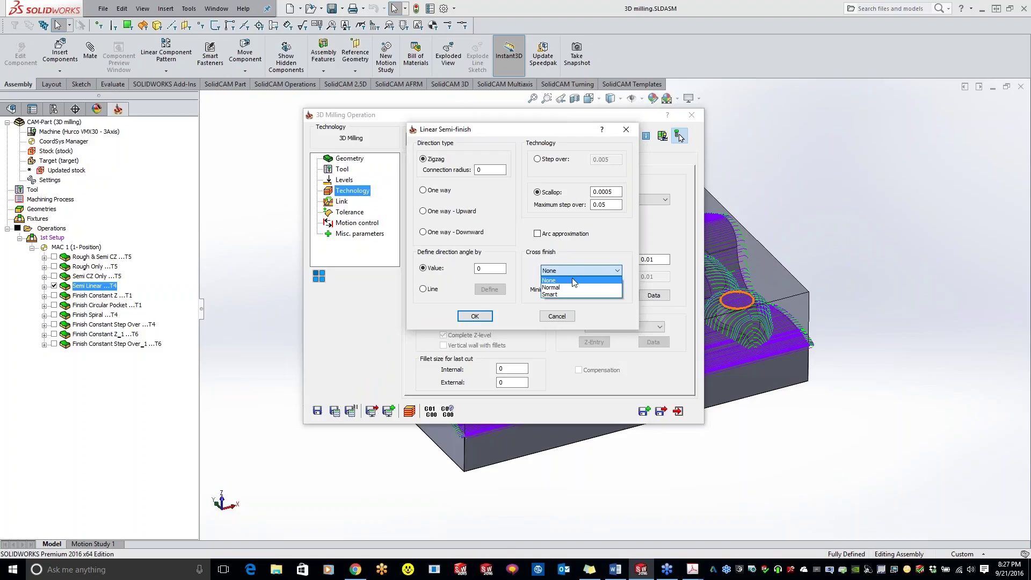
{"action": "left_click", "coordinate": [574, 289]}
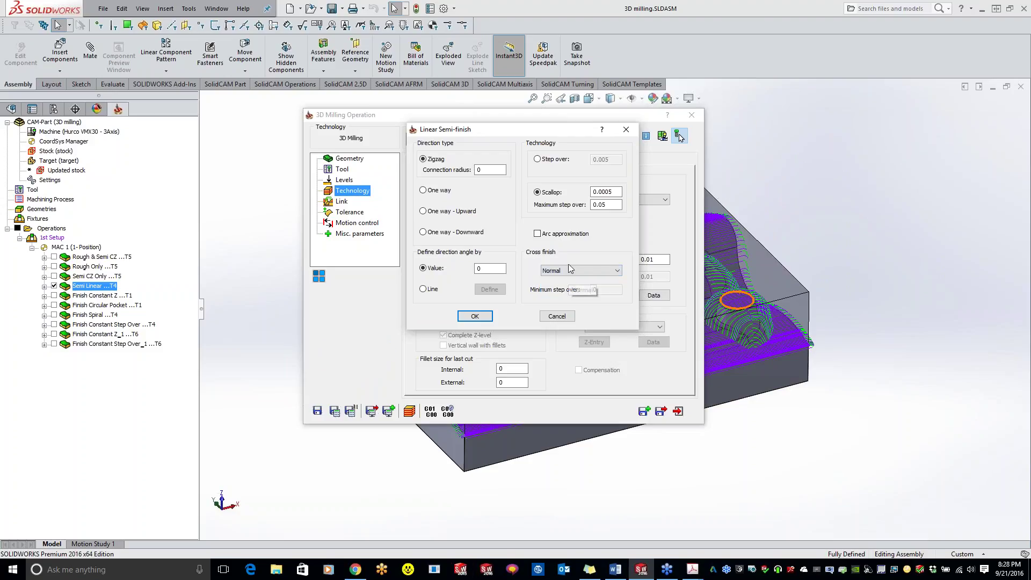
{"action": "left_click", "coordinate": [570, 272]}
{"action": "left_click", "coordinate": [565, 295]}
{"action": "left_click", "coordinate": [612, 290]}
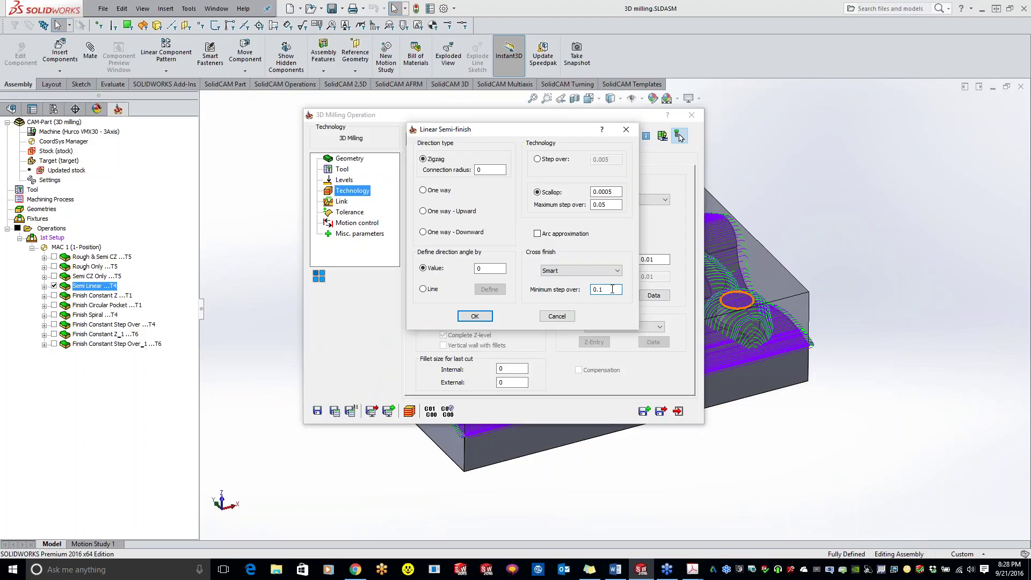
{"action": "left_click", "coordinate": [590, 273]}
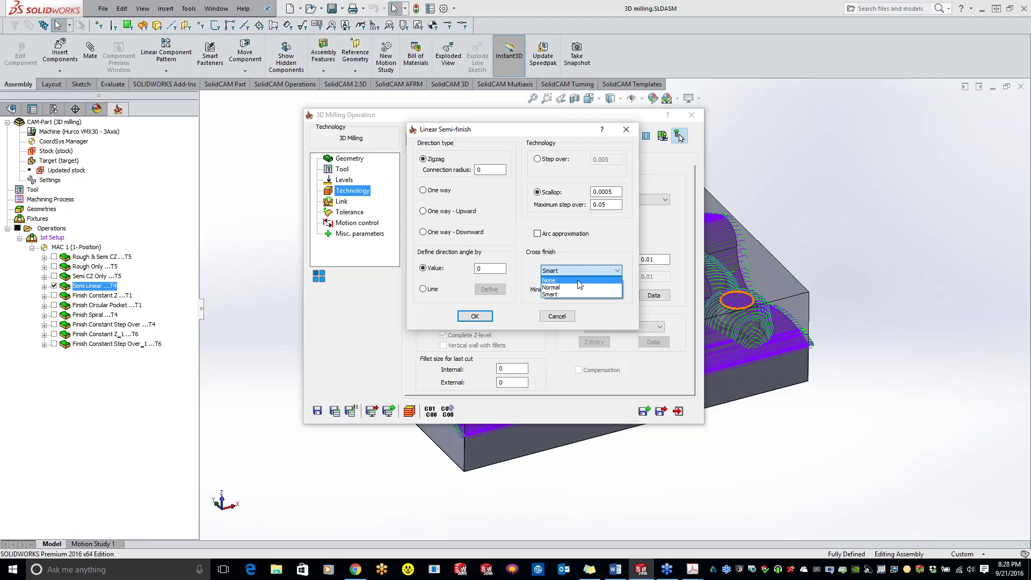
{"action": "left_click", "coordinate": [578, 280]}
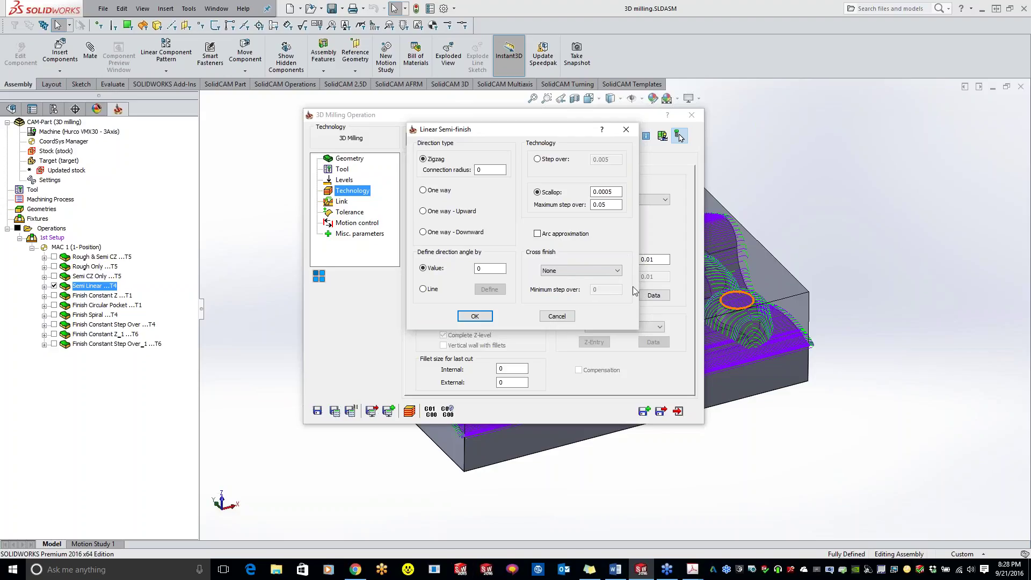
- Try the Normal cross finish once more, set it back to None and accept the linear semi-finish data
{"action": "left_click", "coordinate": [594, 270]}
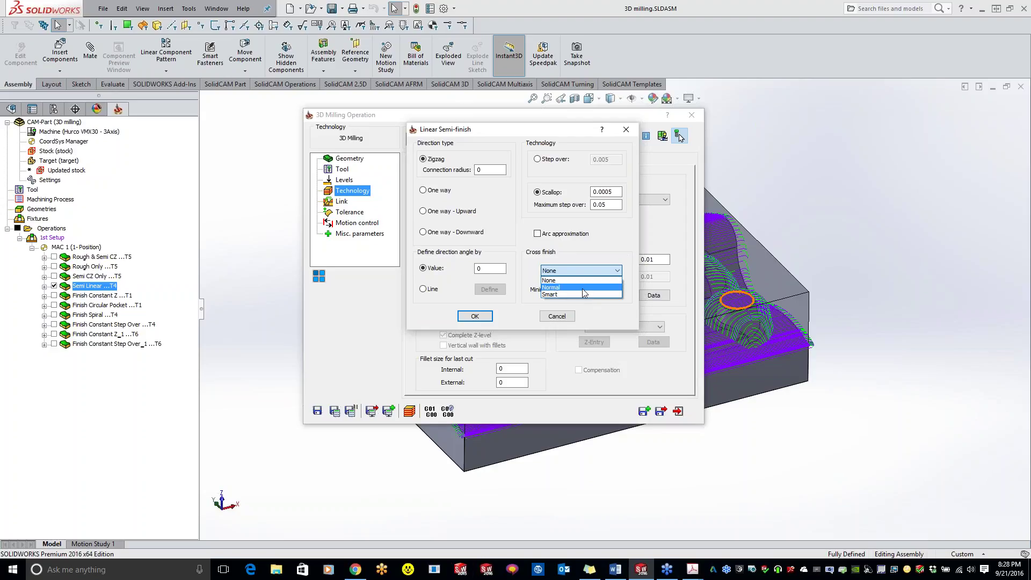
{"action": "left_click", "coordinate": [583, 288]}
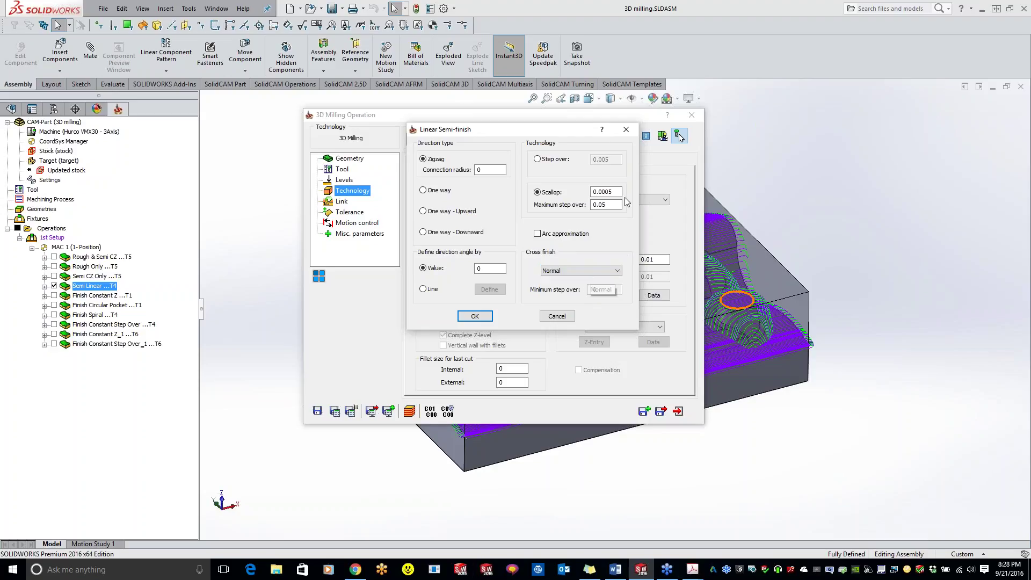
{"action": "left_click", "coordinate": [588, 269]}
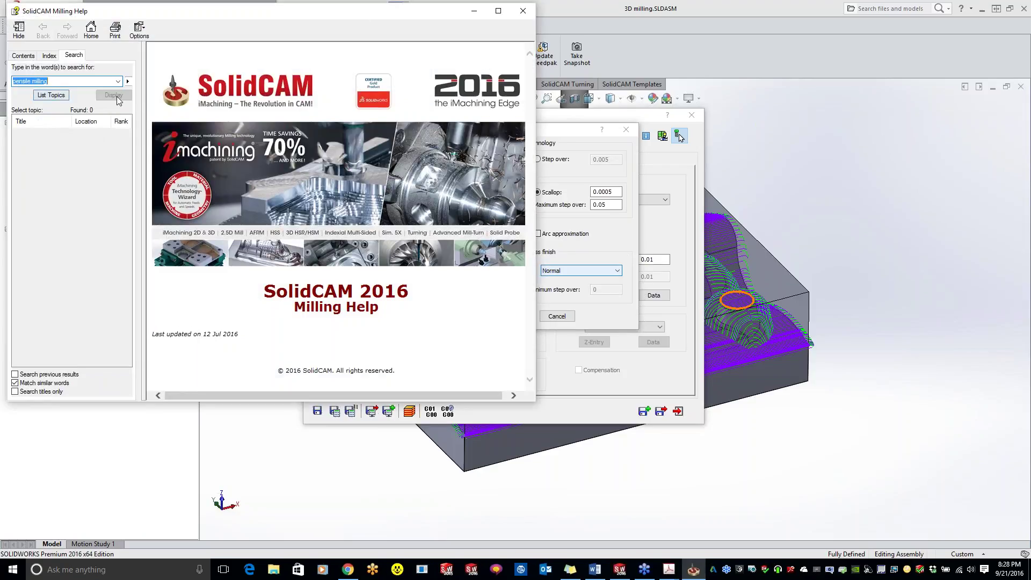
{"action": "left_click", "coordinate": [523, 11]}
{"action": "left_click", "coordinate": [556, 271]}
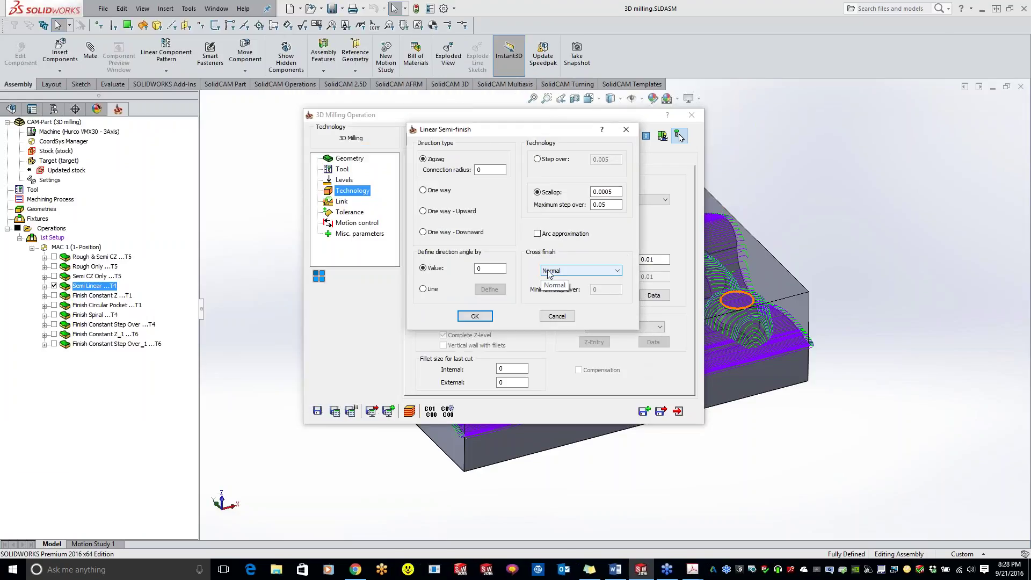
{"action": "left_click", "coordinate": [553, 277]}
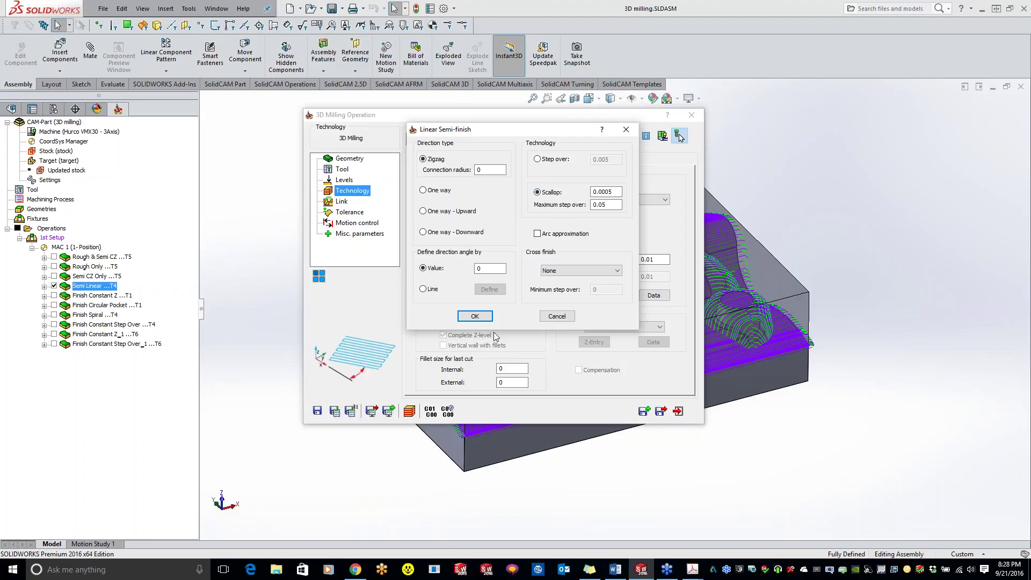
{"action": "left_click", "coordinate": [471, 317]}
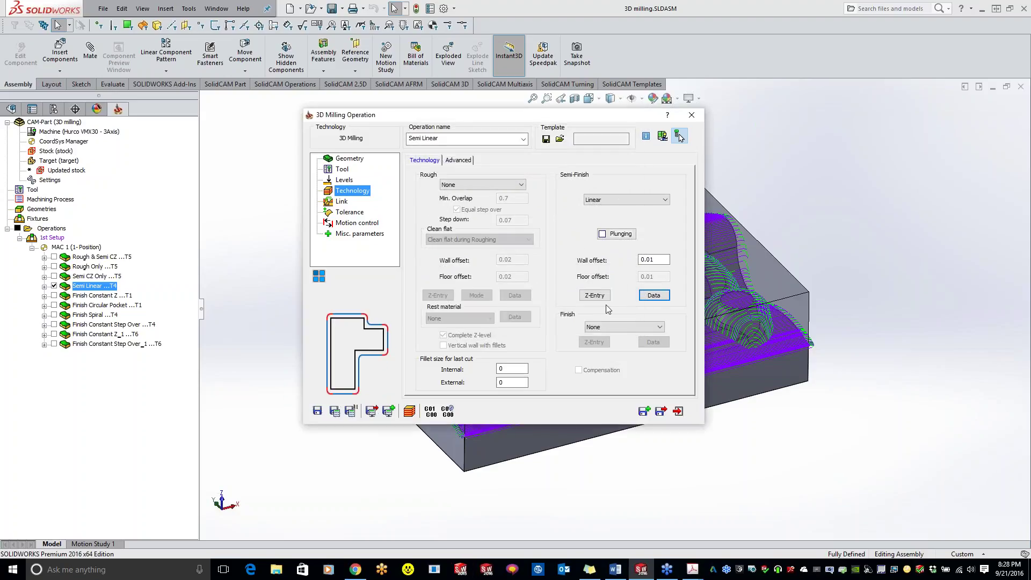
- Review the Semi Linear operation's link settings, including the stay-on-surface gap values, and compare them with the tool data
{"action": "left_click", "coordinate": [340, 202]}
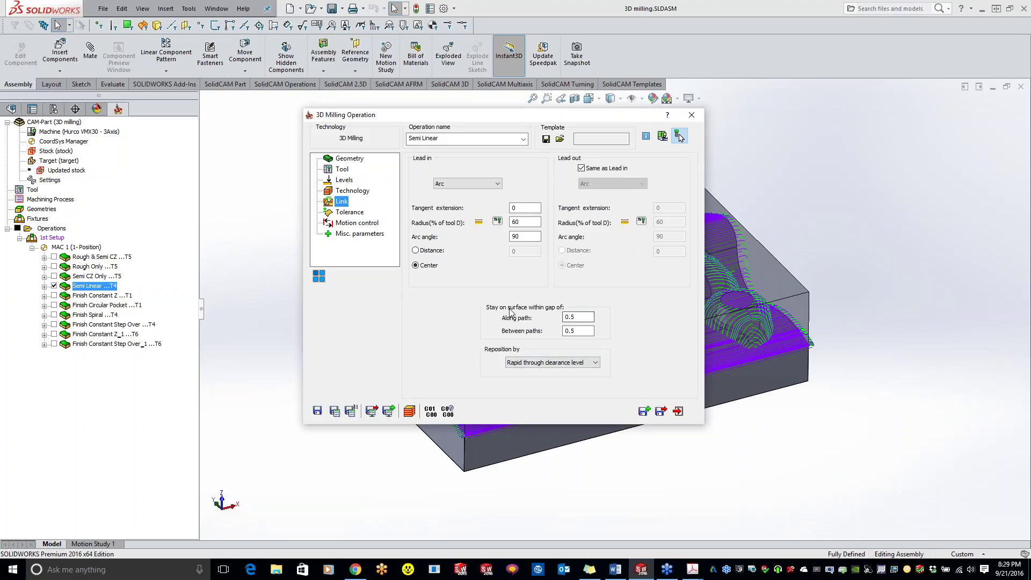
{"action": "left_click", "coordinate": [578, 316]}
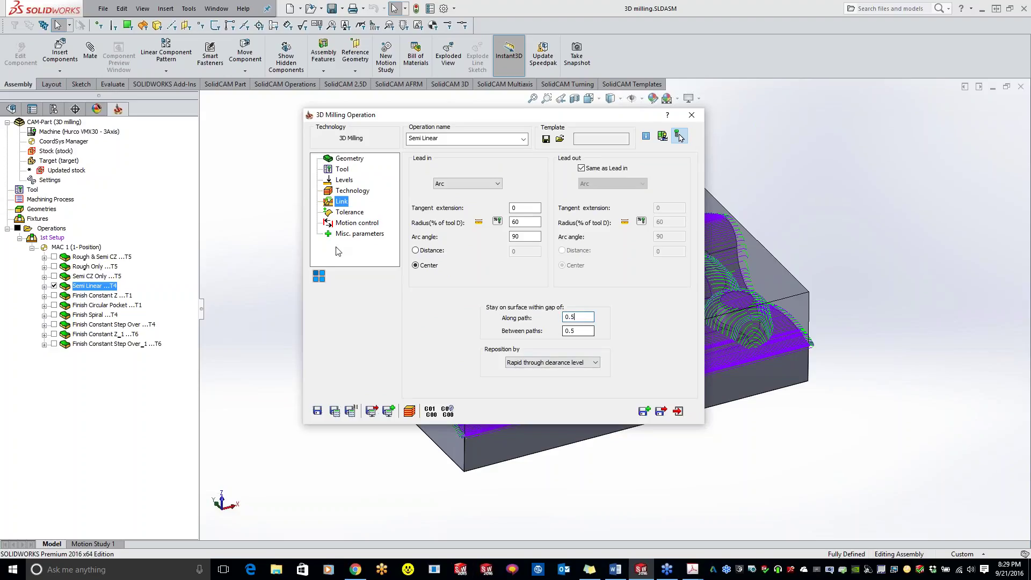
{"action": "left_click", "coordinate": [342, 170]}
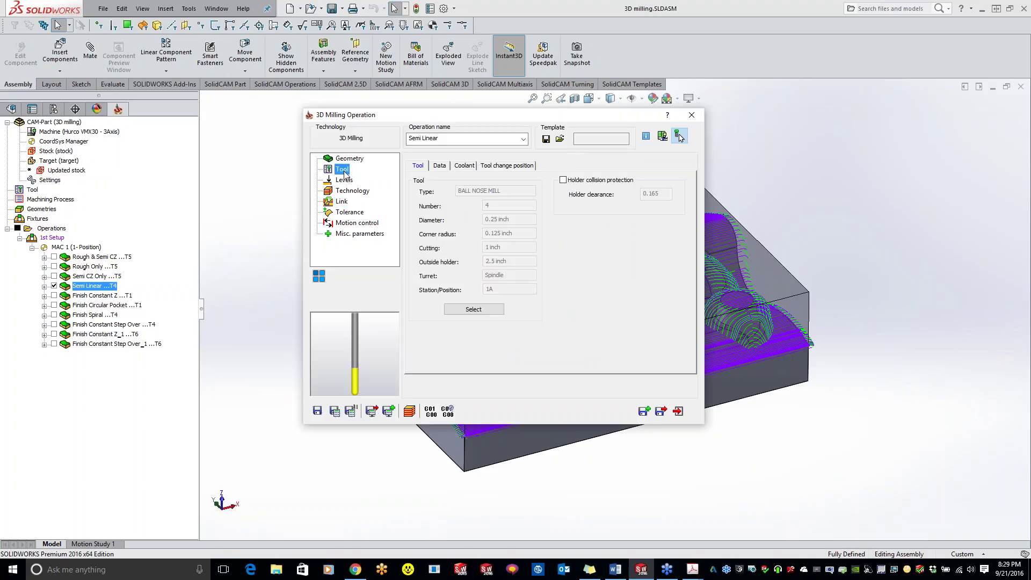
{"action": "left_click", "coordinate": [344, 202]}
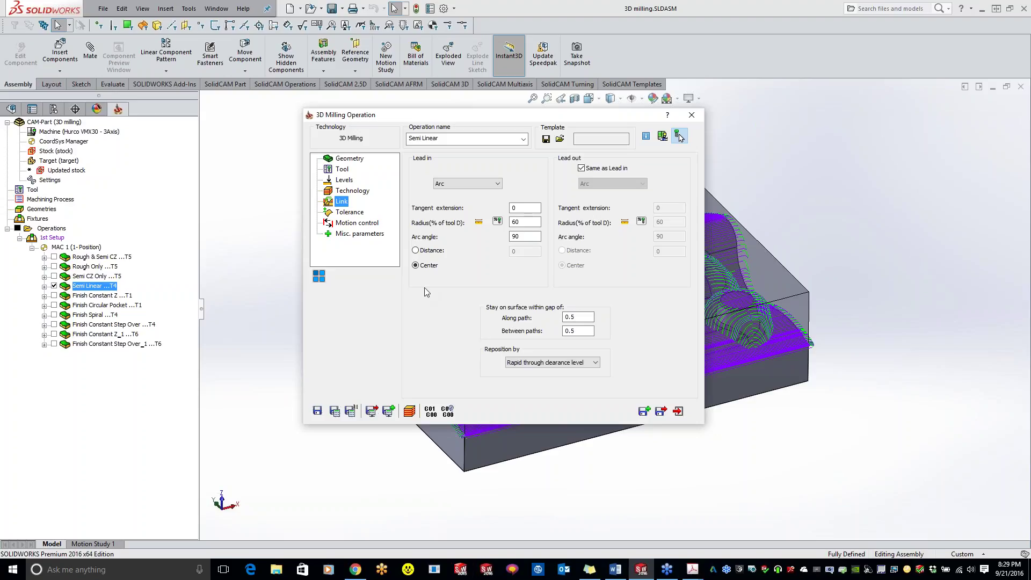
- Request the simulation of the Semi Linear operation, decline calculating it and close the operation
{"action": "left_click", "coordinate": [335, 411]}
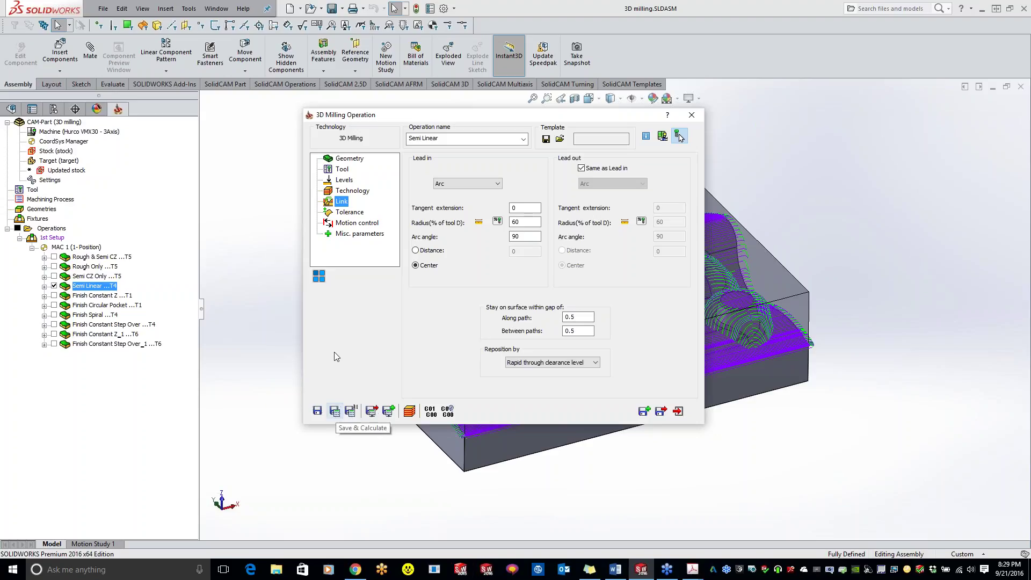
{"action": "left_click", "coordinate": [409, 411]}
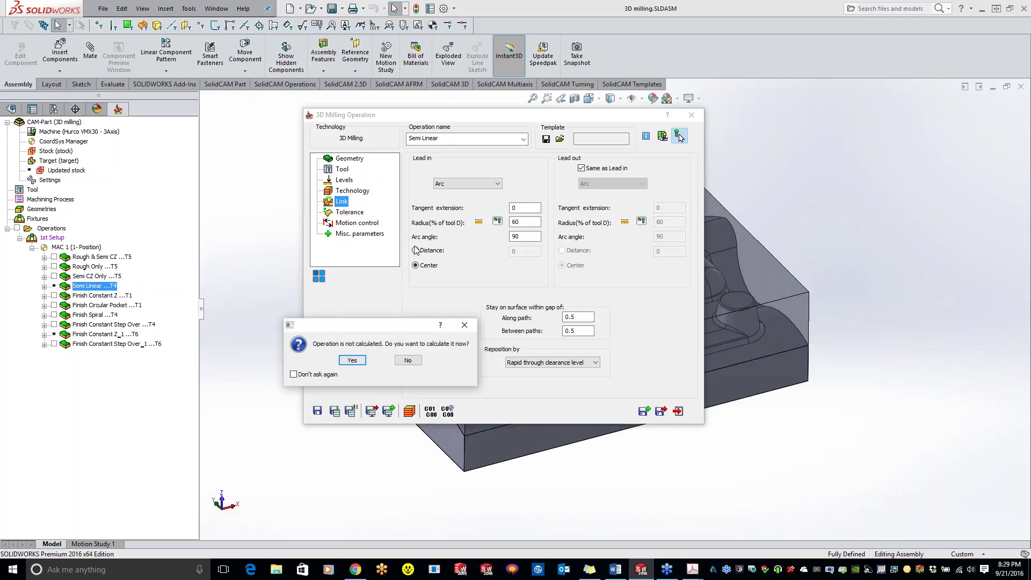
{"action": "left_click", "coordinate": [416, 361]}
{"action": "left_click", "coordinate": [691, 116]}
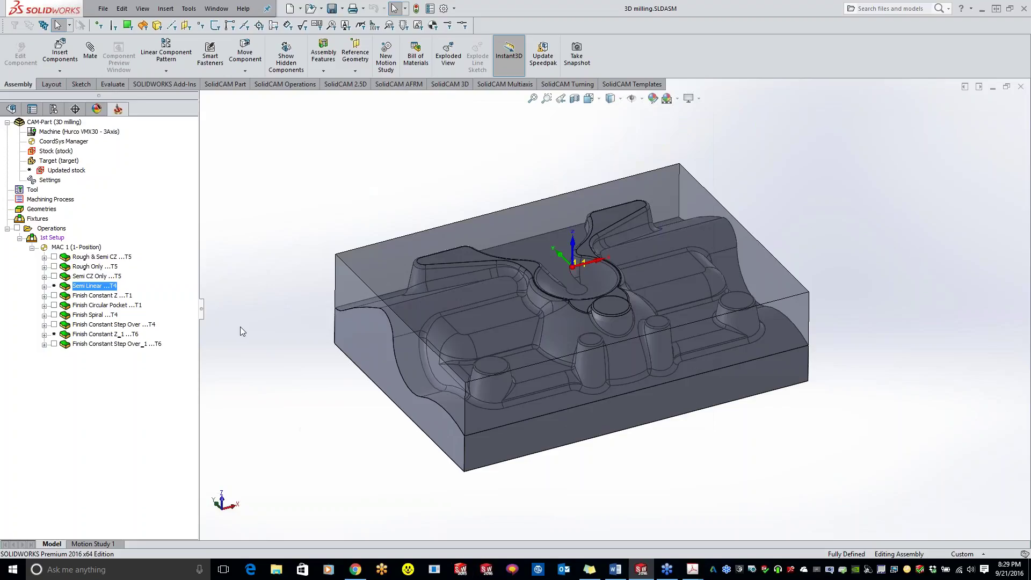
- Calculate the Semi Linear operation and run its SolidVerify simulation
{"action": "right_click", "coordinate": [85, 289]}
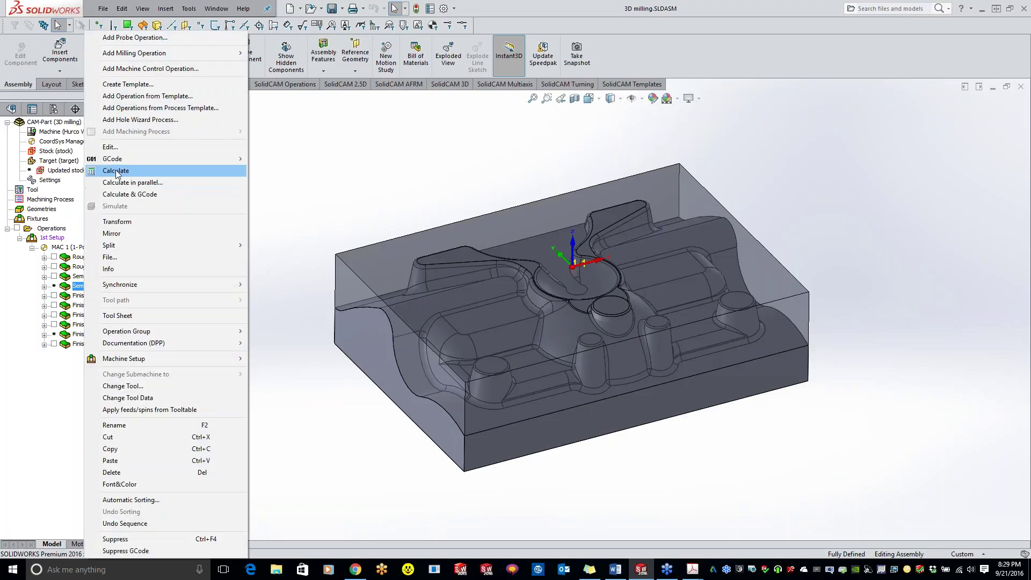
{"action": "left_click", "coordinate": [115, 170]}
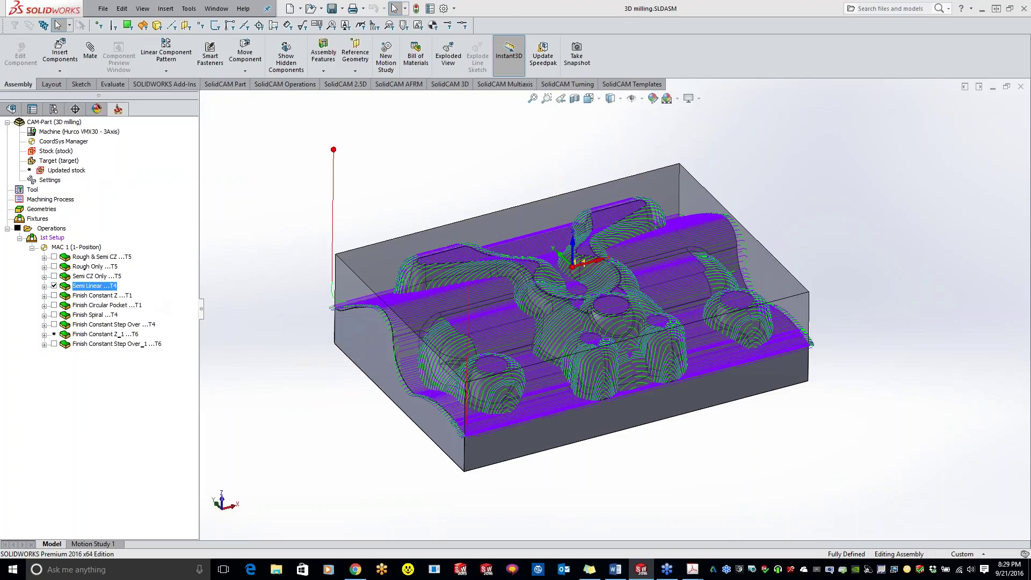
{"action": "right_click", "coordinate": [80, 288]}
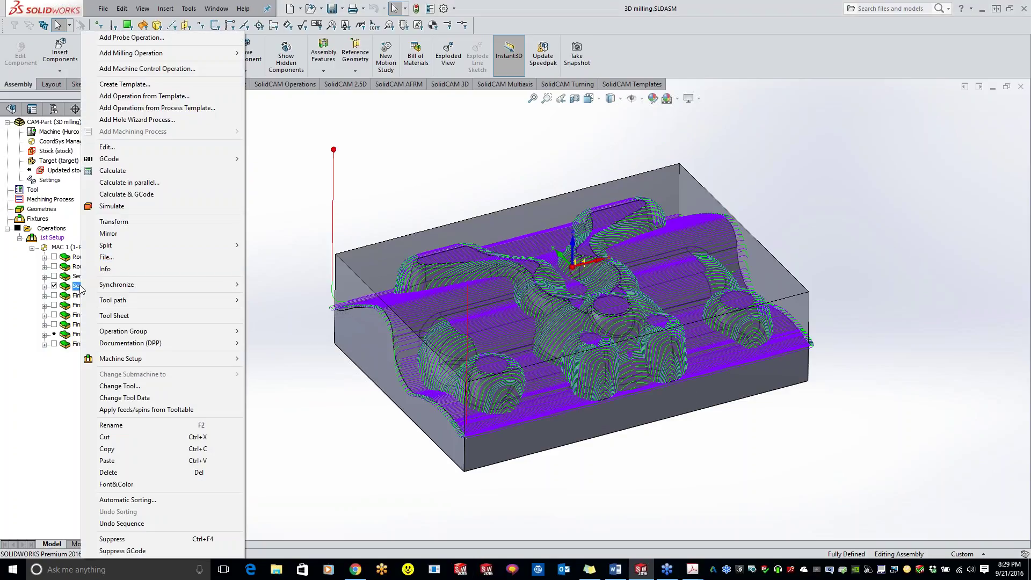
{"action": "left_click", "coordinate": [134, 206]}
{"action": "left_click", "coordinate": [118, 69]}
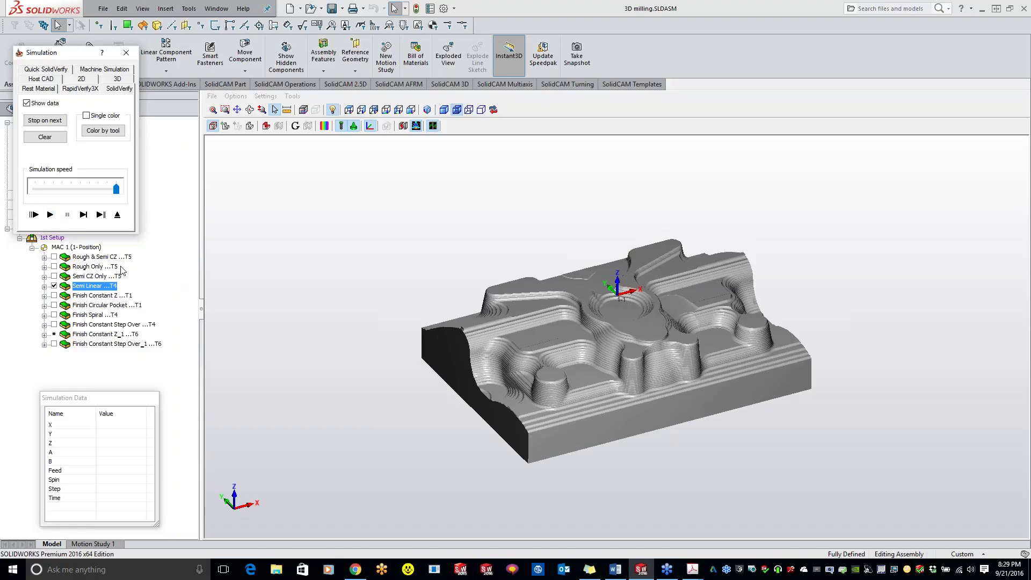
{"action": "left_click", "coordinate": [50, 215]}
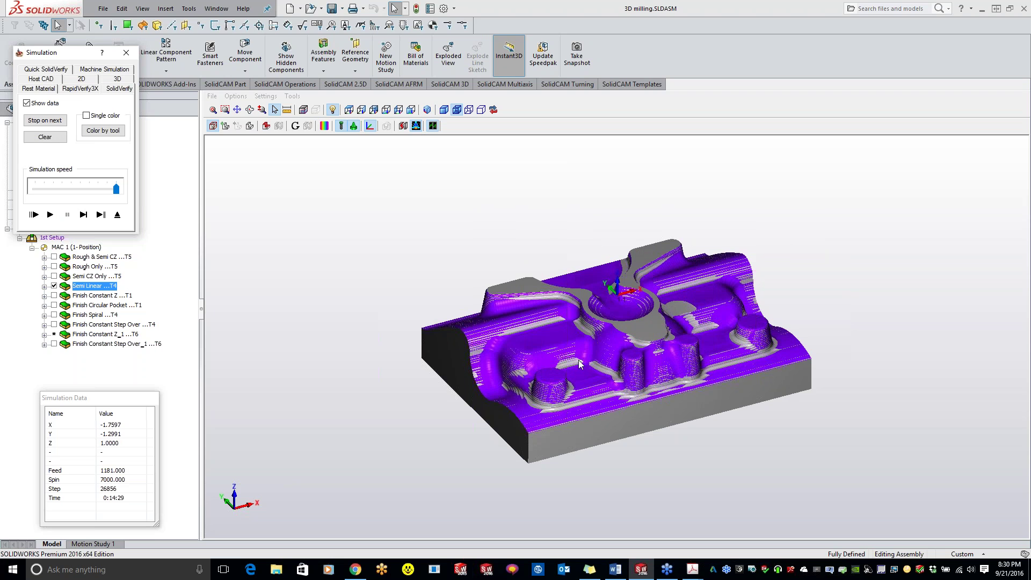
- Examine the simulated Semi Linear stock from several angles, checking the steep walls, bosses and fillets for remaining uncut material
{"action": "middle_click_drag", "start_coordinate": [667, 326], "coordinate": [643, 250]}
{"action": "scroll", "coordinate": [663, 326], "scroll_direction": "up", "scroll_amount": 8}
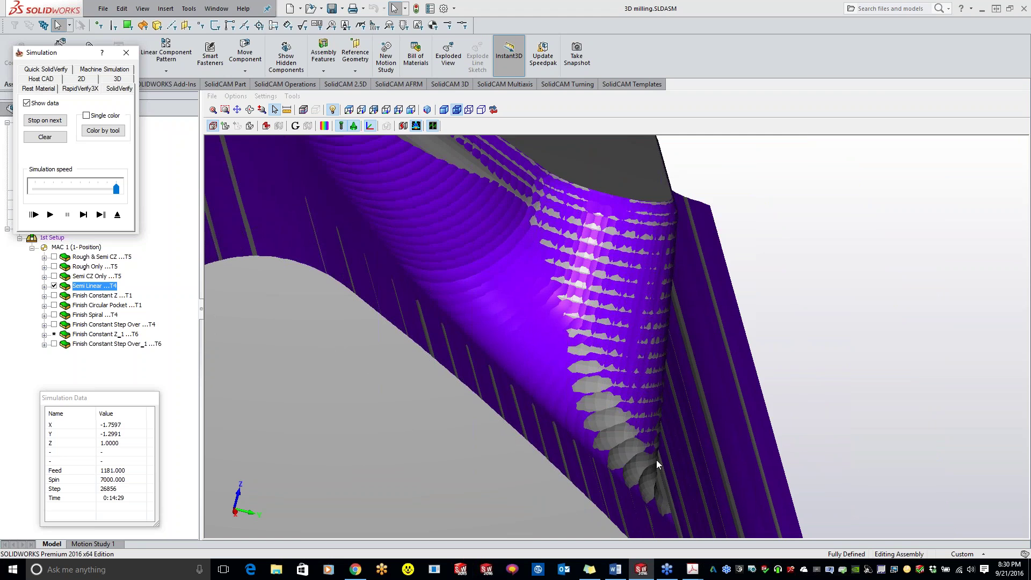
{"action": "scroll", "coordinate": [623, 392], "scroll_direction": "down", "scroll_amount": 5}
{"action": "middle_click_drag", "start_coordinate": [560, 325], "coordinate": [563, 352]}
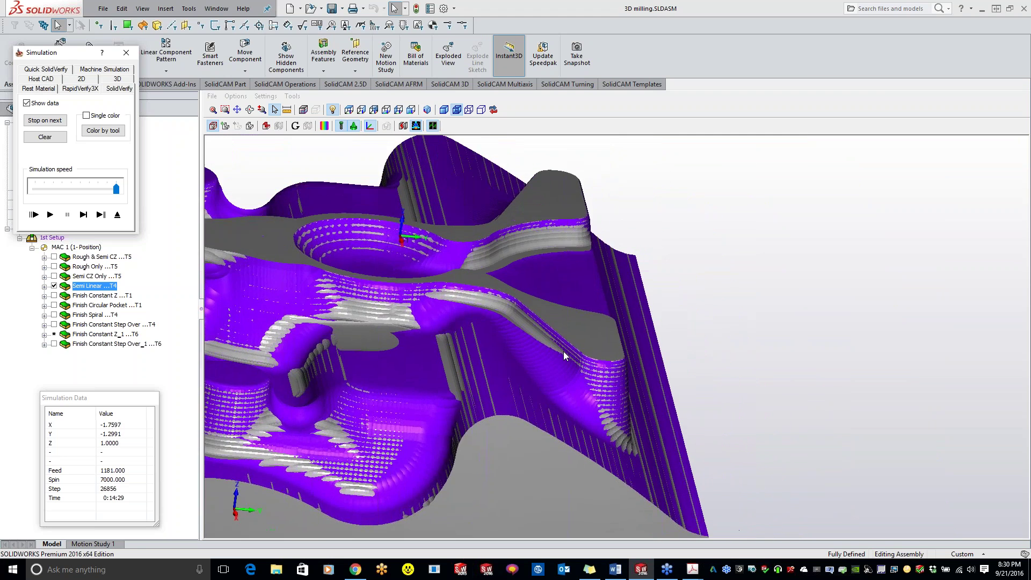
{"action": "scroll", "coordinate": [563, 352], "scroll_direction": "down", "scroll_amount": 2}
{"action": "middle_click_drag", "start_coordinate": [547, 393], "coordinate": [369, 360]}
{"action": "scroll", "coordinate": [370, 359], "scroll_direction": "up", "scroll_amount": 1}
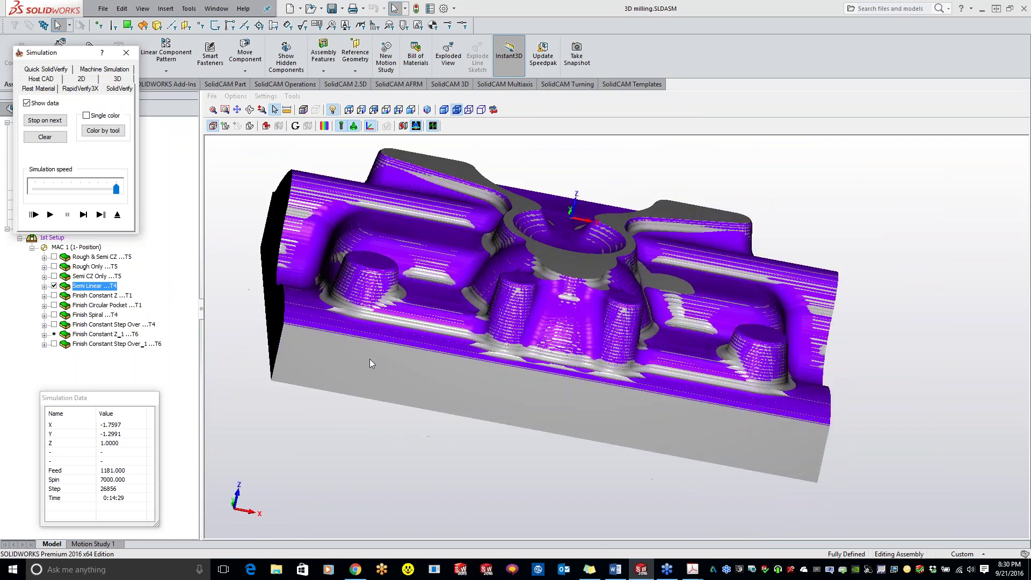
{"action": "scroll", "coordinate": [372, 352], "scroll_direction": "up", "scroll_amount": 8}
{"action": "middle_click_drag", "start_coordinate": [406, 249], "coordinate": [606, 238]}
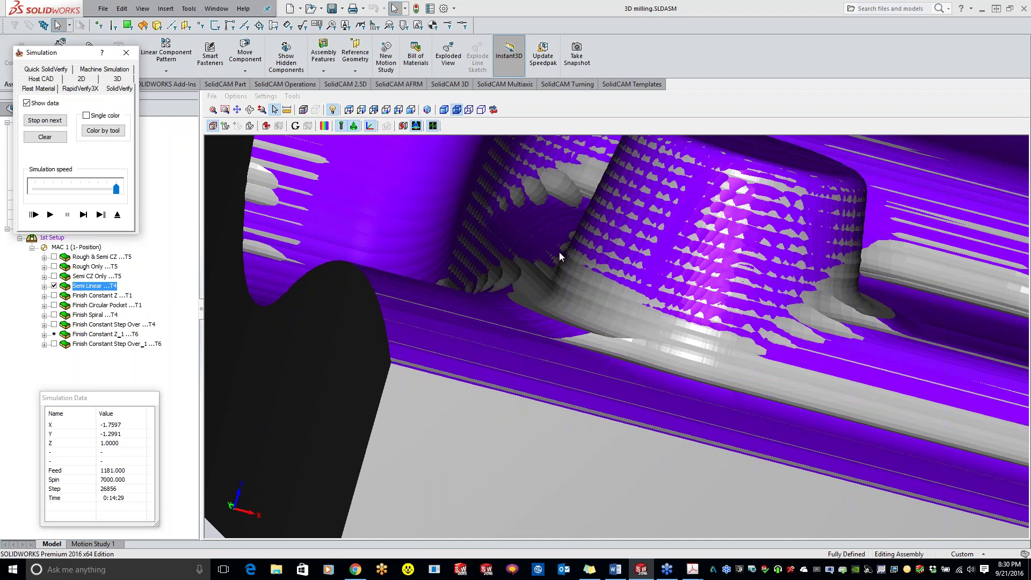
{"action": "scroll", "coordinate": [546, 286], "scroll_direction": "down", "scroll_amount": 6}
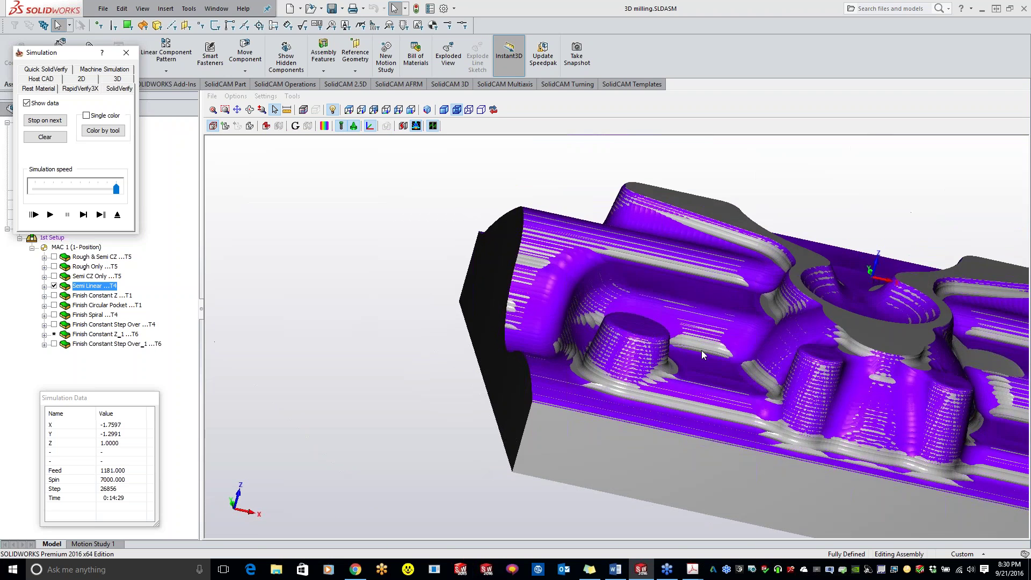
{"action": "middle_click_drag", "start_coordinate": [701, 350], "coordinate": [350, 259]}
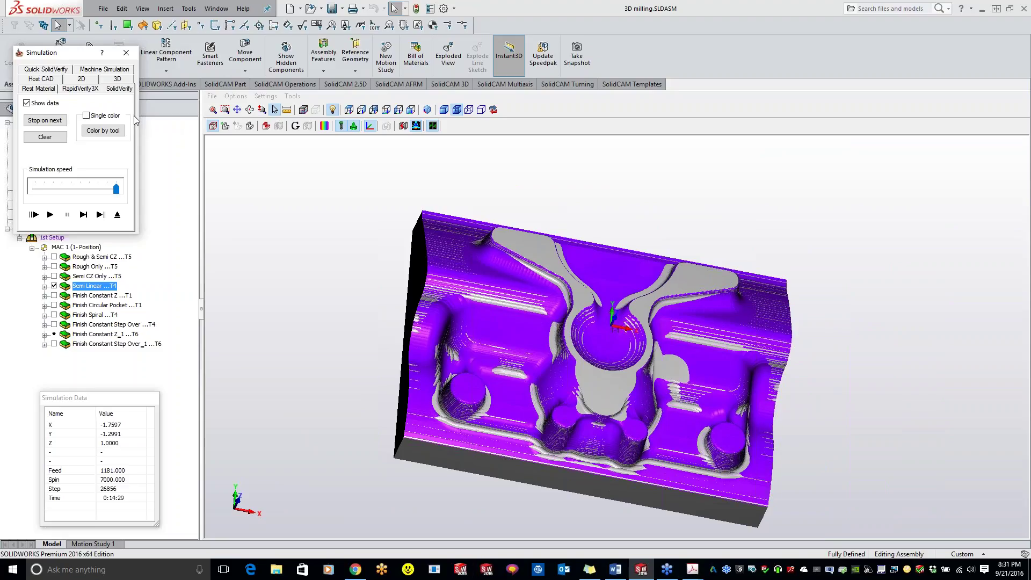
- Close the simulation and hide the Semi Linear toolpath
{"action": "left_click", "coordinate": [127, 54]}
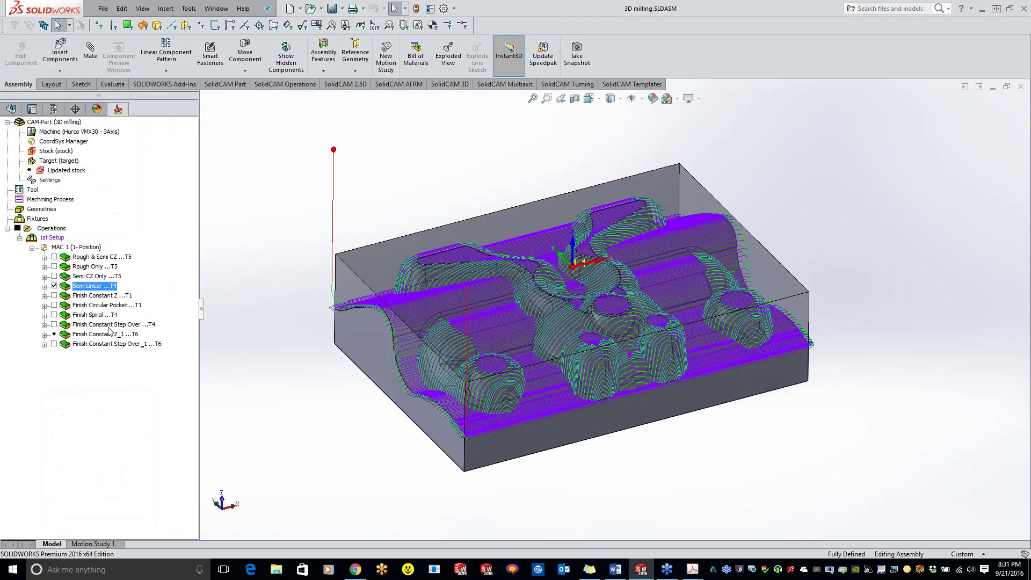
{"action": "left_click", "coordinate": [53, 287]}
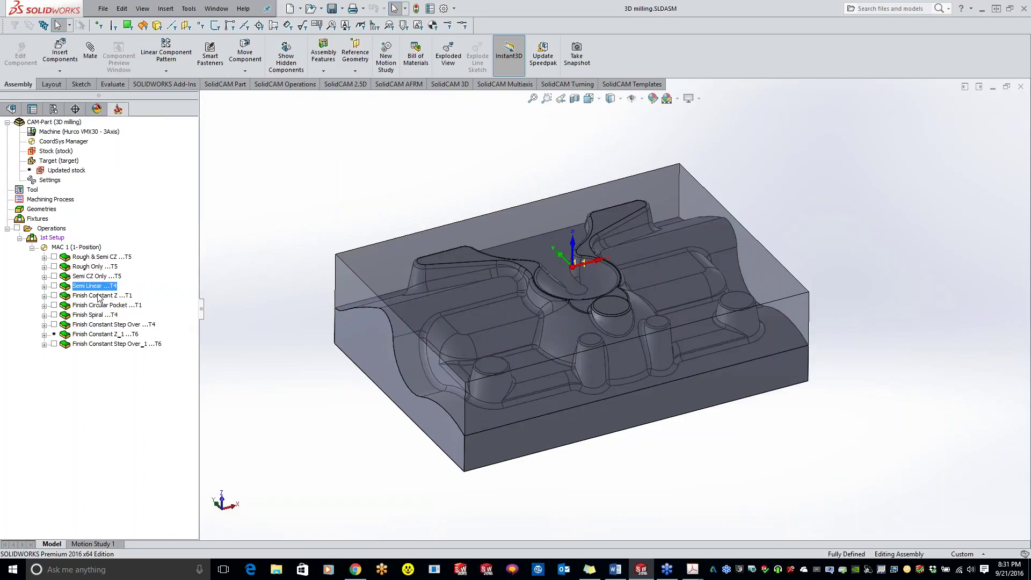
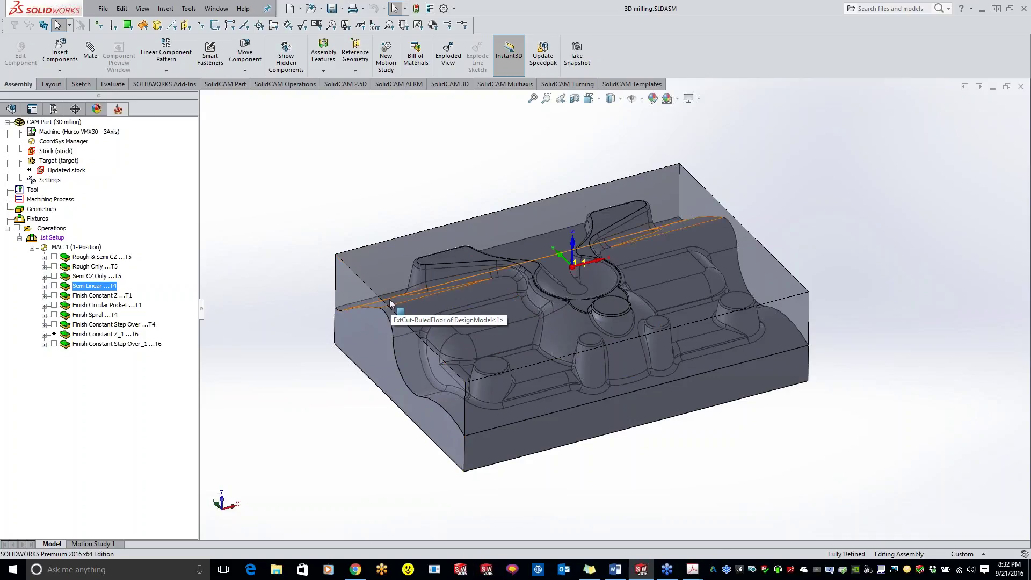
{"action": "middle_click_drag", "start_coordinate": [398, 281], "coordinate": [407, 421]}
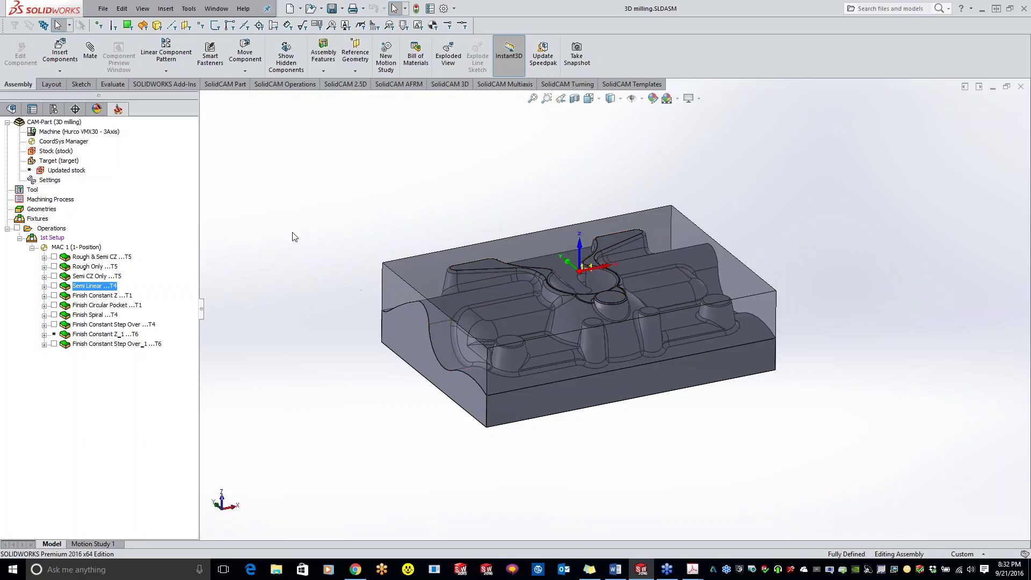
{"action": "right_click", "coordinate": [55, 230]}
{"action": "mouse_move", "coordinate": [88, 252]}
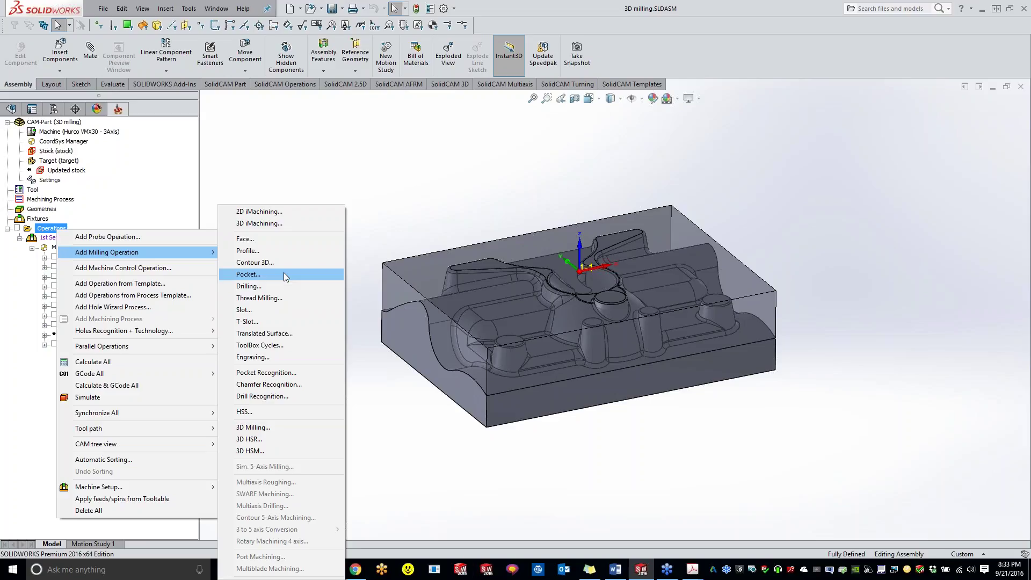
{"action": "left_click", "coordinate": [603, 180]}
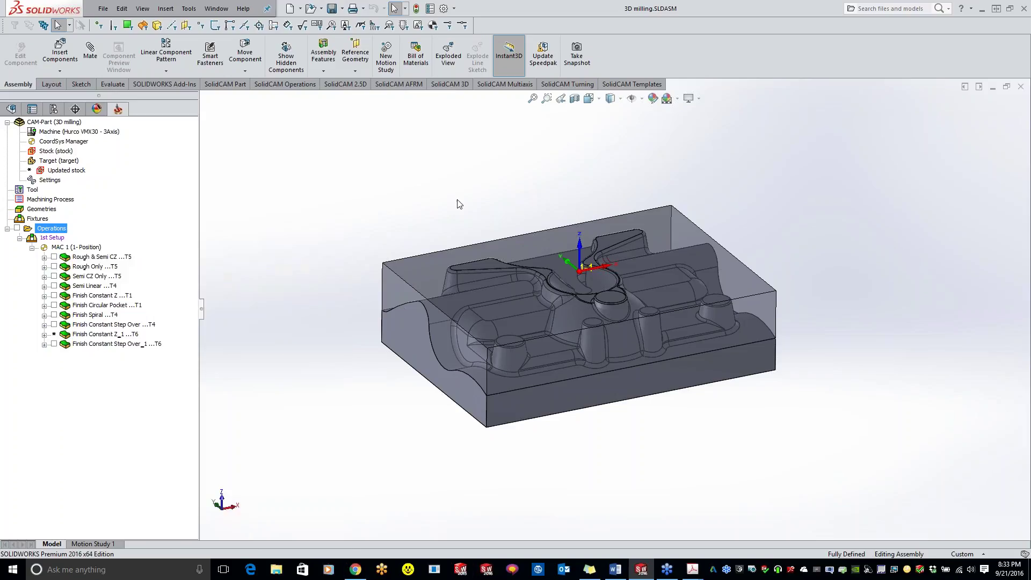
- Open the Finish Constant Z operation and review its geometry, tool, levels and technology settings
{"action": "left_click", "coordinate": [94, 296]}
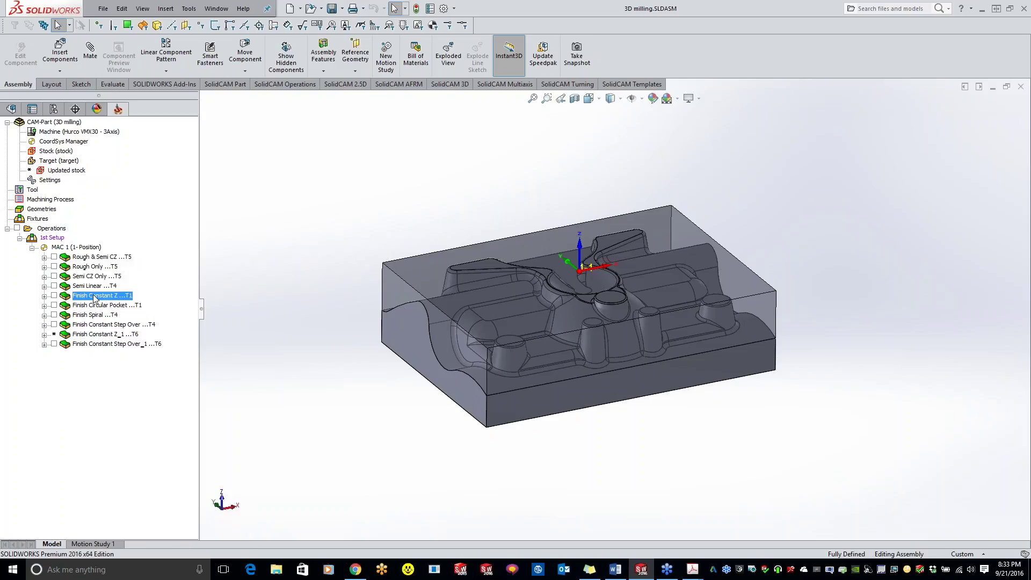
{"action": "double_click", "coordinate": [94, 296]}
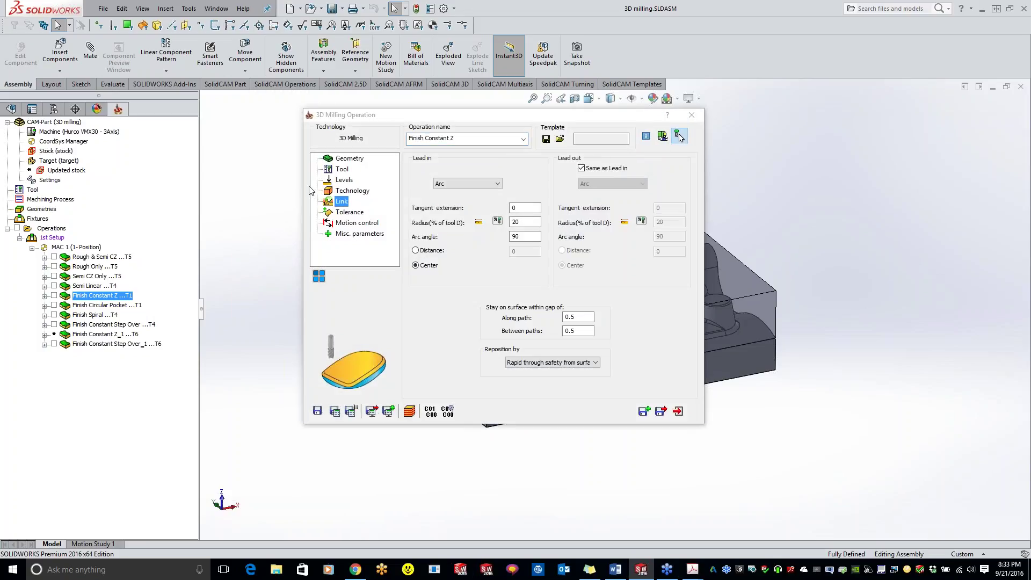
{"action": "left_click", "coordinate": [354, 159]}
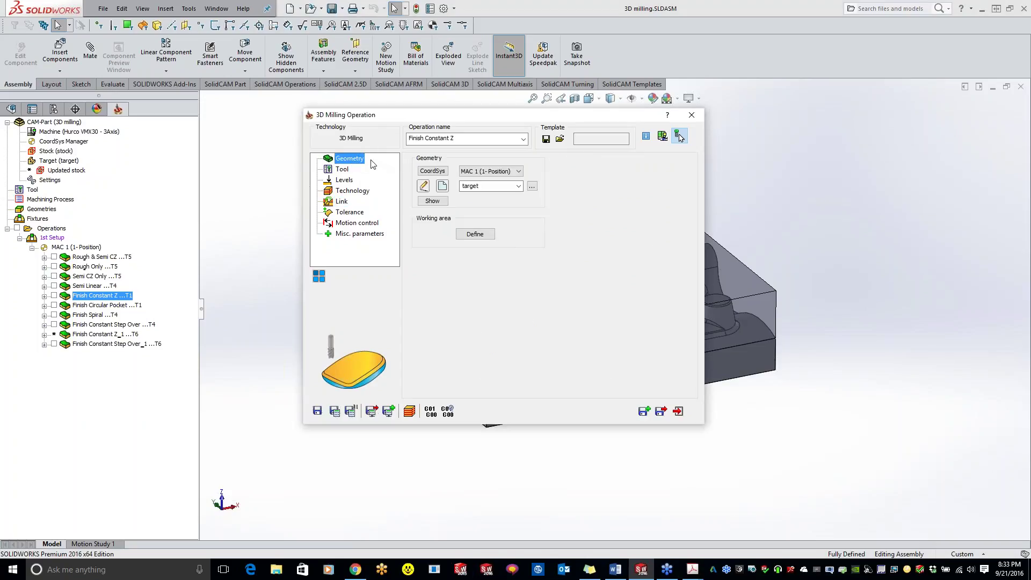
{"action": "left_click", "coordinate": [347, 170]}
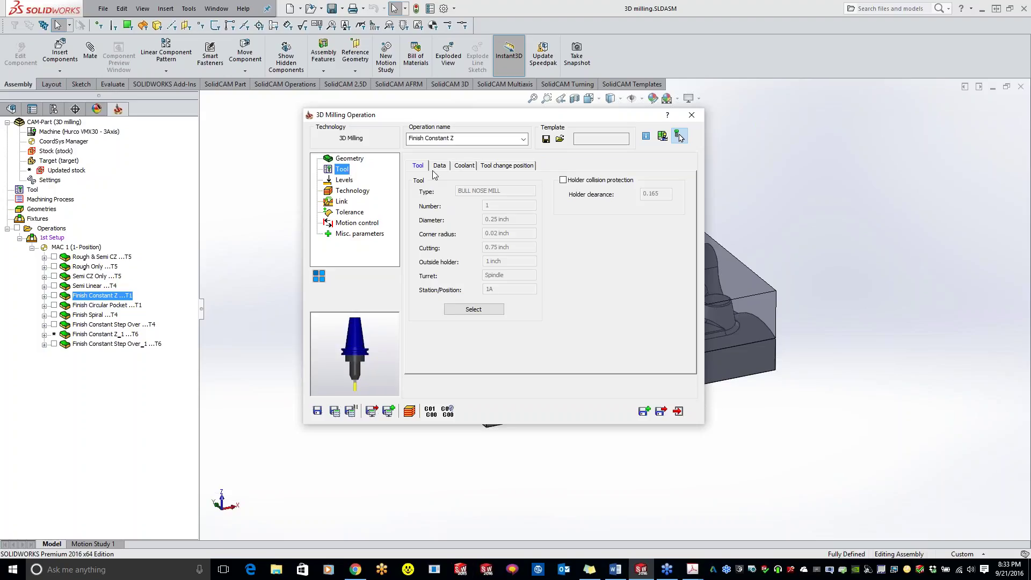
{"action": "left_click", "coordinate": [344, 181]}
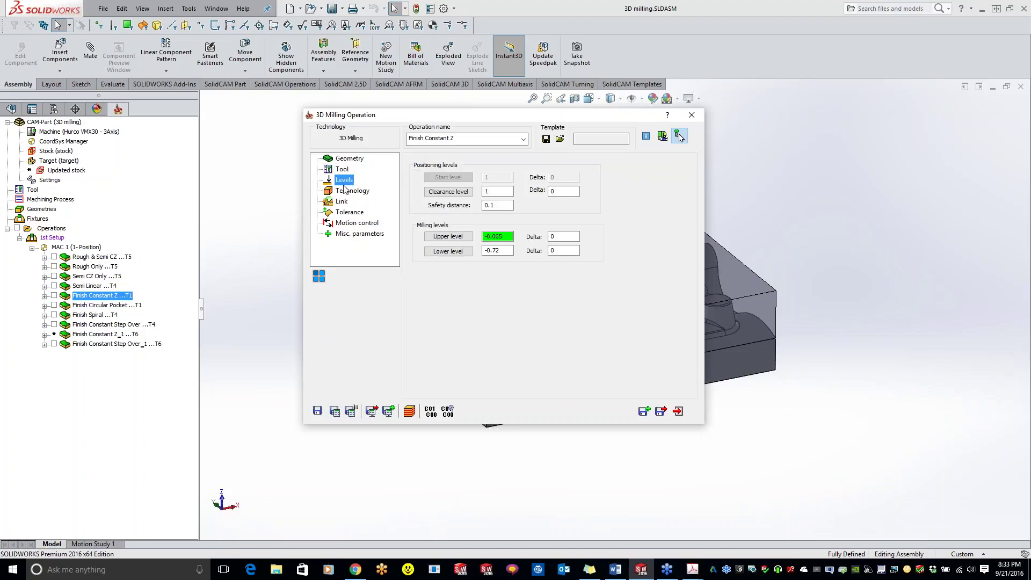
{"action": "left_click", "coordinate": [351, 195]}
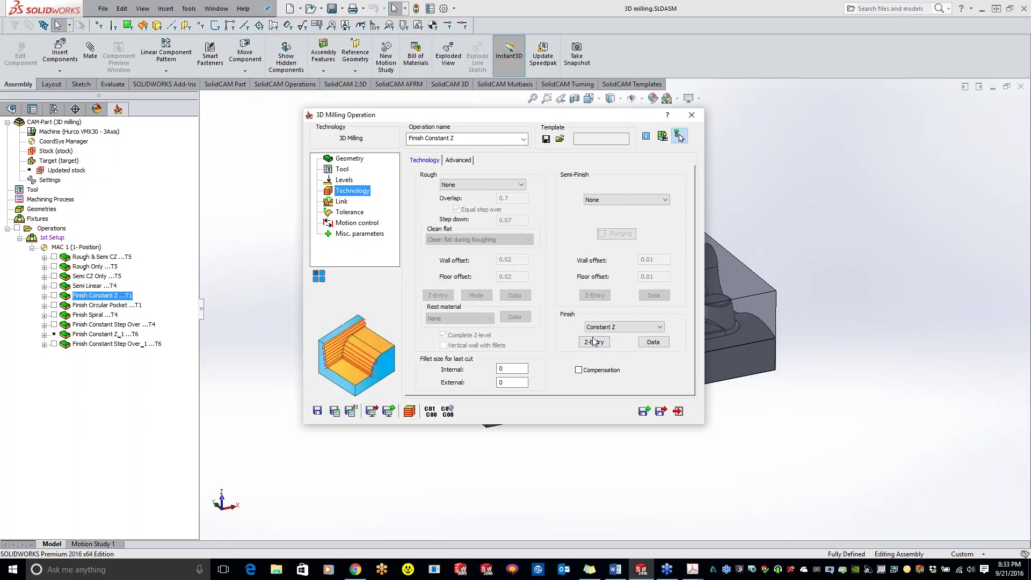
- Check the finish strategy, the available Z-entry strategies and the Constant Z finish data of the Finish Constant Z operation
{"action": "left_click", "coordinate": [643, 328]}
{"action": "left_click", "coordinate": [643, 328]}
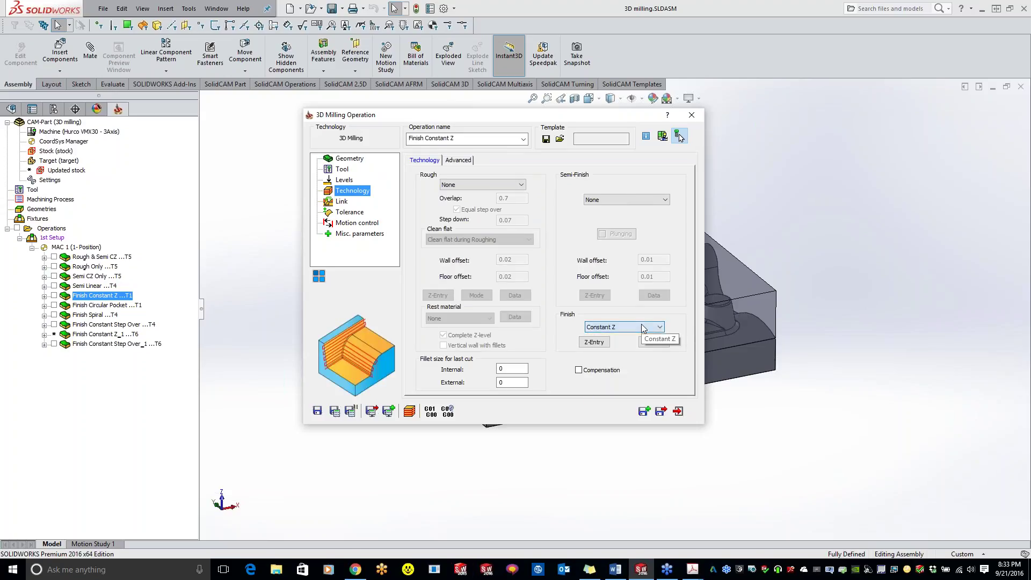
{"action": "left_click", "coordinate": [593, 343]}
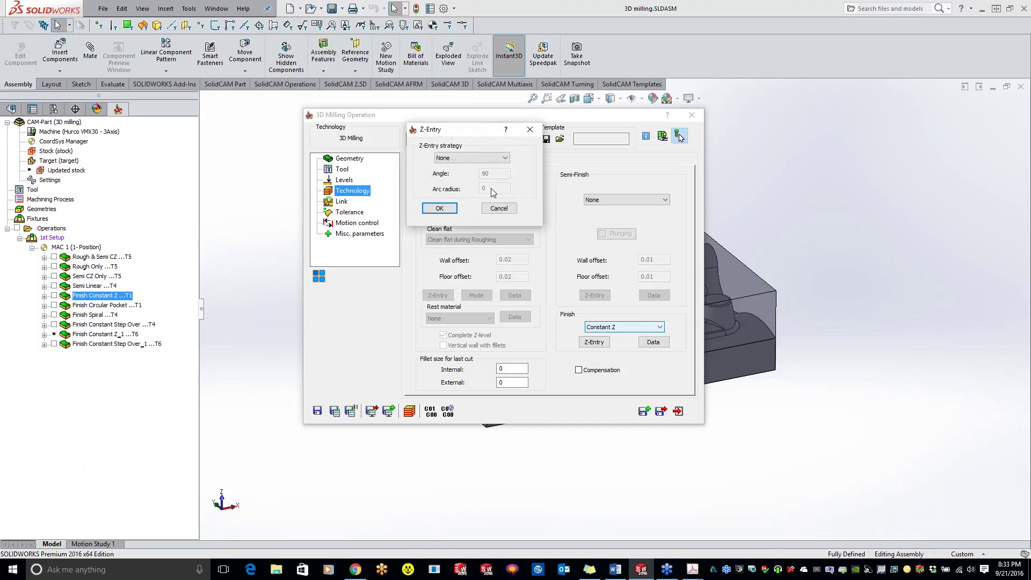
{"action": "left_click", "coordinate": [493, 160]}
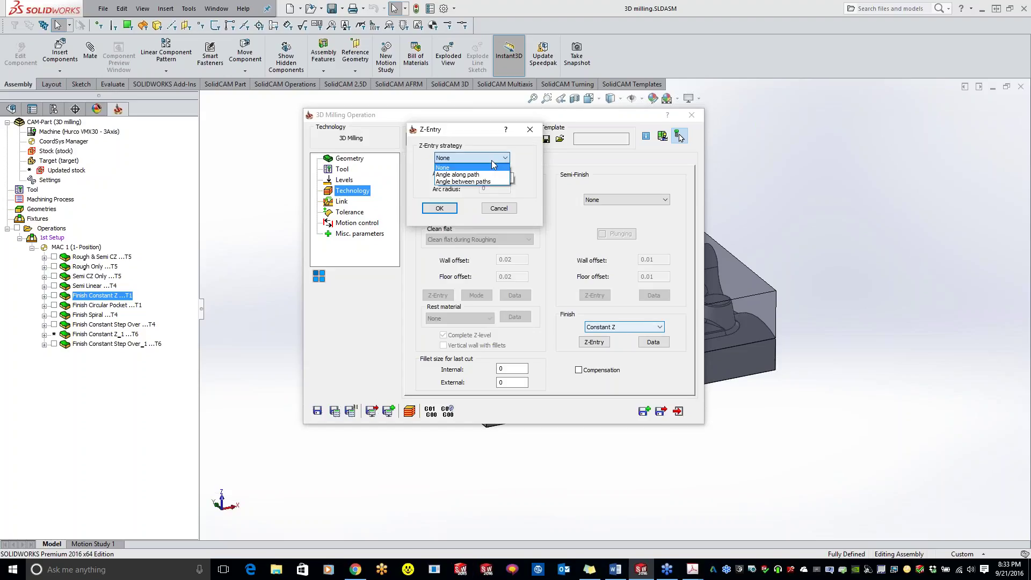
{"action": "left_click", "coordinate": [492, 163]}
{"action": "left_click", "coordinate": [439, 208]}
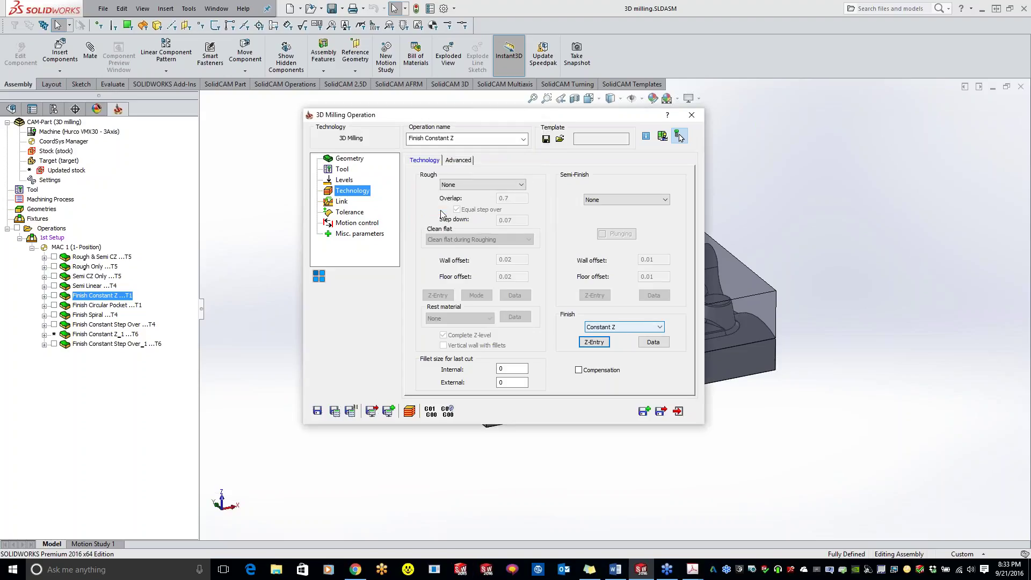
{"action": "left_click", "coordinate": [653, 342]}
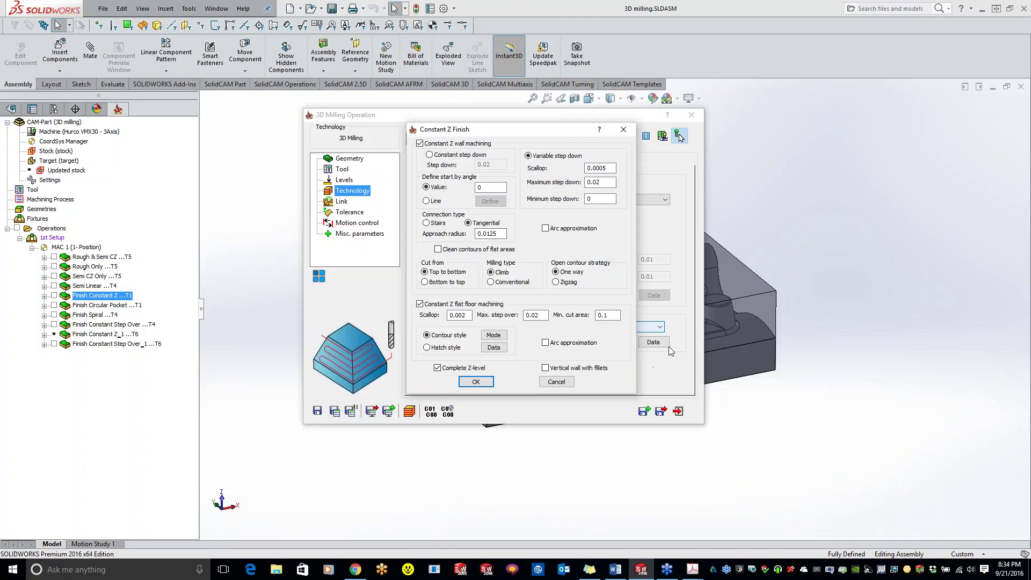
- Display the Finish Constant Z toolpath and examine its passes and the bull nose tool up close on the part
{"action": "left_click", "coordinate": [54, 295]}
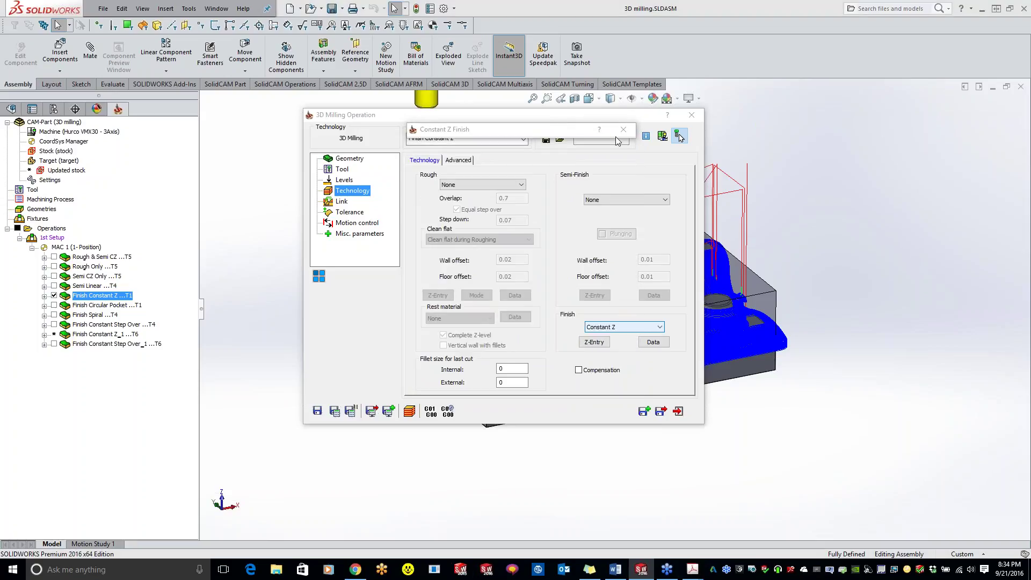
{"action": "left_click_drag", "start_coordinate": [591, 114], "coordinate": [310, 105]}
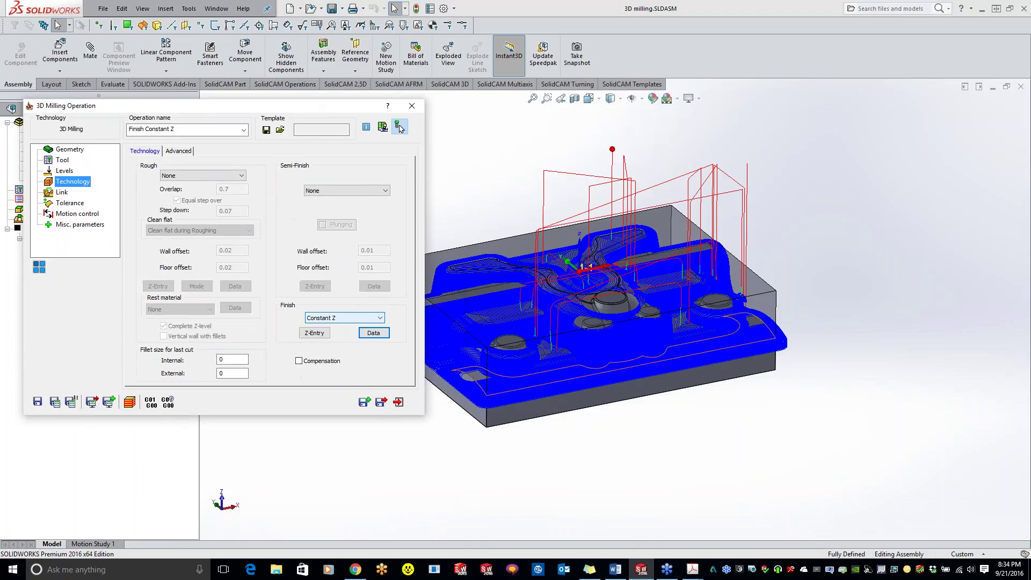
{"action": "scroll", "coordinate": [778, 294], "scroll_direction": "down", "scroll_amount": 6}
{"action": "scroll", "coordinate": [780, 294], "scroll_direction": "down", "scroll_amount": 8}
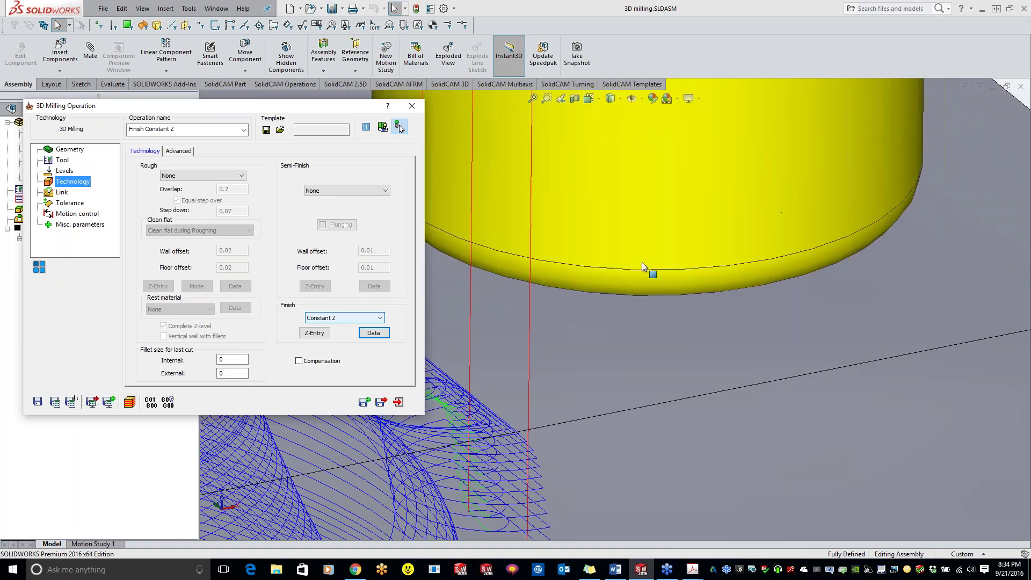
{"action": "scroll", "coordinate": [589, 329], "scroll_direction": "up", "scroll_amount": 10}
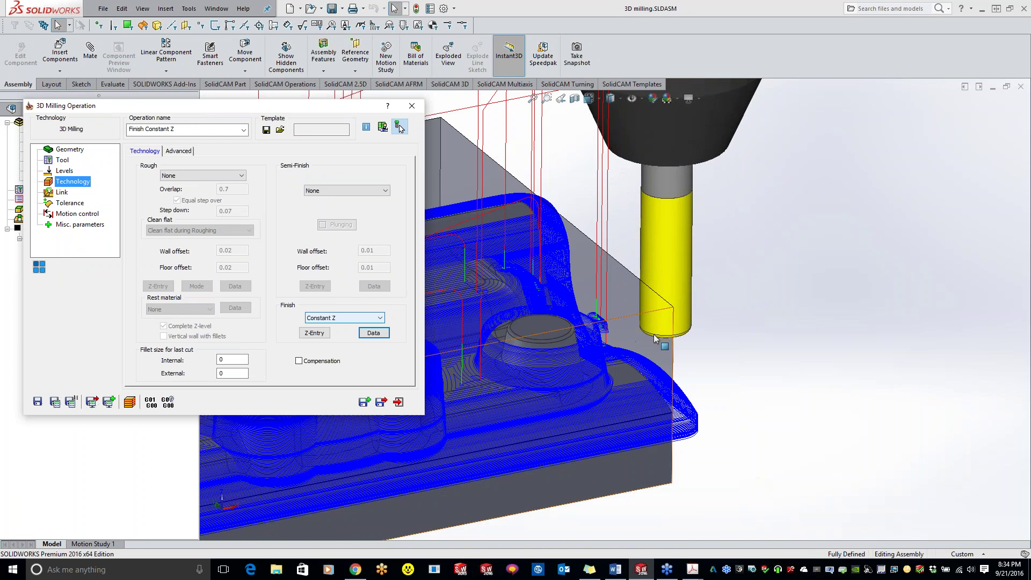
{"action": "left_click_drag", "start_coordinate": [763, 339], "coordinate": [648, 376]}
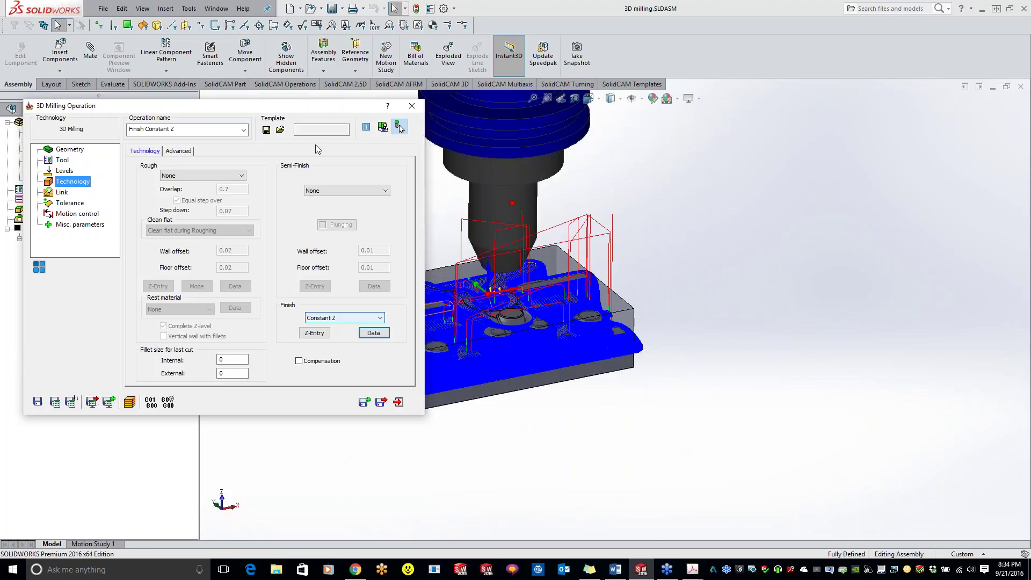
- Hide the Finish Constant Z toolpath, show the Semi Linear toolpath and examine how its neighbouring passes connect
{"action": "double_click", "coordinate": [317, 106]}
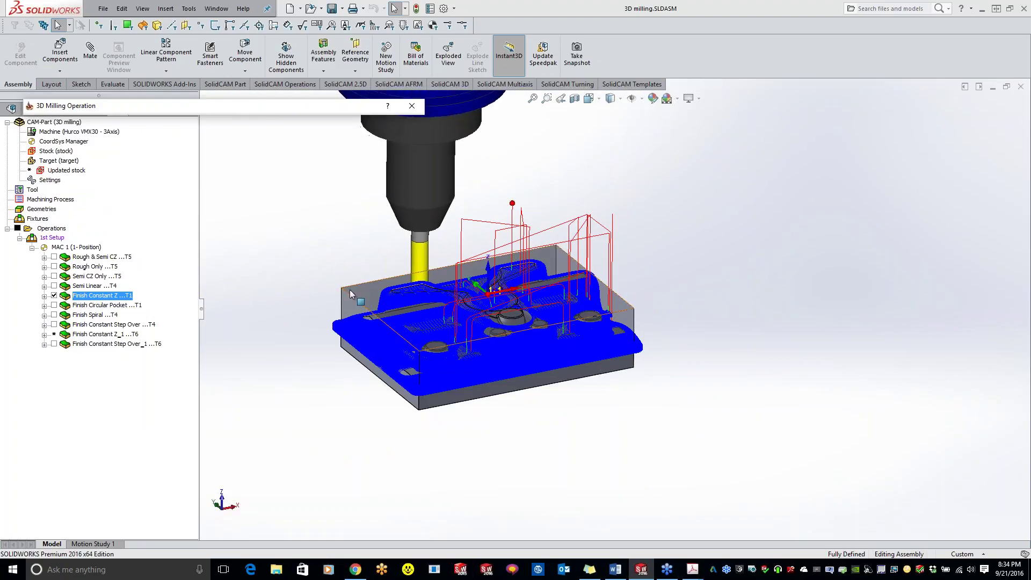
{"action": "left_click", "coordinate": [54, 295]}
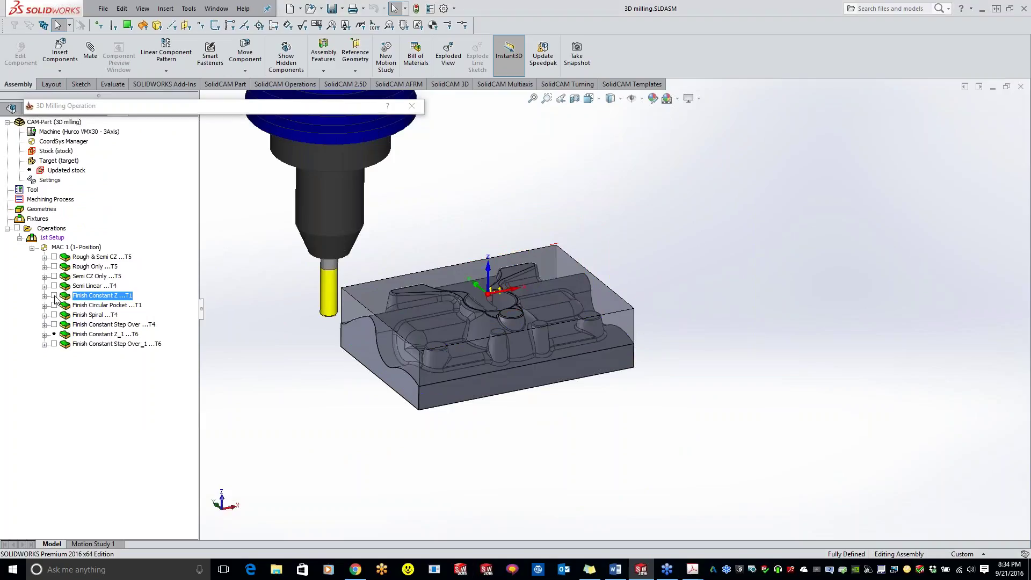
{"action": "left_click", "coordinate": [54, 286]}
{"action": "scroll", "coordinate": [397, 375], "scroll_direction": "down", "scroll_amount": 8}
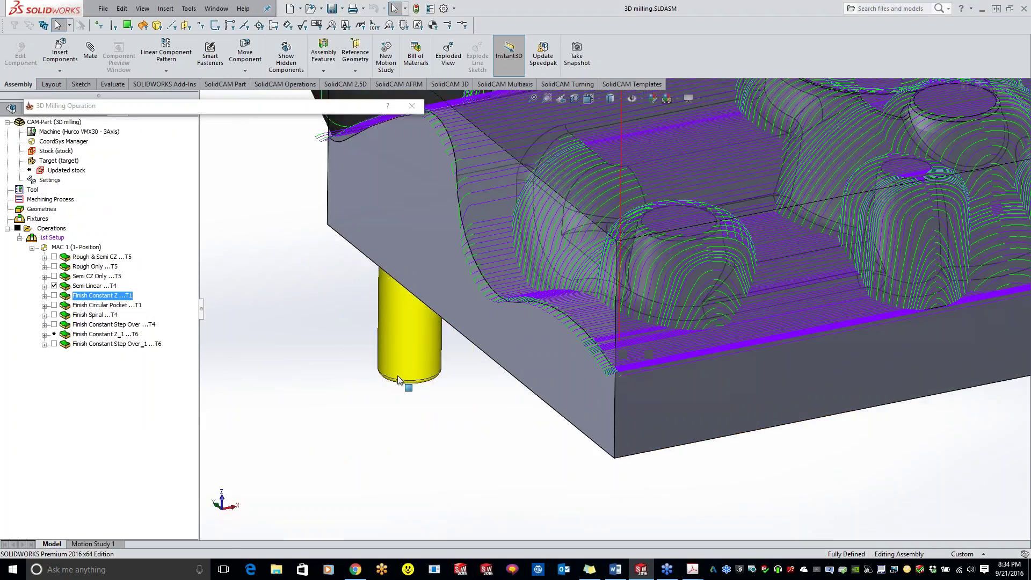
{"action": "scroll", "coordinate": [530, 252], "scroll_direction": "down", "scroll_amount": 6}
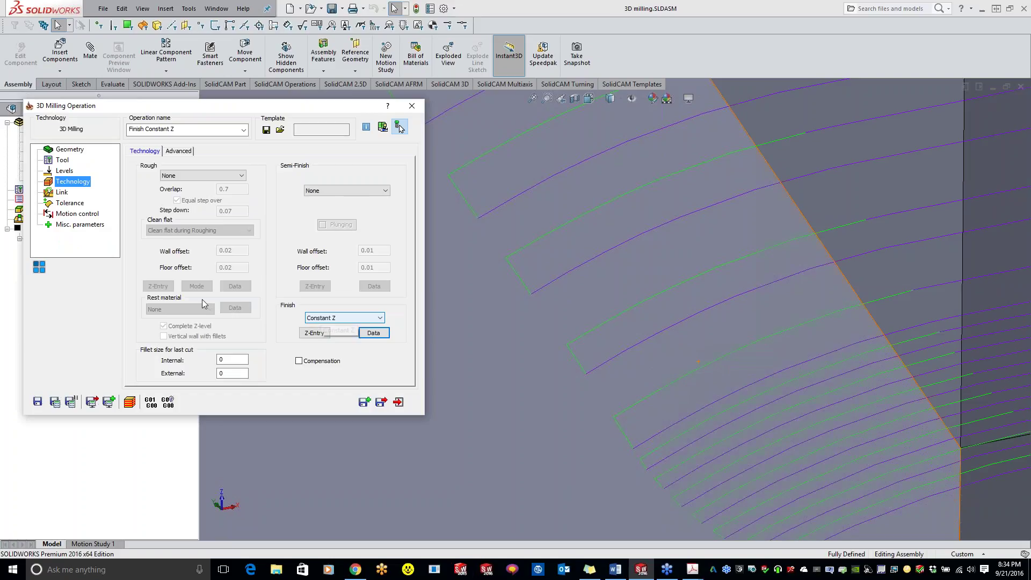
- Review the open contour strategy in the Constant Z finish data and close the operation
{"action": "left_click", "coordinate": [373, 333]}
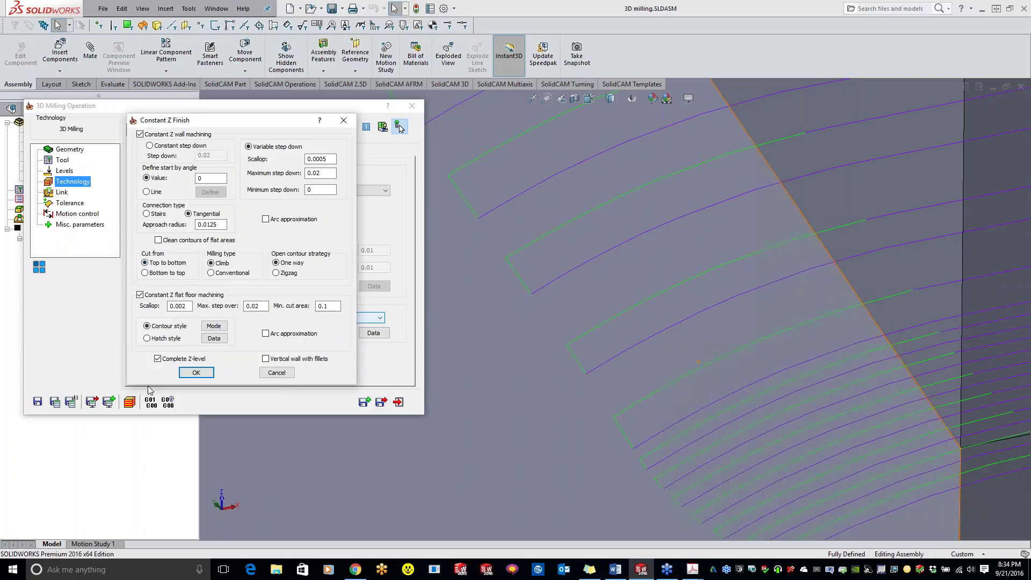
{"action": "mouse_move", "coordinate": [283, 272]}
{"action": "key", "text": "Return"}
{"action": "left_click", "coordinate": [411, 106]}
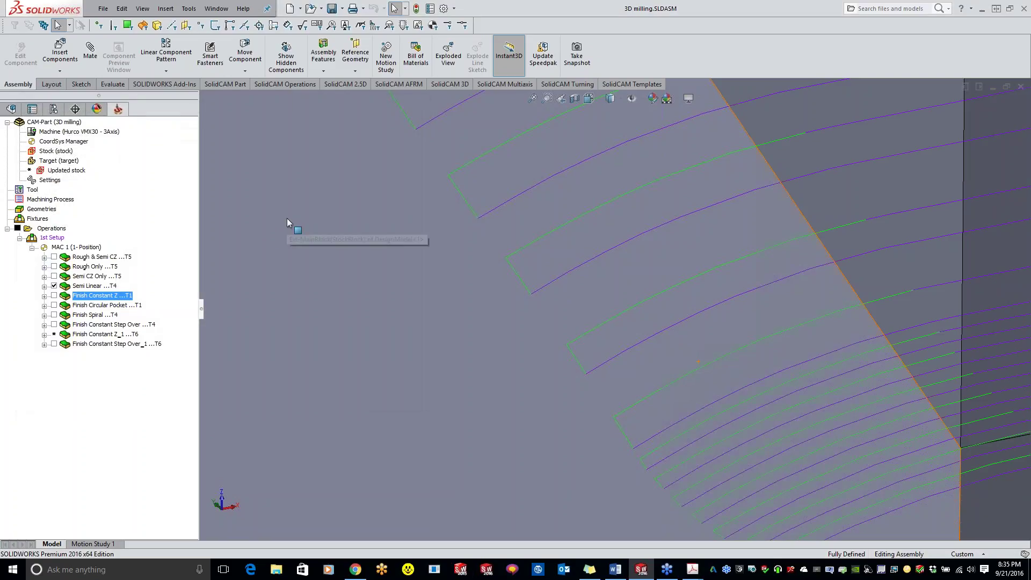
- Reopen the Finish Constant Z operation and examine its wall machining and flat floor machining parameters in the finish data
{"action": "double_click", "coordinate": [102, 296]}
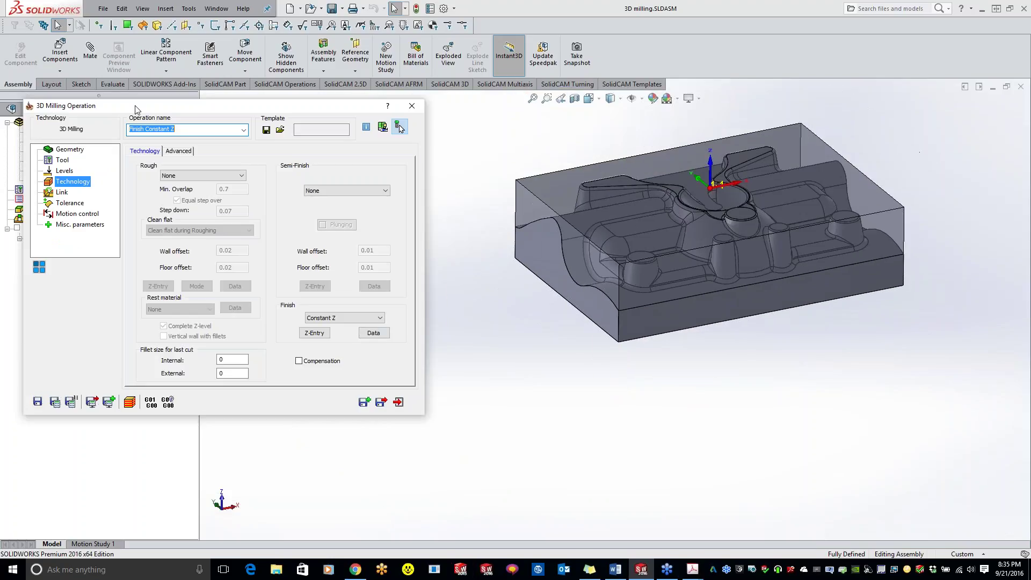
{"action": "left_click_drag", "start_coordinate": [135, 107], "coordinate": [207, 122]}
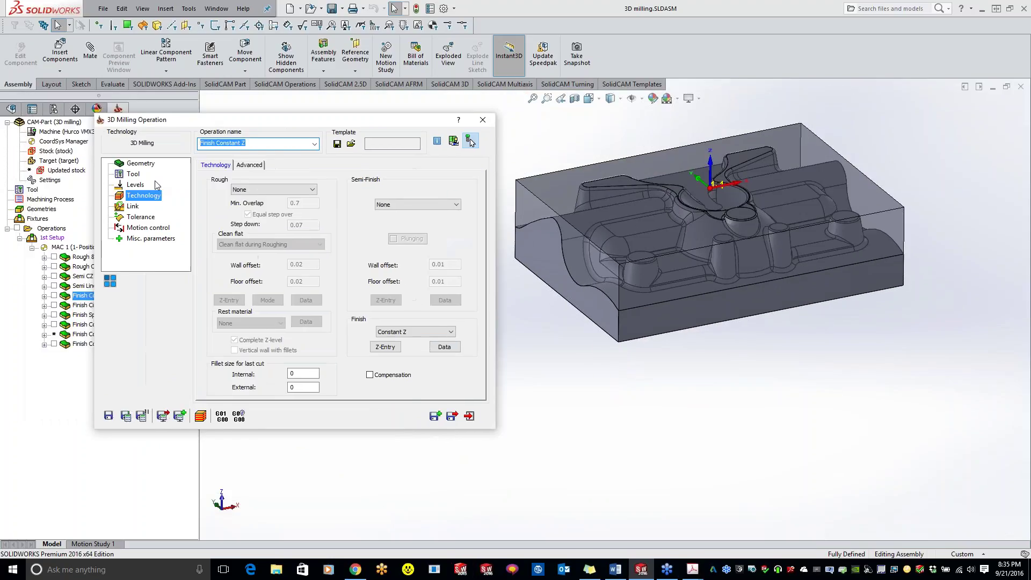
{"action": "left_click", "coordinate": [442, 346]}
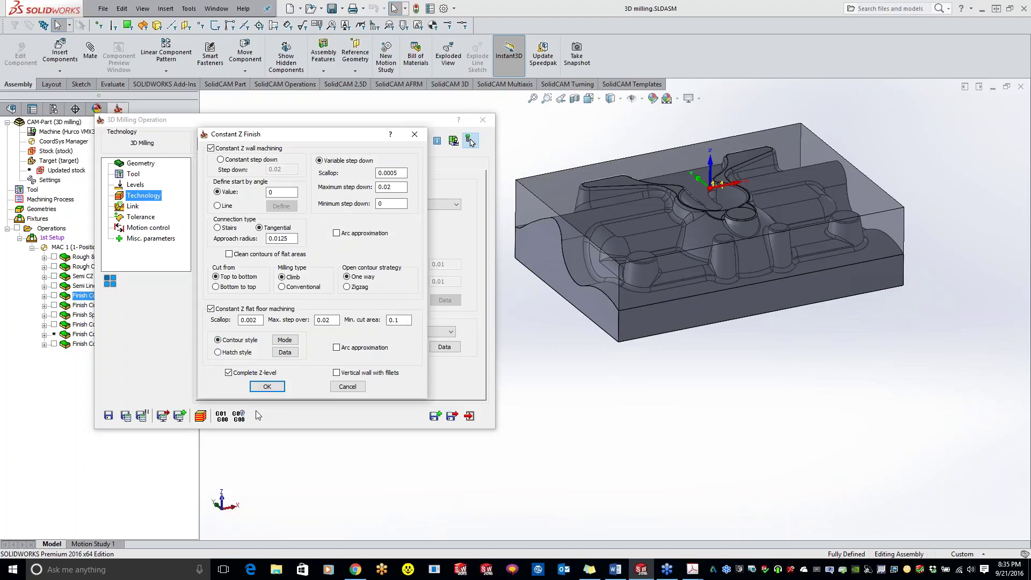
{"action": "left_click", "coordinate": [270, 391]}
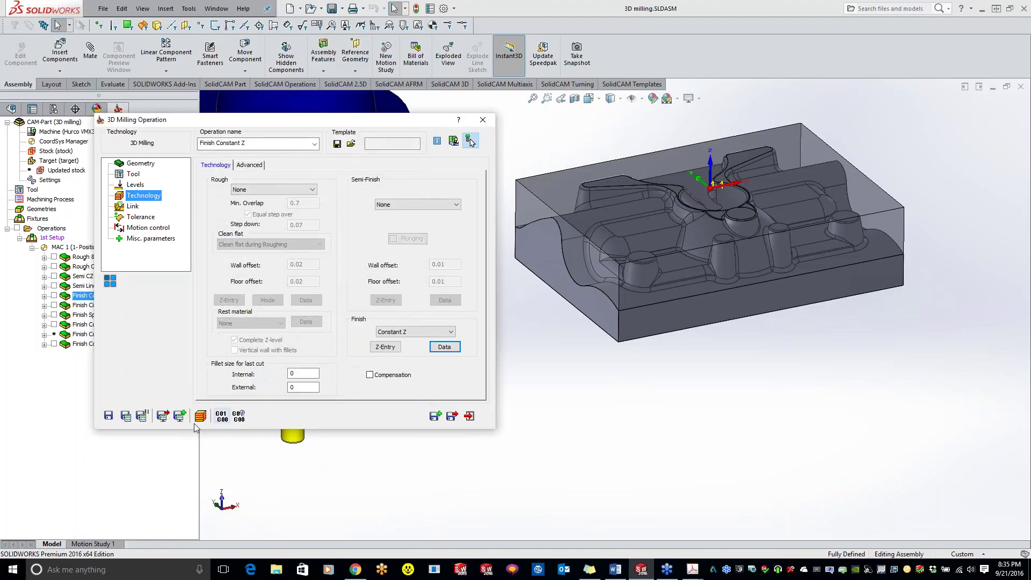
{"action": "left_click", "coordinate": [448, 349]}
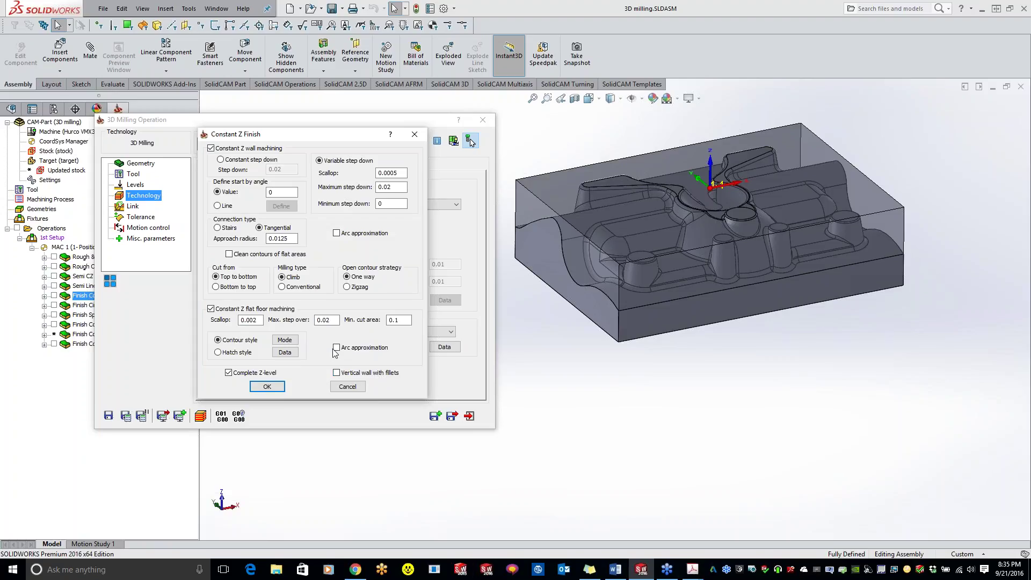
{"action": "mouse_move", "coordinate": [383, 239]}
{"action": "left_click", "coordinate": [273, 389]}
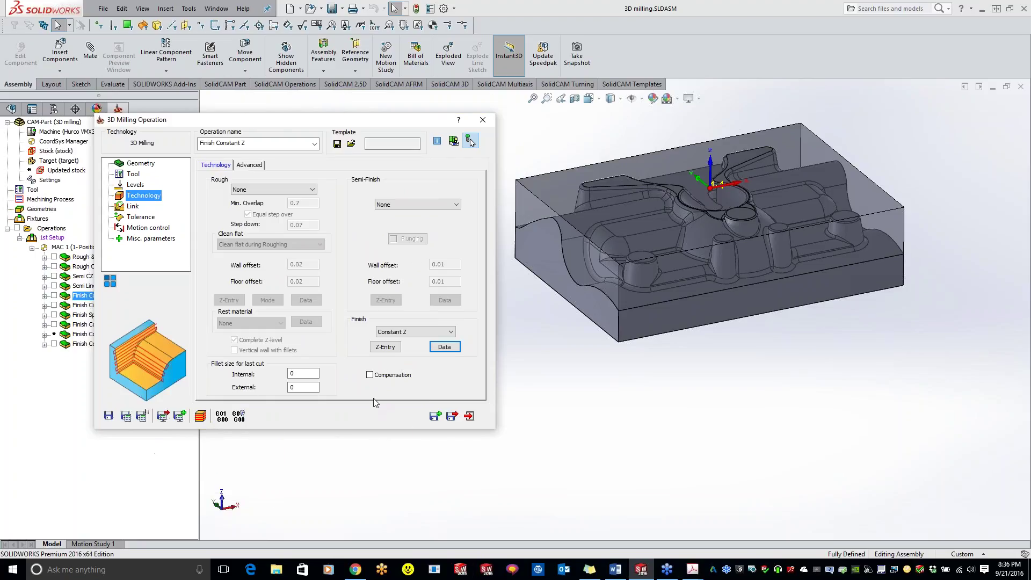
- Run the SolidVerify simulation of the Finish Constant Z operation
{"action": "left_click", "coordinate": [200, 417]}
{"action": "left_click", "coordinate": [119, 70]}
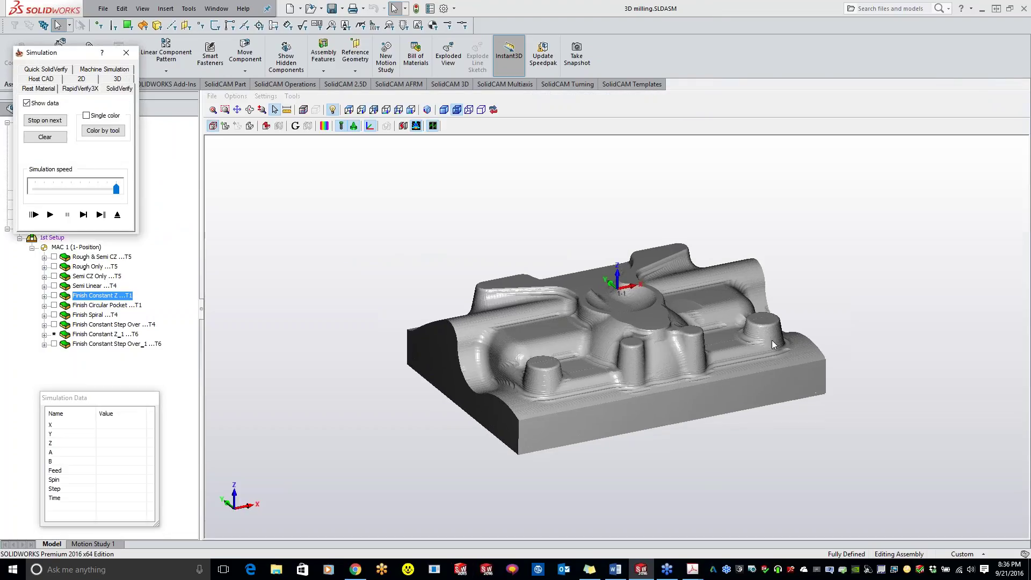
{"action": "left_click", "coordinate": [50, 214]}
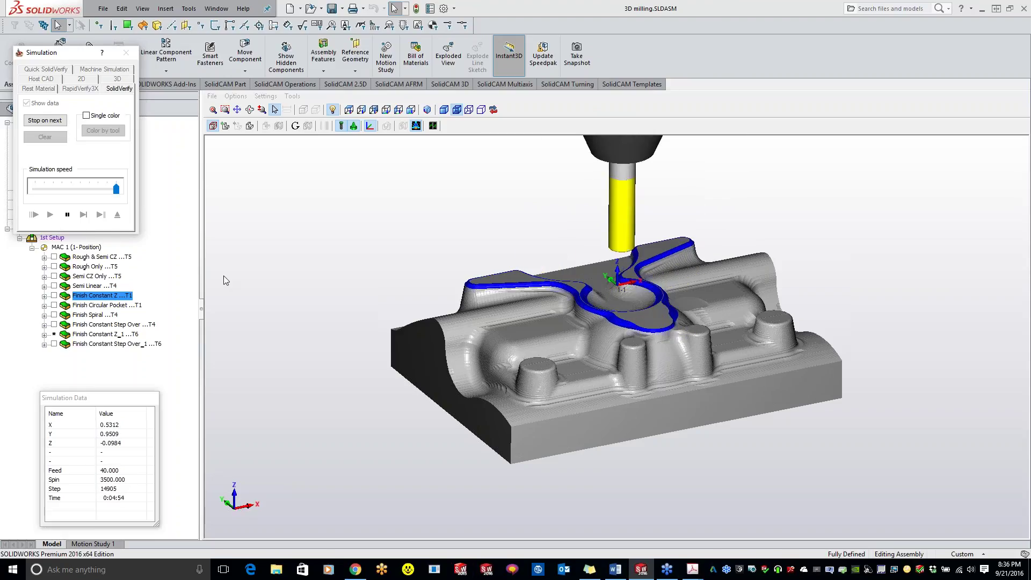
- Review the SolidVerify accuracy settings for tool facet tolerance and facet type while the simulation runs
{"action": "left_click", "coordinate": [275, 100]}
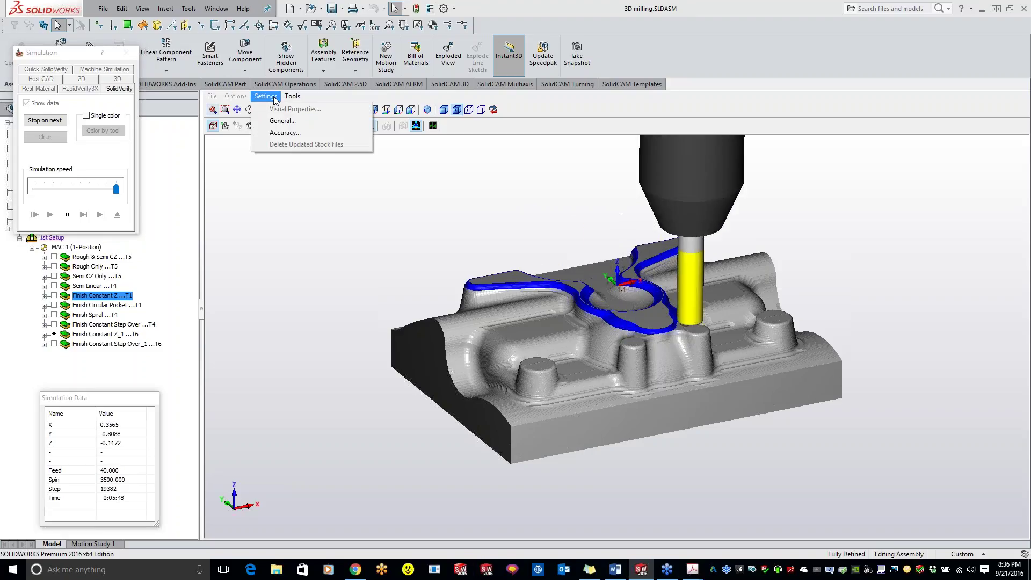
{"action": "left_click", "coordinate": [284, 133]}
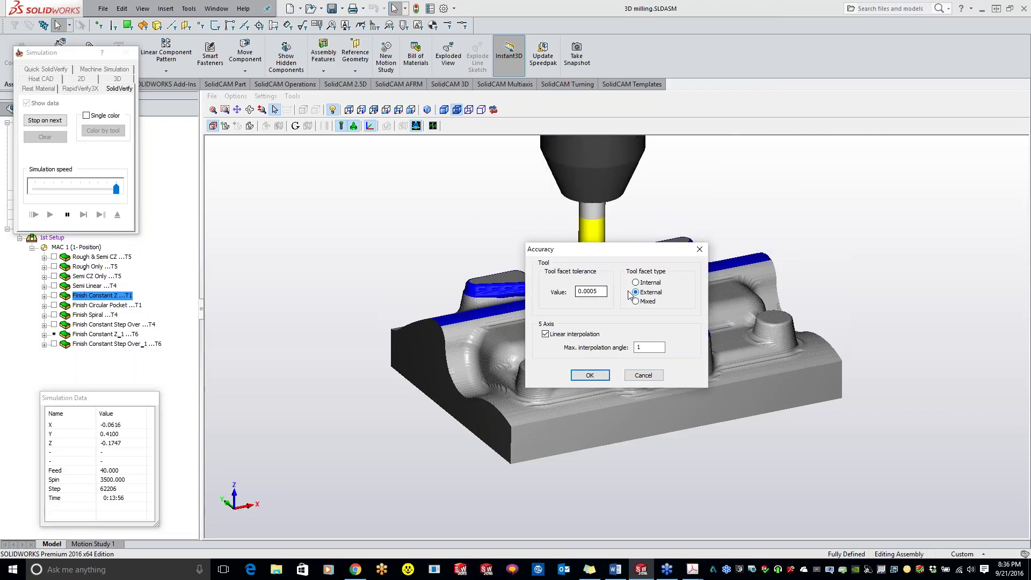
{"action": "key", "text": "Return"}
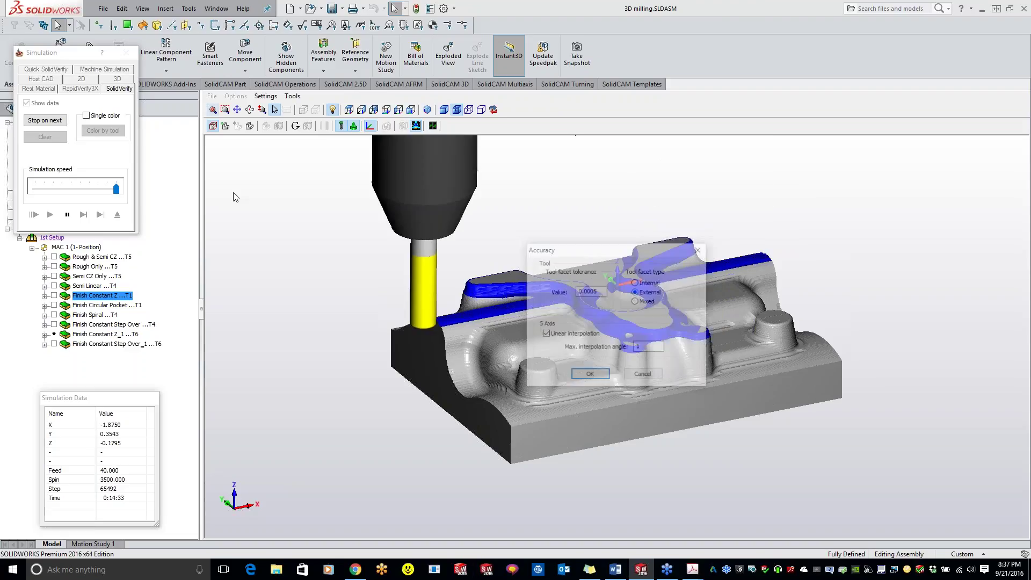
- Review the general simulation settings, including clash detection, gouge filtering, the available rendering modes and stock splitting
{"action": "left_click", "coordinate": [263, 97]}
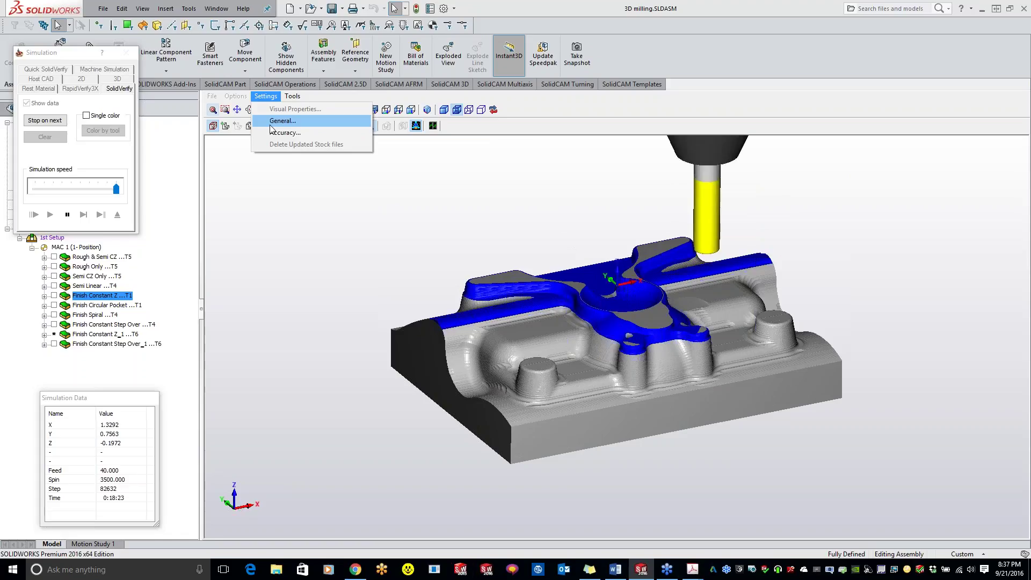
{"action": "left_click", "coordinate": [272, 121]}
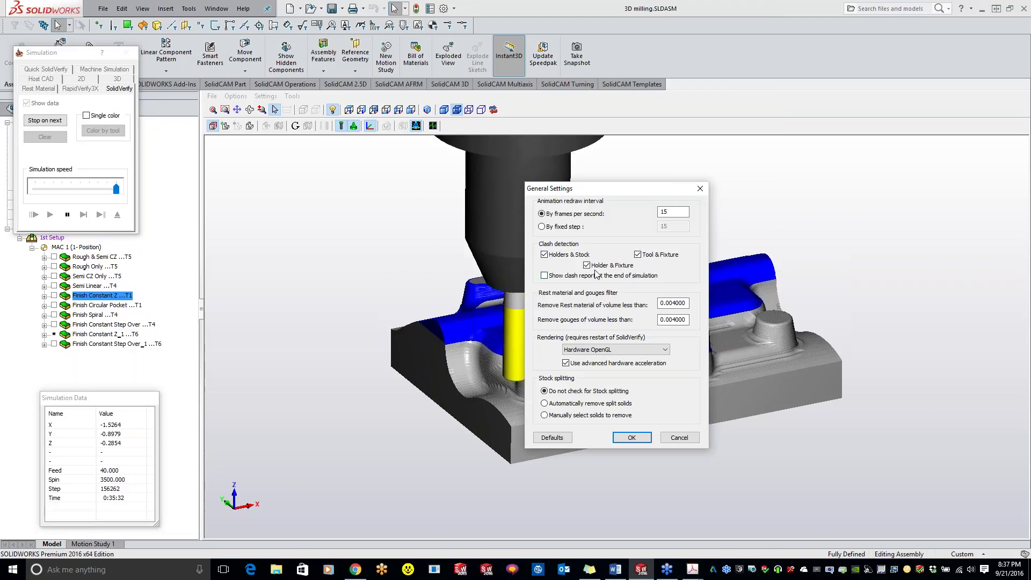
{"action": "left_click", "coordinate": [604, 352]}
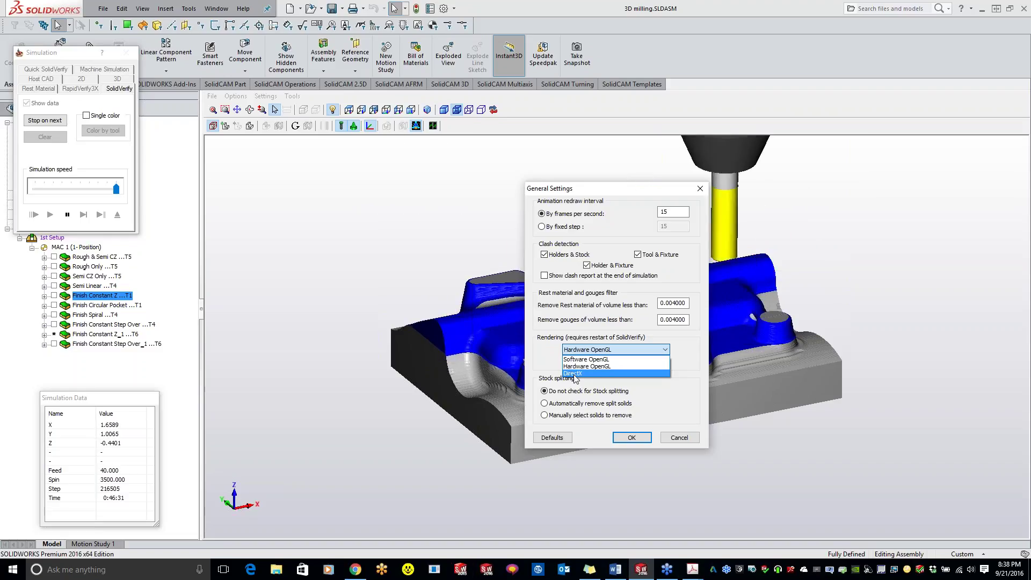
{"action": "left_click", "coordinate": [663, 417]}
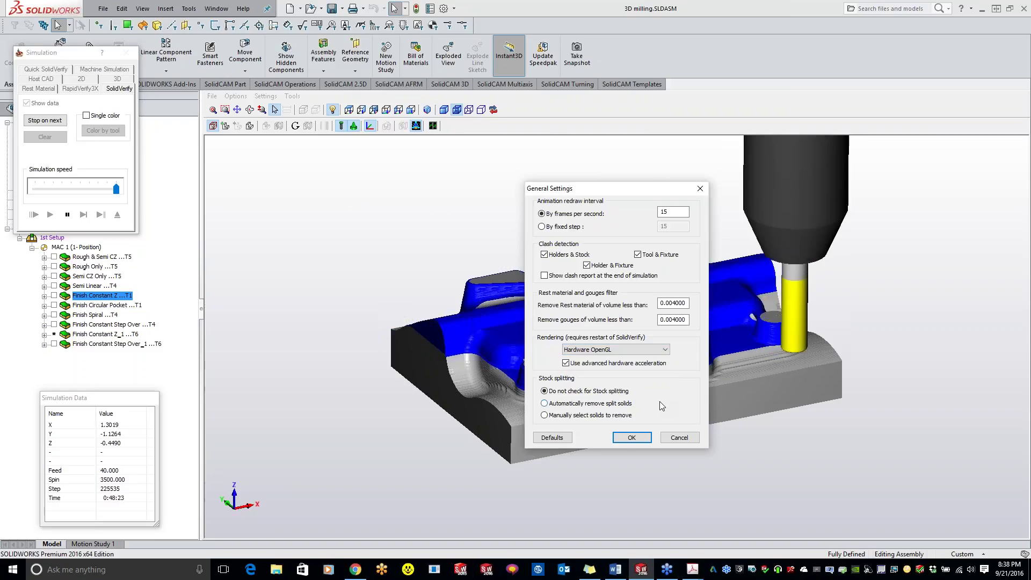
{"action": "left_click", "coordinate": [639, 439]}
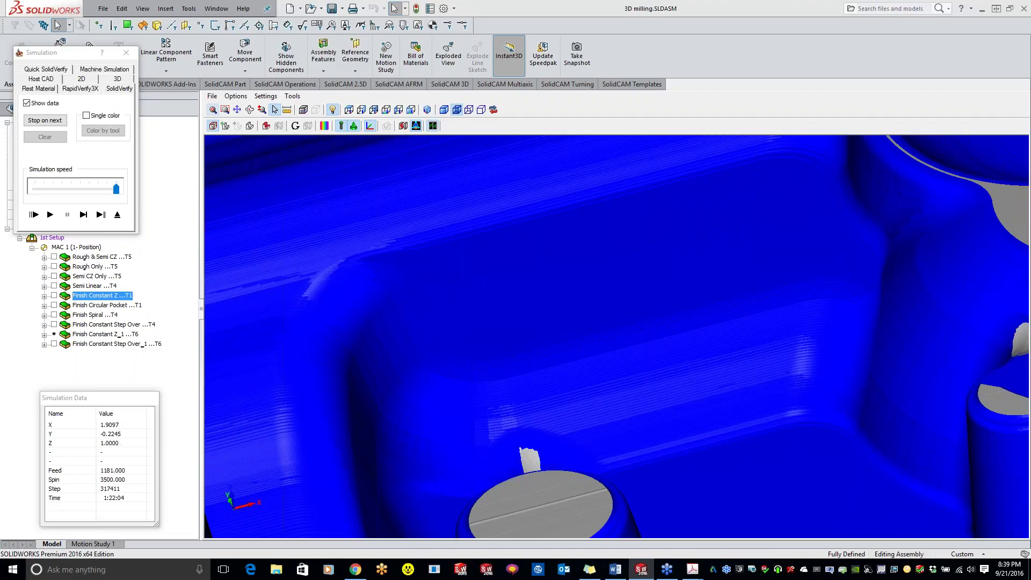
- Examine the simulated Finish Constant Z surfaces from several angles, then exit the simulation and close the operation
{"action": "scroll", "coordinate": [507, 357], "scroll_direction": "down", "scroll_amount": 10}
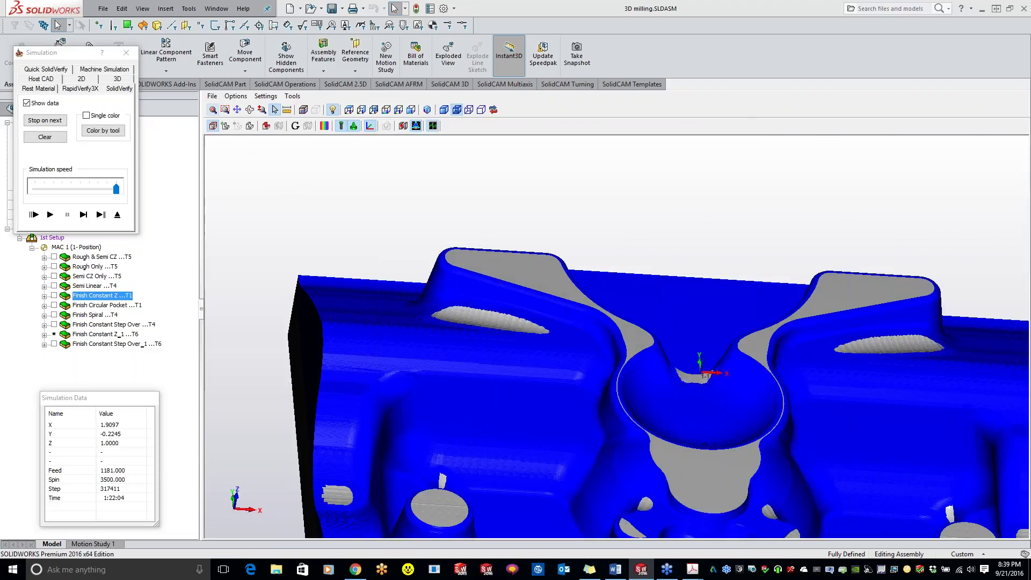
{"action": "middle_click_drag", "start_coordinate": [502, 360], "coordinate": [452, 360]}
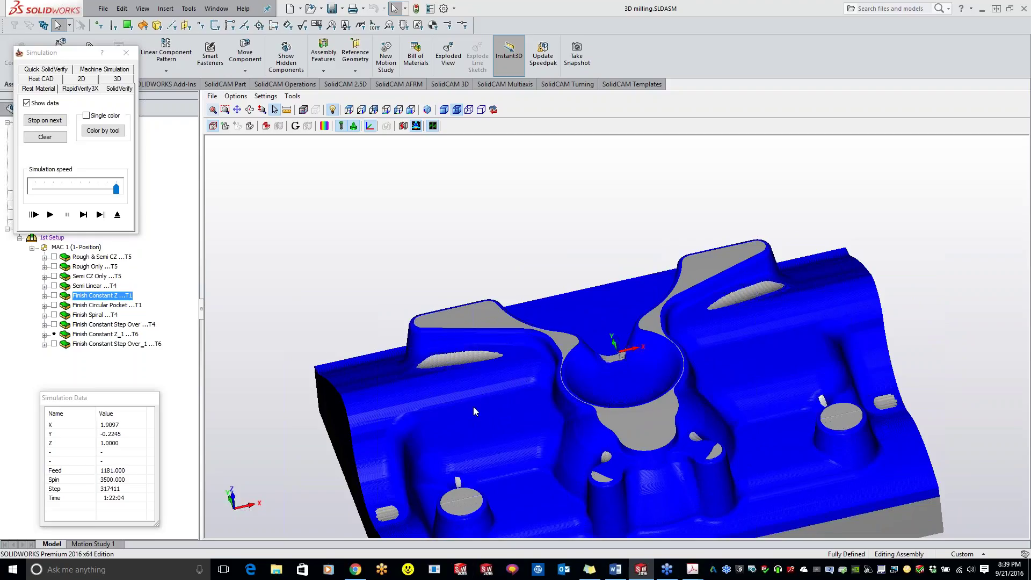
{"action": "left_click", "coordinate": [127, 52]}
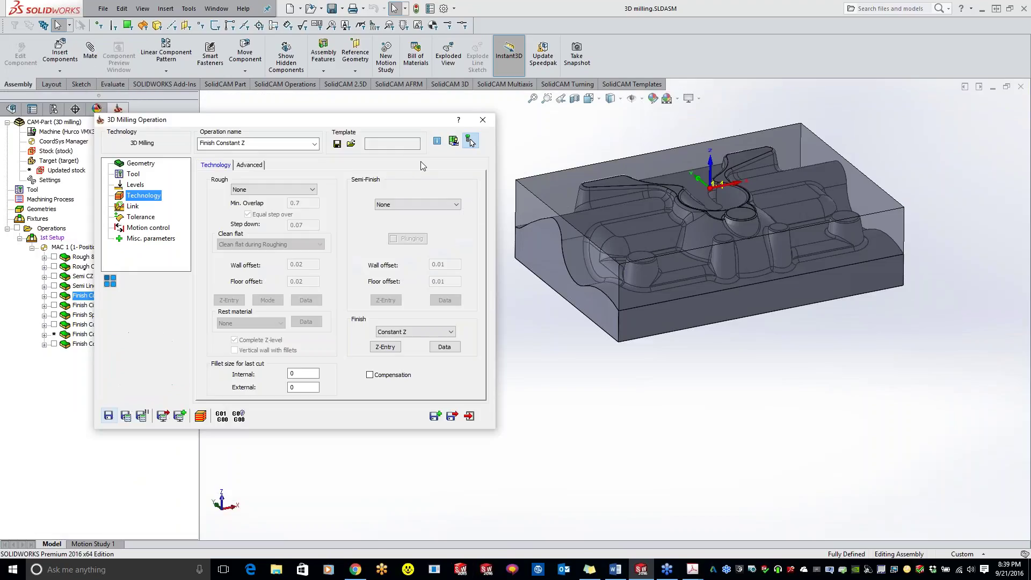
{"action": "left_click", "coordinate": [483, 120]}
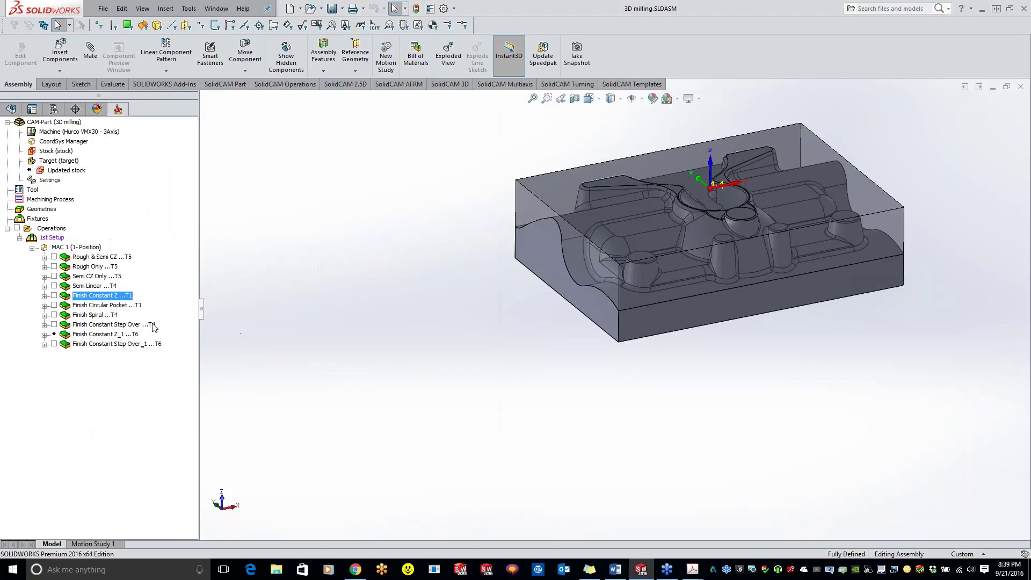
- Open the Finish Circular Pocket operation and review its w_a2 working area boundary and the tool-on-working-area options
{"action": "double_click", "coordinate": [115, 307]}
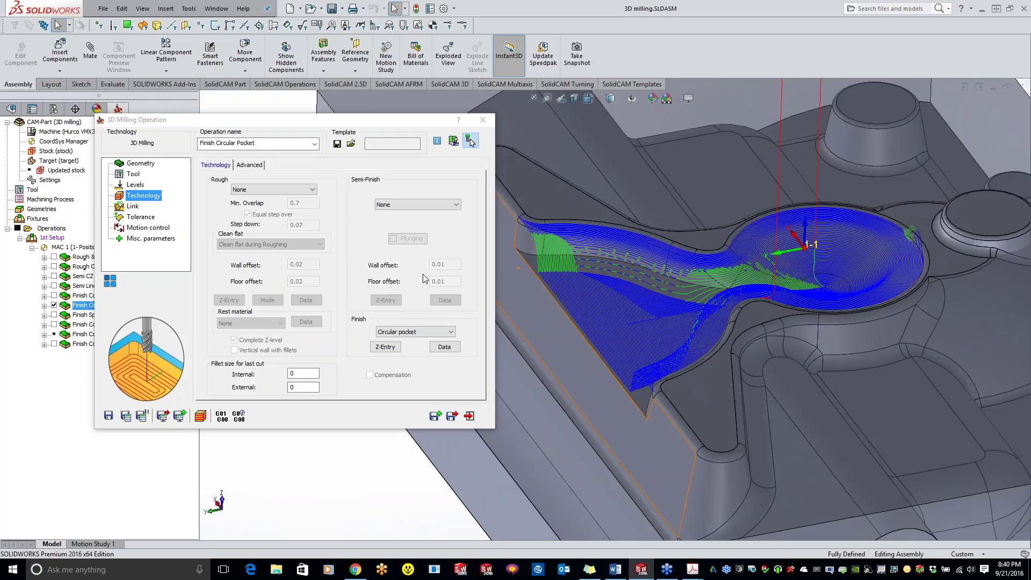
{"action": "left_click", "coordinate": [143, 163]}
{"action": "left_click", "coordinate": [279, 240]}
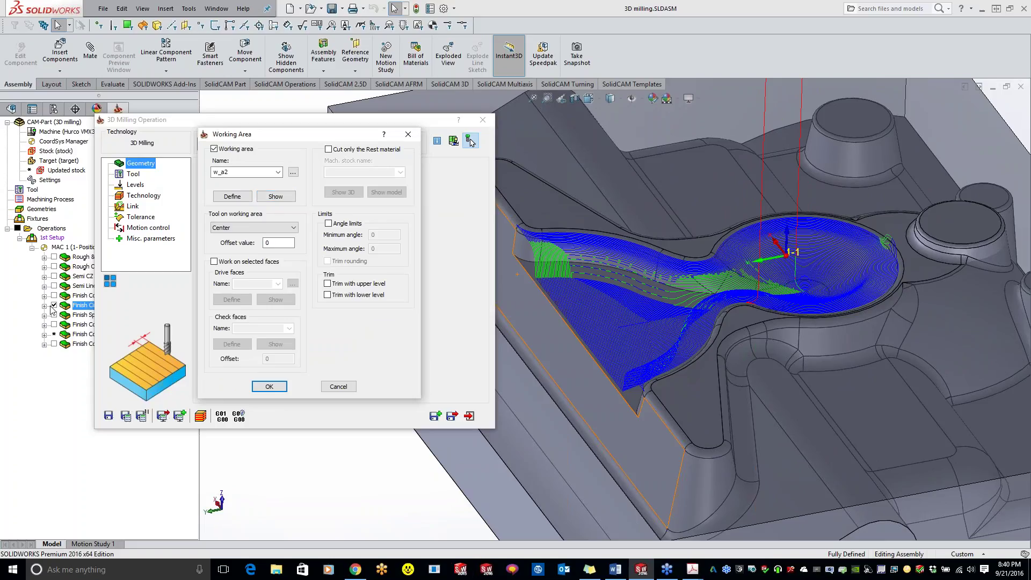
{"action": "left_click", "coordinate": [275, 196]}
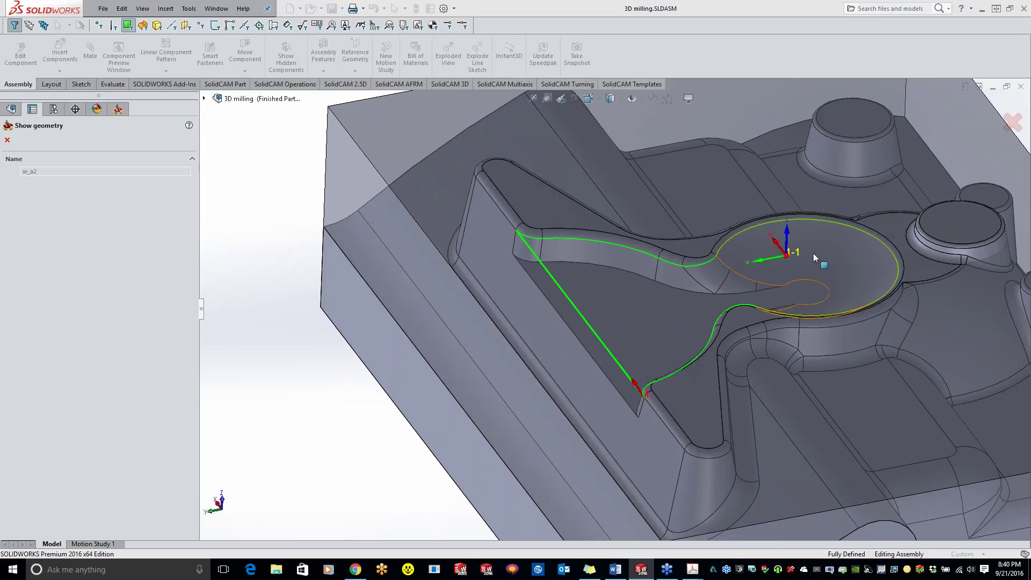
{"action": "left_click", "coordinate": [7, 139]}
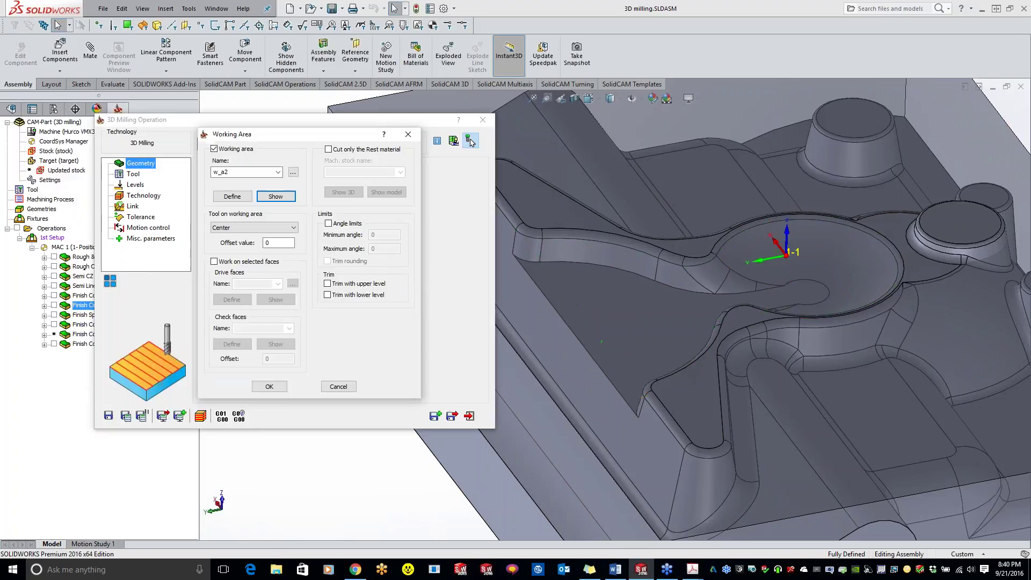
{"action": "left_click", "coordinate": [238, 229]}
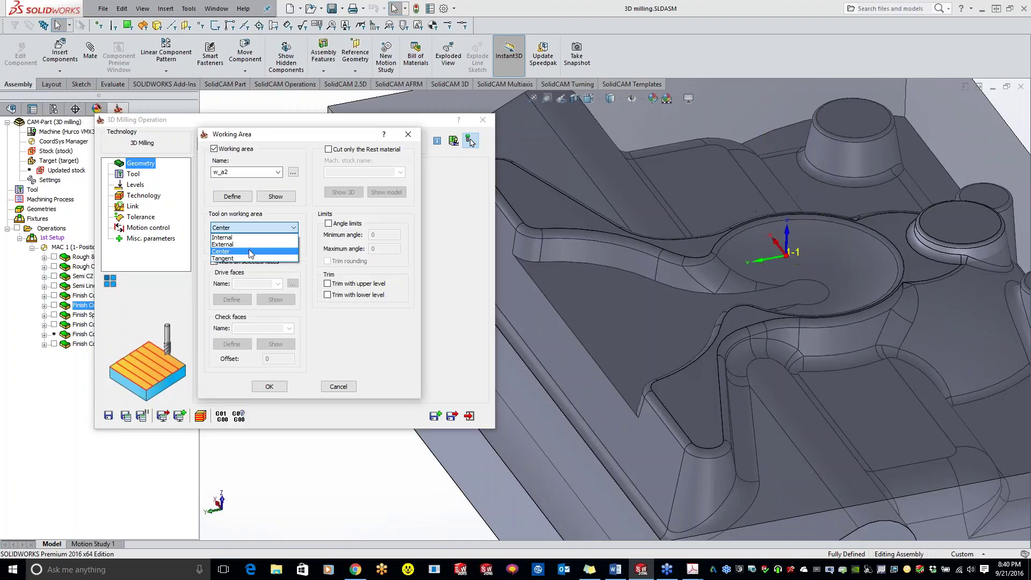
{"action": "left_click", "coordinate": [252, 227]}
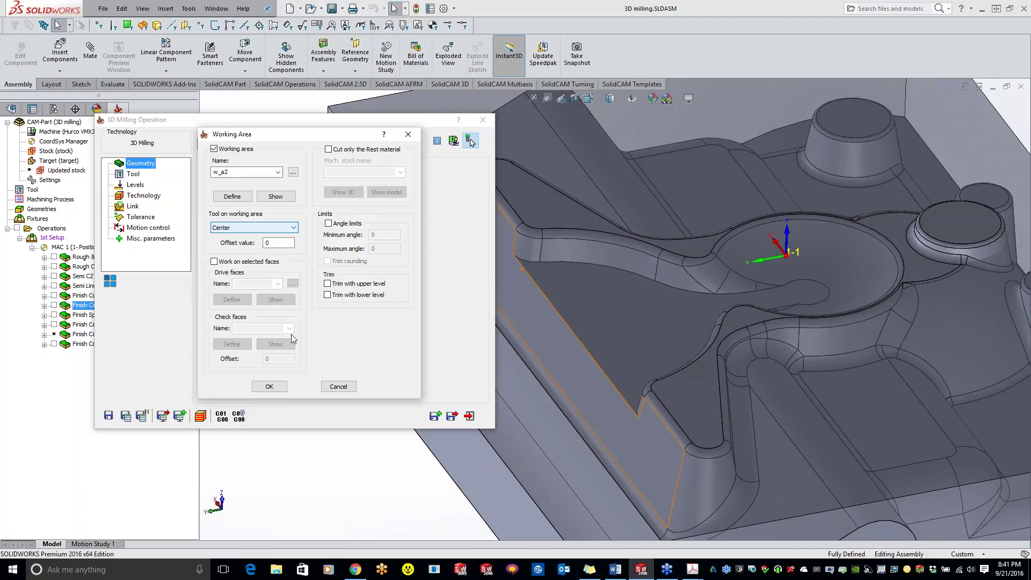
{"action": "left_click", "coordinate": [269, 386]}
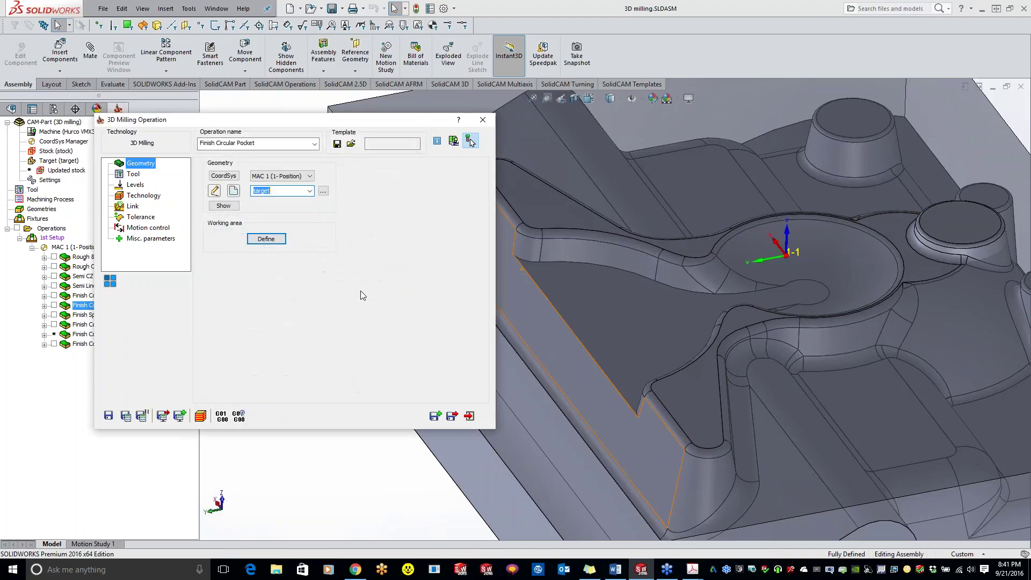
- Review the tool and milling levels of Finish Circular Pocket and pick out the pocket floor face on the model
{"action": "left_click", "coordinate": [137, 173]}
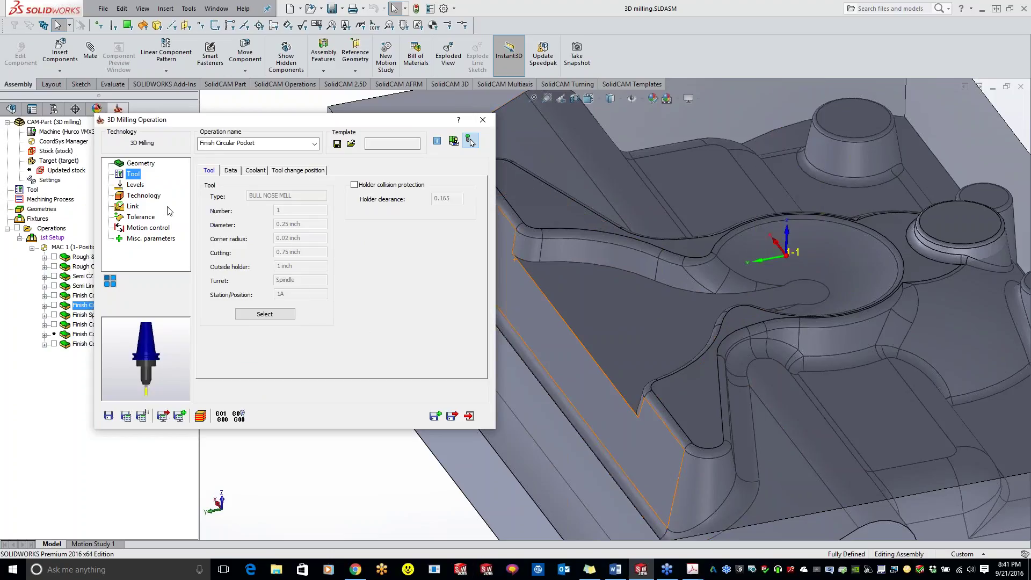
{"action": "left_click", "coordinate": [140, 186]}
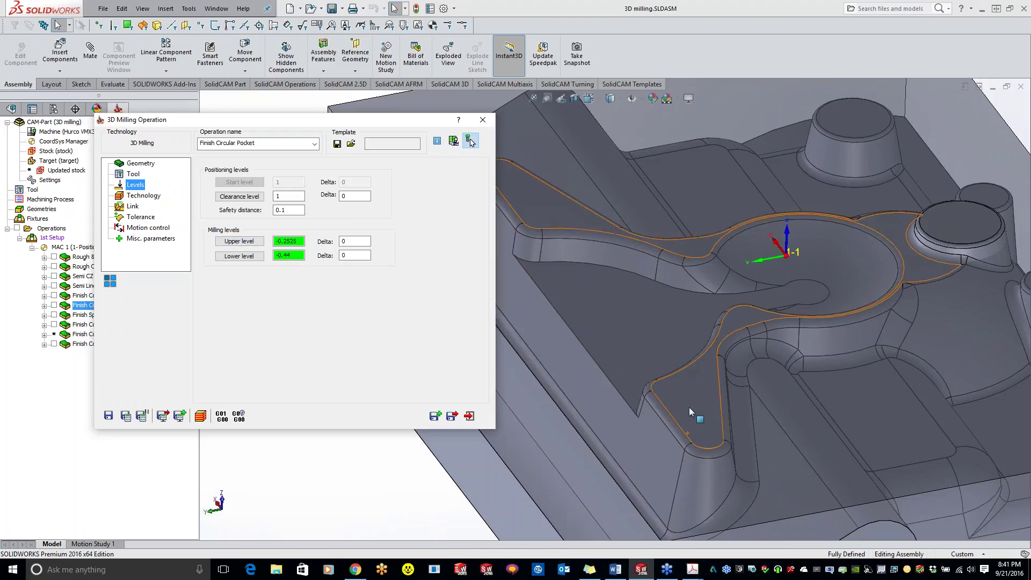
{"action": "left_click", "coordinate": [627, 340]}
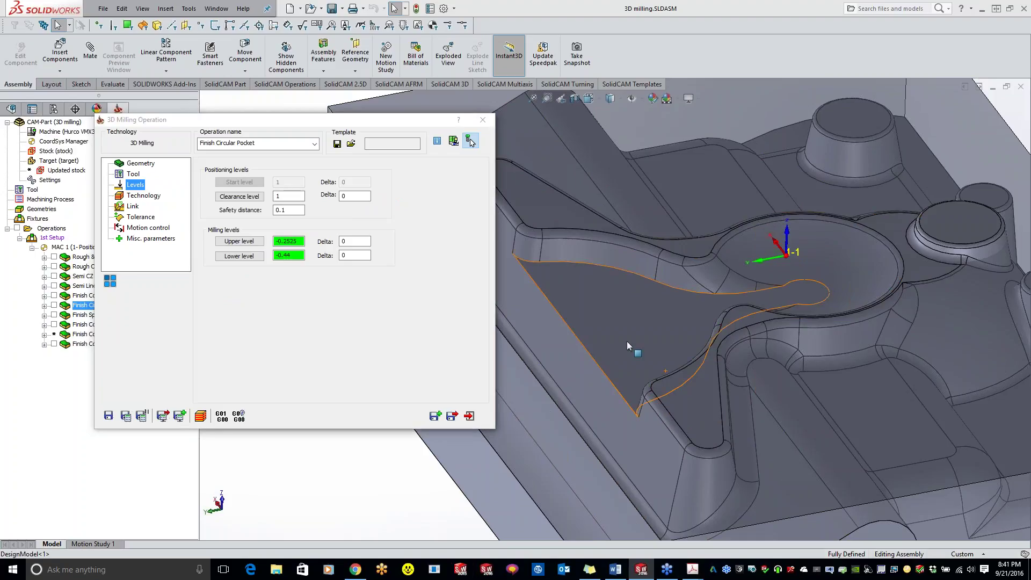
- Review the Z-entry strategy and the circular pocket finish data, including cutting direction, connection type and step over
{"action": "left_click", "coordinate": [152, 197]}
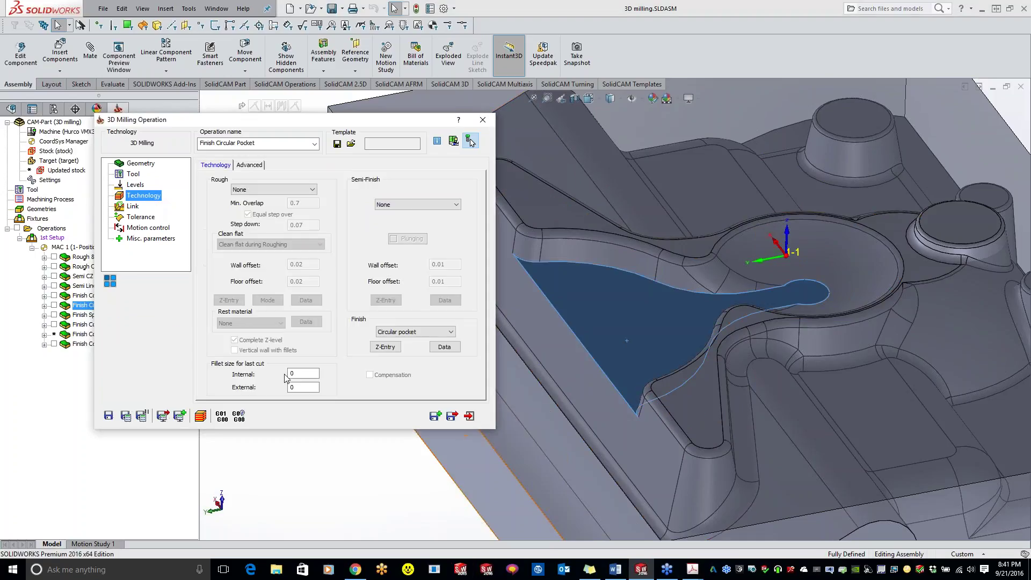
{"action": "left_click", "coordinate": [386, 347]}
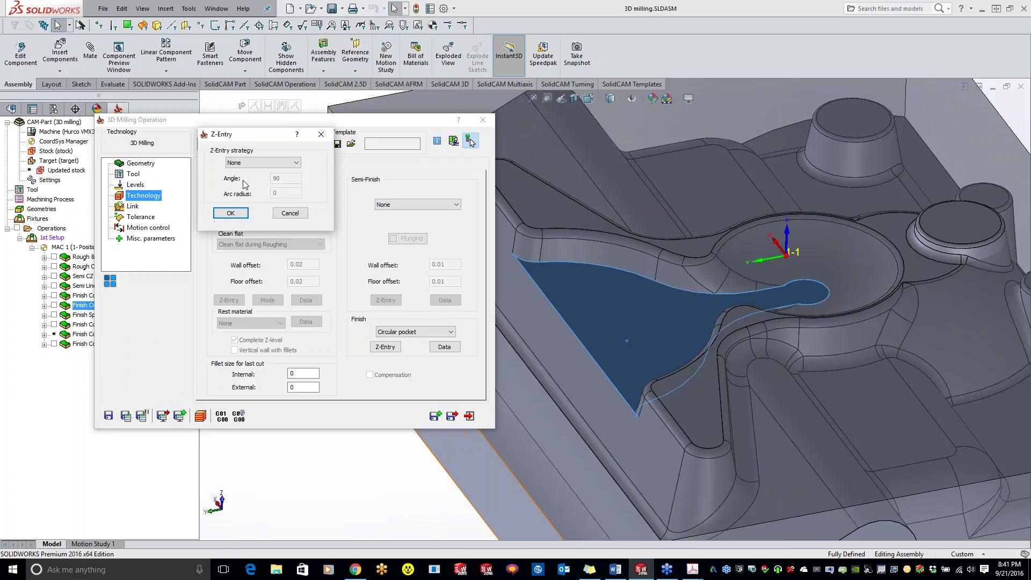
{"action": "left_click", "coordinate": [231, 213]}
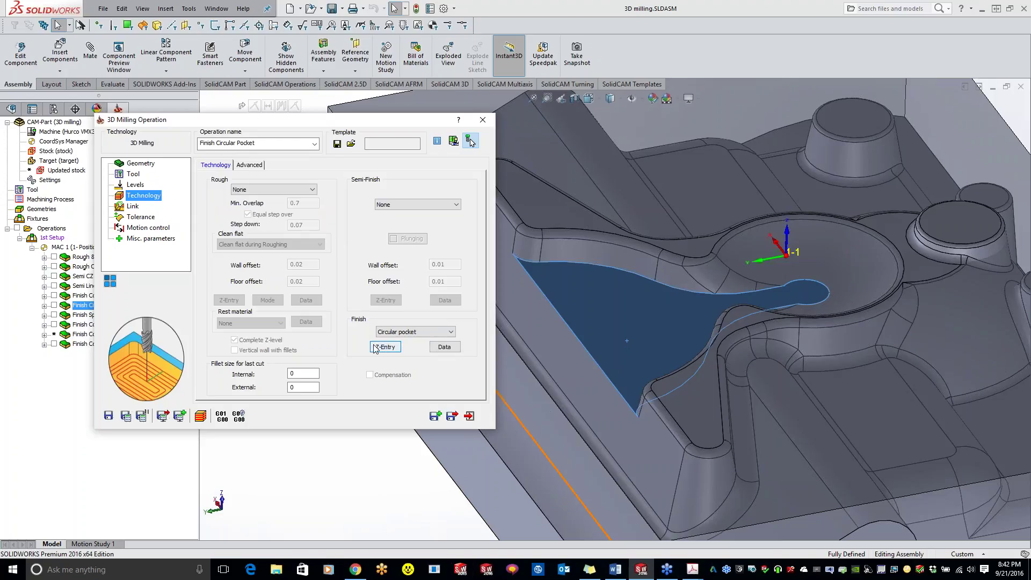
{"action": "left_click", "coordinate": [444, 347]}
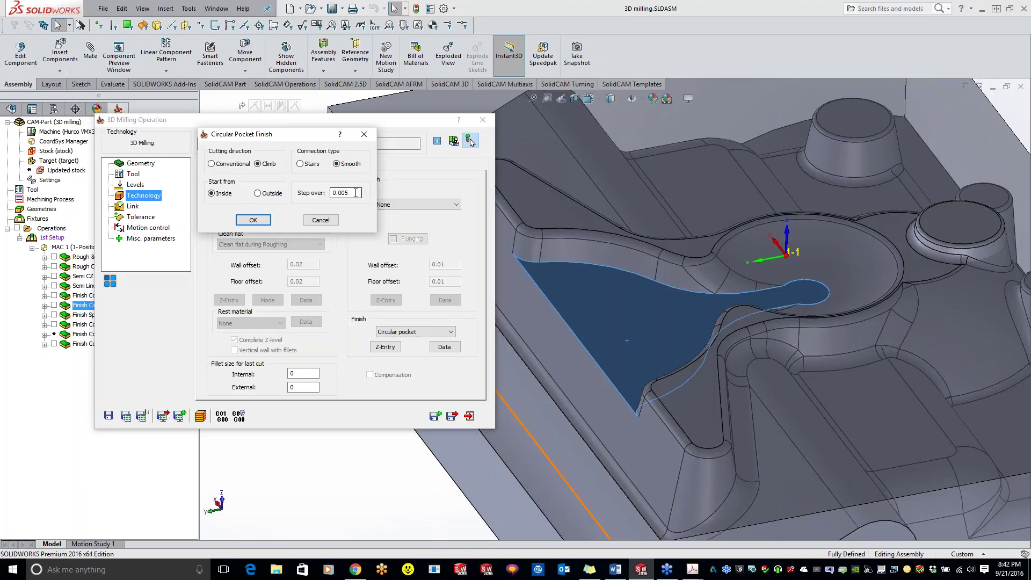
{"action": "left_click", "coordinate": [254, 219]}
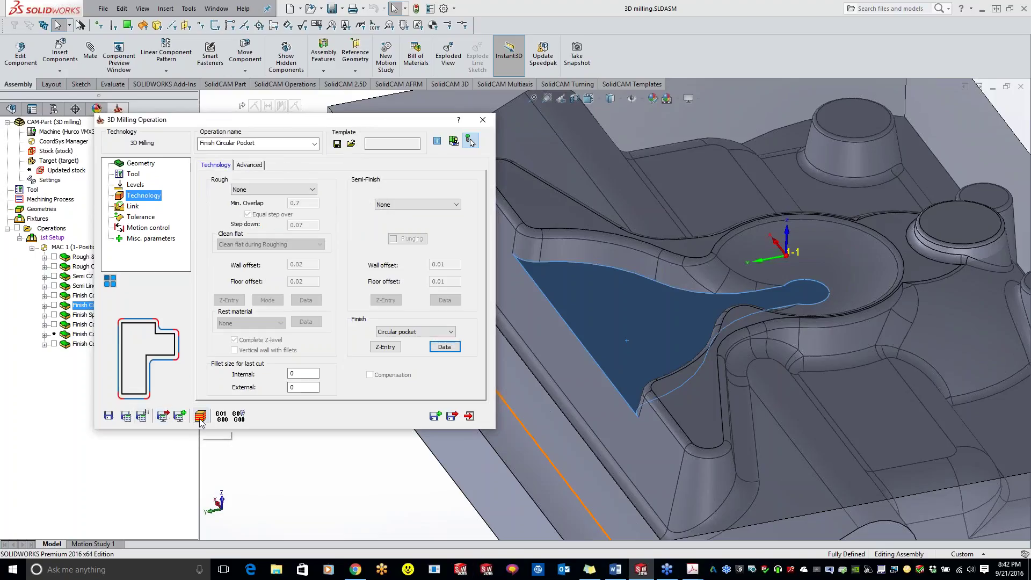
- Review the lead-in, surface gap and tolerance parameters of Finish Circular Pocket and compare them with its technology settings
{"action": "left_click", "coordinate": [134, 207]}
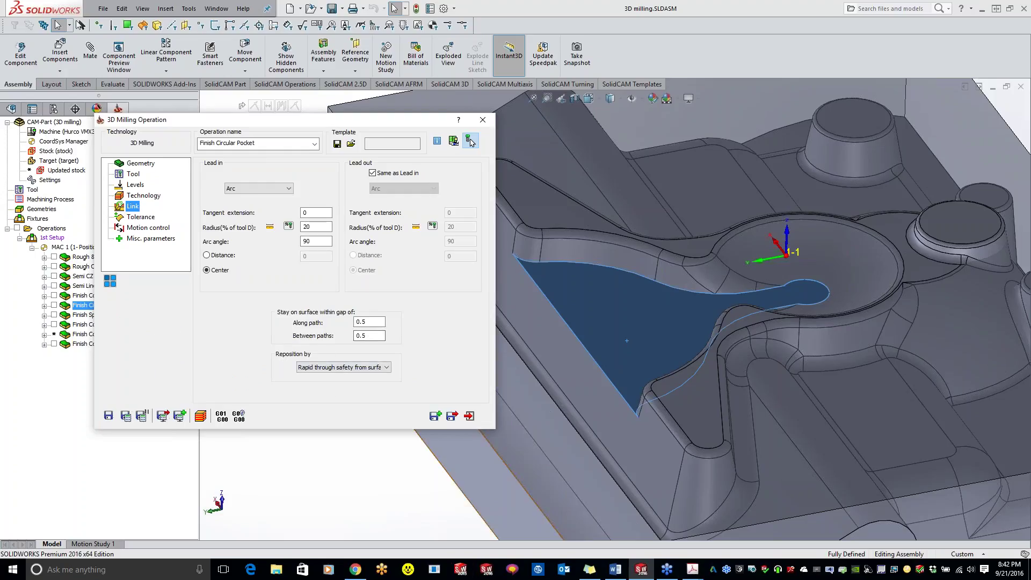
{"action": "left_click", "coordinate": [143, 218]}
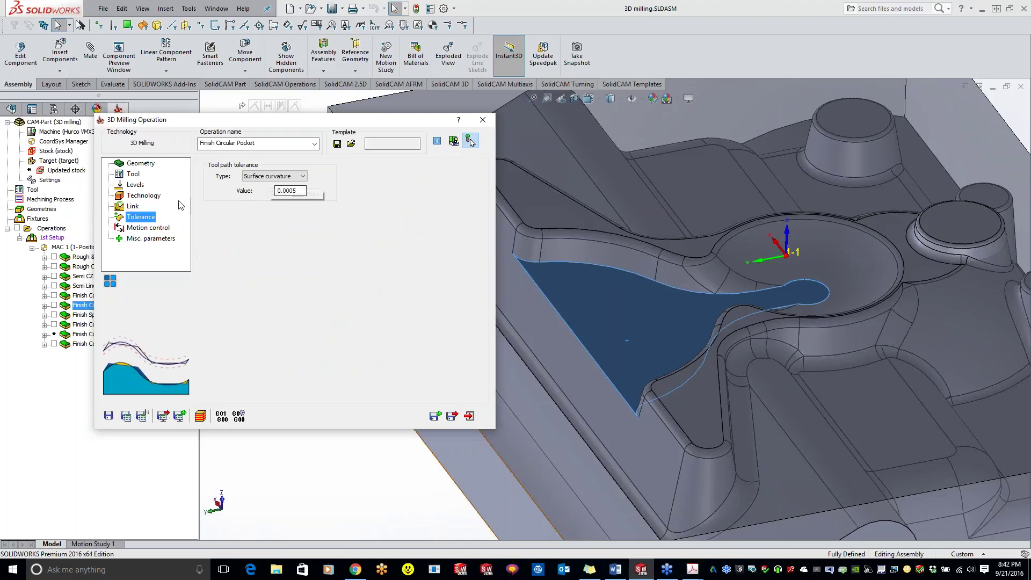
{"action": "left_click", "coordinate": [151, 198]}
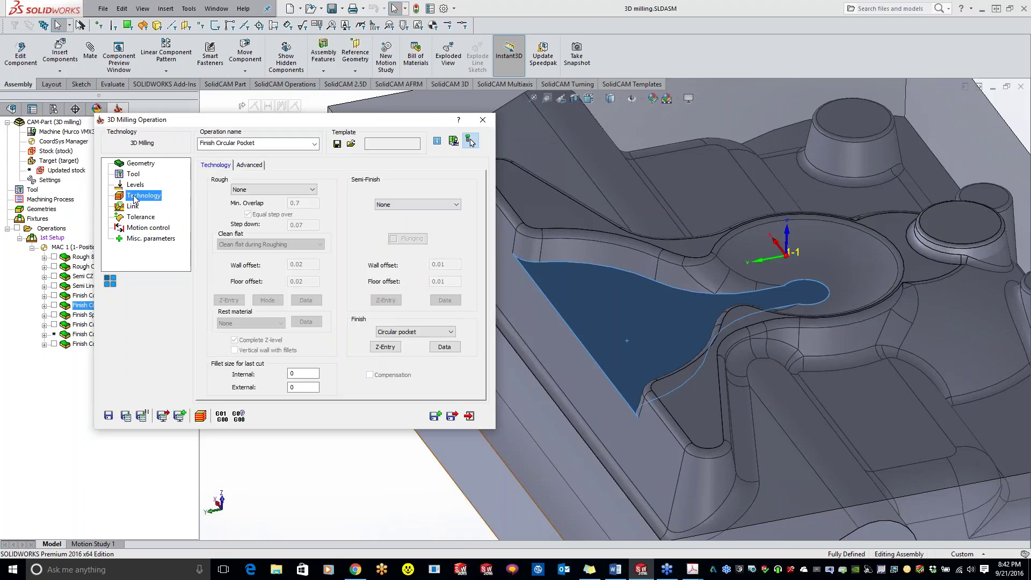
{"action": "left_click", "coordinate": [132, 207]}
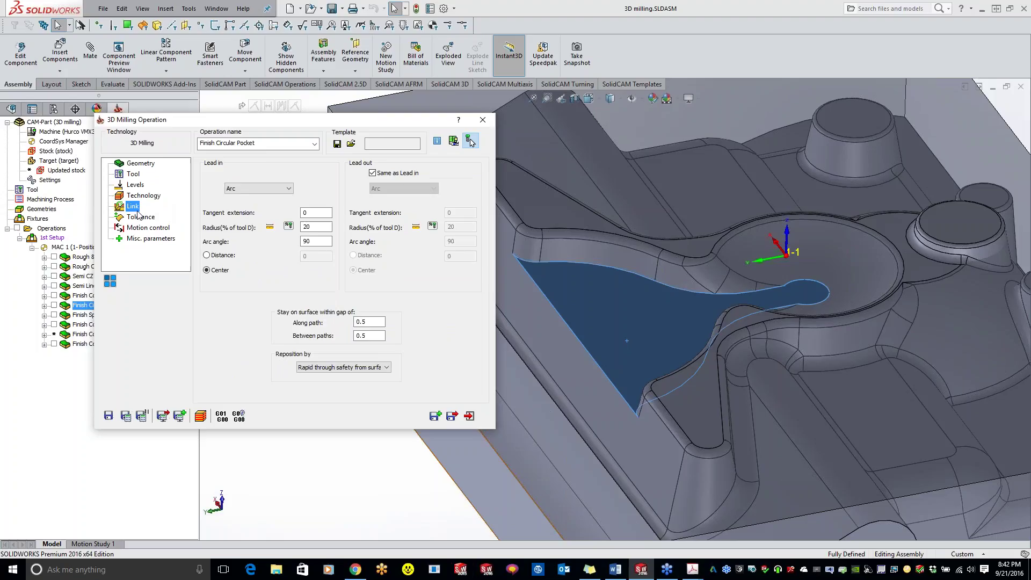
{"action": "left_click", "coordinate": [375, 322]}
{"action": "left_click", "coordinate": [153, 198]}
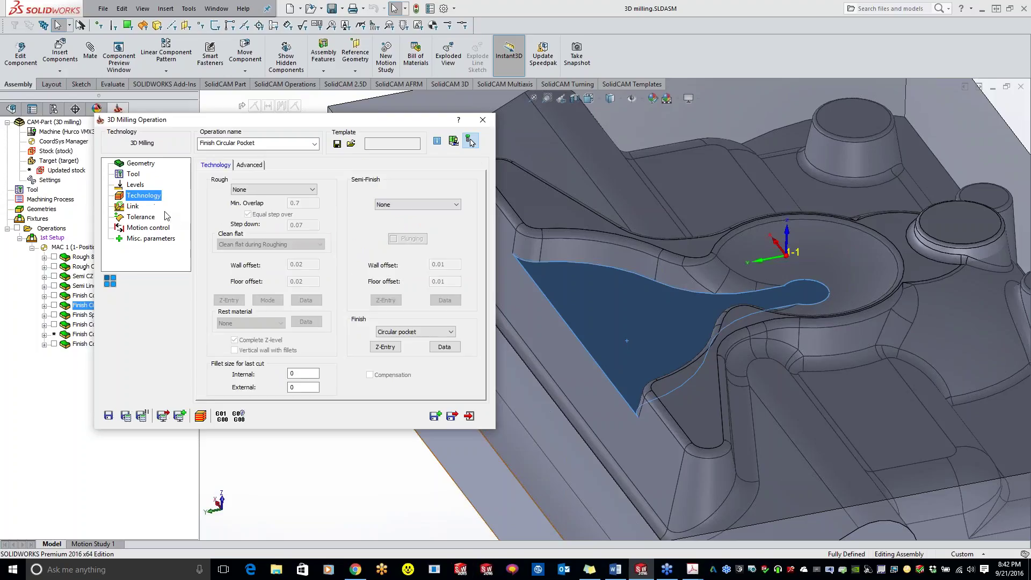
{"action": "left_click", "coordinate": [134, 207]}
{"action": "left_click", "coordinate": [143, 198]}
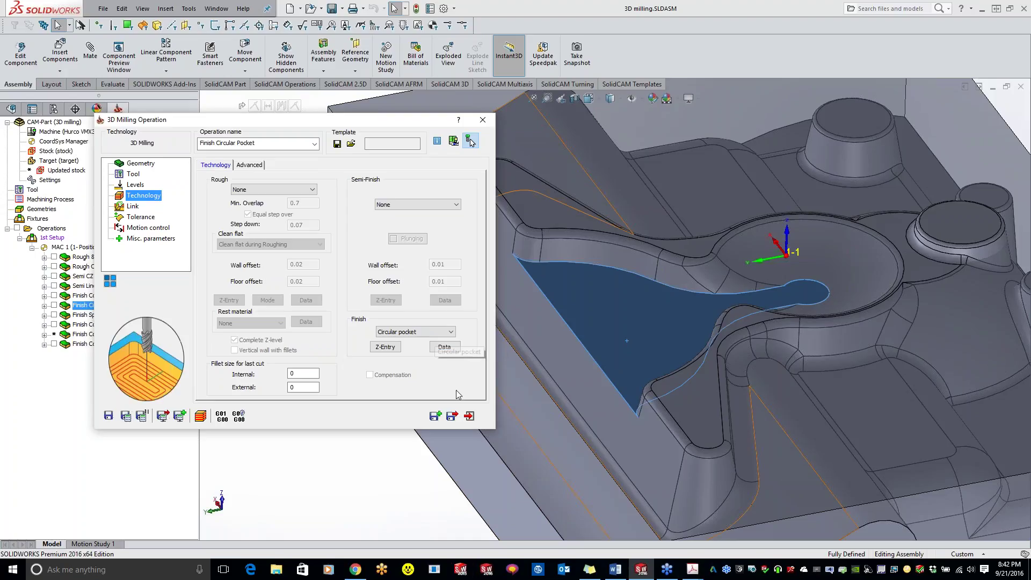
- Close the Finish Circular Pocket operation without calculating from its dialog and calculate its toolpath from the operations list
{"action": "left_click", "coordinate": [200, 418]}
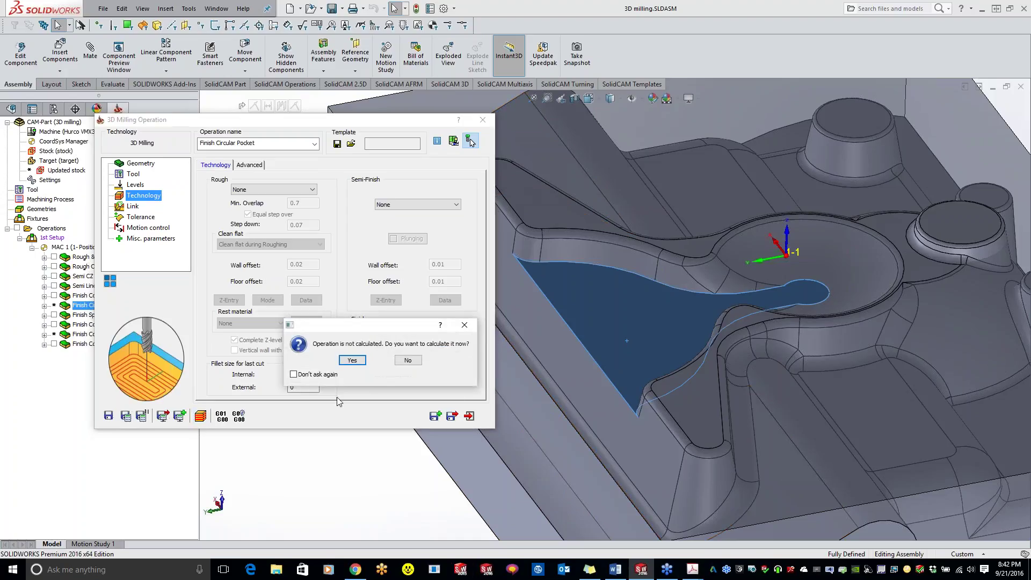
{"action": "left_click", "coordinate": [407, 362]}
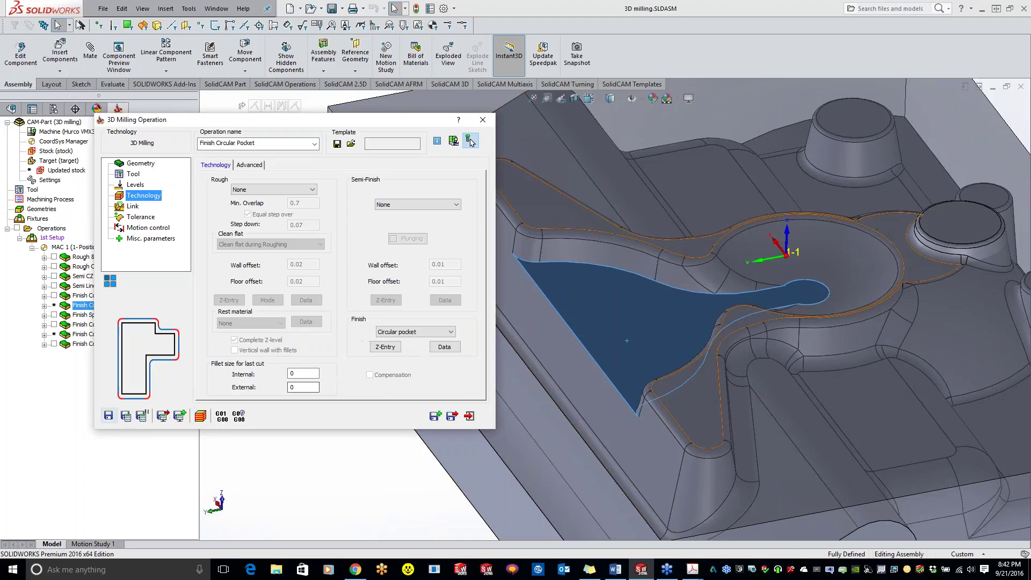
{"action": "left_click", "coordinate": [482, 120]}
{"action": "right_click", "coordinate": [96, 308]}
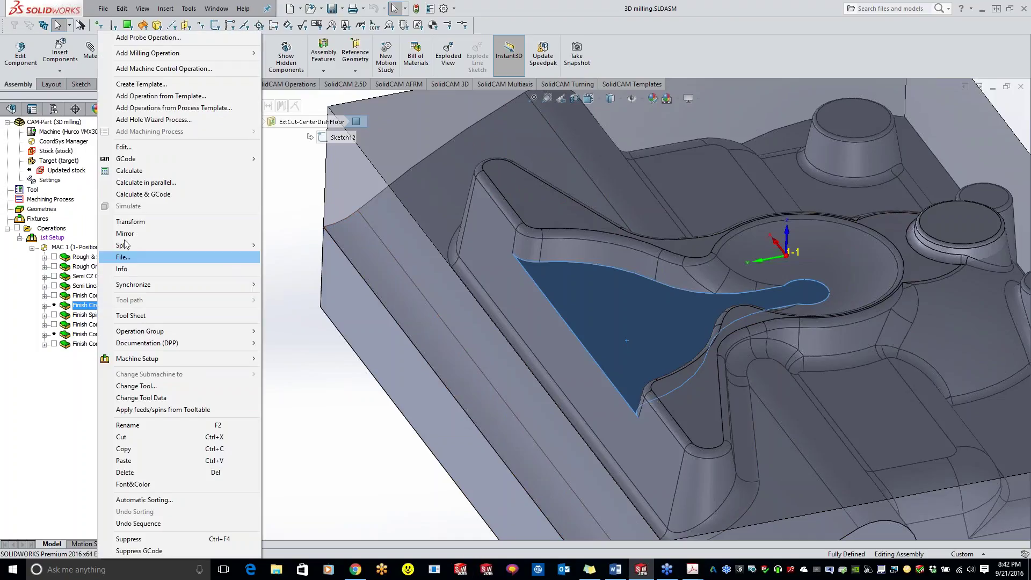
{"action": "left_click", "coordinate": [140, 171]}
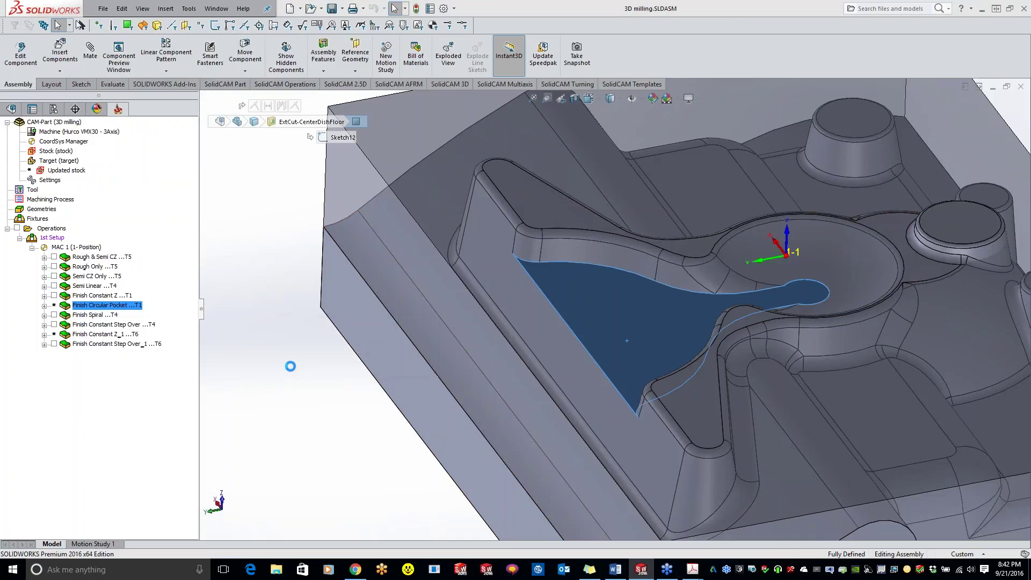
- Open the simulation of Finish Circular Pocket in SolidVerify and view the stock from the front
{"action": "right_click", "coordinate": [119, 310]}
{"action": "left_click", "coordinate": [161, 205]}
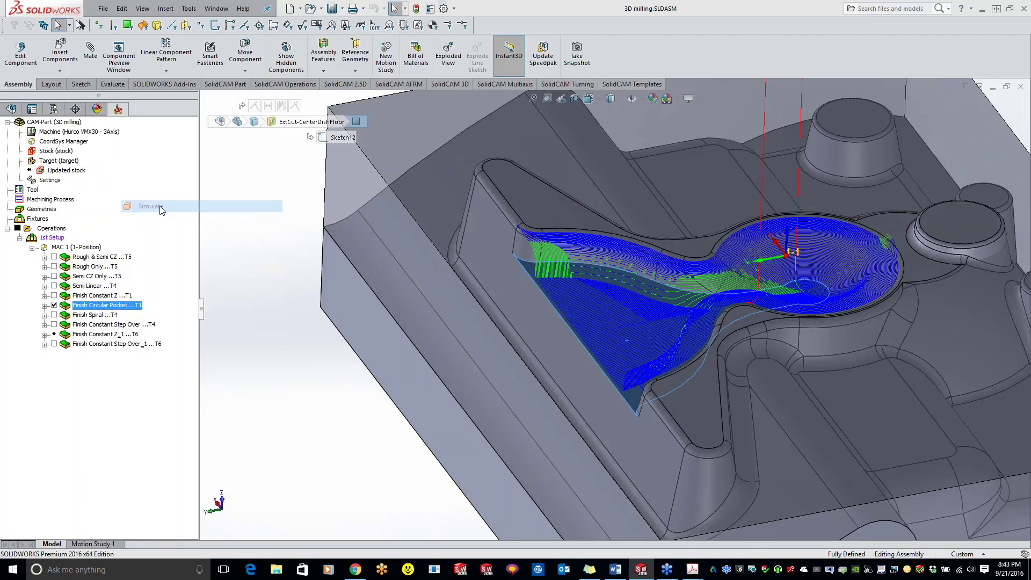
{"action": "left_click", "coordinate": [119, 69]}
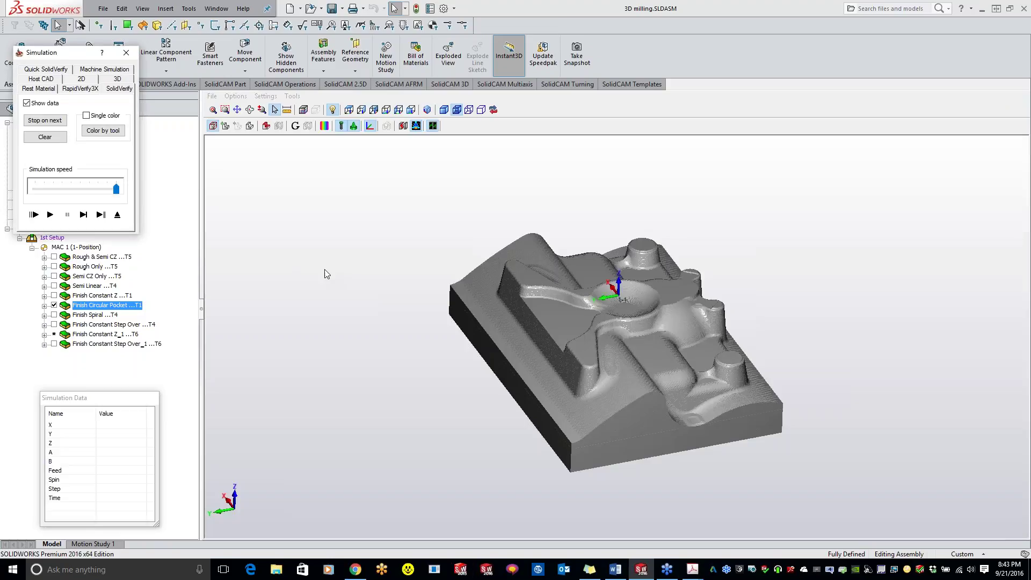
{"action": "middle_click_drag", "start_coordinate": [666, 404], "coordinate": [590, 380]}
{"action": "scroll", "coordinate": [699, 286], "scroll_direction": "up", "scroll_amount": 3}
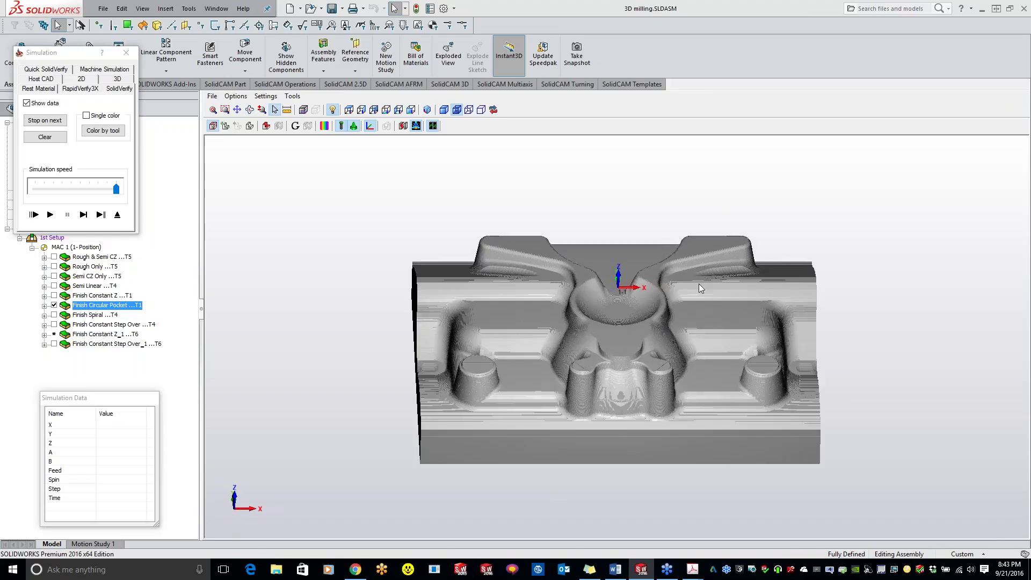
- Set the simulation's animation redraw interval to a fixed step and run the Finish Circular Pocket simulation
{"action": "left_click", "coordinate": [266, 96]}
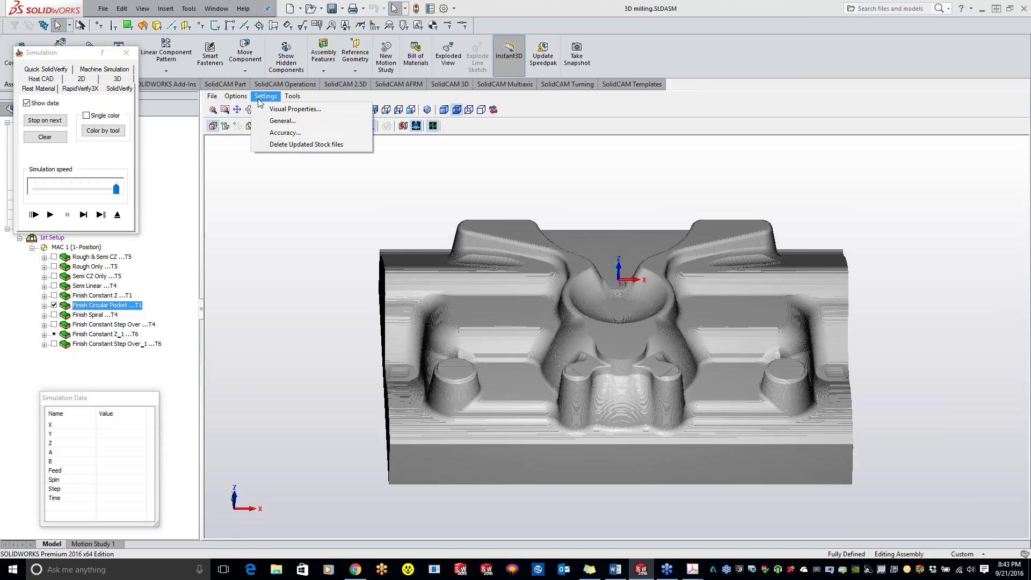
{"action": "left_click", "coordinate": [283, 121]}
{"action": "left_click", "coordinate": [553, 227]}
{"action": "key", "text": "Tab"}
{"action": "type", "text": "0"}
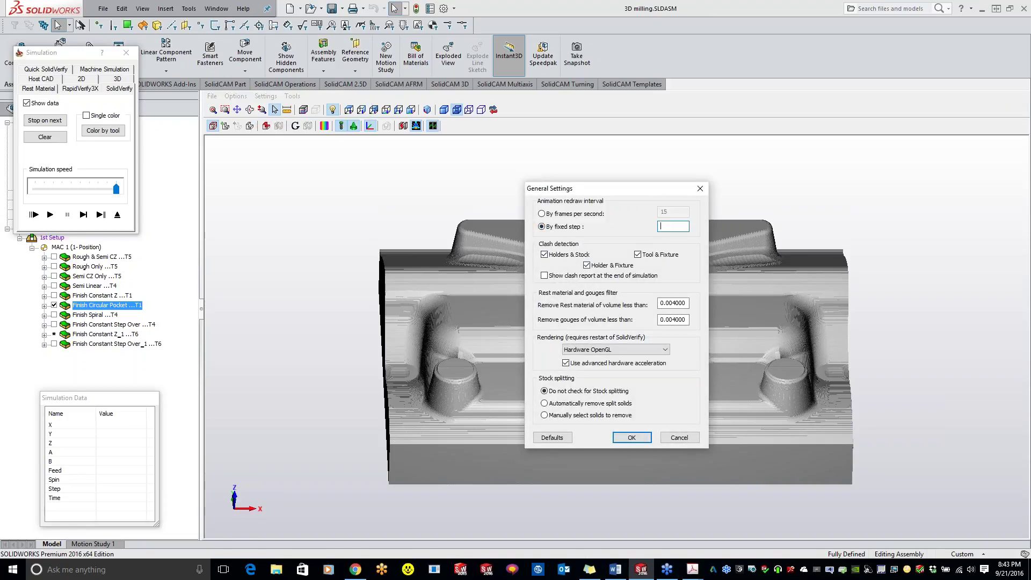
{"action": "left_click", "coordinate": [631, 437]}
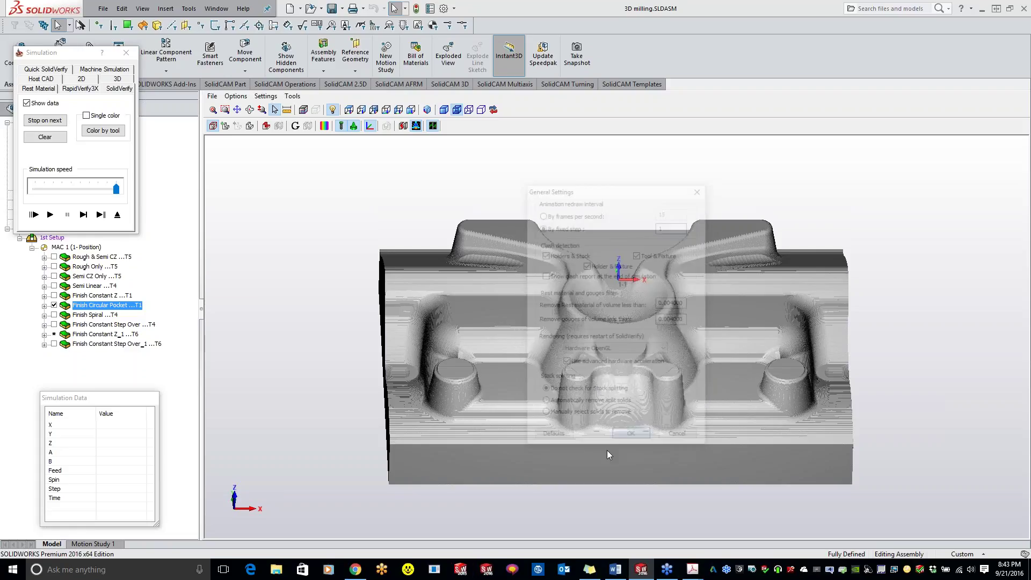
{"action": "left_click", "coordinate": [50, 215]}
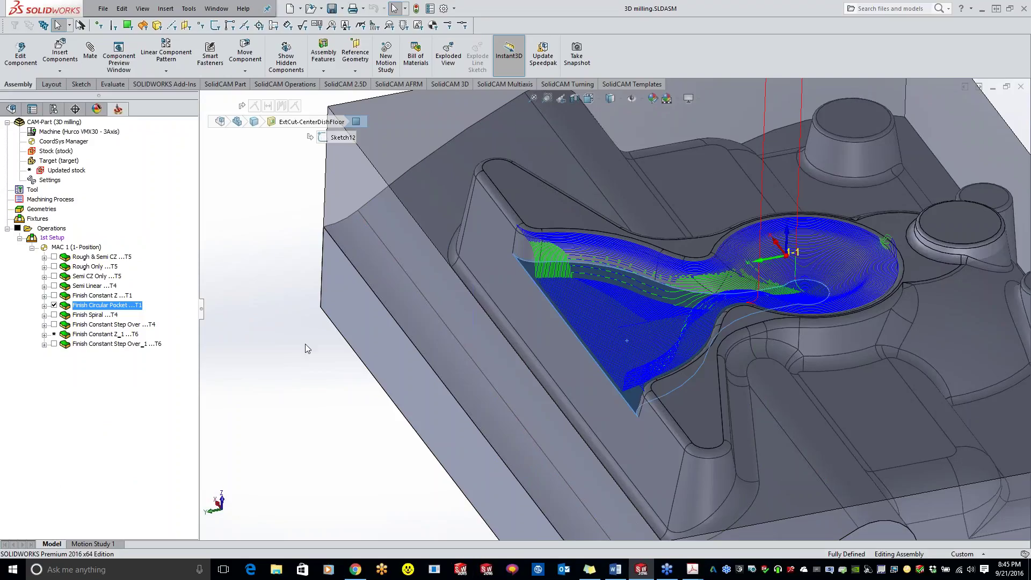
- Hide the Finish Circular Pocket toolpath, open the Finish Spiral operation and display its toolpath on the center dish
{"action": "left_click", "coordinate": [54, 306]}
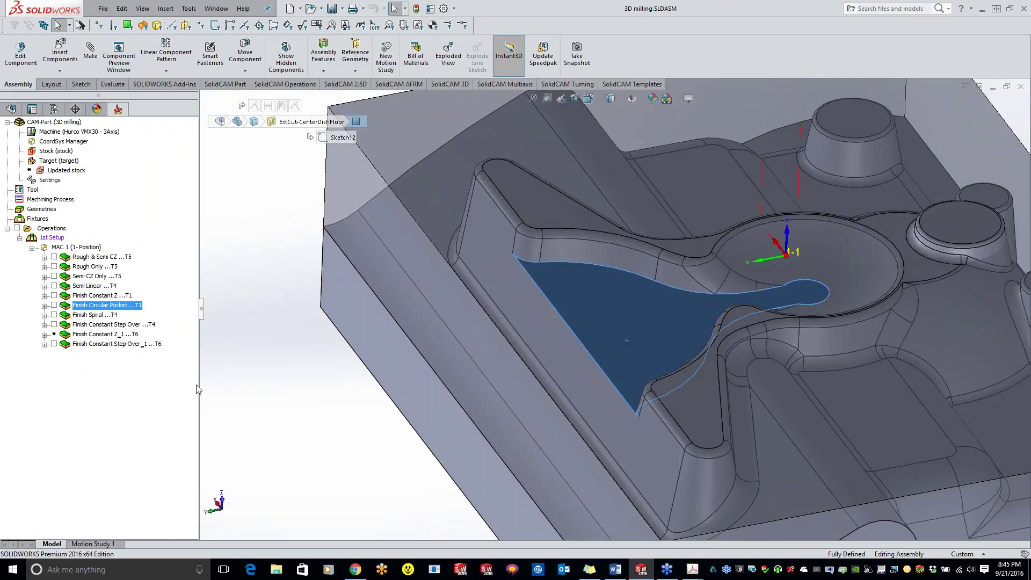
{"action": "double_click", "coordinate": [95, 315]}
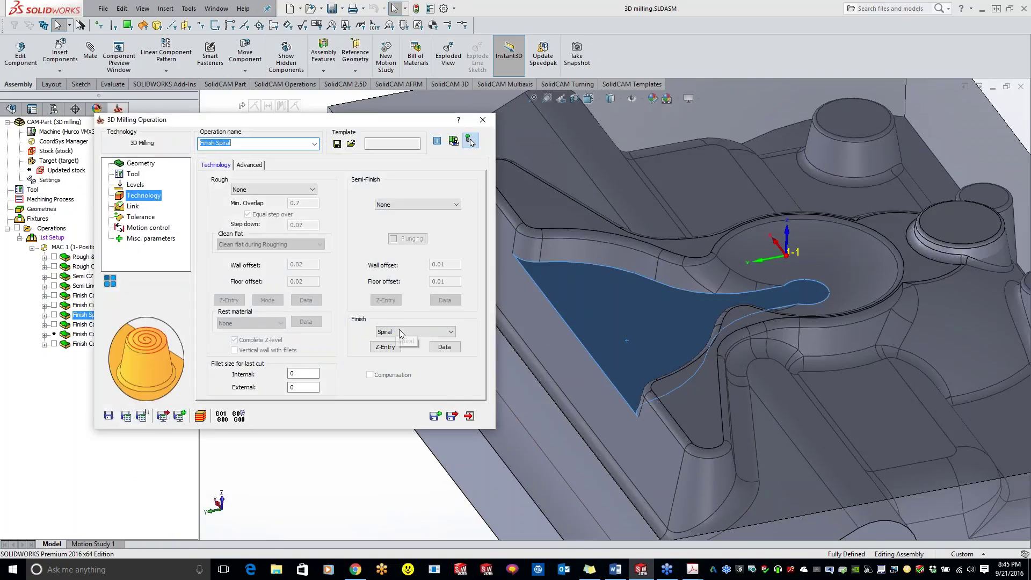
{"action": "left_click", "coordinate": [398, 330]}
{"action": "left_click", "coordinate": [401, 333]}
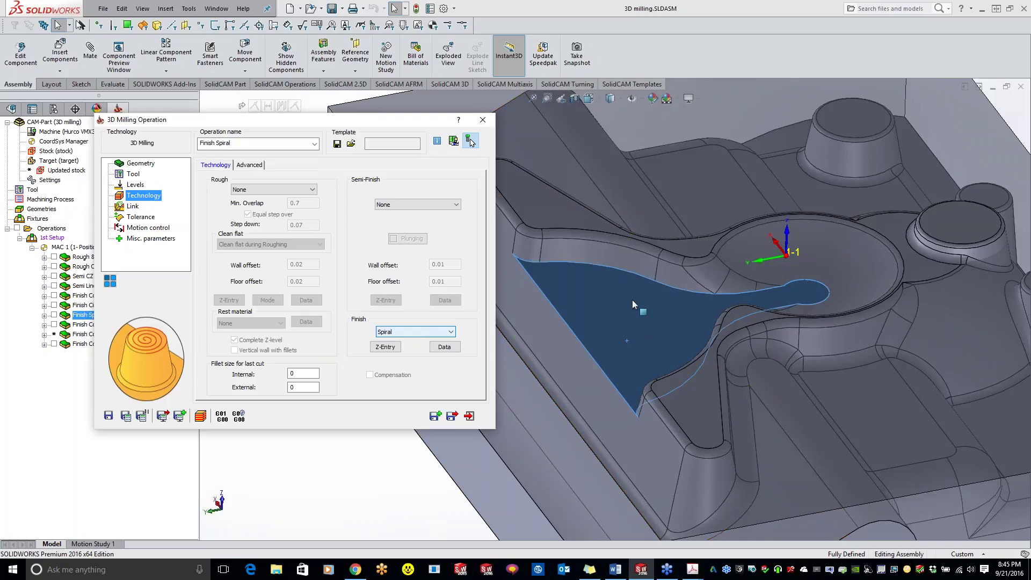
{"action": "left_click", "coordinate": [54, 314]}
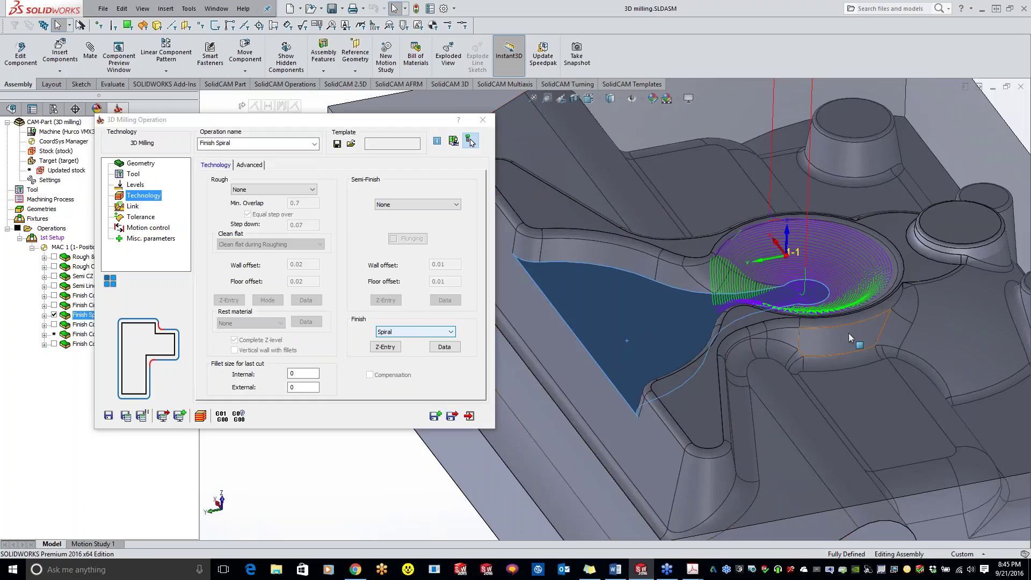
{"action": "mouse_move", "coordinate": [881, 315]}
{"action": "middle_mouse_down"}
{"action": "mouse_move", "coordinate": [784, 315]}
{"action": "mouse_move", "coordinate": [866, 344]}
{"action": "mouse_move", "coordinate": [886, 302]}
{"action": "middle_mouse_up"}
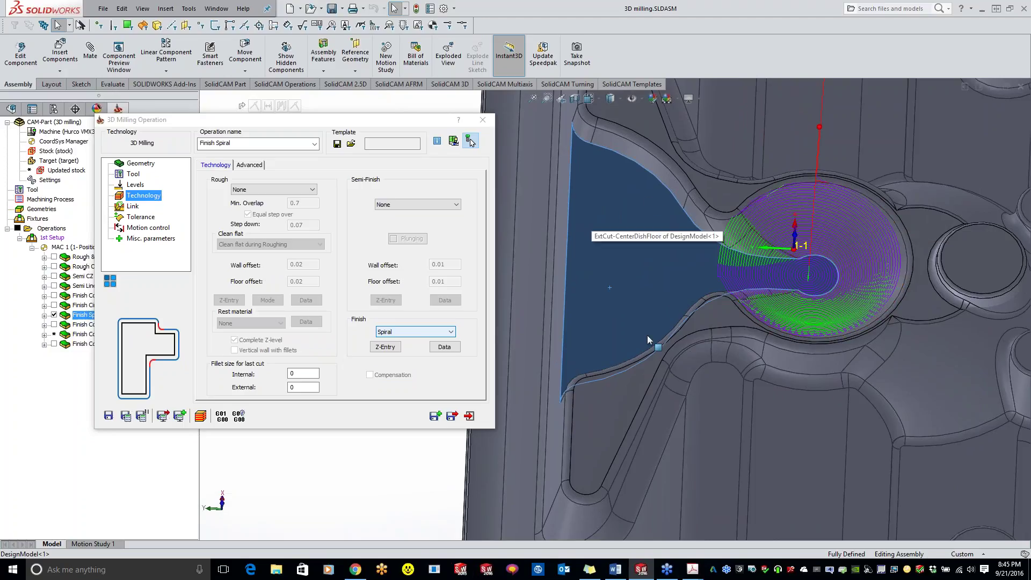
- Review the w_a3 working area of Finish Spiral, displaying its boundary around the dish on the model
{"action": "left_click", "coordinate": [138, 163]}
{"action": "left_click", "coordinate": [265, 240]}
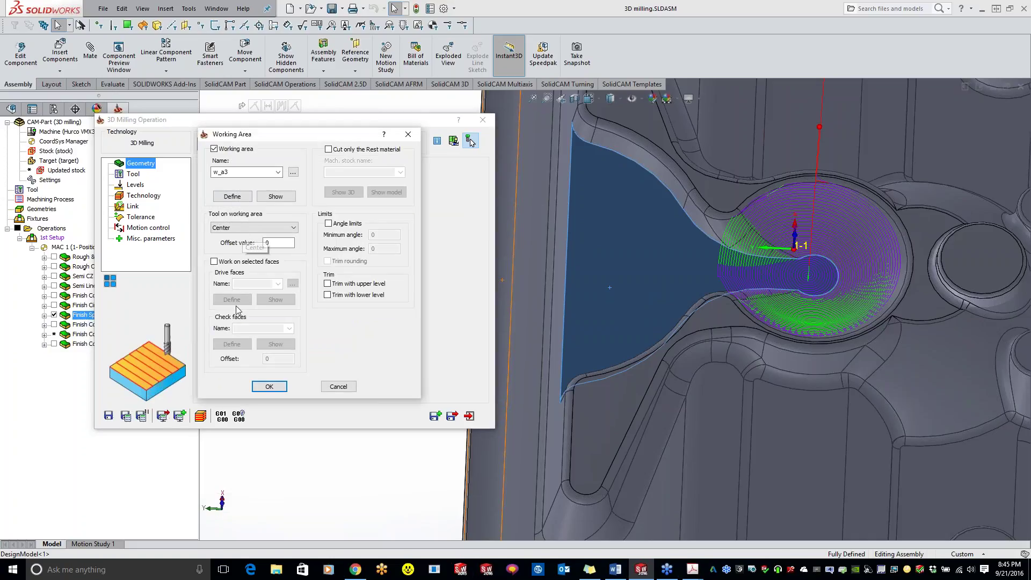
{"action": "left_click", "coordinate": [276, 196]}
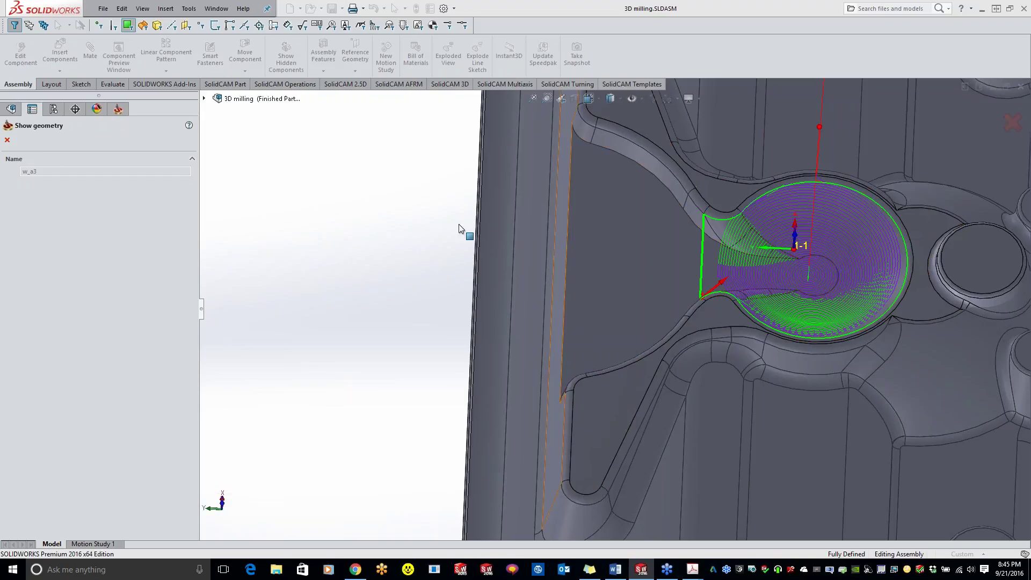
{"action": "left_click", "coordinate": [13, 137]}
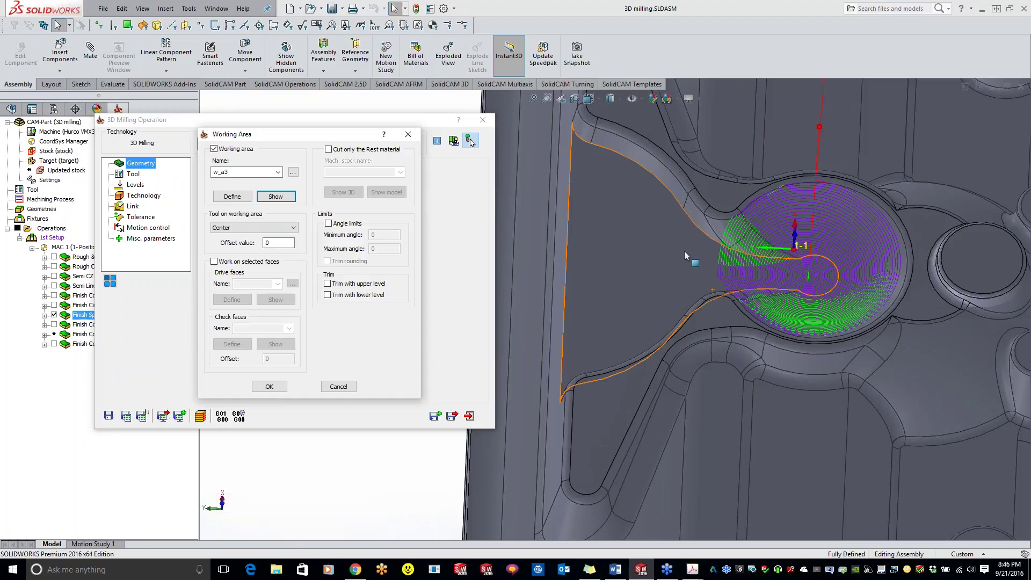
{"action": "left_click", "coordinate": [269, 387]}
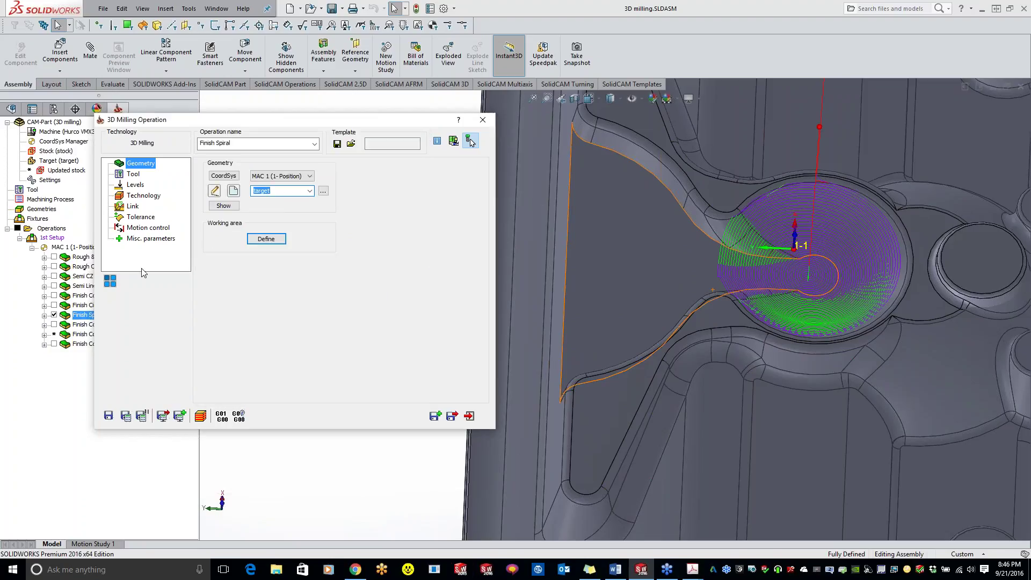
- Review the tool data and the Z-entry strategy of the Finish Spiral operation
{"action": "left_click", "coordinate": [134, 174]}
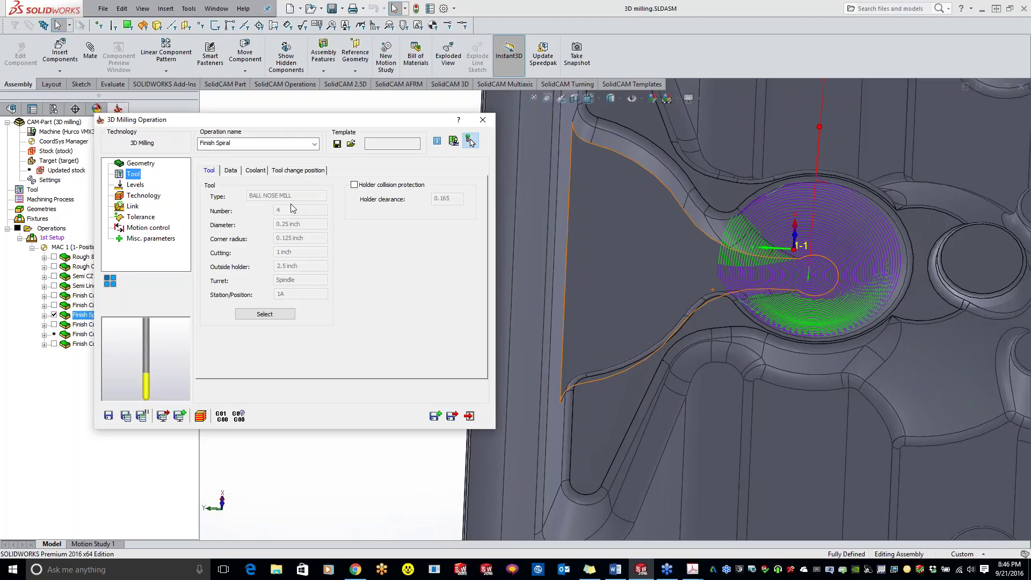
{"action": "left_click", "coordinate": [142, 196]}
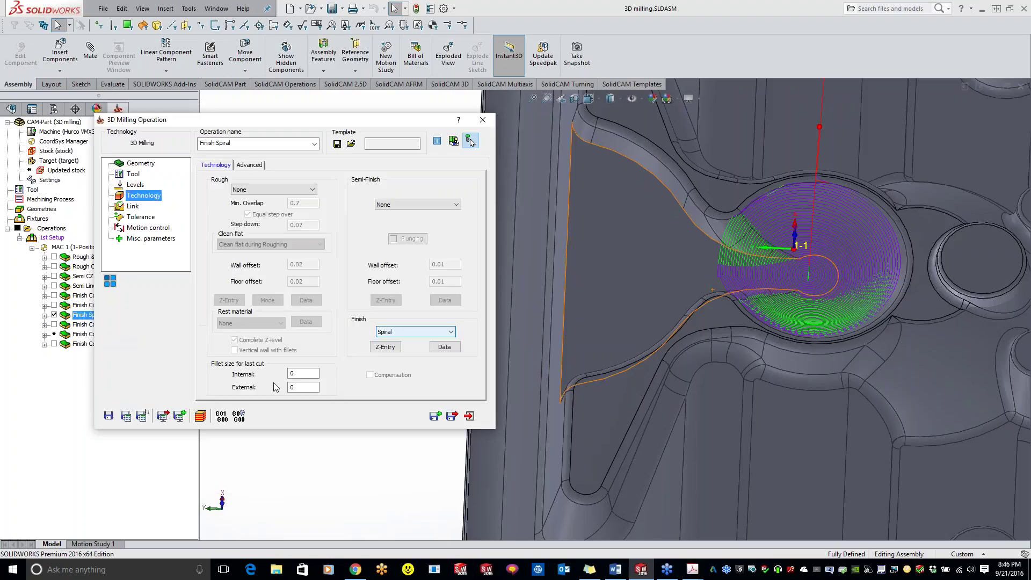
{"action": "left_click", "coordinate": [389, 349]}
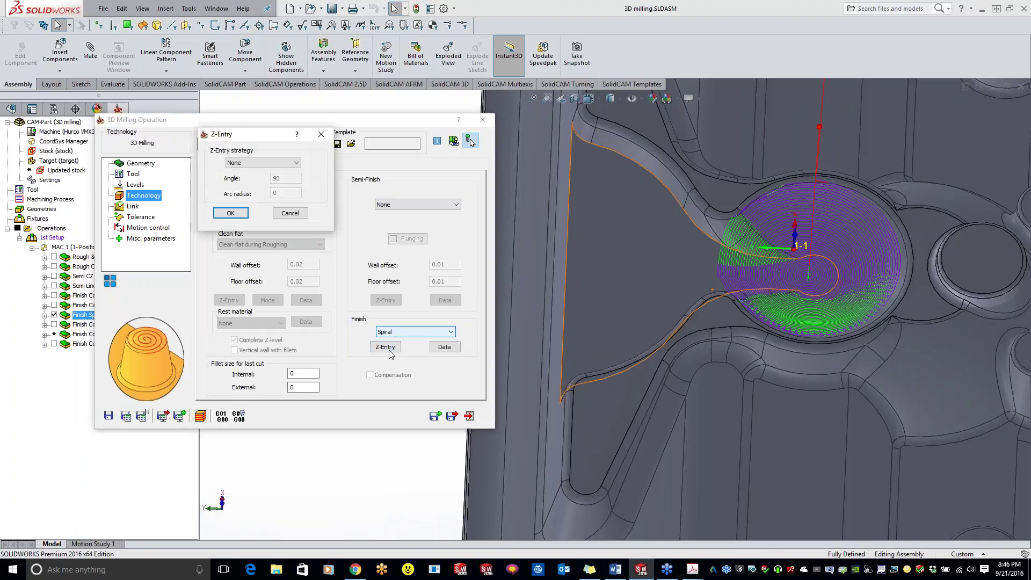
{"action": "left_click", "coordinate": [230, 213]}
- Review the spiral finish data, including path type, cutting direction, the start, end and delta angles, radius and toolpath connections
{"action": "left_click", "coordinate": [444, 349]}
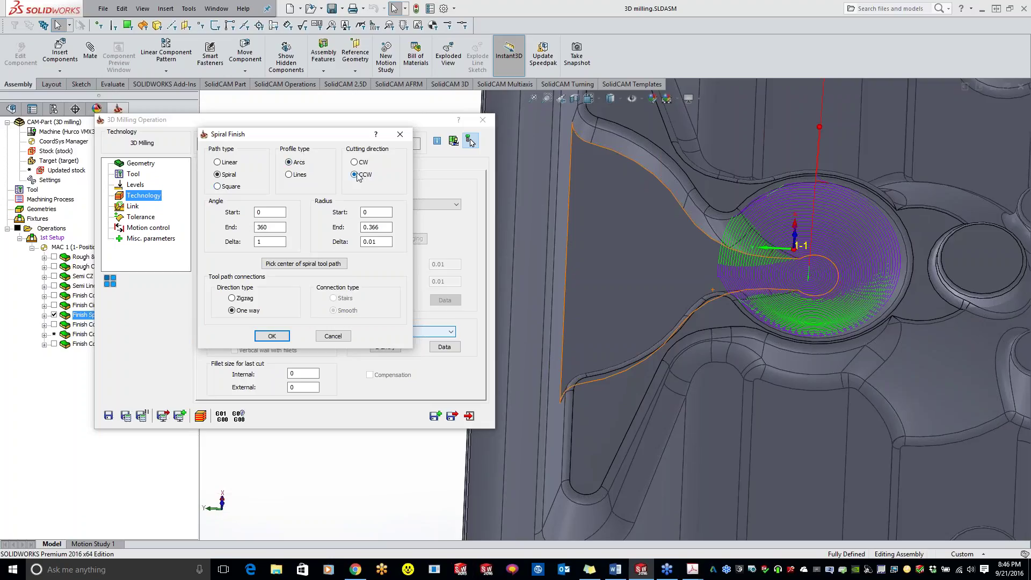
{"action": "left_click", "coordinate": [276, 210]}
{"action": "left_click", "coordinate": [275, 227]}
{"action": "left_click", "coordinate": [273, 243]}
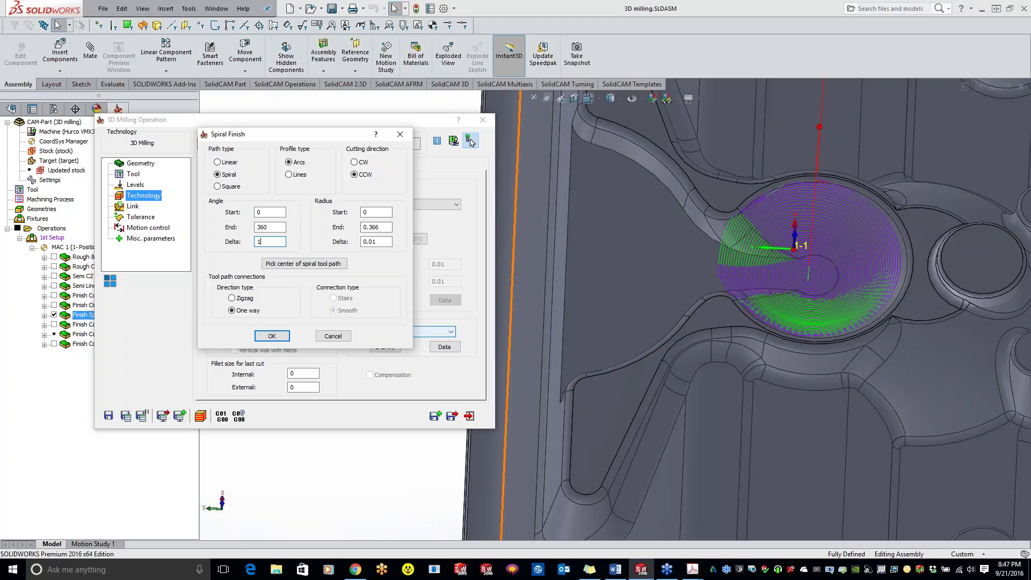
{"action": "left_click", "coordinate": [272, 337]}
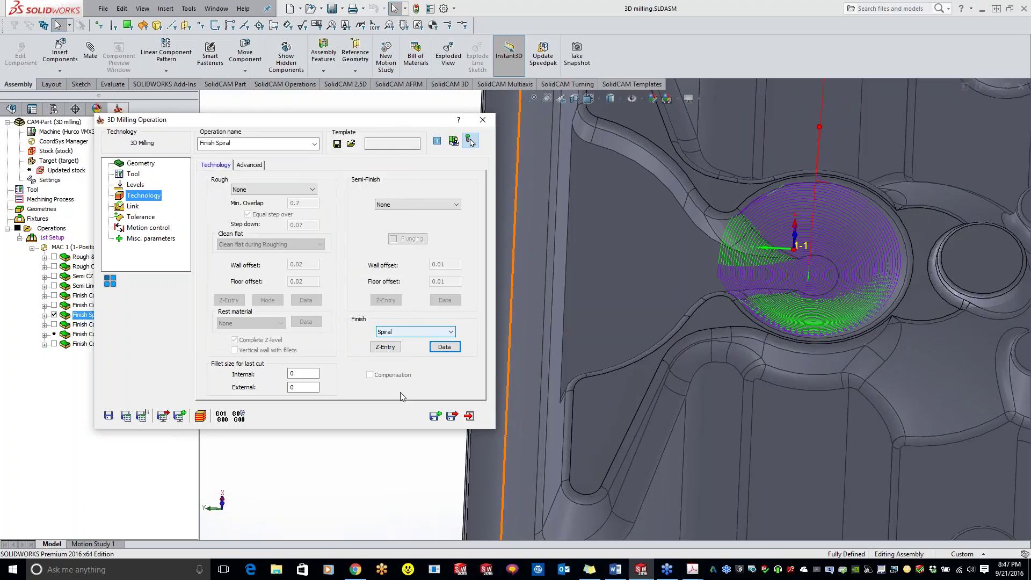
- Compare the w_a3 boundary and tool-on-working-area option with the spiral toolpath in the dish
{"action": "left_click", "coordinate": [135, 163]}
{"action": "left_click", "coordinate": [270, 241]}
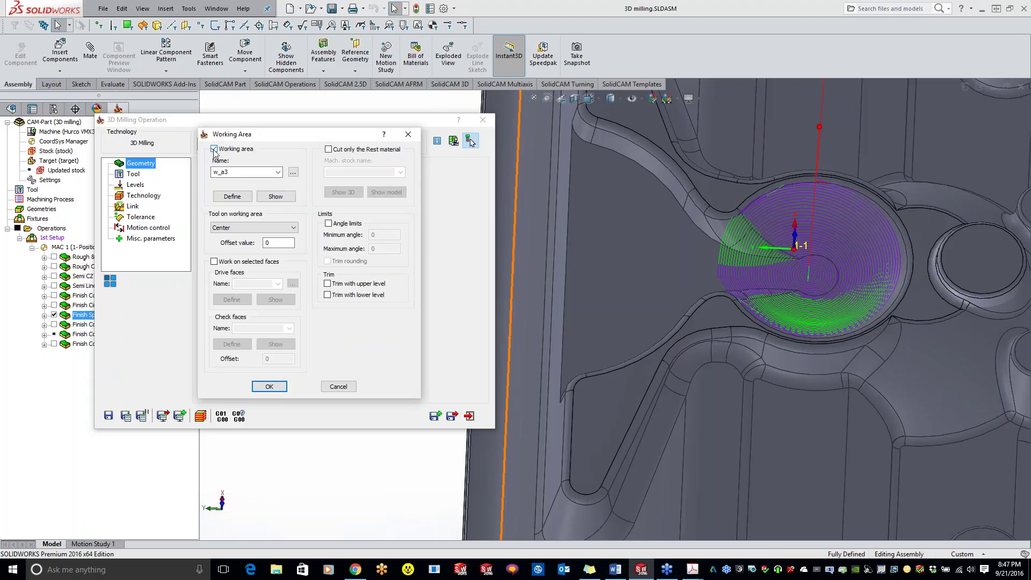
{"action": "left_click", "coordinate": [275, 196]}
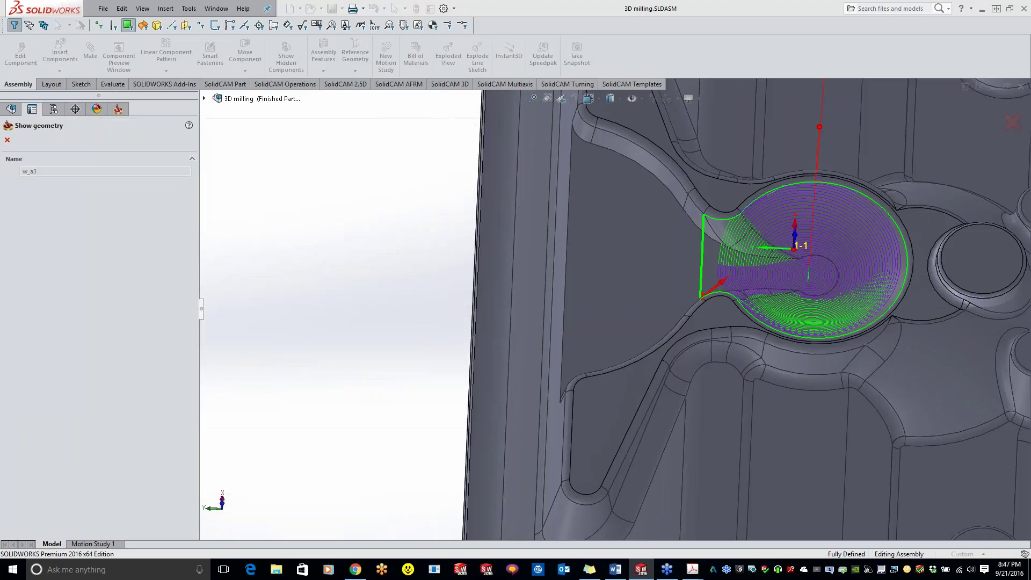
{"action": "left_click", "coordinate": [7, 140]}
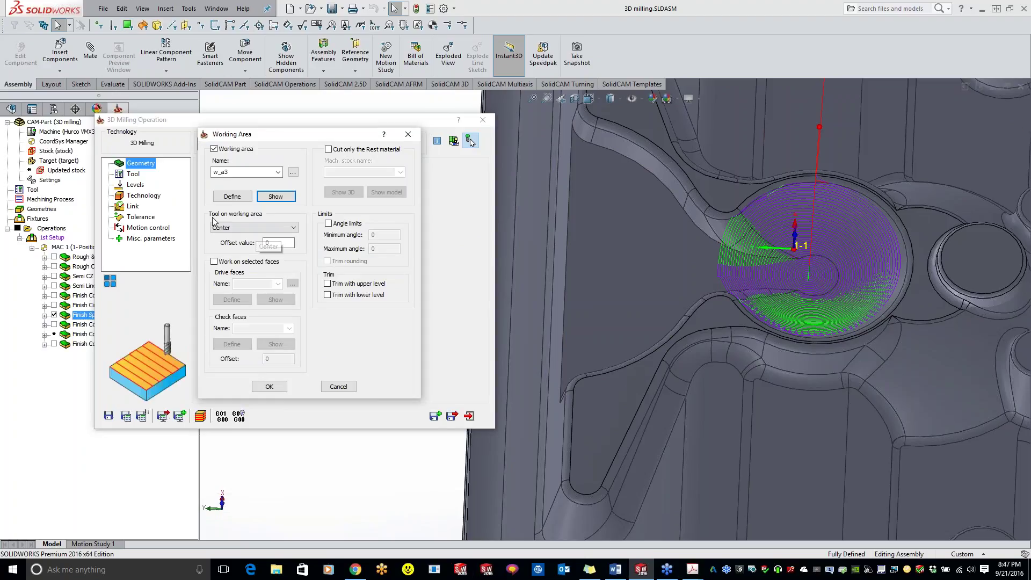
{"action": "middle_click_drag", "start_coordinate": [795, 376], "coordinate": [783, 193]}
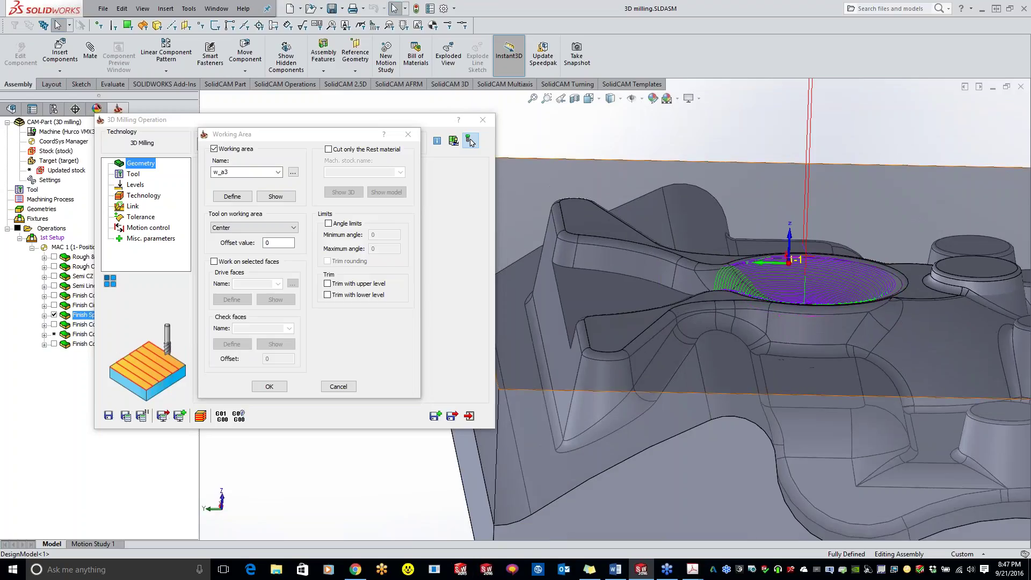
{"action": "left_click", "coordinate": [408, 134]}
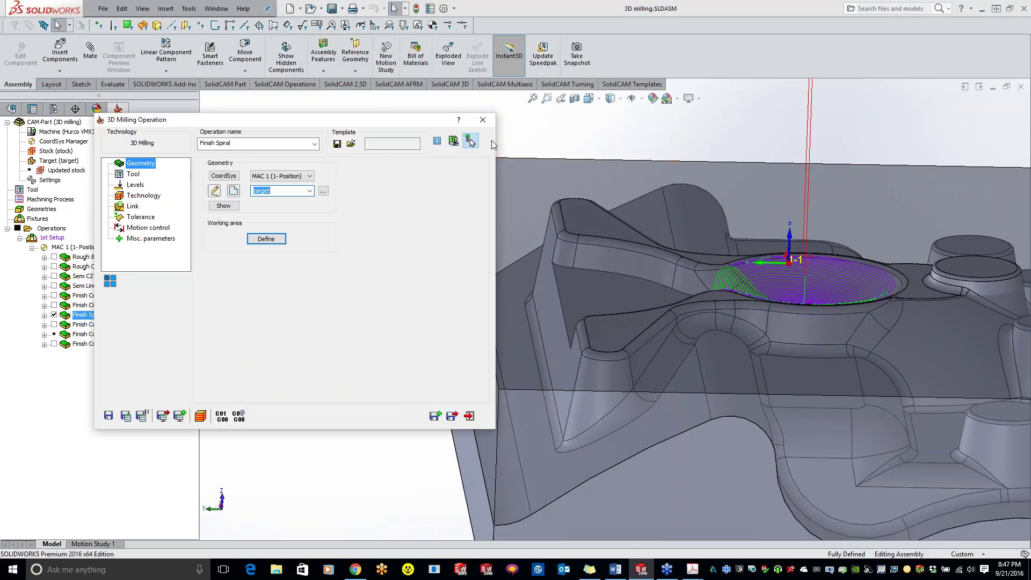
- Review the positioning and milling levels of Finish Spiral and inspect its toolpath on the whole part from several angles
{"action": "key", "text": "f"}
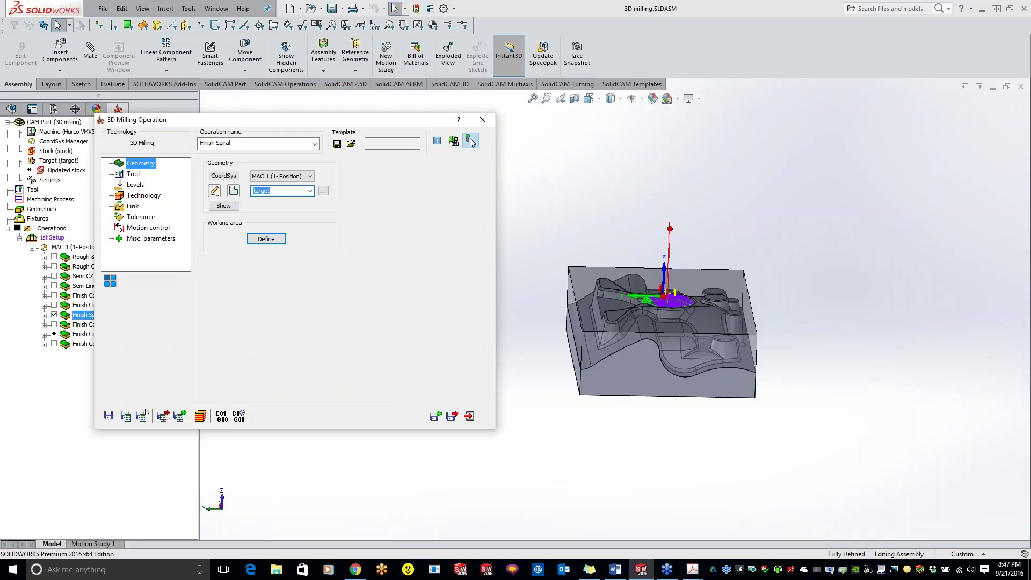
{"action": "left_click", "coordinate": [136, 187]}
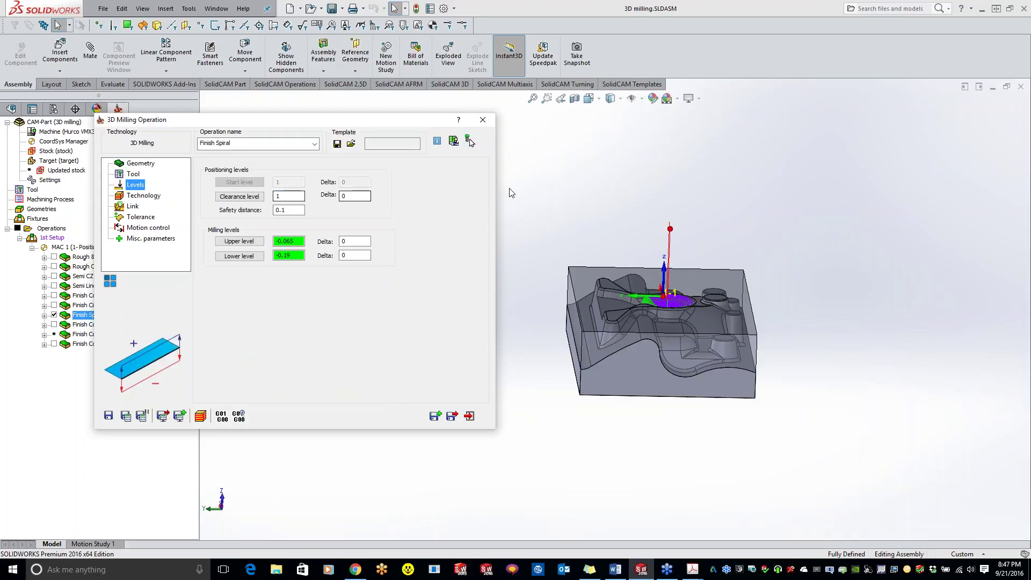
{"action": "left_click", "coordinate": [135, 174]}
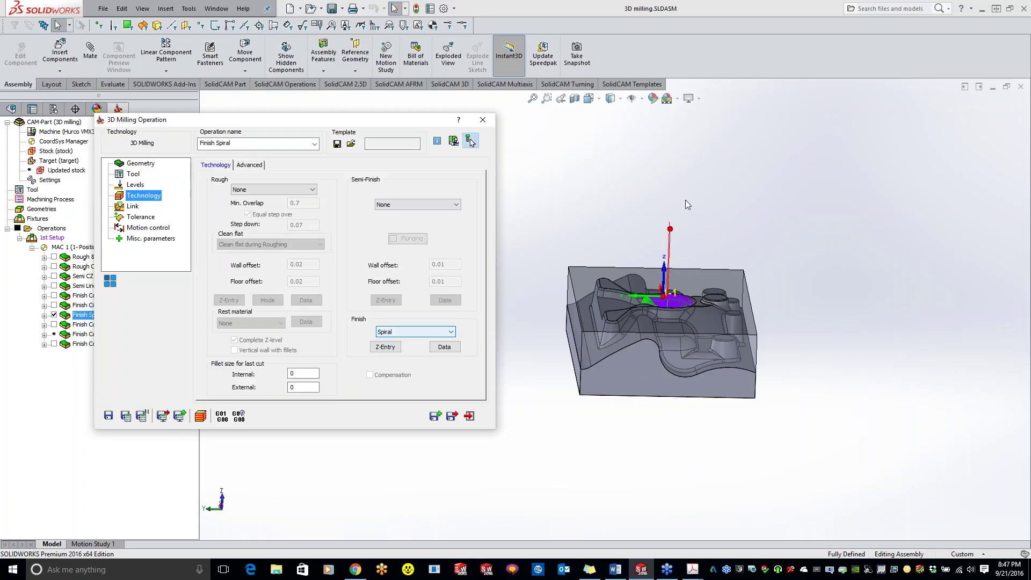
{"action": "middle_click_drag", "start_coordinate": [684, 246], "coordinate": [641, 310]}
{"action": "scroll", "coordinate": [640, 306], "scroll_direction": "down", "scroll_amount": 7}
{"action": "scroll", "coordinate": [596, 315], "scroll_direction": "up", "scroll_amount": 6}
{"action": "scroll", "coordinate": [596, 315], "scroll_direction": "down", "scroll_amount": 2}
{"action": "scroll", "coordinate": [596, 315], "scroll_direction": "down", "scroll_amount": 2}
{"action": "middle_click_drag", "start_coordinate": [596, 316], "coordinate": [593, 364]}
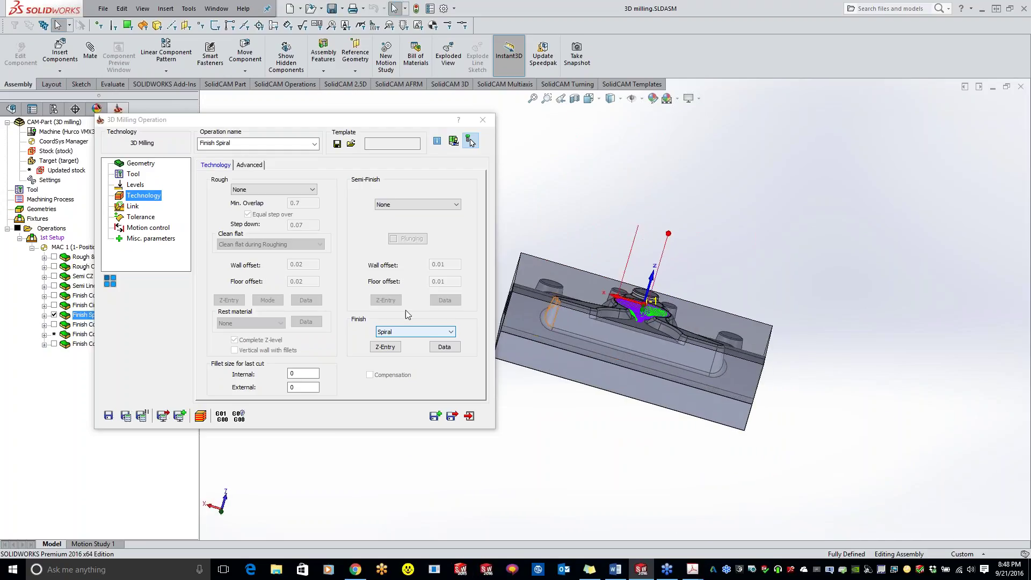
- Inspect the Finish Spiral toolpath in the dish in relation to the whole mold part
{"action": "left_click", "coordinate": [467, 141]}
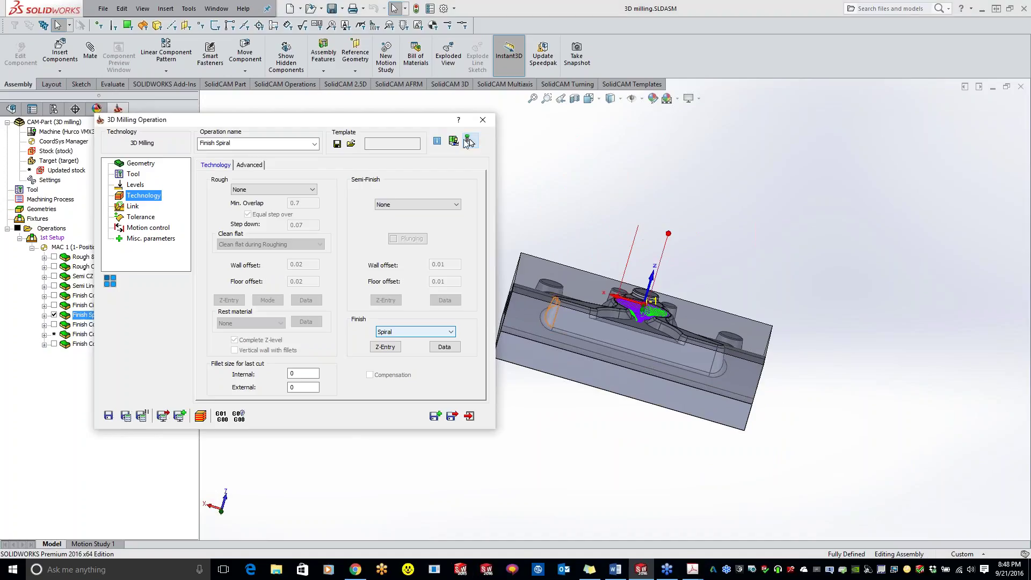
{"action": "left_click", "coordinate": [469, 140]}
{"action": "mouse_move", "coordinate": [347, 122]}
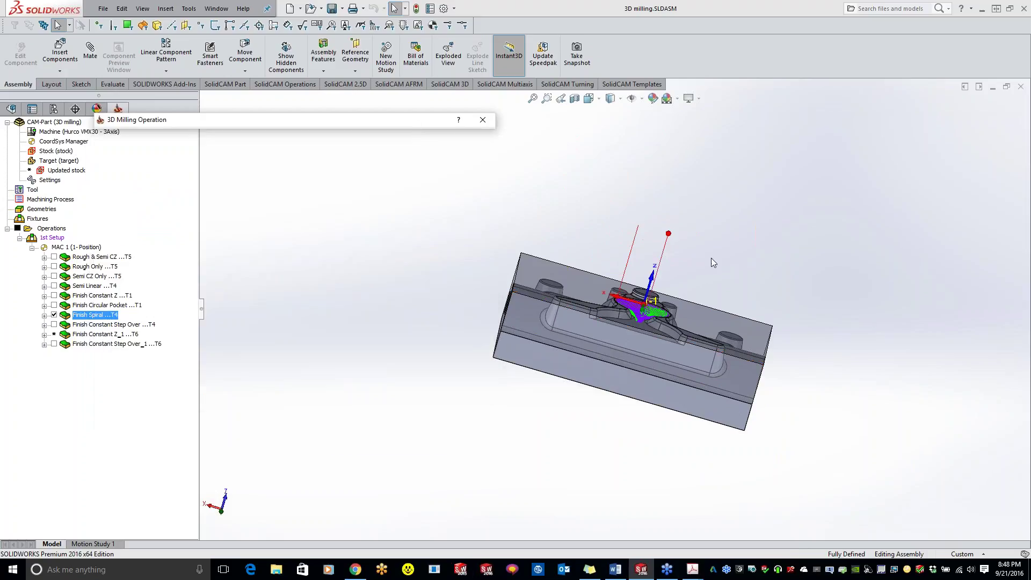
{"action": "scroll", "coordinate": [649, 276], "scroll_direction": "up", "scroll_amount": 5}
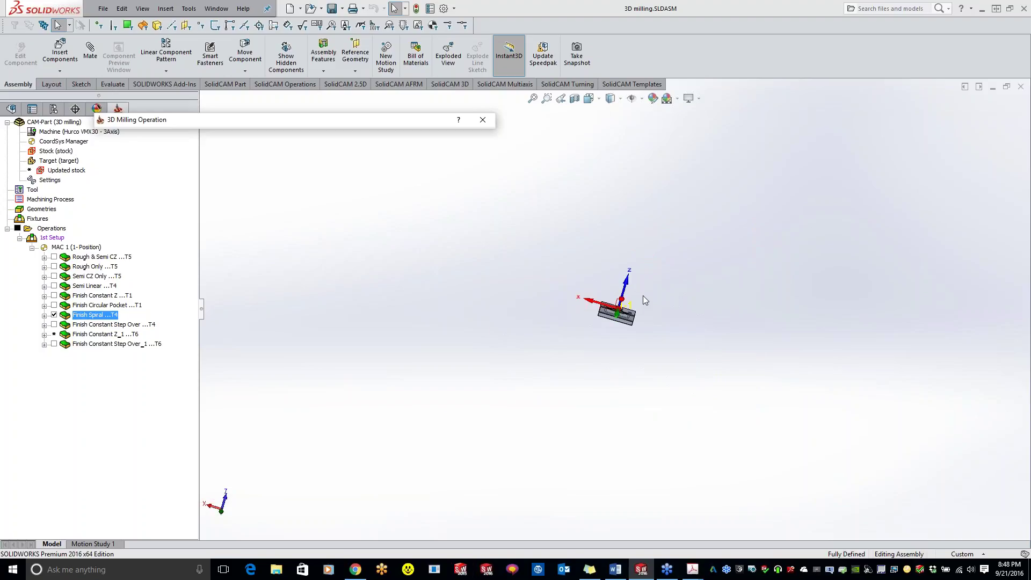
{"action": "scroll", "coordinate": [524, 399], "scroll_direction": "down", "scroll_amount": 8}
{"action": "middle_click_drag", "start_coordinate": [578, 235], "coordinate": [579, 237]}
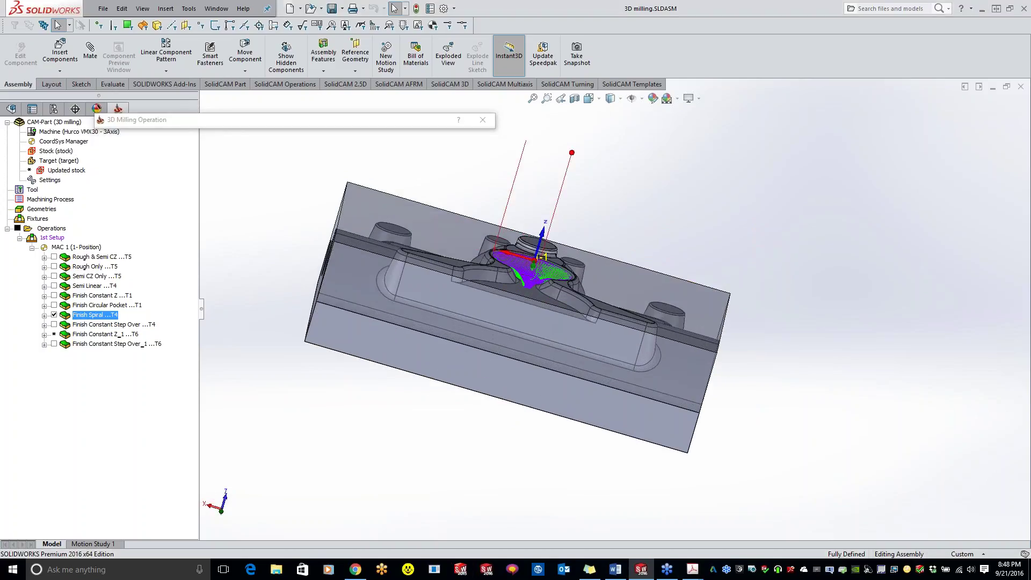
- Review the w_a3 boundary and the tool-on-working-area options of Finish Spiral, leaving the working area unchanged
{"action": "left_click", "coordinate": [316, 122]}
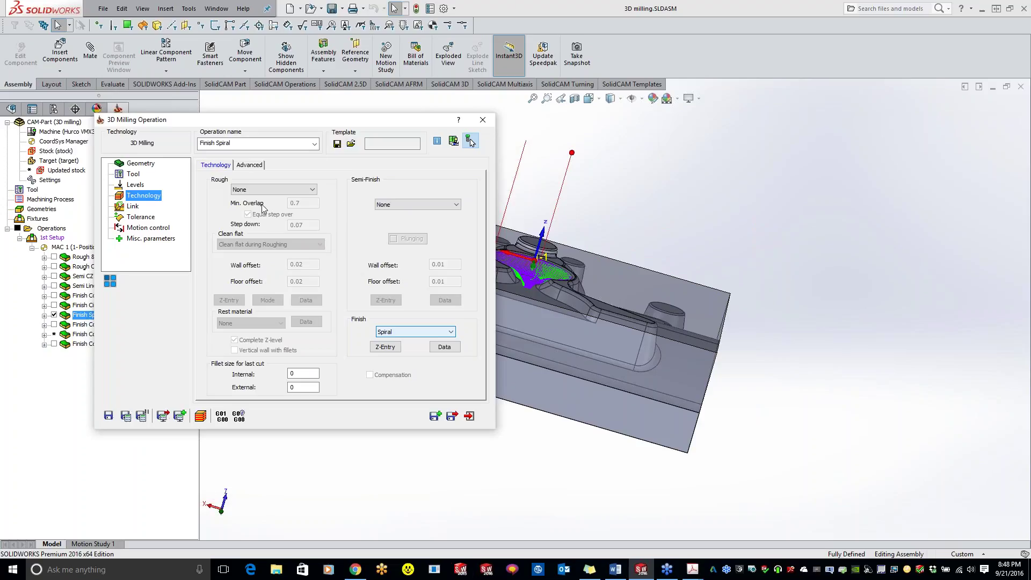
{"action": "left_click", "coordinate": [143, 165]}
{"action": "left_click", "coordinate": [255, 244]}
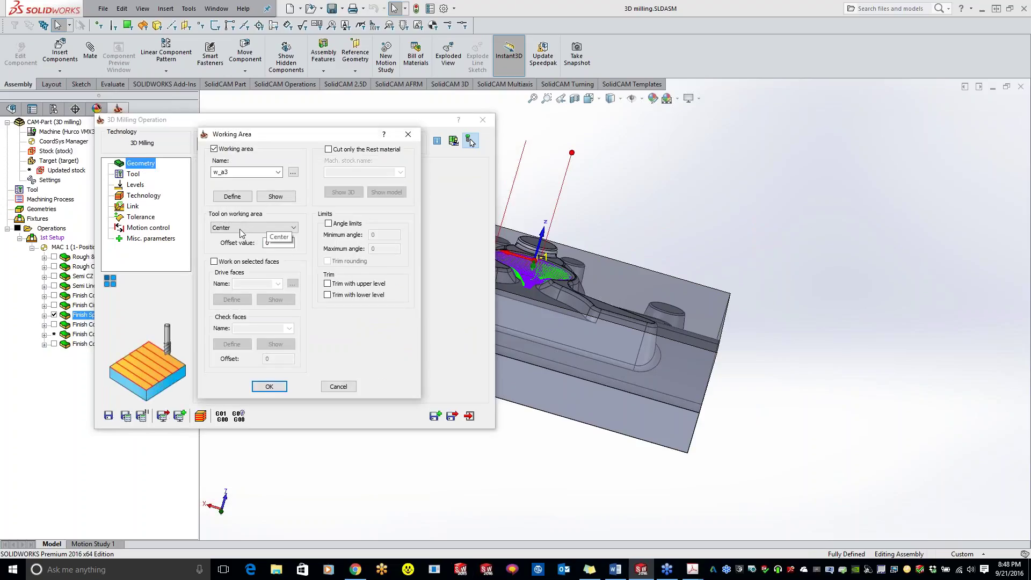
{"action": "left_click", "coordinate": [275, 196]}
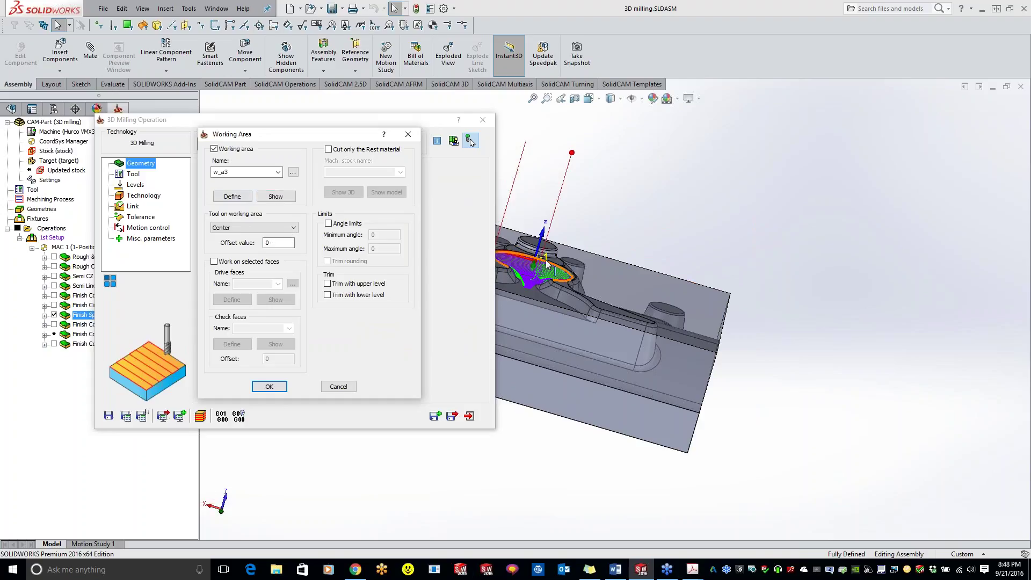
{"action": "left_click", "coordinate": [258, 231]}
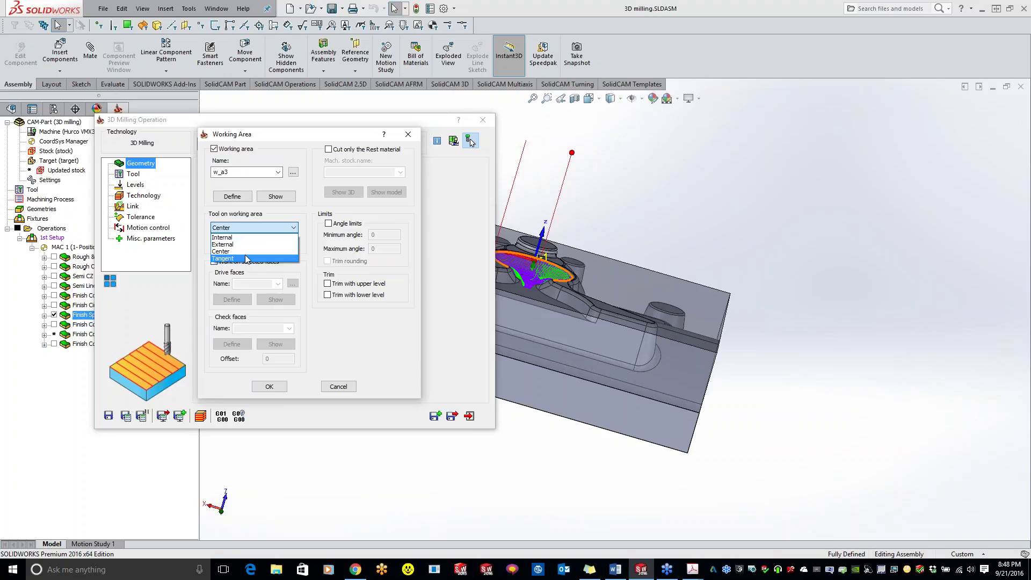
{"action": "left_click", "coordinate": [272, 226]}
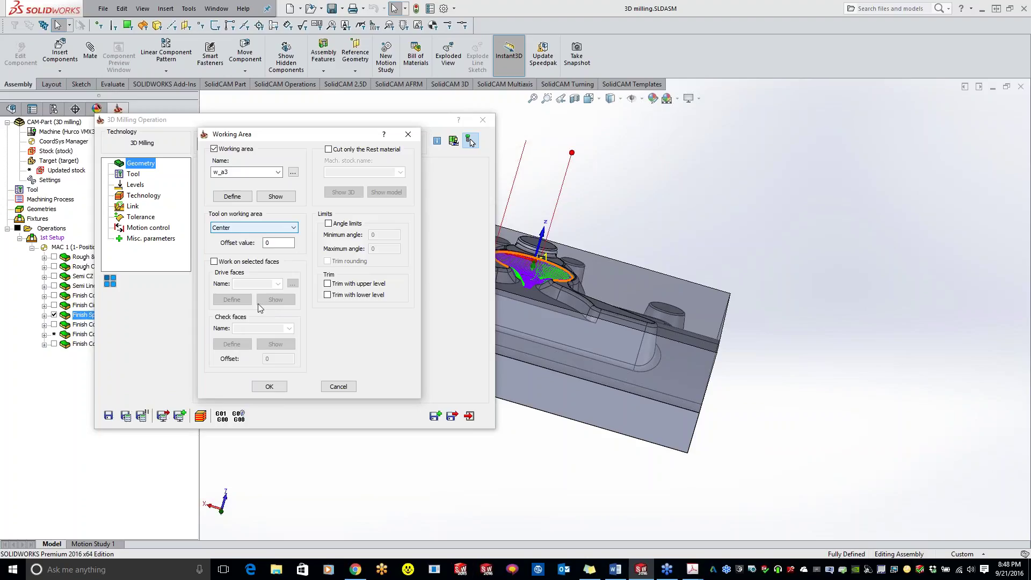
{"action": "left_click", "coordinate": [336, 386]}
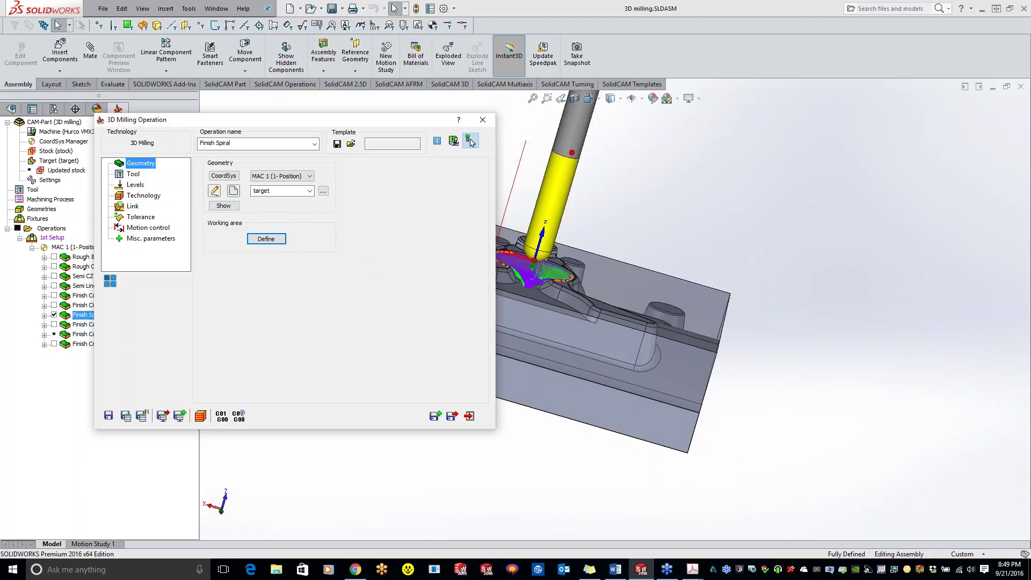
{"action": "left_click", "coordinate": [471, 142]}
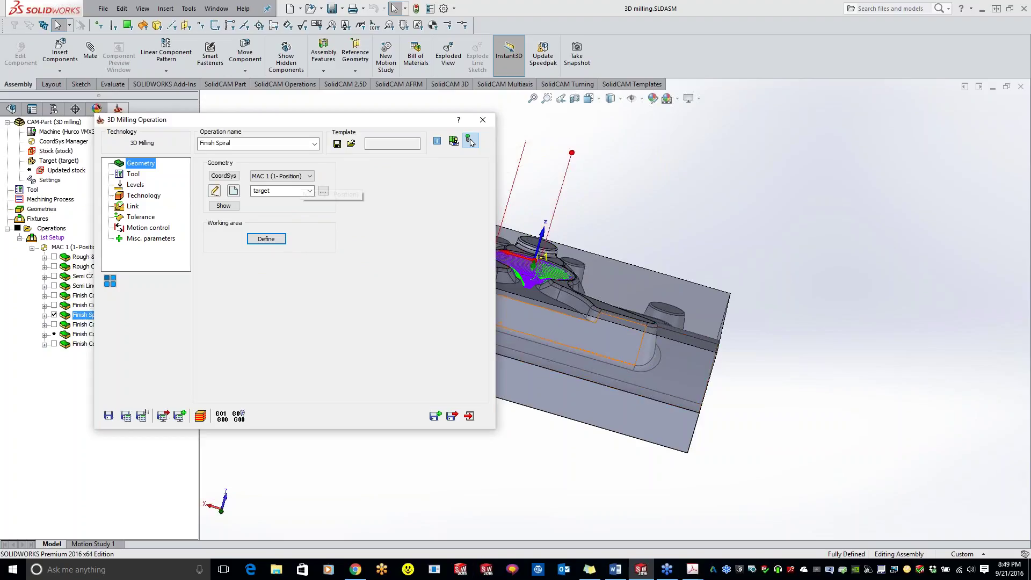
- Restrict the Finish Spiral working area to selected faces and define the curved face around the long raised wall as the drive face
{"action": "left_click", "coordinate": [266, 239]}
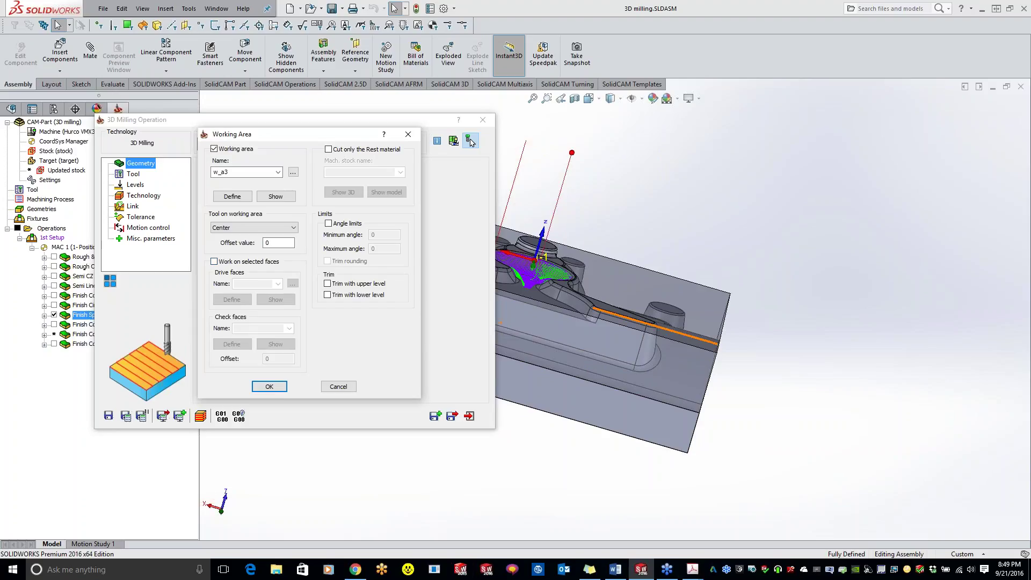
{"action": "scroll", "coordinate": [628, 319], "scroll_direction": "up", "scroll_amount": 4}
{"action": "middle_click_drag", "start_coordinate": [626, 302], "coordinate": [563, 293]}
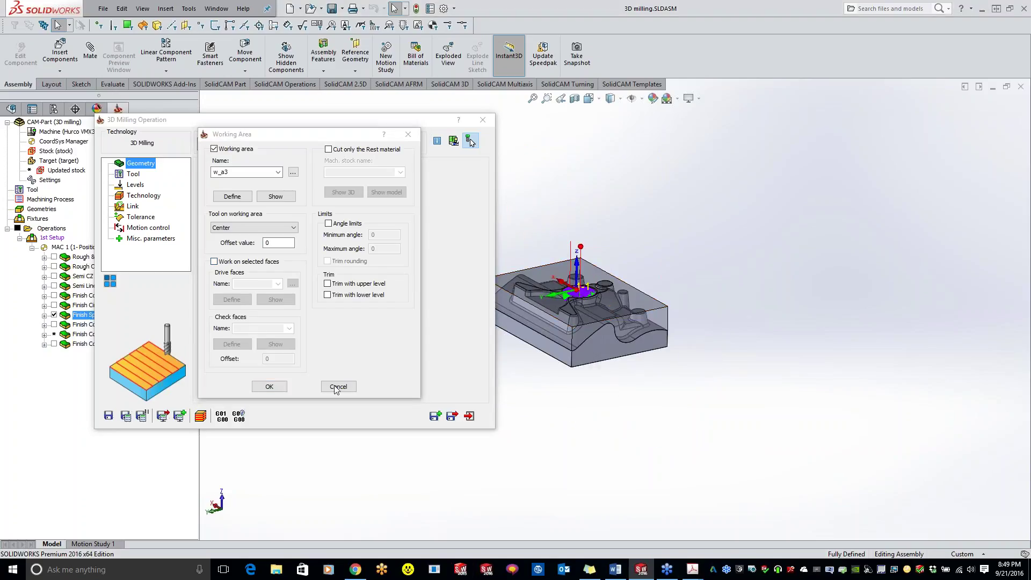
{"action": "scroll", "coordinate": [589, 330], "scroll_direction": "down", "scroll_amount": 6}
{"action": "scroll", "coordinate": [792, 327], "scroll_direction": "up", "scroll_amount": 4}
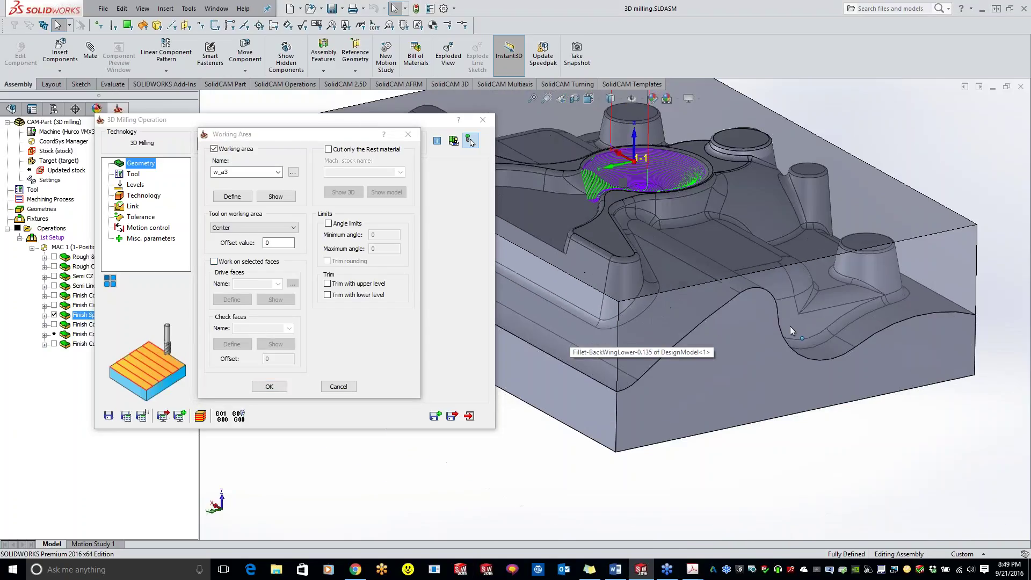
{"action": "left_click", "coordinate": [692, 306]}
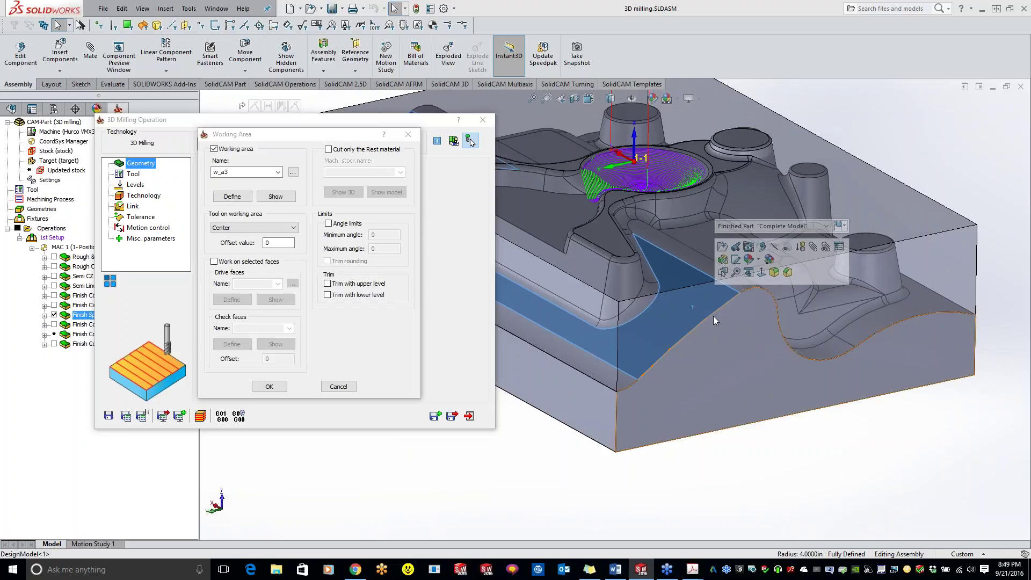
{"action": "left_click", "coordinate": [636, 307]}
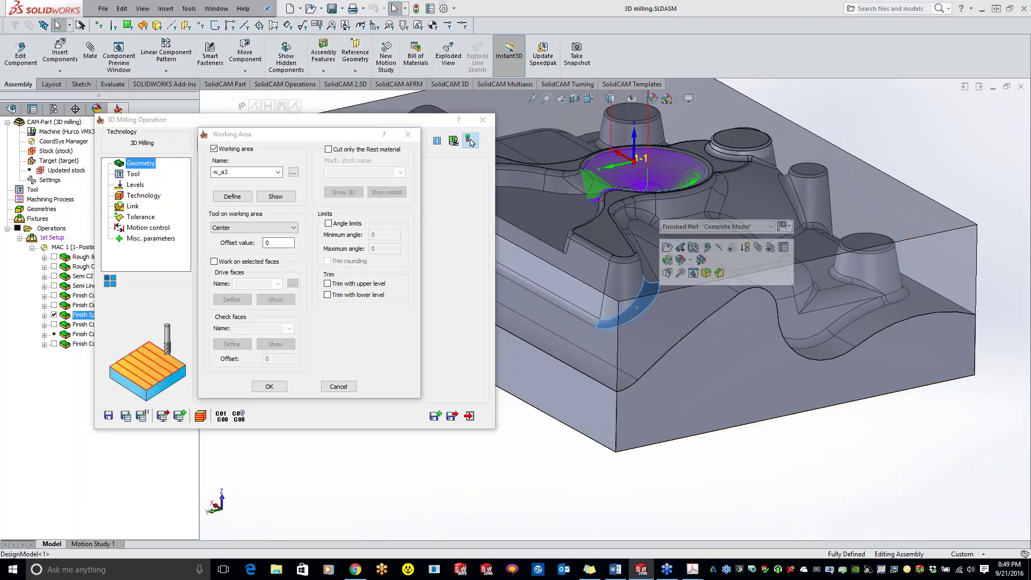
{"action": "left_click", "coordinate": [214, 262]}
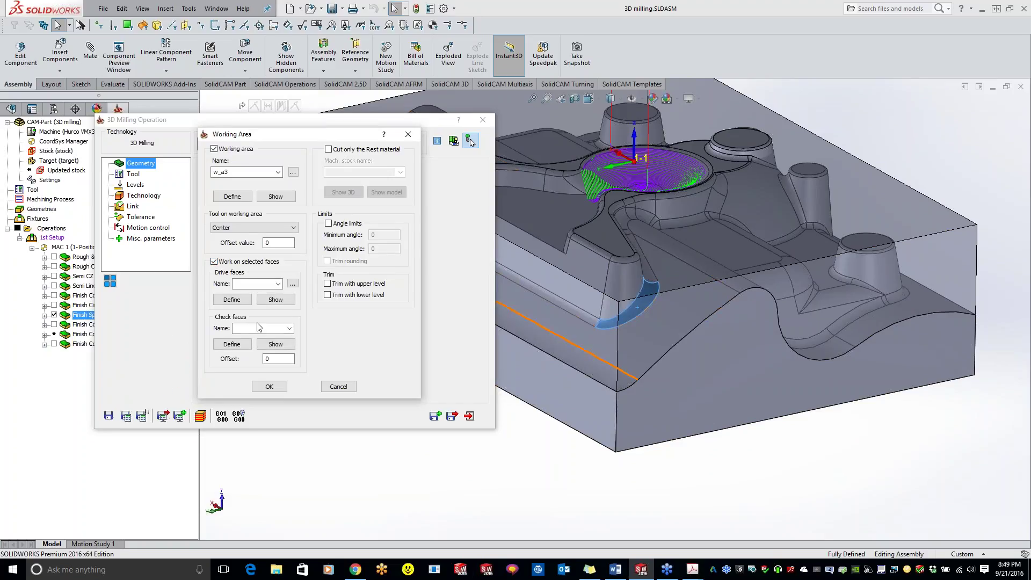
{"action": "left_click", "coordinate": [232, 299]}
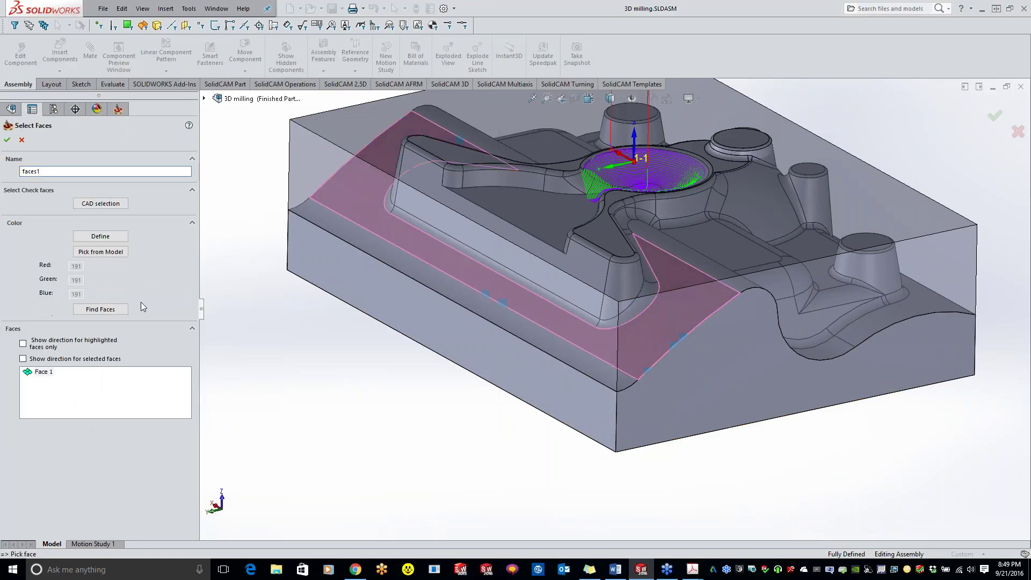
{"action": "left_click", "coordinate": [7, 139]}
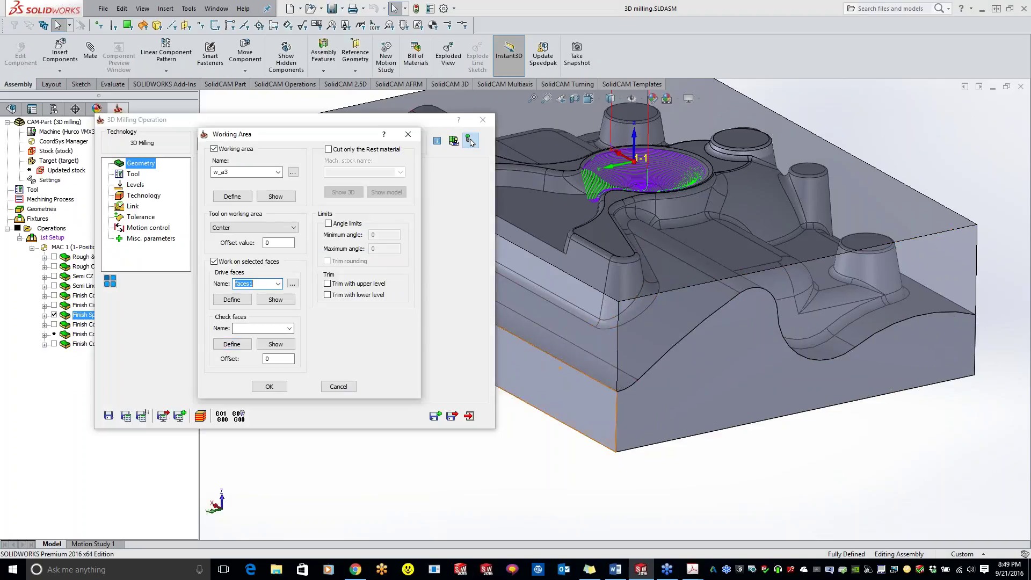
- Try picking the adjoining fillet and wall faces as check faces, discard the selection and disable working on selected faces
{"action": "left_click", "coordinate": [232, 344]}
{"action": "left_click", "coordinate": [635, 316]}
{"action": "left_click", "coordinate": [642, 263]}
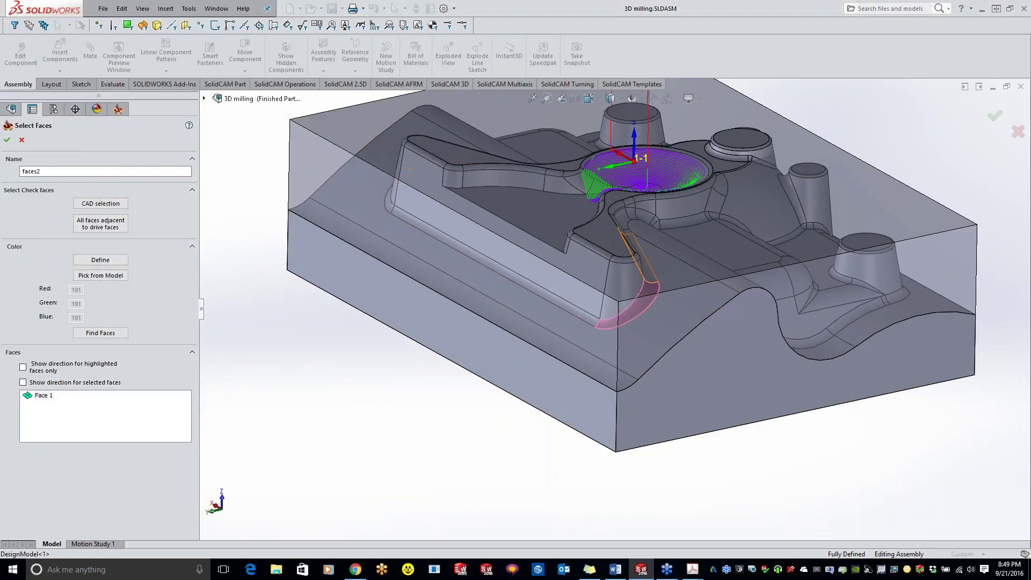
{"action": "left_click", "coordinate": [589, 318]}
{"action": "left_click", "coordinate": [585, 304]}
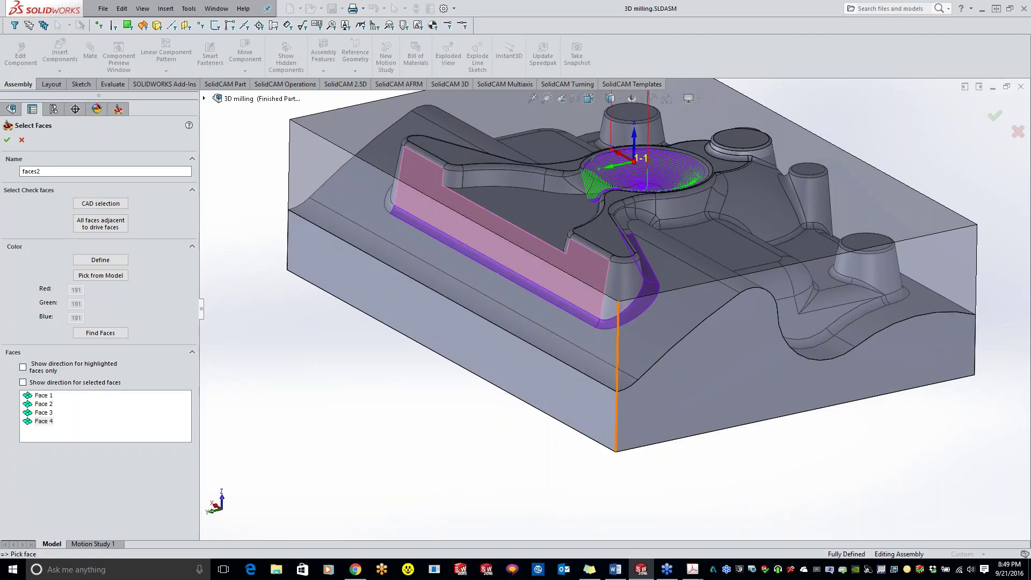
{"action": "left_click", "coordinate": [614, 279]}
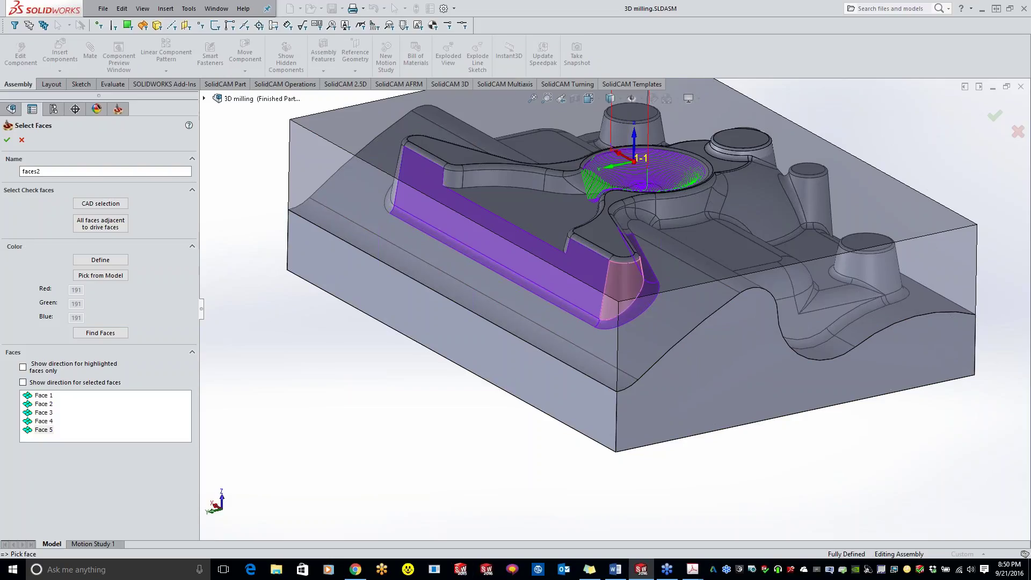
{"action": "left_click", "coordinate": [23, 140]}
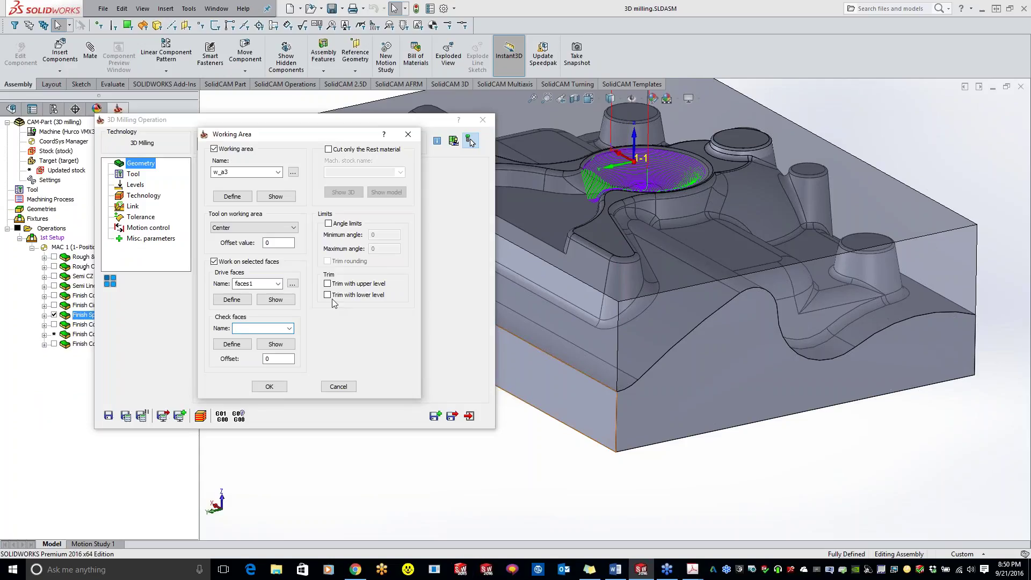
{"action": "left_click", "coordinate": [214, 261]}
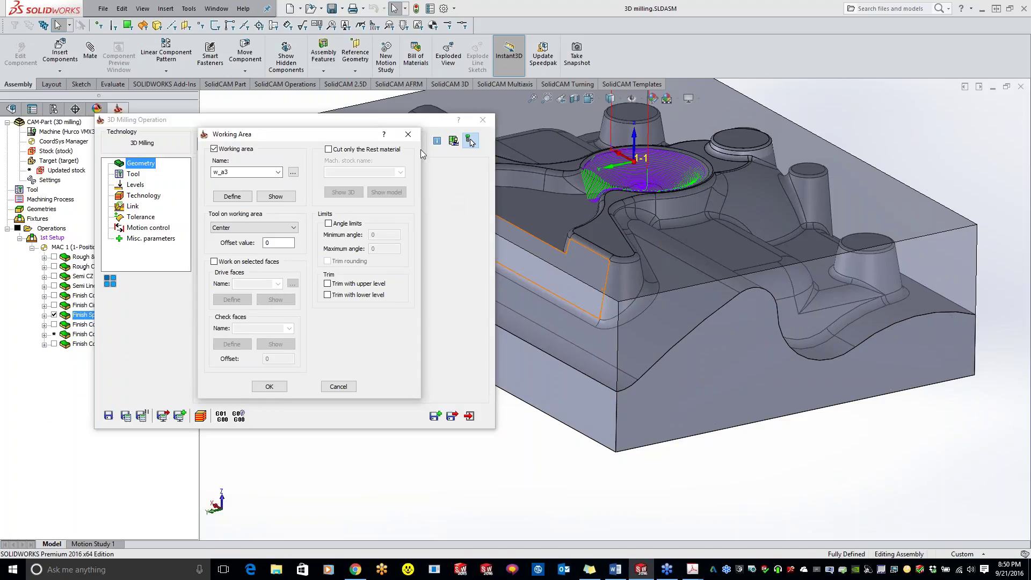
{"action": "left_click", "coordinate": [409, 135]}
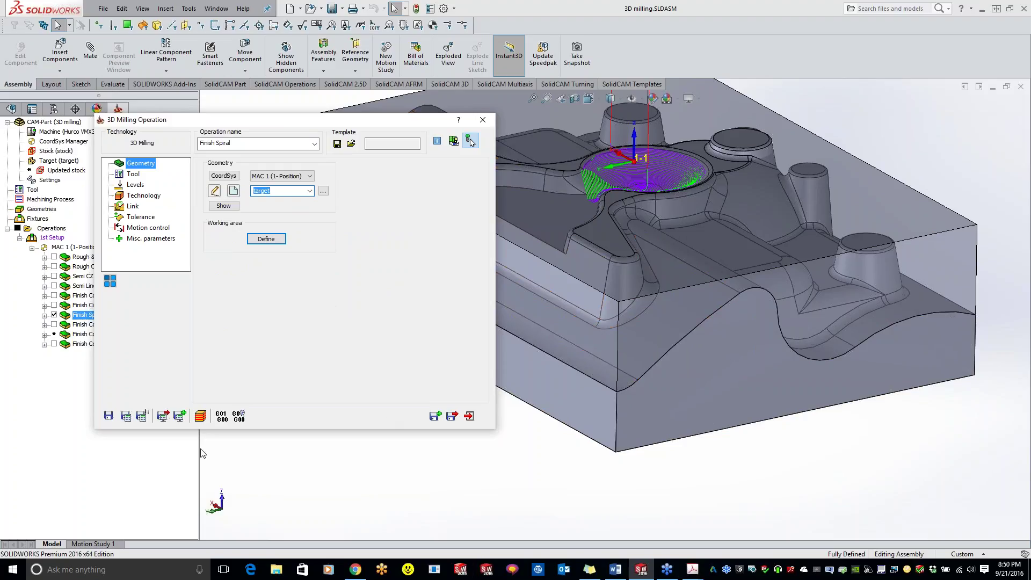
- Leave the operation settings and recalculate the Finish Spiral operation
{"action": "left_click", "coordinate": [204, 421]}
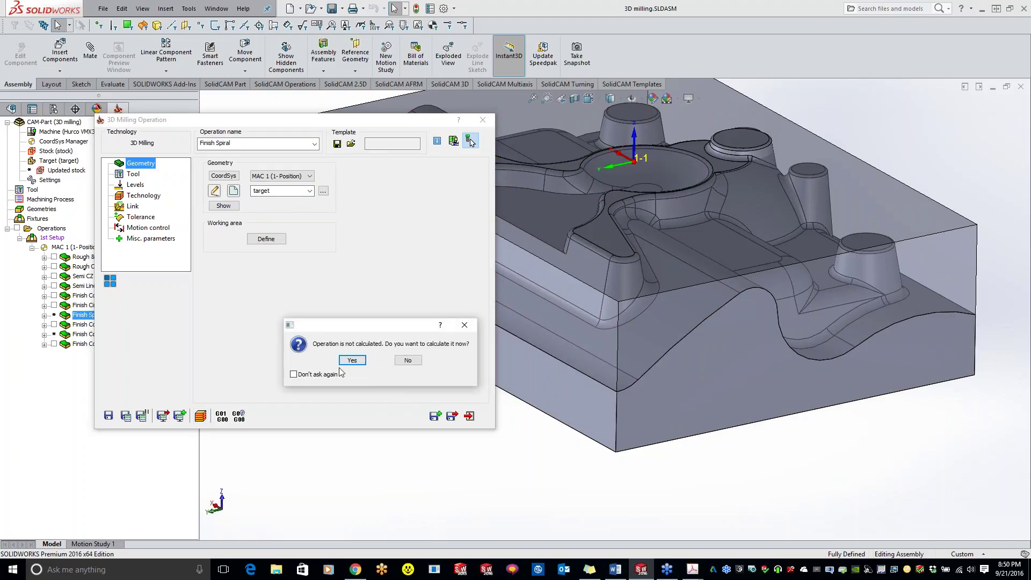
{"action": "left_click", "coordinate": [408, 360]}
{"action": "left_click", "coordinate": [482, 120]}
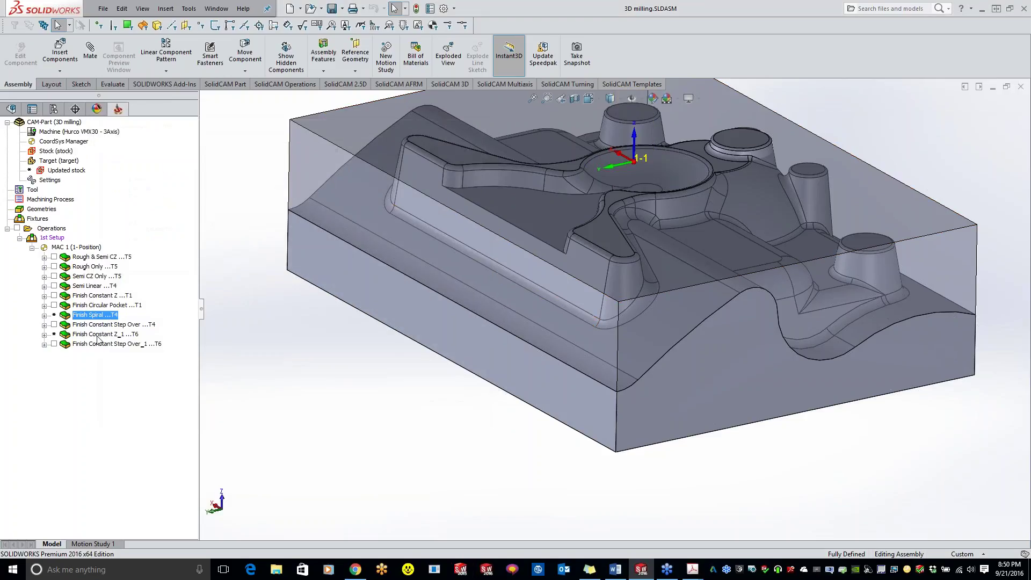
{"action": "right_click", "coordinate": [101, 318]}
{"action": "left_click", "coordinate": [134, 182]}
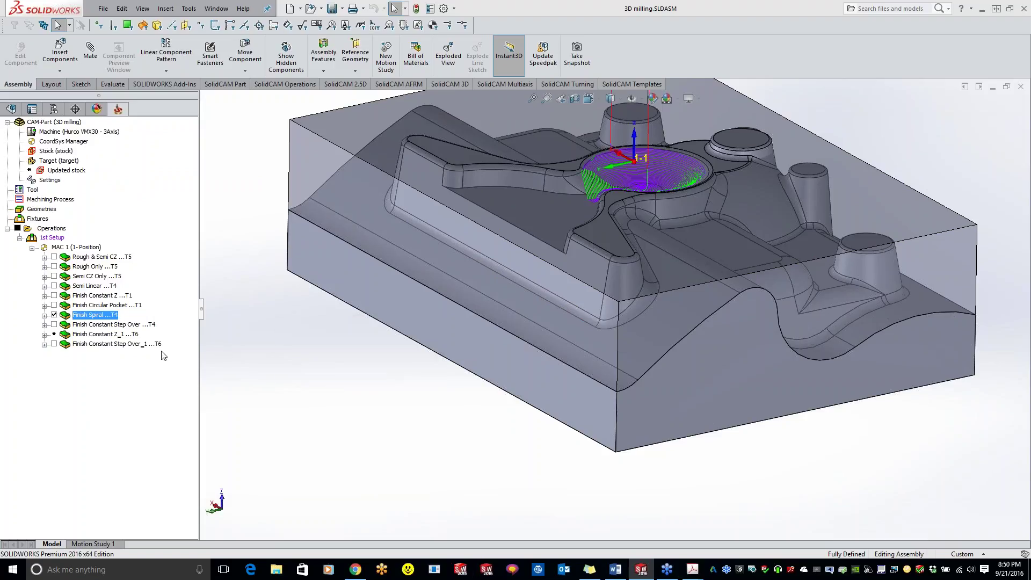
- Run the Finish Spiral simulation in SolidVerify, inspect the cut in the dish from several angles and exit the simulation
{"action": "right_click", "coordinate": [106, 318]}
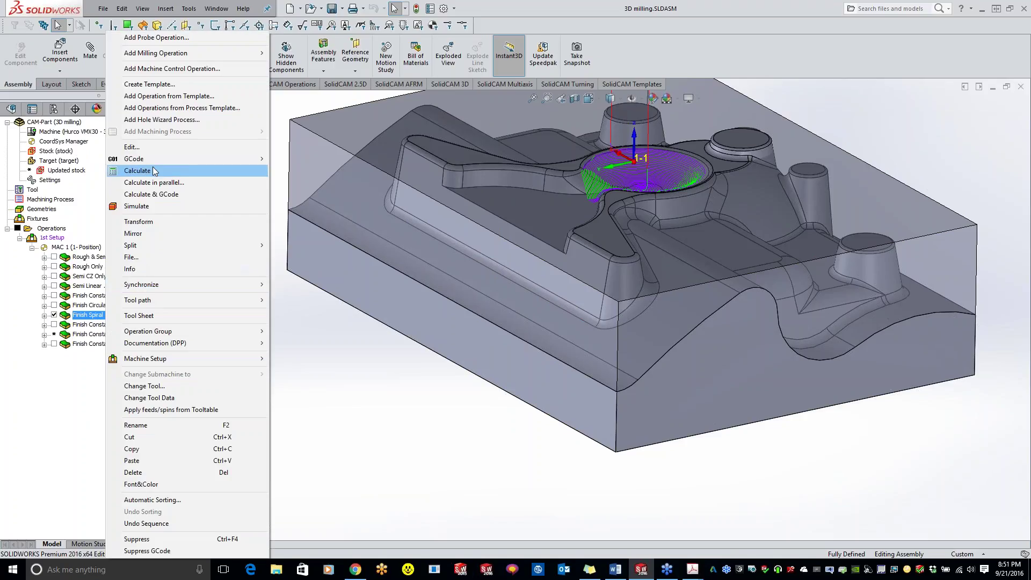
{"action": "left_click", "coordinate": [159, 205]}
{"action": "left_click", "coordinate": [118, 69]}
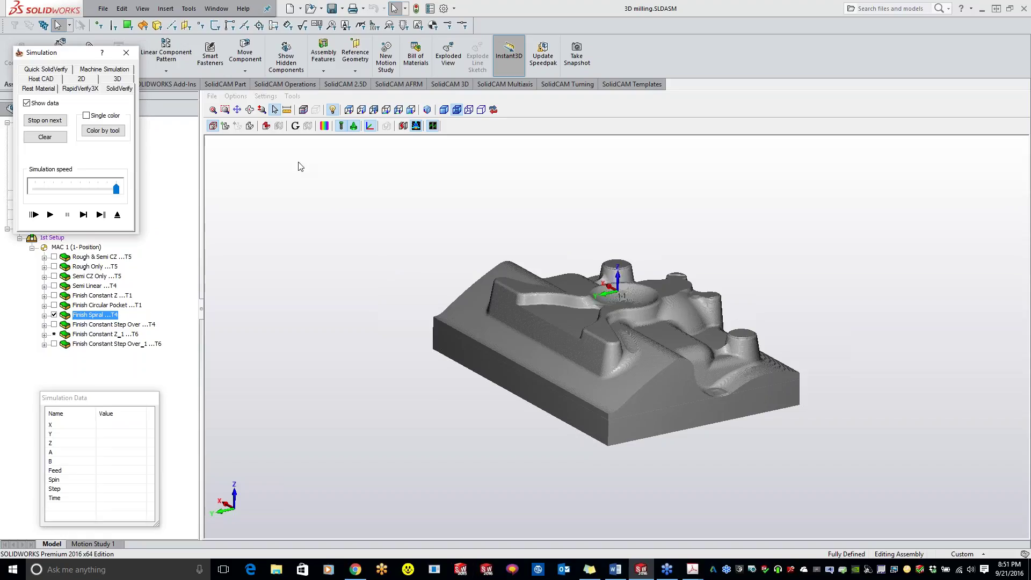
{"action": "left_click", "coordinate": [225, 109]}
{"action": "left_click_drag", "start_coordinate": [553, 259], "coordinate": [692, 340]}
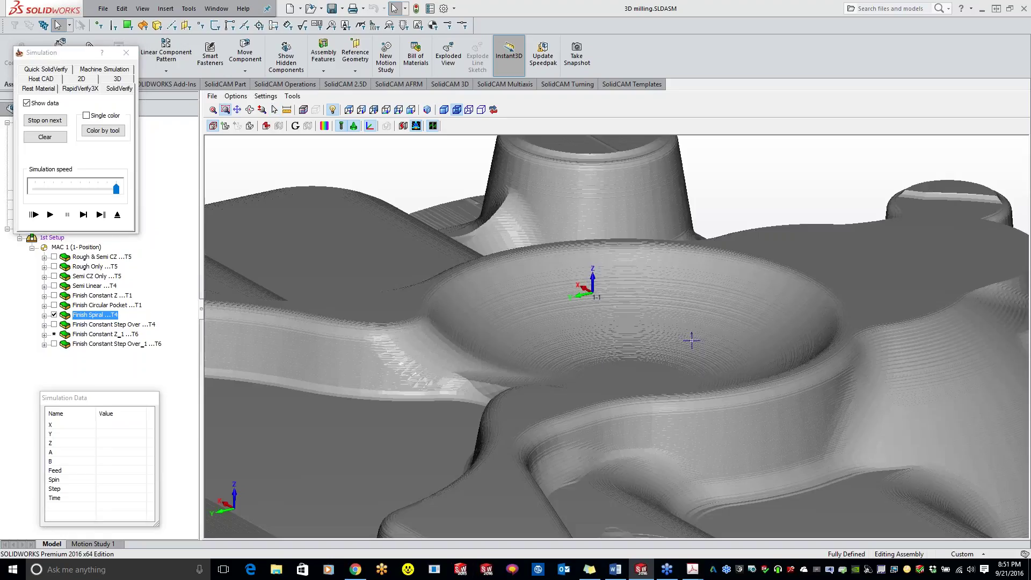
{"action": "left_click", "coordinate": [50, 214]}
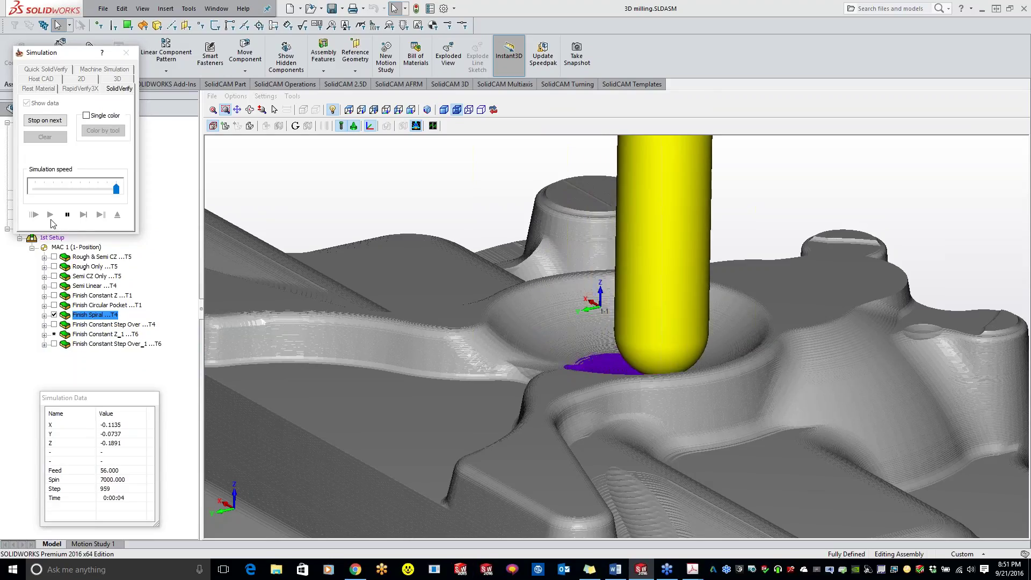
{"action": "scroll", "coordinate": [570, 371], "scroll_direction": "up", "scroll_amount": 5}
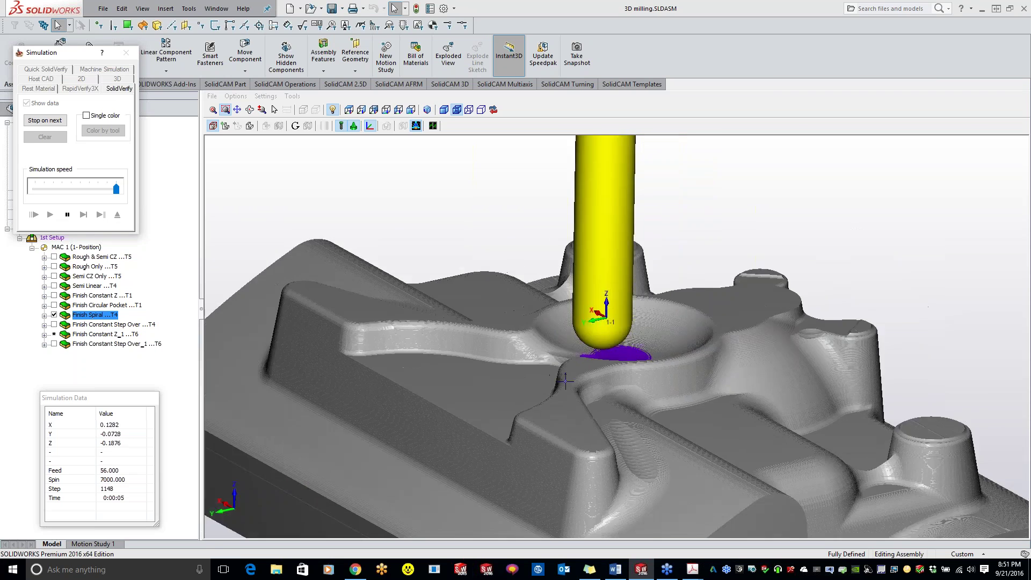
{"action": "middle_click_drag", "start_coordinate": [570, 371], "coordinate": [529, 338]}
{"action": "middle_click_drag", "start_coordinate": [529, 411], "coordinate": [474, 449]}
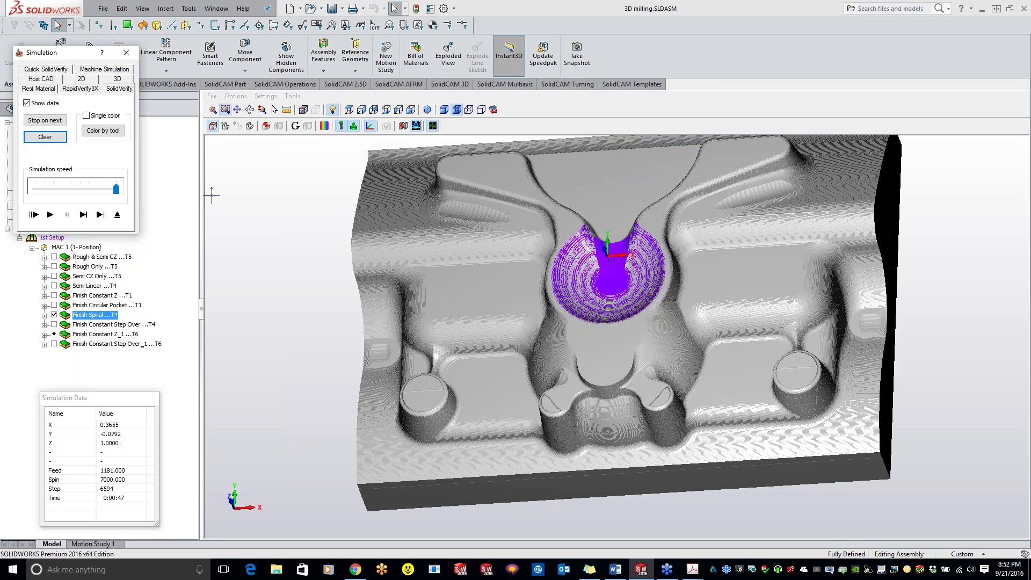
{"action": "left_click", "coordinate": [126, 52]}
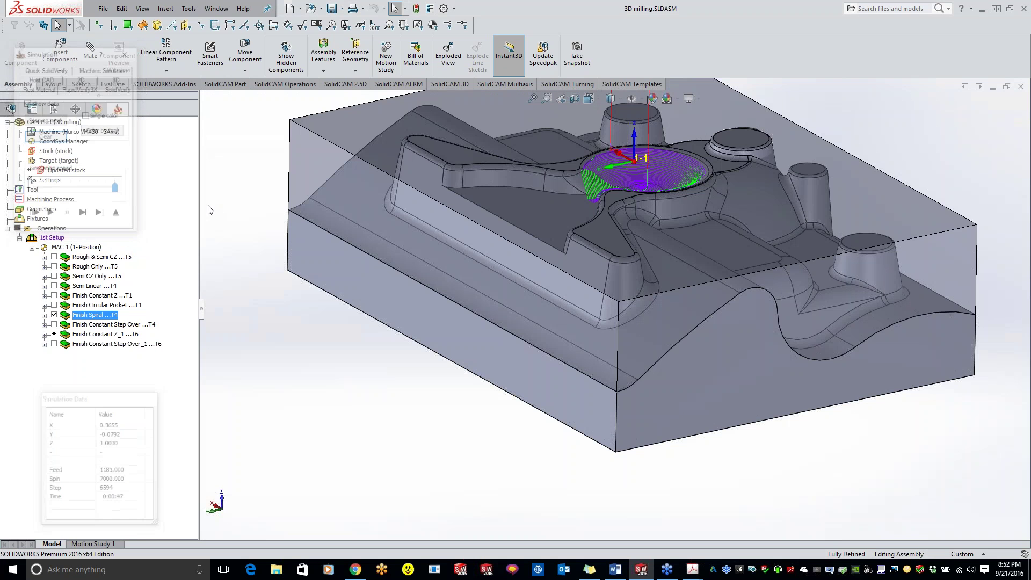
- Hide the Finish Spiral toolpath, open the Finish Constant Step Over operation and display its toolpath
{"action": "middle_click_drag", "start_coordinate": [625, 289], "coordinate": [499, 475]}
{"action": "left_click", "coordinate": [54, 314]}
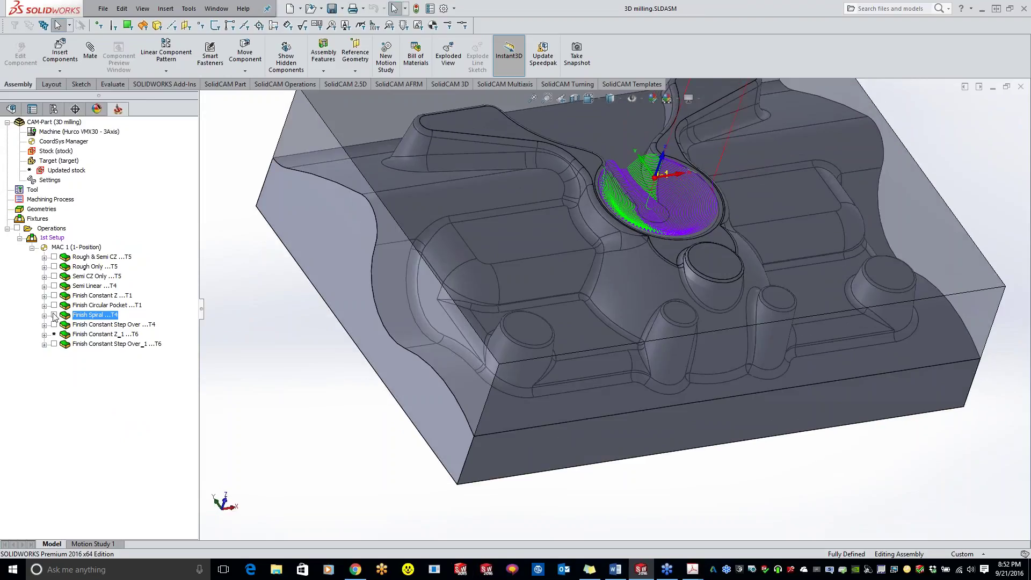
{"action": "left_click", "coordinate": [98, 325]}
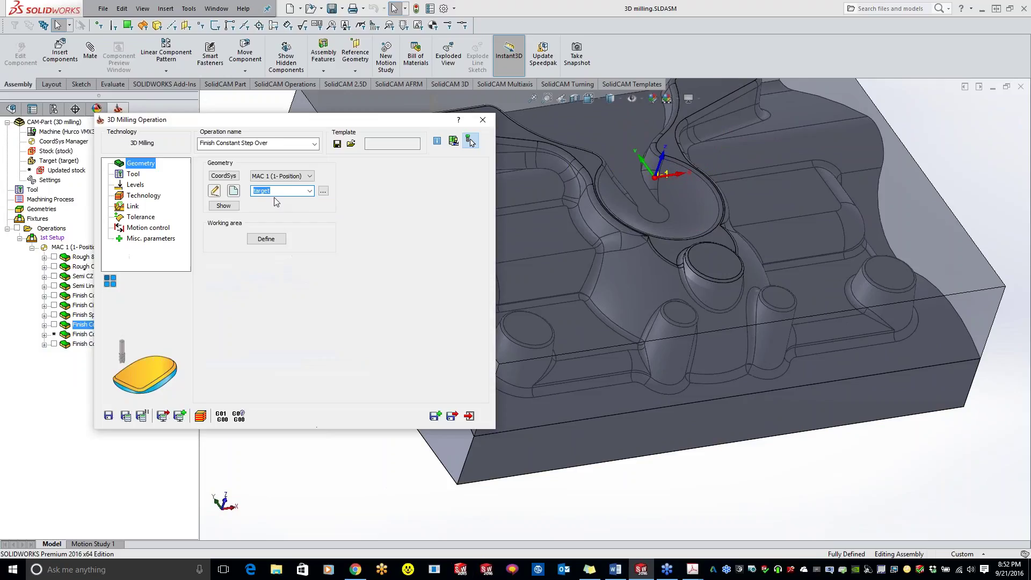
{"action": "left_click_drag", "start_coordinate": [325, 125], "coordinate": [407, 49]}
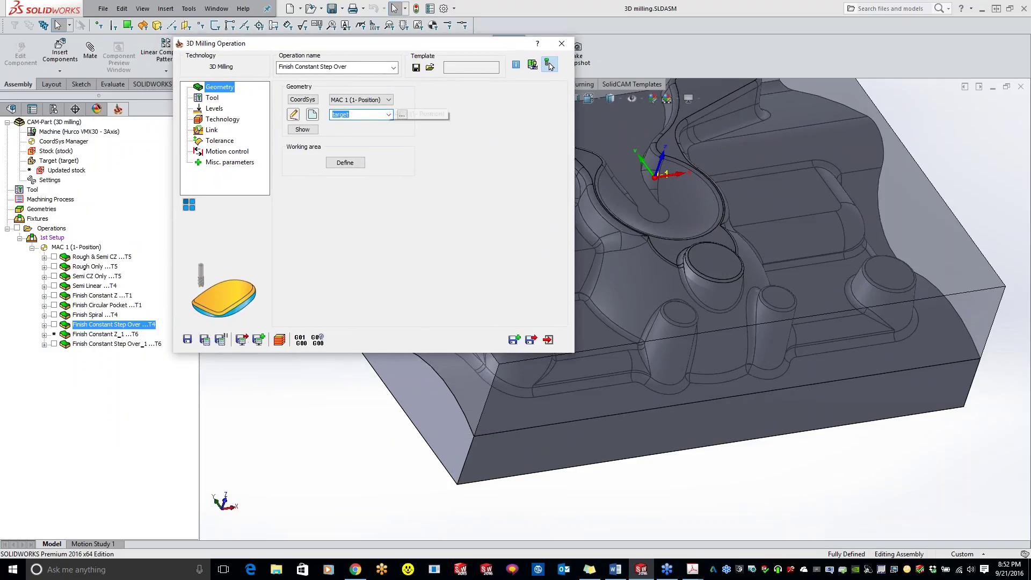
{"action": "left_click", "coordinate": [54, 325]}
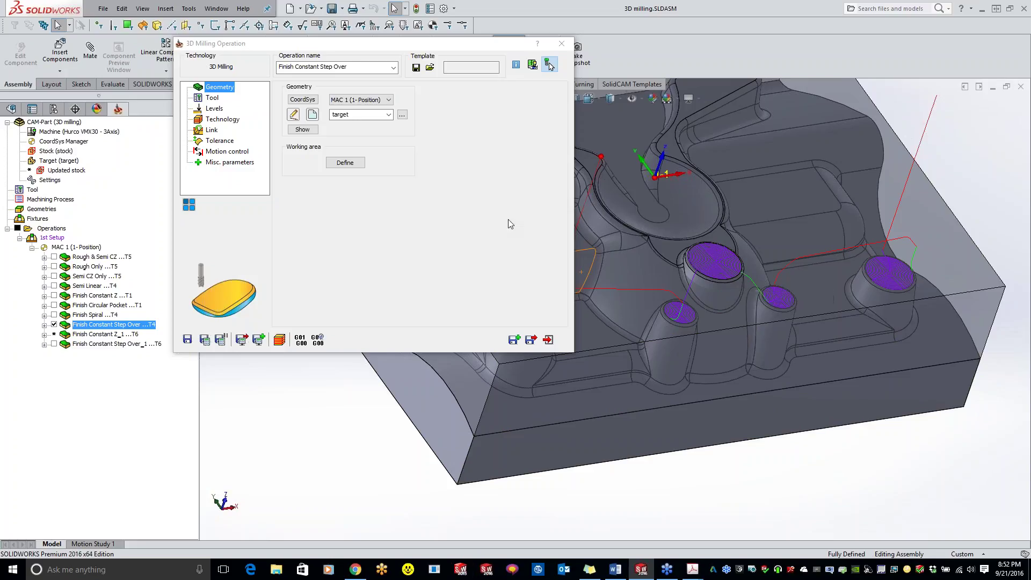
- Inspect the drive faces in the Finish Constant Step Over working area with the toolpath hidden, and accept the working area
{"action": "left_click", "coordinate": [345, 164]}
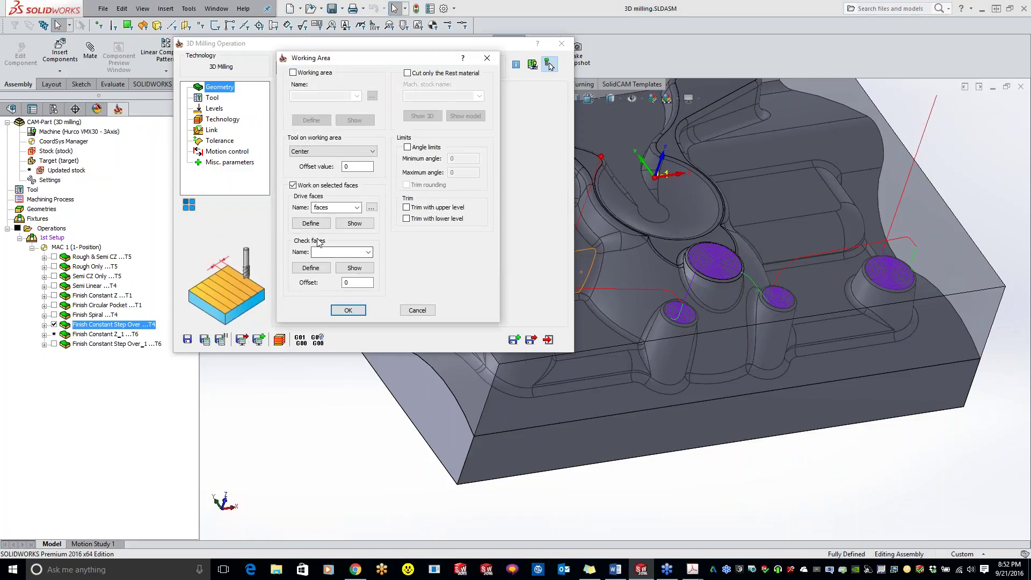
{"action": "left_click", "coordinate": [54, 325]}
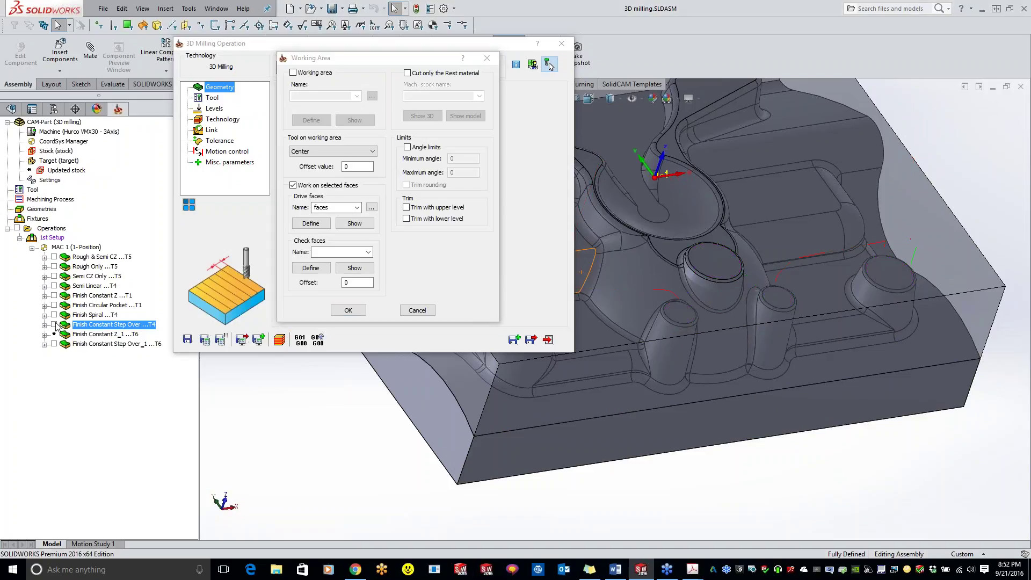
{"action": "left_click", "coordinate": [349, 223]}
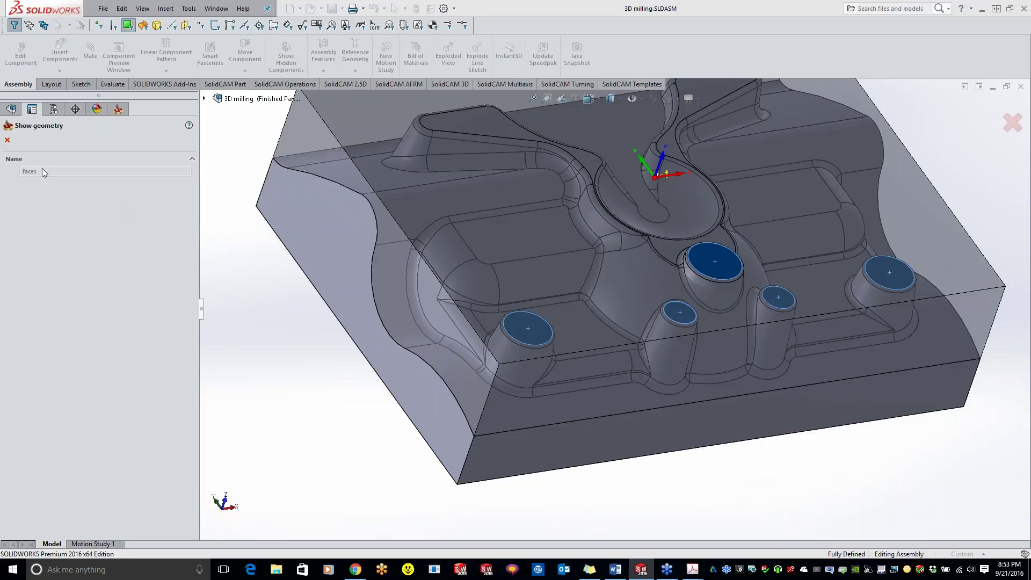
{"action": "left_click", "coordinate": [8, 141]}
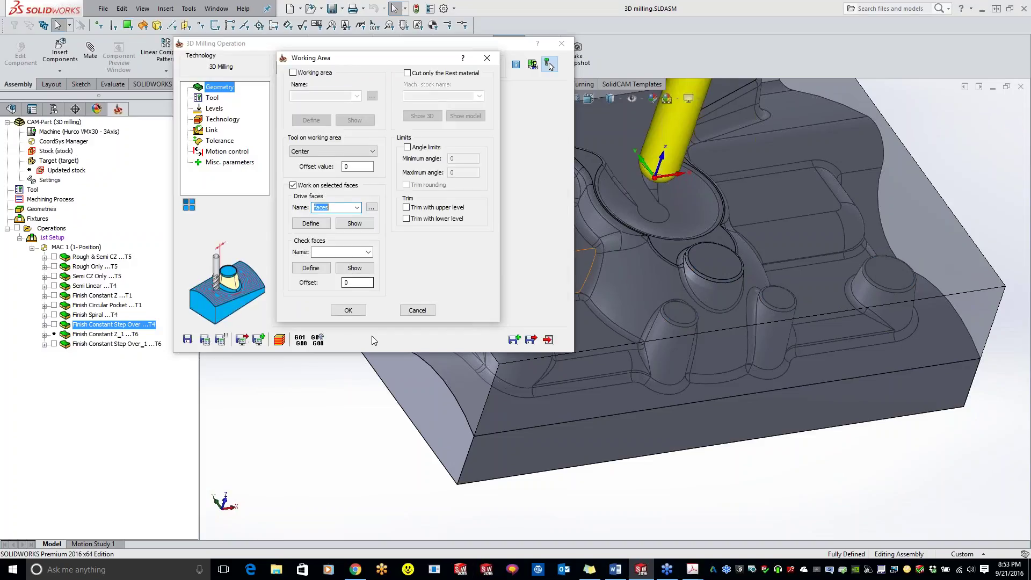
{"action": "left_click", "coordinate": [348, 310]}
- Review the operation's tool data, the available finish strategies and the finish Z-entry setting
{"action": "left_click", "coordinate": [212, 98]}
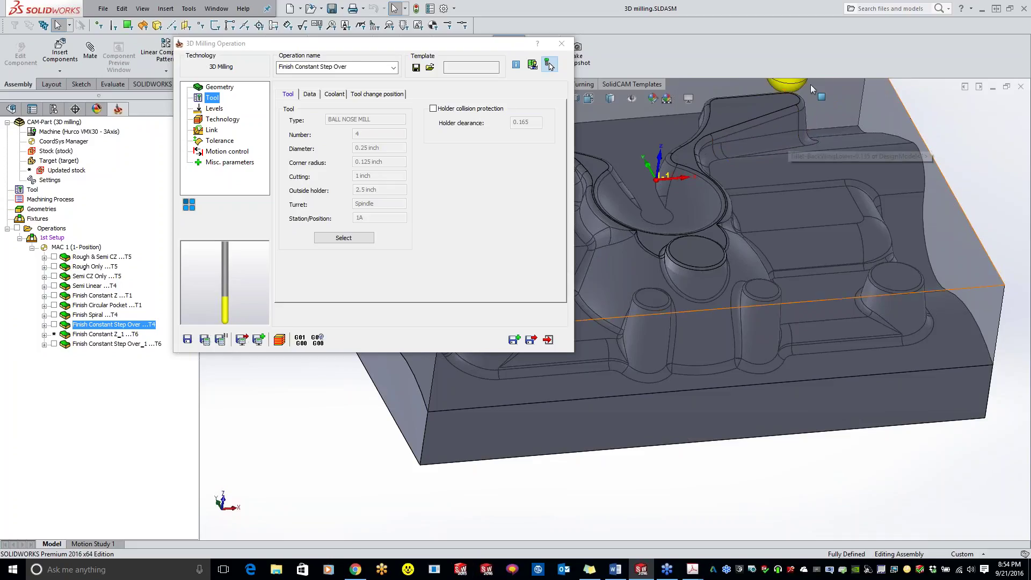
{"action": "middle_click_drag", "start_coordinate": [933, 127], "coordinate": [925, 110]}
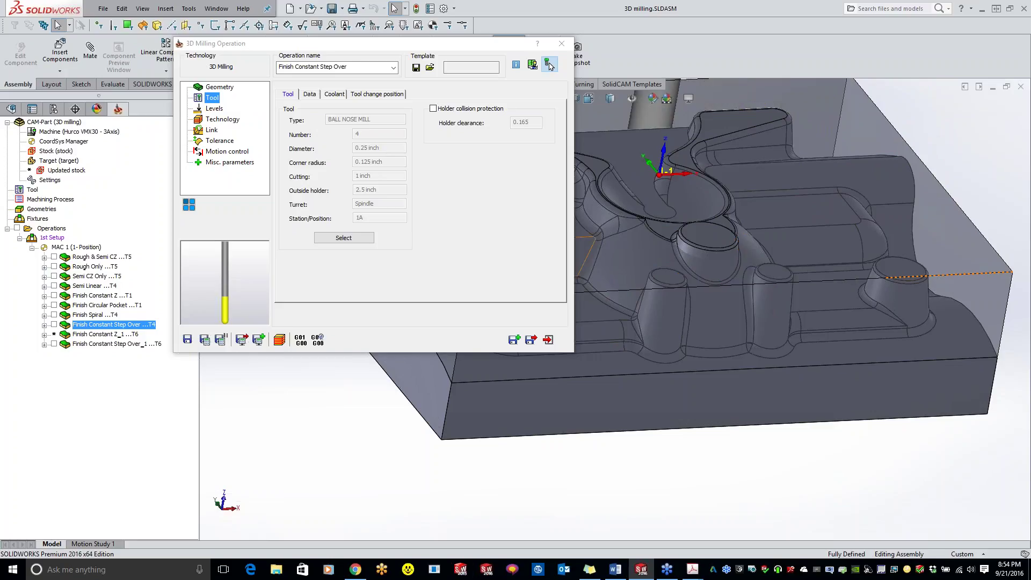
{"action": "left_click", "coordinate": [218, 120]}
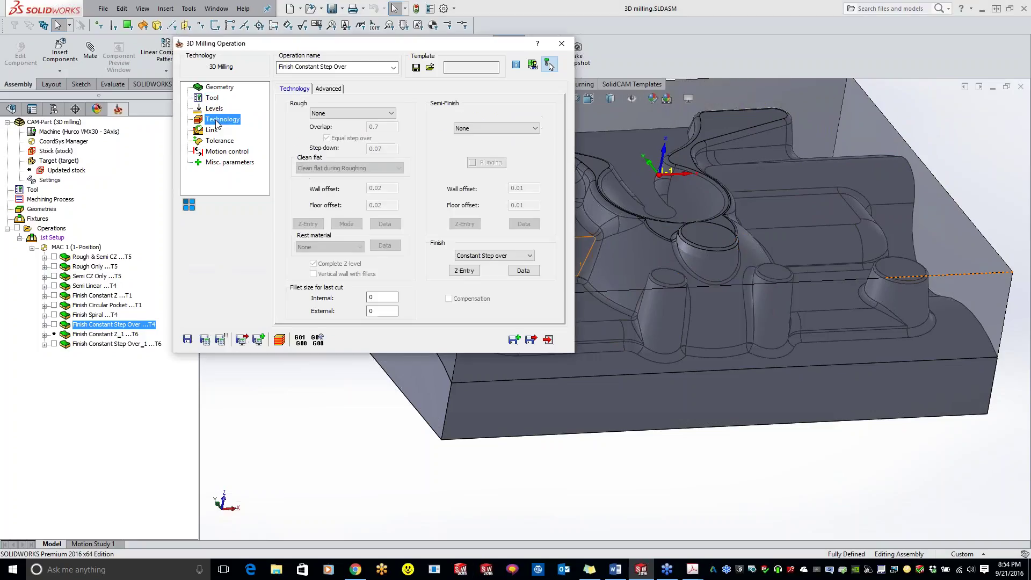
{"action": "left_click", "coordinate": [500, 256]}
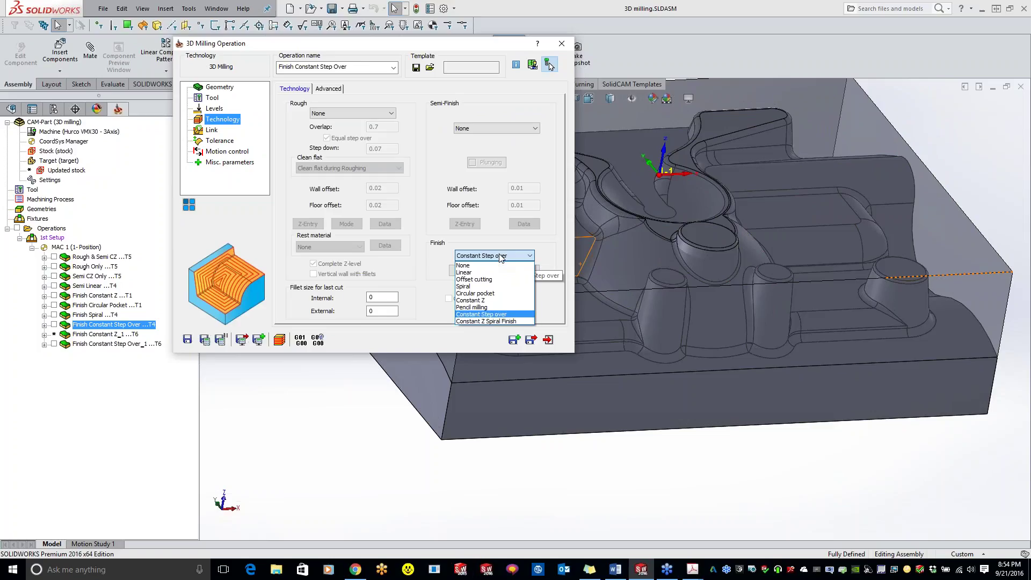
{"action": "left_click", "coordinate": [500, 256]}
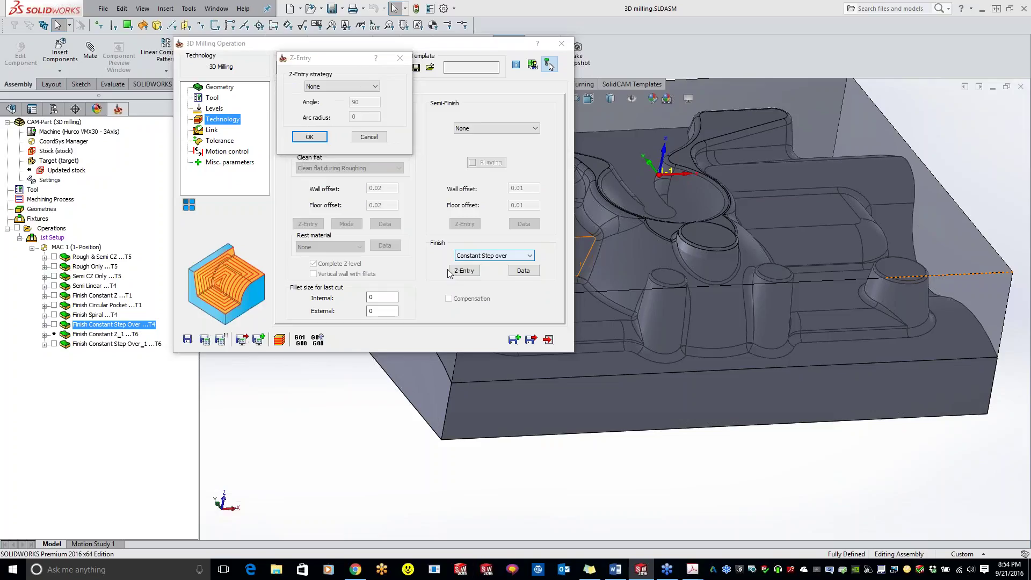
{"action": "left_click", "coordinate": [307, 139]}
- Examine the Constant Step Over finish data, including the operation types and contour geometry, and accept the settings
{"action": "left_click", "coordinate": [526, 271]}
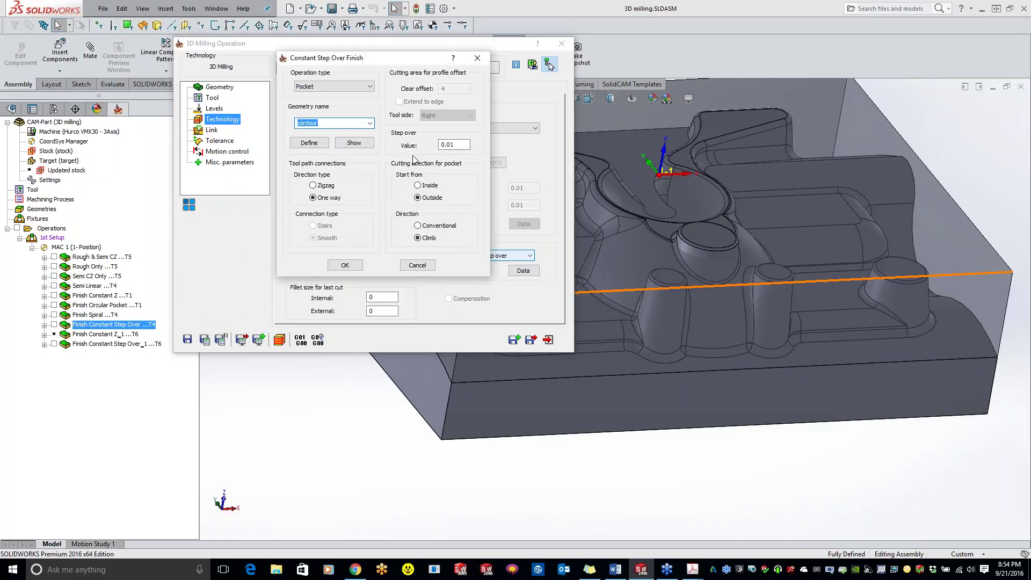
{"action": "left_click", "coordinate": [365, 88]}
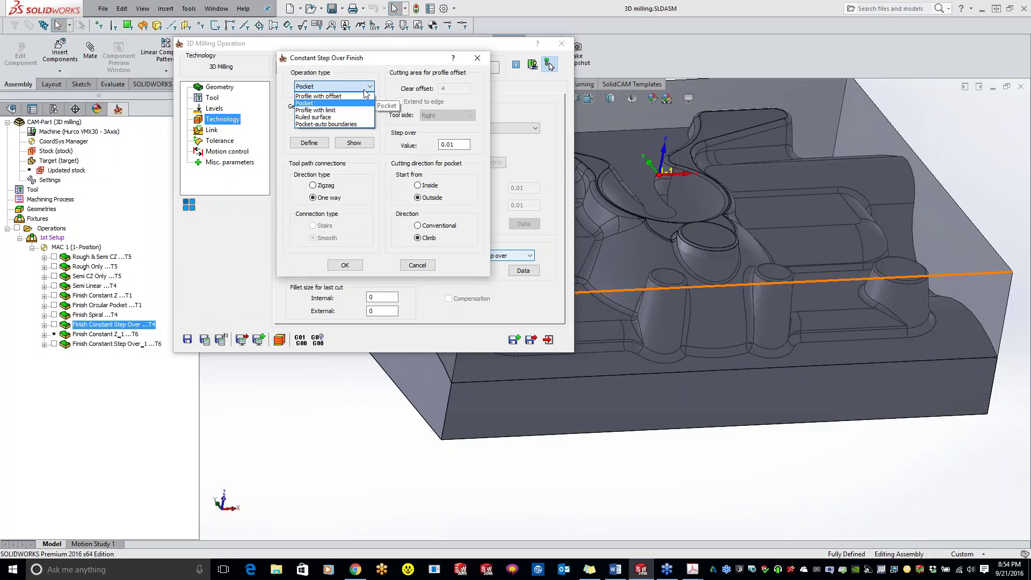
{"action": "left_click", "coordinate": [364, 89]}
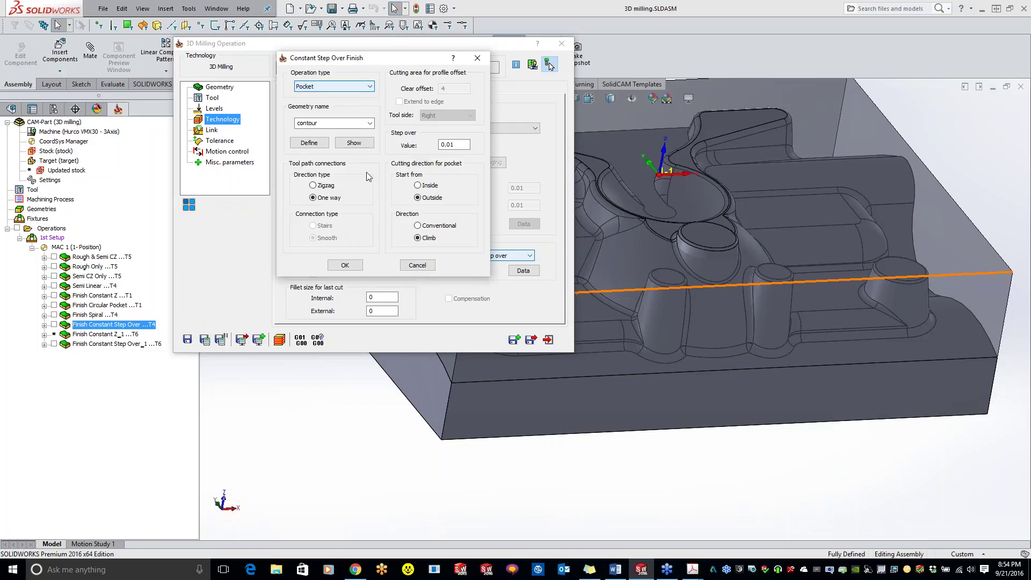
{"action": "left_click", "coordinate": [352, 145]}
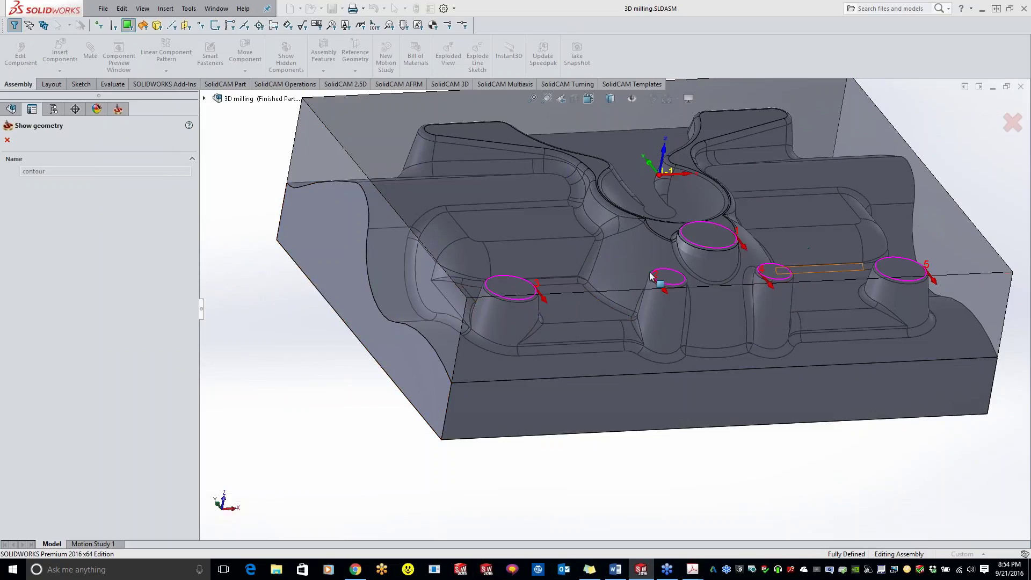
{"action": "left_click", "coordinate": [7, 139]}
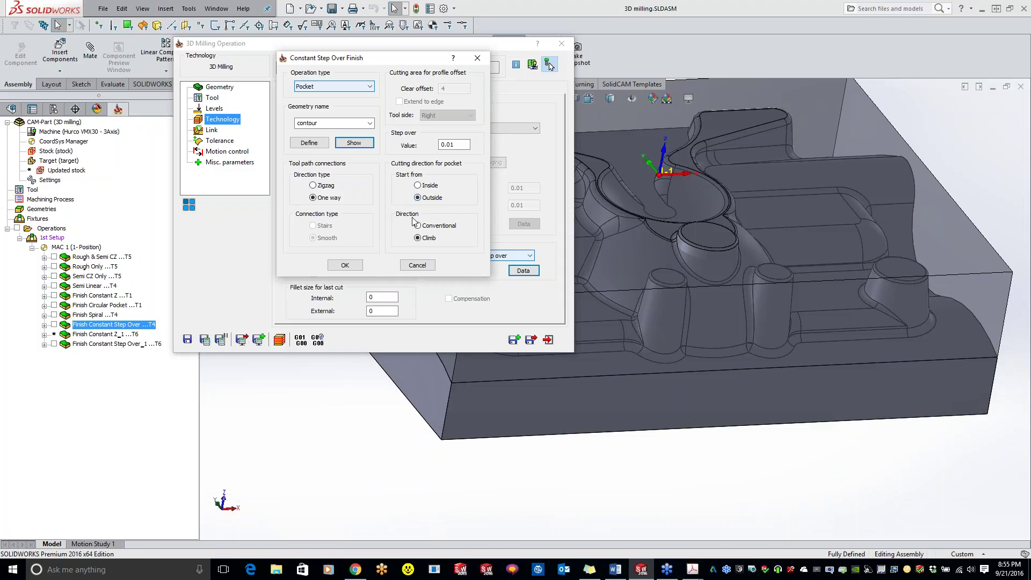
{"action": "left_click", "coordinate": [345, 265]}
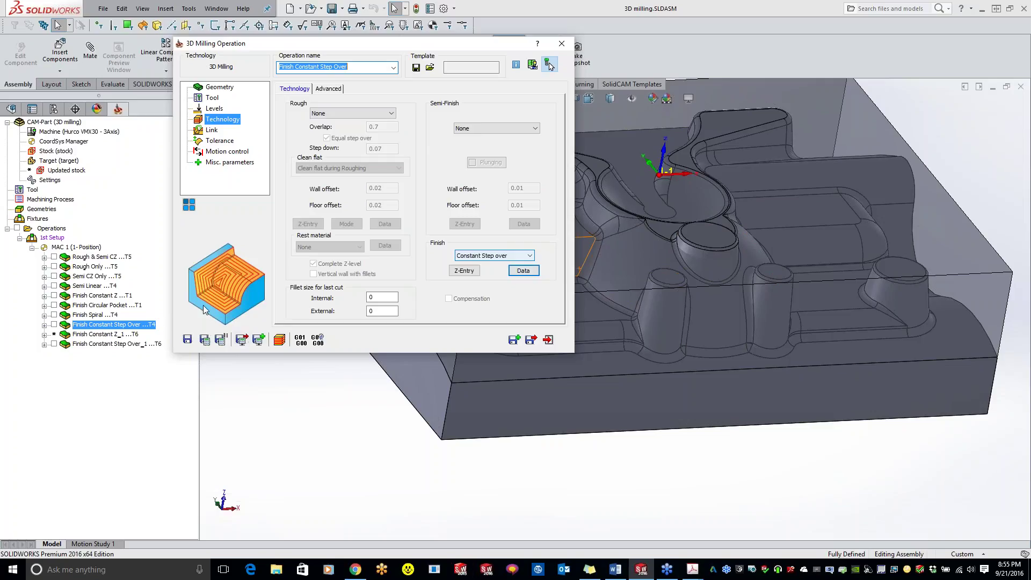
- Display the Finish Constant Step Over toolpath and inspect the passes on a boss's top face up close
{"action": "left_click", "coordinate": [54, 324]}
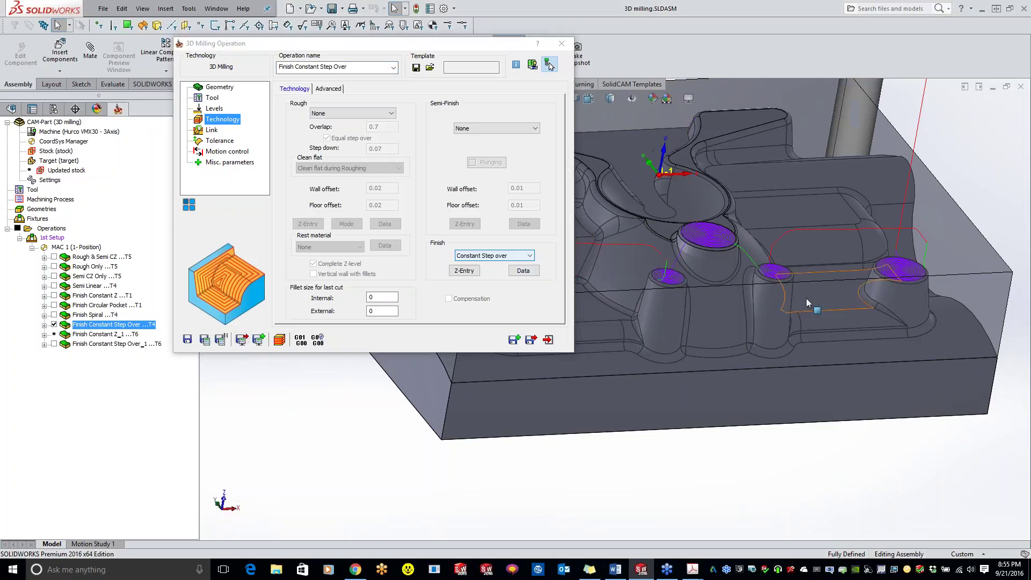
{"action": "scroll", "coordinate": [662, 319], "scroll_direction": "down", "scroll_amount": 5}
{"action": "middle_click_drag", "start_coordinate": [662, 319], "coordinate": [674, 429]}
{"action": "scroll", "coordinate": [708, 163], "scroll_direction": "down", "scroll_amount": 2}
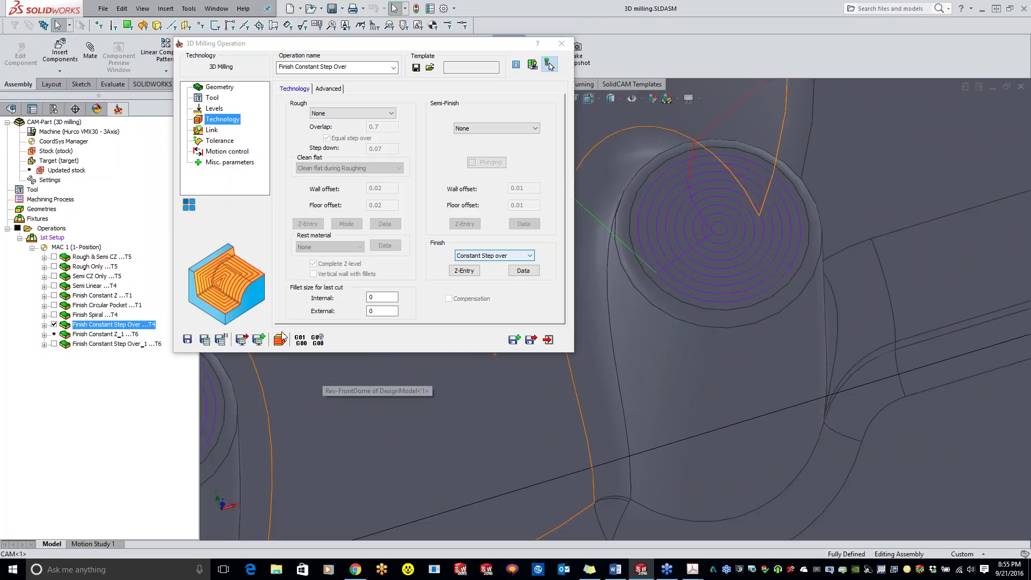
- Run the Finish Constant Step Over simulation in SolidVerify, view the cut boss tops and exit the simulation
{"action": "left_click", "coordinate": [549, 64]}
{"action": "left_click", "coordinate": [350, 362]}
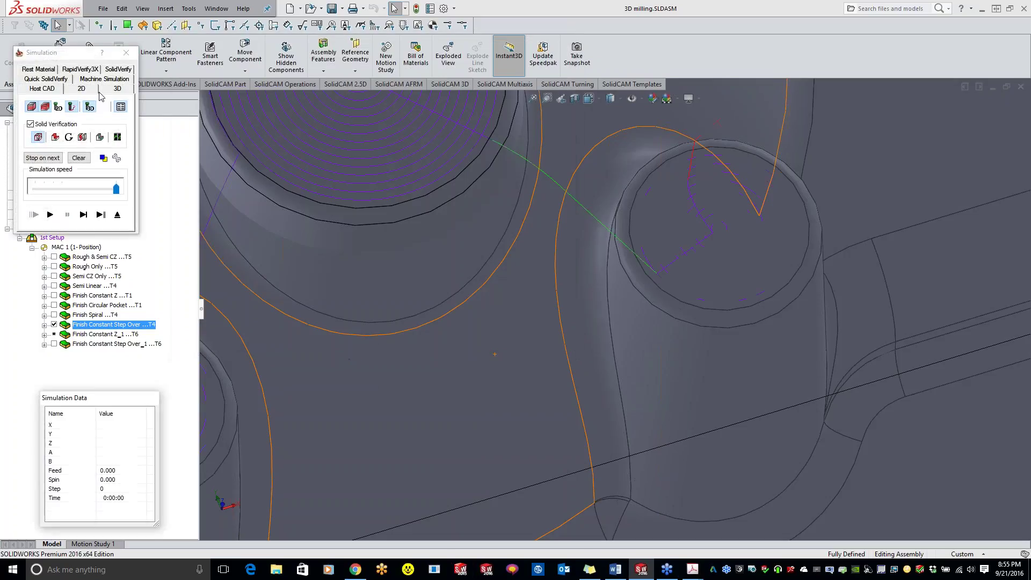
{"action": "left_click", "coordinate": [114, 69]}
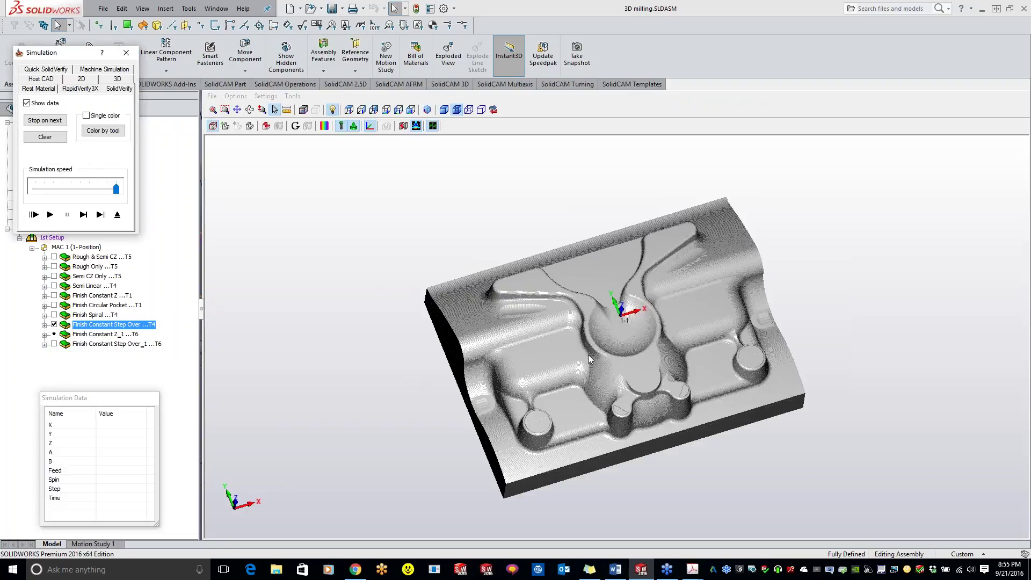
{"action": "mouse_move", "coordinate": [590, 359]}
{"action": "middle_mouse_down"}
{"action": "mouse_move", "coordinate": [605, 317]}
{"action": "mouse_move", "coordinate": [590, 340]}
{"action": "middle_mouse_up"}
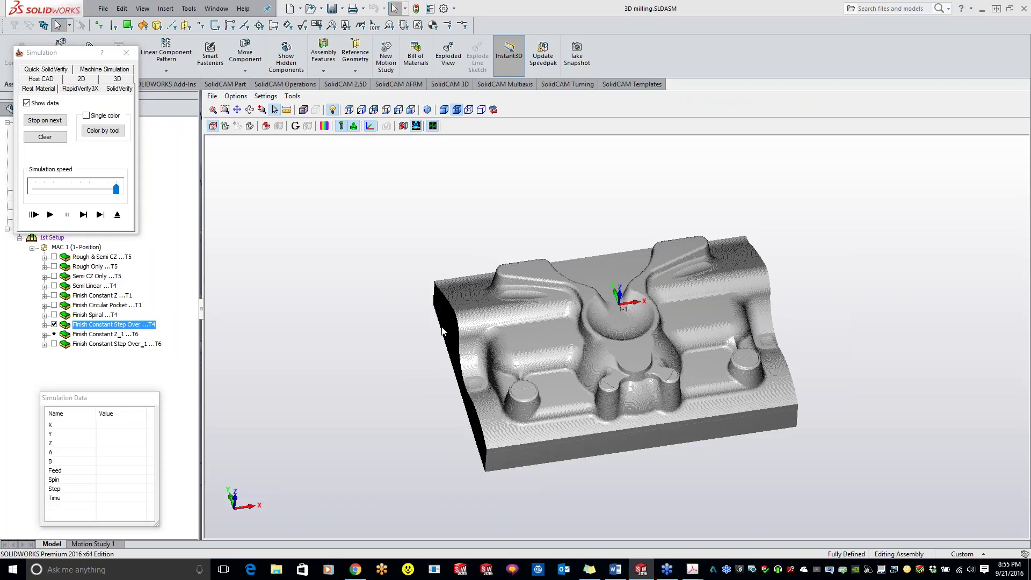
{"action": "left_click", "coordinate": [51, 215]}
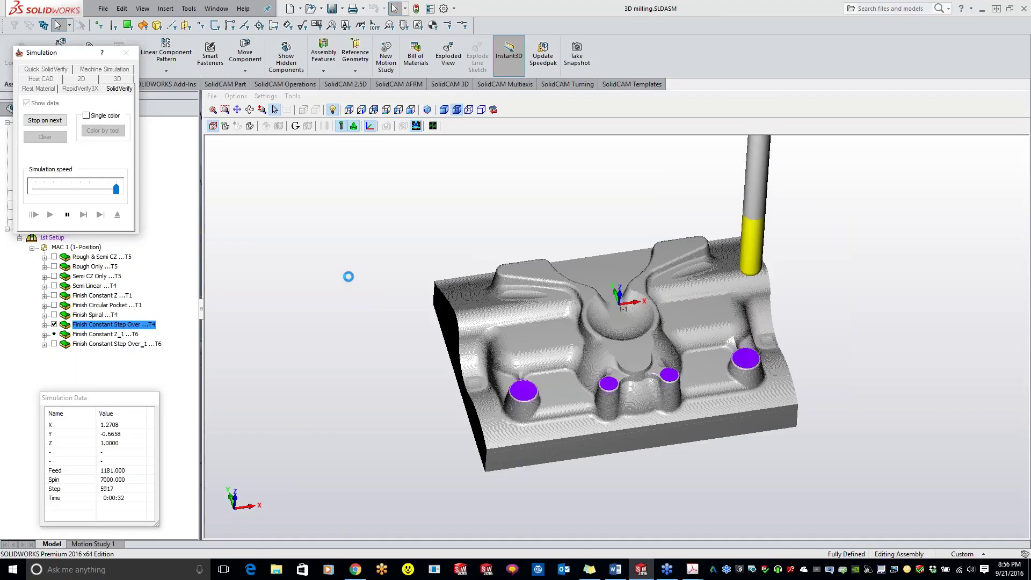
{"action": "left_click", "coordinate": [127, 55]}
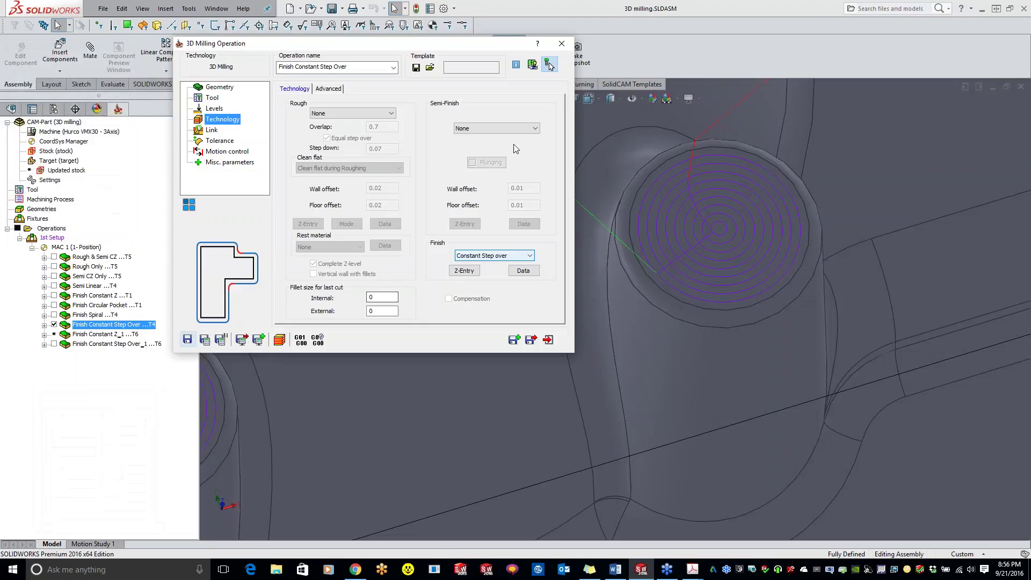
- Close the Finish Constant Step Over operation, open Finish Constant Z_1 and save and calculate it
{"action": "left_click", "coordinate": [568, 40]}
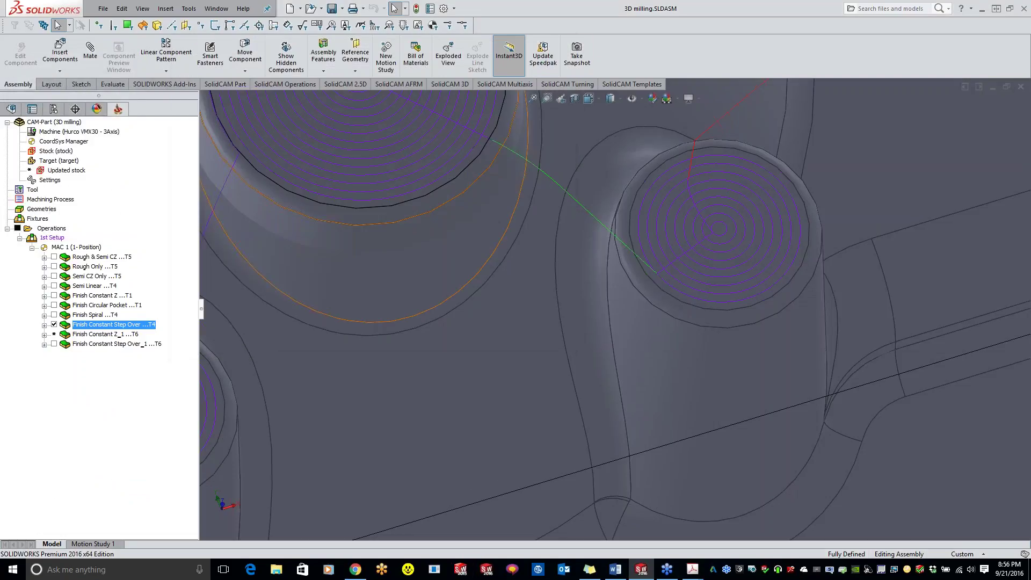
{"action": "double_click", "coordinate": [102, 334]}
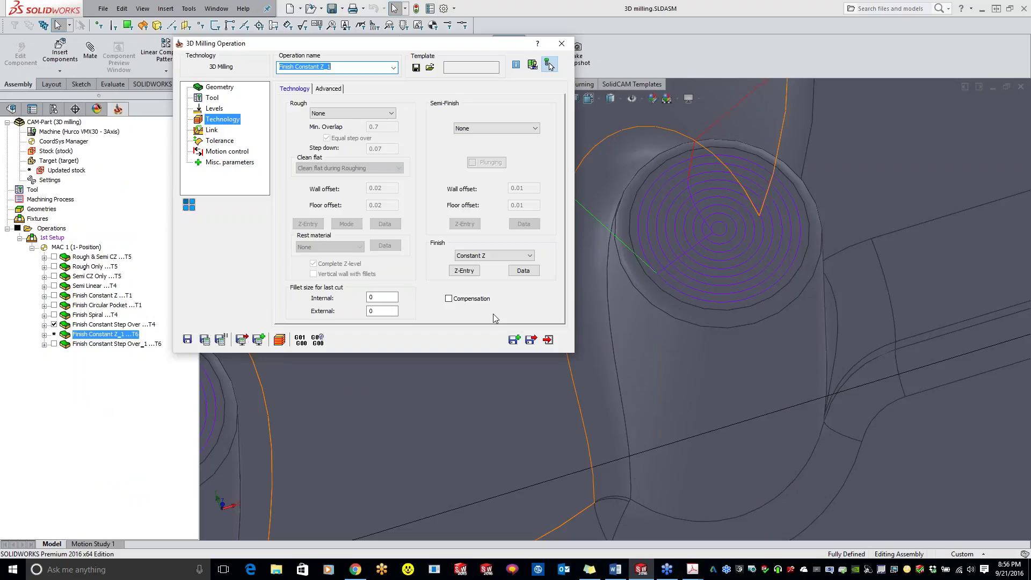
{"action": "left_click", "coordinate": [205, 341]}
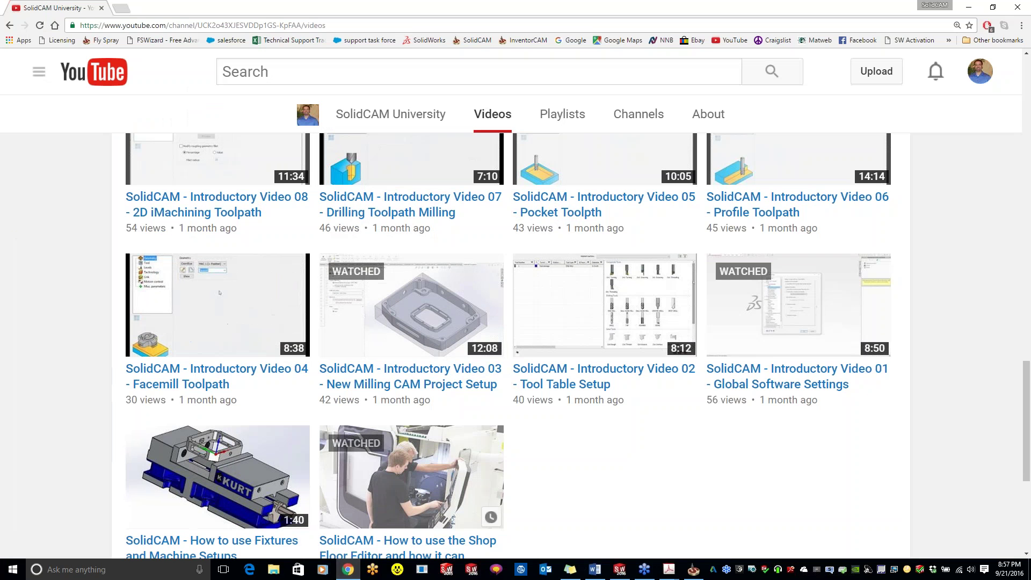
- Browse the SolidCAM University channel's videos on YouTube, from the introductory toolpath series to the KevCAM Night School uploads
{"action": "scroll", "coordinate": [626, 440], "scroll_direction": "up", "scroll_amount": 6}
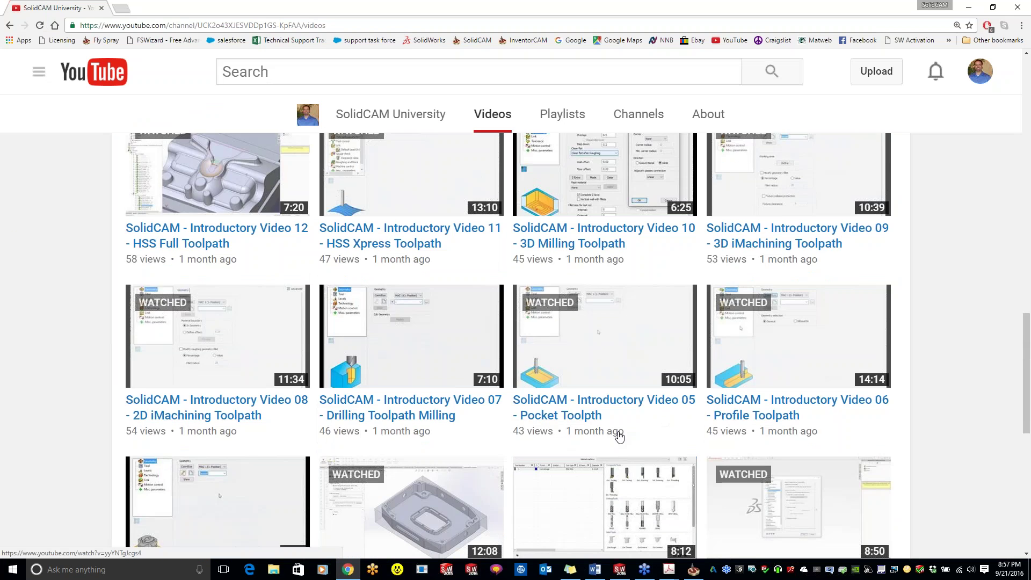
{"action": "scroll", "coordinate": [616, 438], "scroll_direction": "up", "scroll_amount": 4}
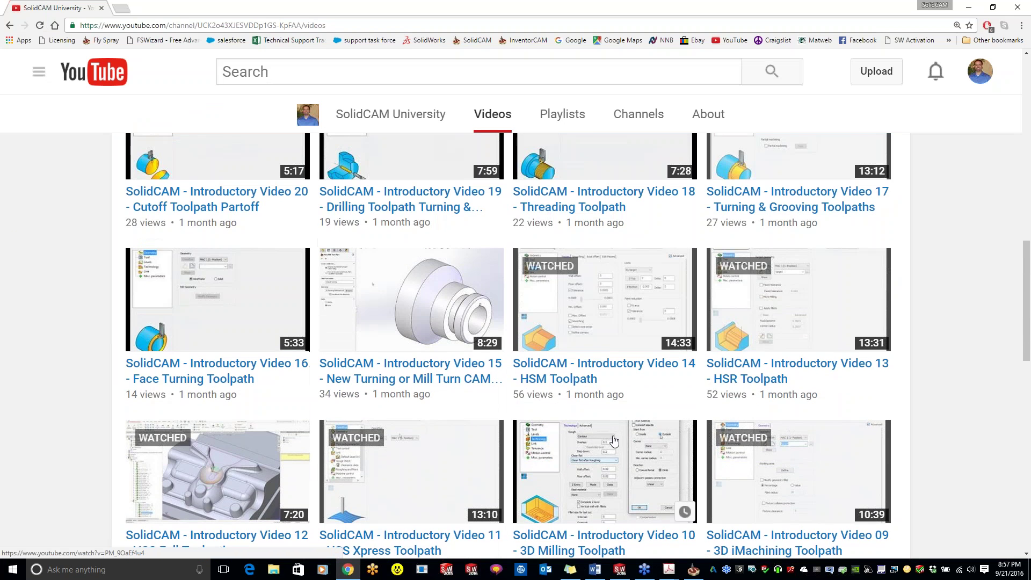
{"action": "scroll", "coordinate": [615, 440], "scroll_direction": "up", "scroll_amount": 1}
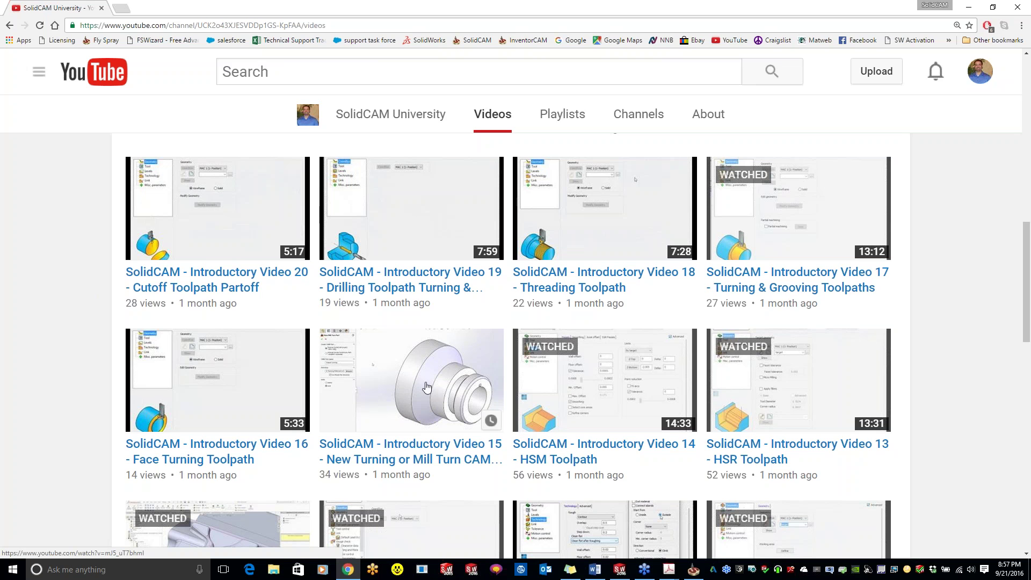
{"action": "scroll", "coordinate": [412, 396], "scroll_direction": "up", "scroll_amount": 5}
{"action": "scroll", "coordinate": [346, 242], "scroll_direction": "up", "scroll_amount": 2}
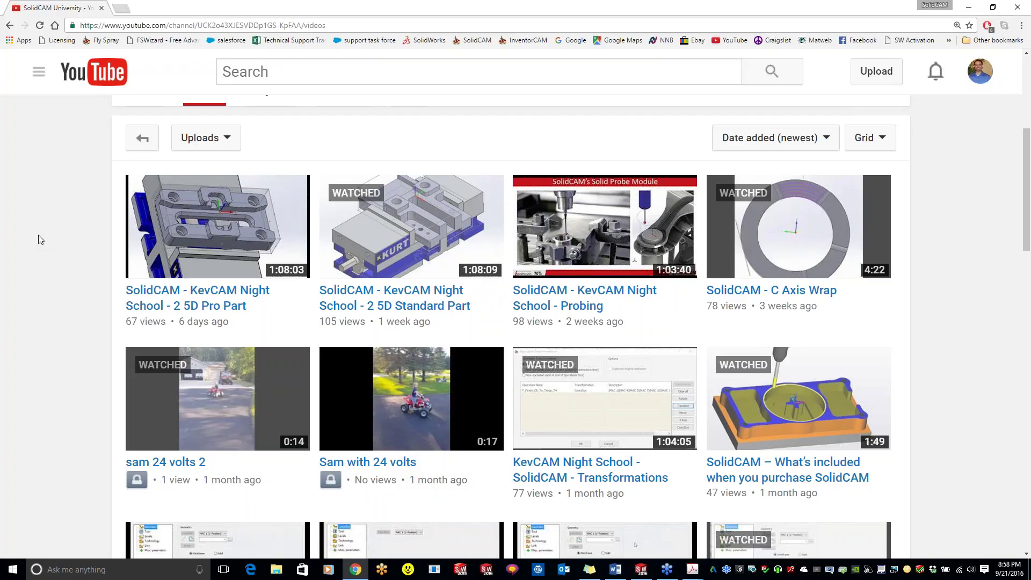
{"action": "scroll", "coordinate": [39, 240], "scroll_direction": "down", "scroll_amount": 3}
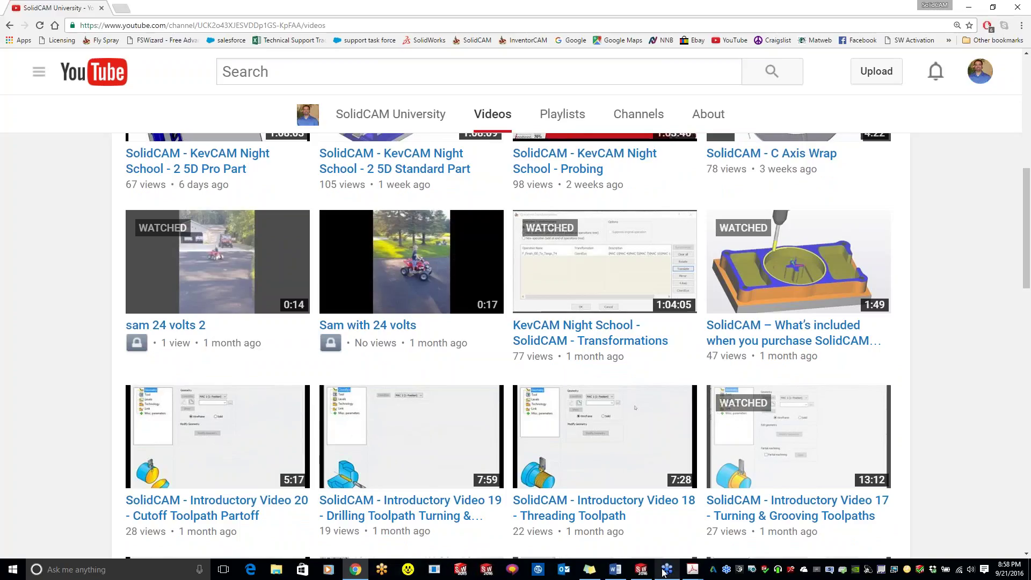
{"action": "left_click", "coordinate": [646, 573]}
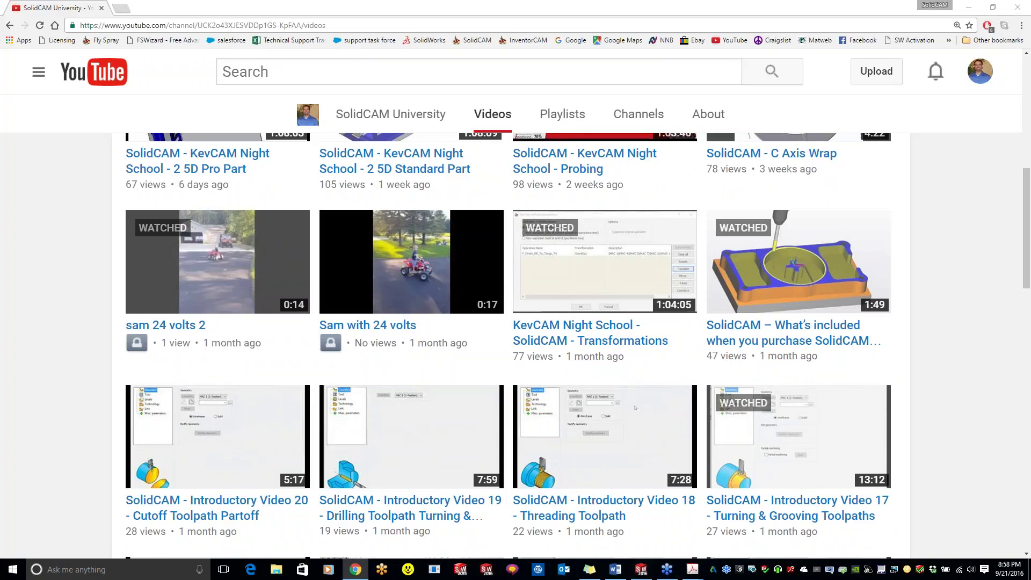
- Switch from the browser back to SolidWorks and view the calculated Finish Constant Z_1 toolpath on the whole part
{"action": "left_click", "coordinate": [969, 7]}
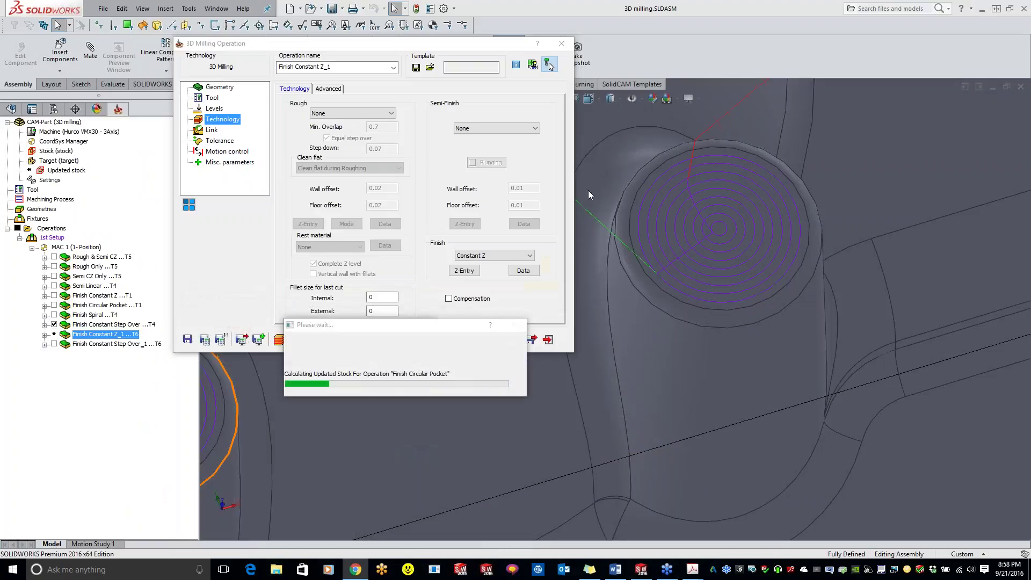
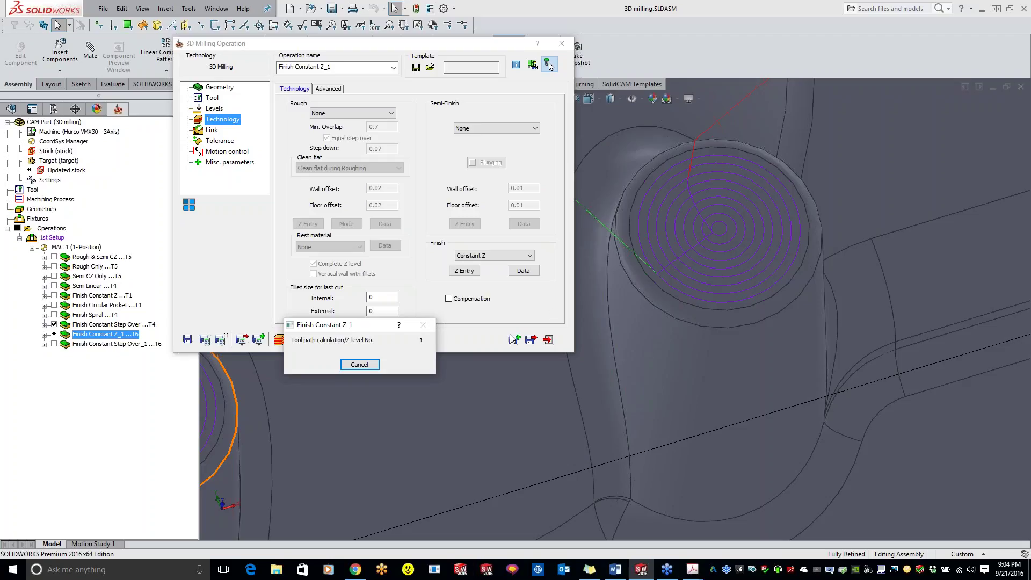
{"action": "scroll", "coordinate": [701, 382], "scroll_direction": "up", "scroll_amount": 10}
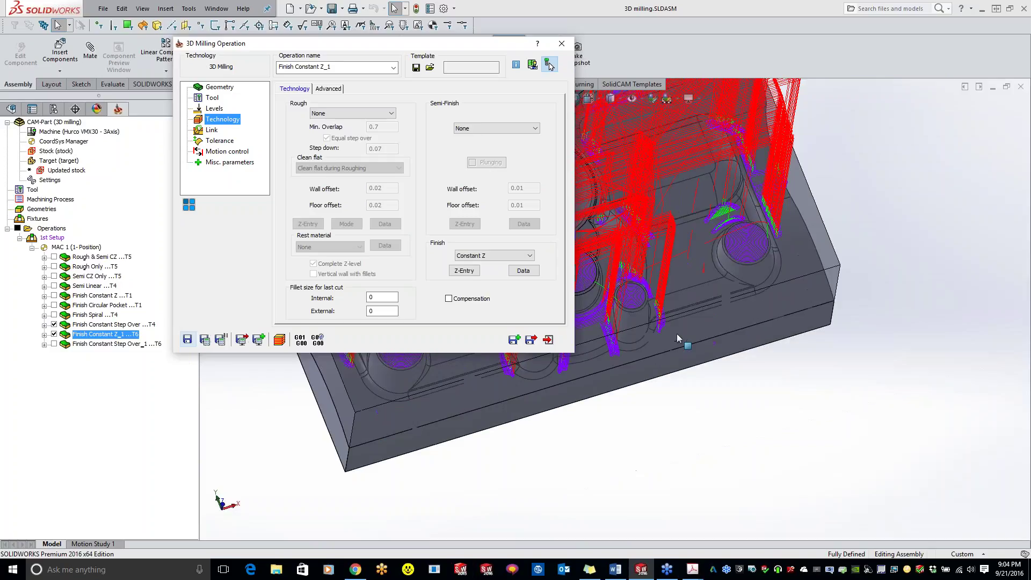
{"action": "scroll", "coordinate": [677, 337], "scroll_direction": "up", "scroll_amount": 2}
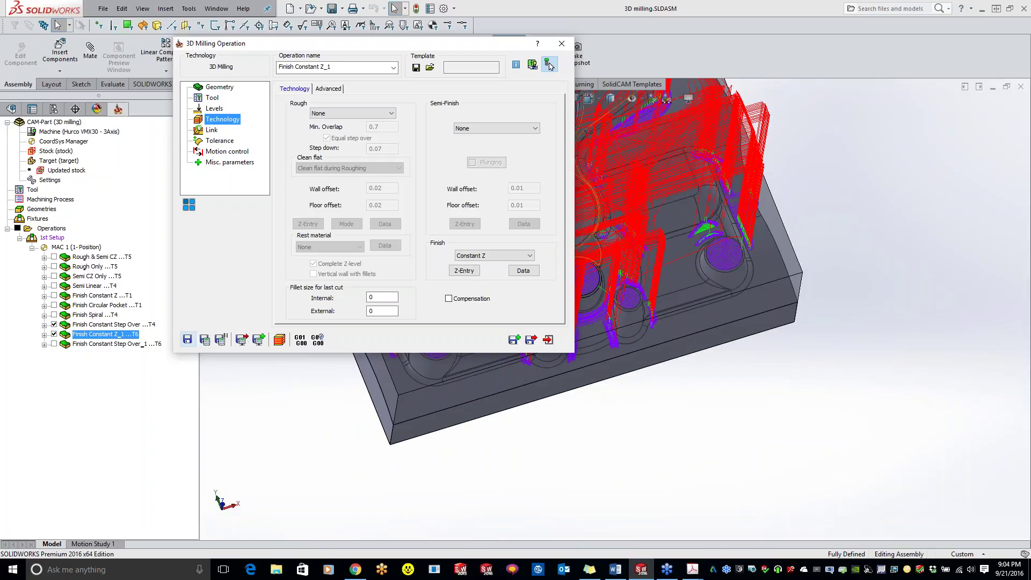
{"action": "mouse_move", "coordinate": [446, 259]}
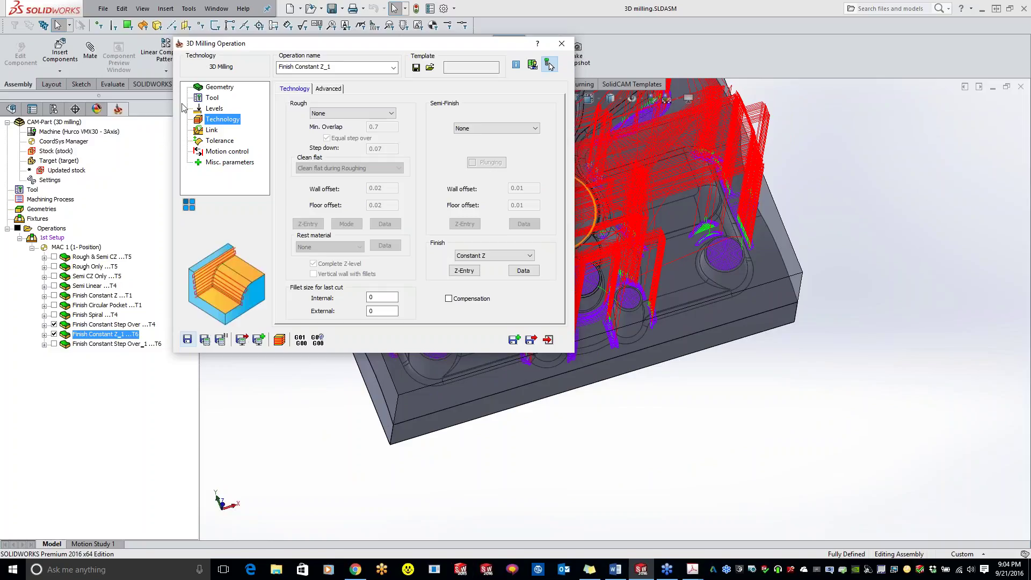
- Review the working area settings of Finish Constant Z_1, including the rest material option, and close them
{"action": "left_click", "coordinate": [217, 88]}
{"action": "left_click", "coordinate": [339, 167]}
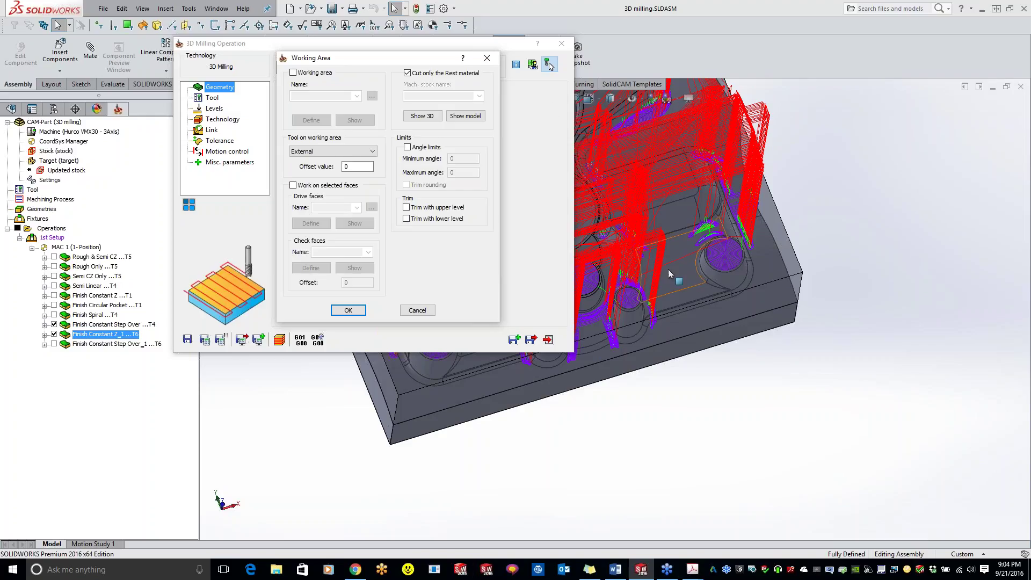
{"action": "middle_click_drag", "start_coordinate": [639, 307], "coordinate": [748, 204]}
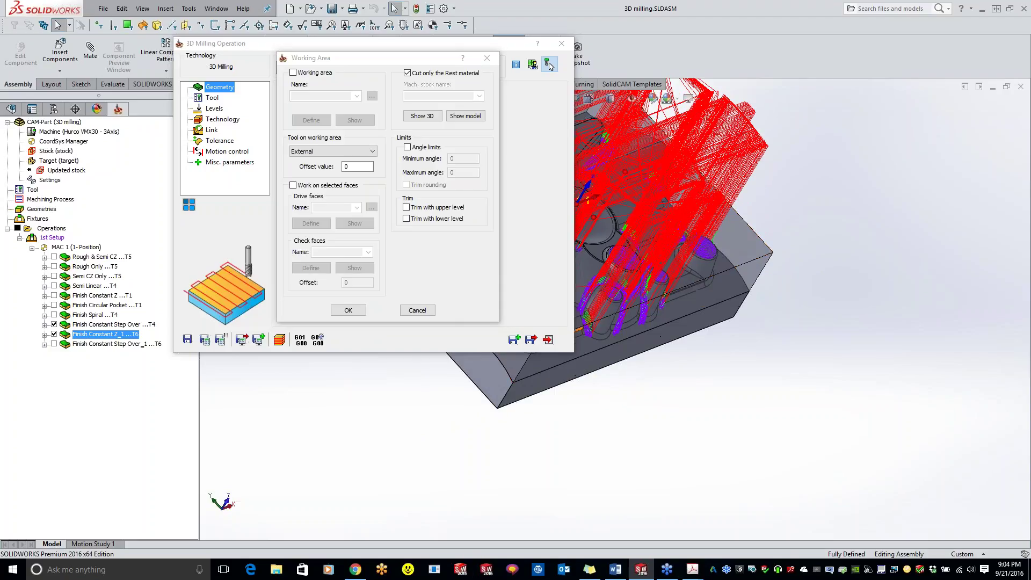
{"action": "left_click", "coordinate": [445, 60]}
{"action": "left_click", "coordinate": [487, 58]}
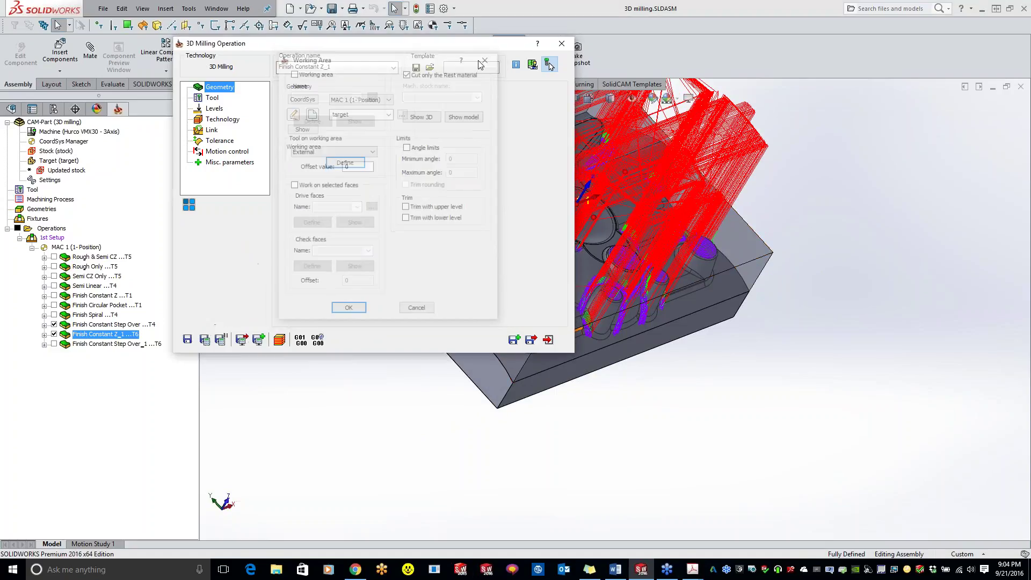
- Collapse the operation dialog, hide the Finish Constant Step Over toolpath and inspect the Finish Constant Z_1 passes on the walls
{"action": "double_click", "coordinate": [460, 44]}
{"action": "scroll", "coordinate": [606, 315], "scroll_direction": "down", "scroll_amount": 10}
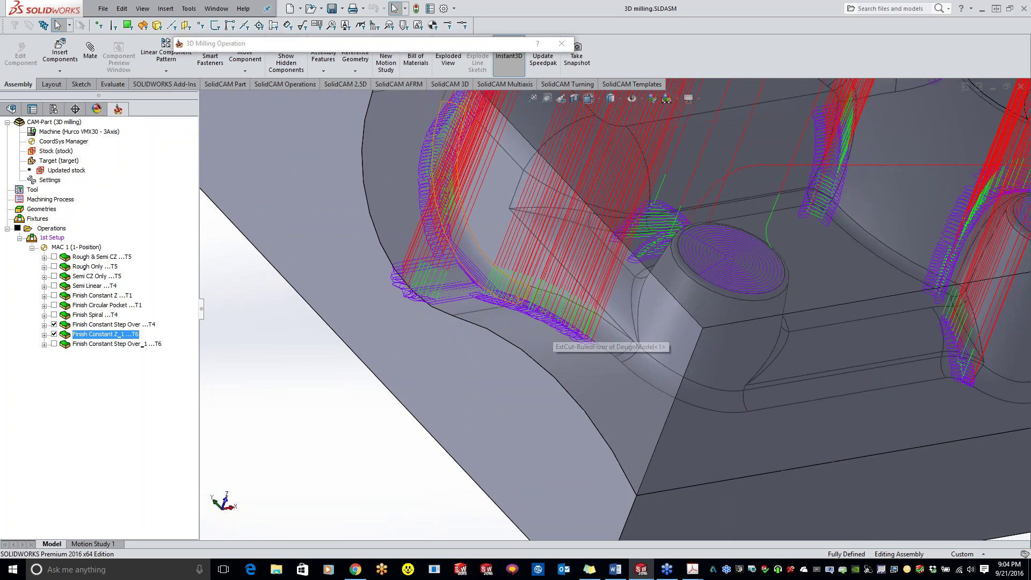
{"action": "scroll", "coordinate": [789, 374], "scroll_direction": "up", "scroll_amount": 5}
{"action": "middle_click_drag", "start_coordinate": [770, 327], "coordinate": [726, 330]}
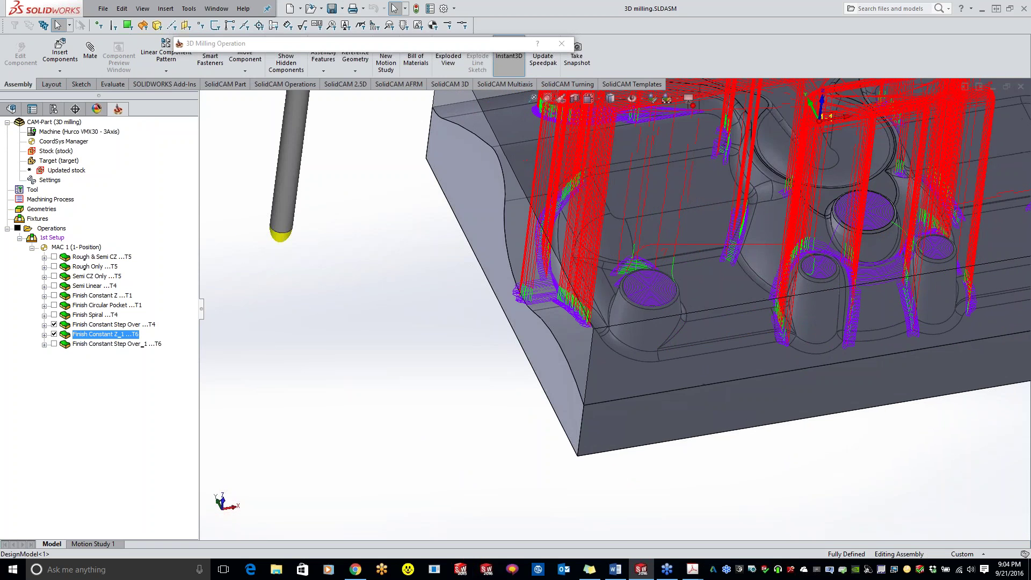
{"action": "scroll", "coordinate": [830, 333], "scroll_direction": "up", "scroll_amount": 3}
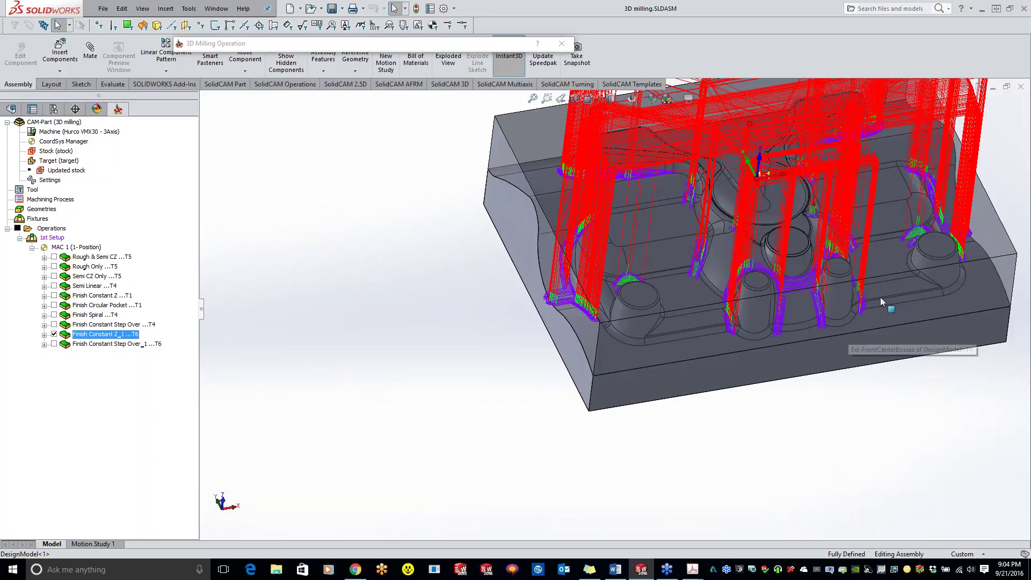
{"action": "scroll", "coordinate": [877, 252], "scroll_direction": "down", "scroll_amount": 3}
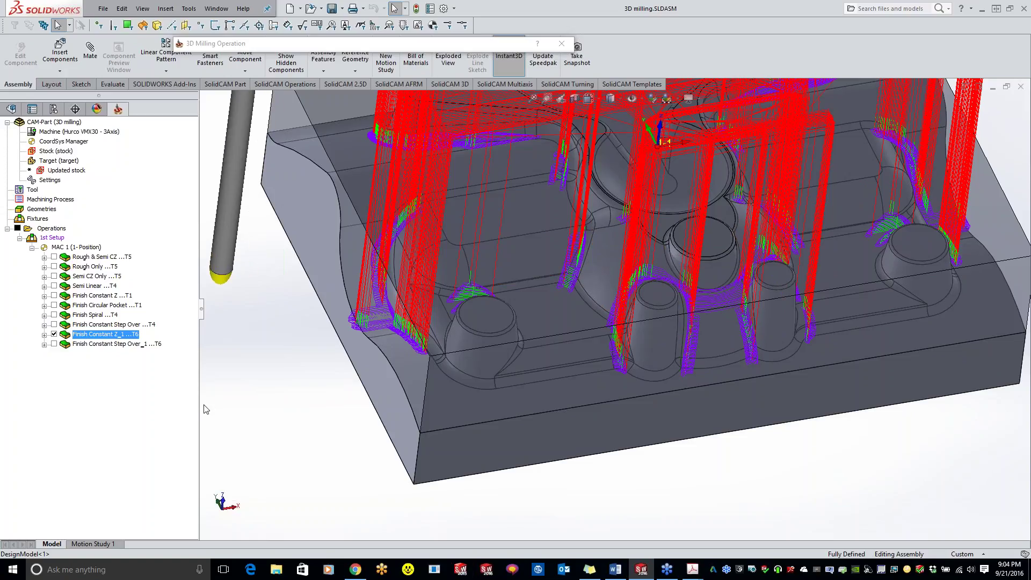
- Hide the Finish Constant Z_1 toolpath, open the Finish Constant Step Over_1 operation and keep Pencil milling as its finish strategy
{"action": "left_click", "coordinate": [53, 334]}
{"action": "double_click", "coordinate": [86, 344]}
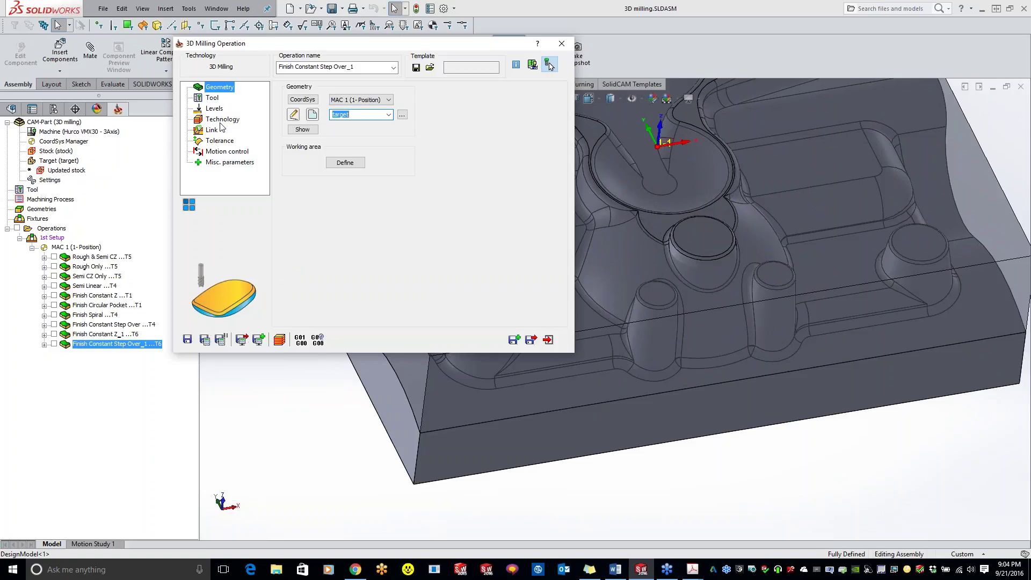
{"action": "left_click", "coordinate": [224, 120]}
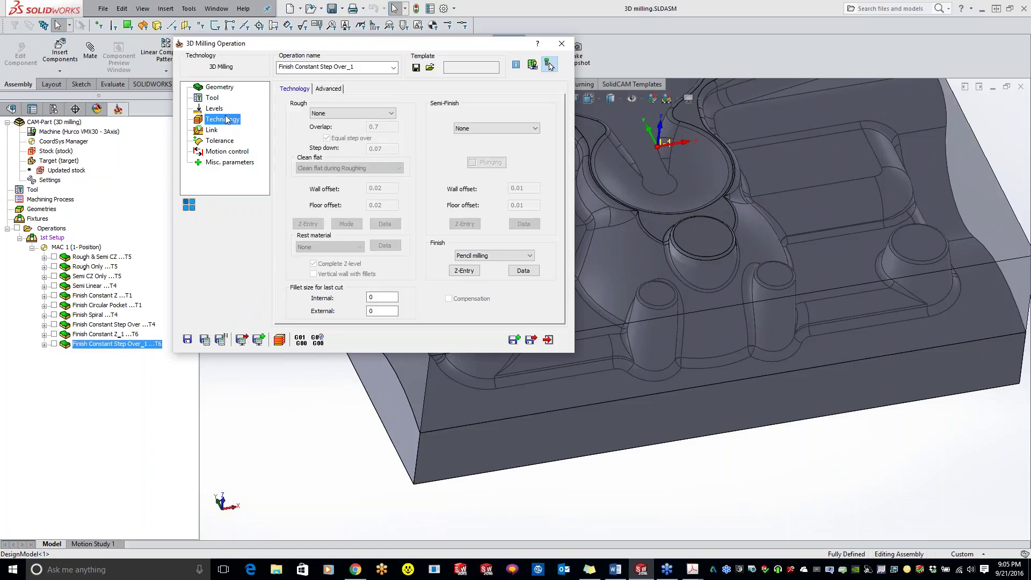
{"action": "left_click", "coordinate": [461, 258]}
{"action": "left_click", "coordinate": [473, 263]}
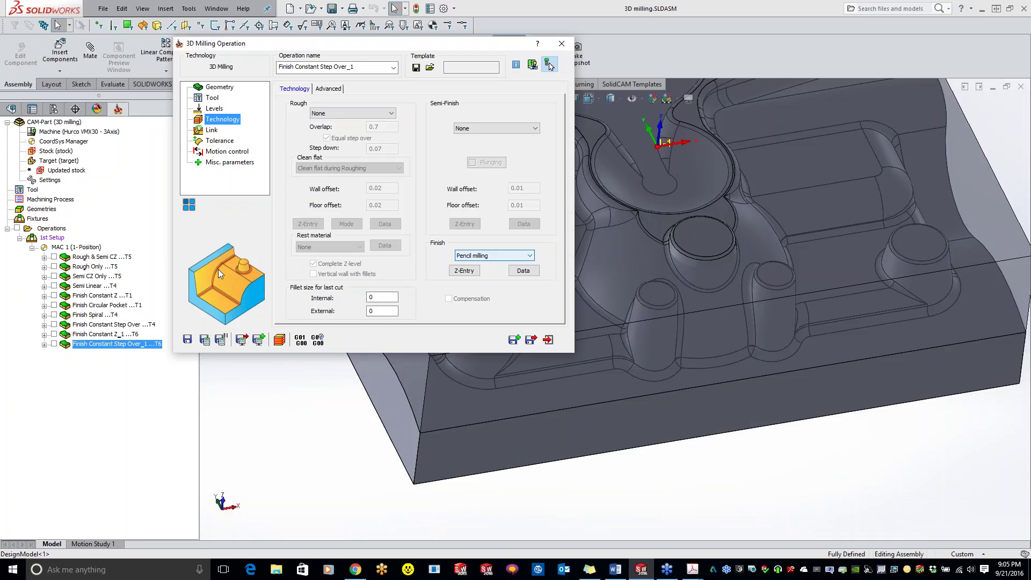
- Review the Pencil Milling data for number of passes, step over, bitangency angle and direction mode, keep Standard and accept
{"action": "left_click", "coordinate": [523, 270]}
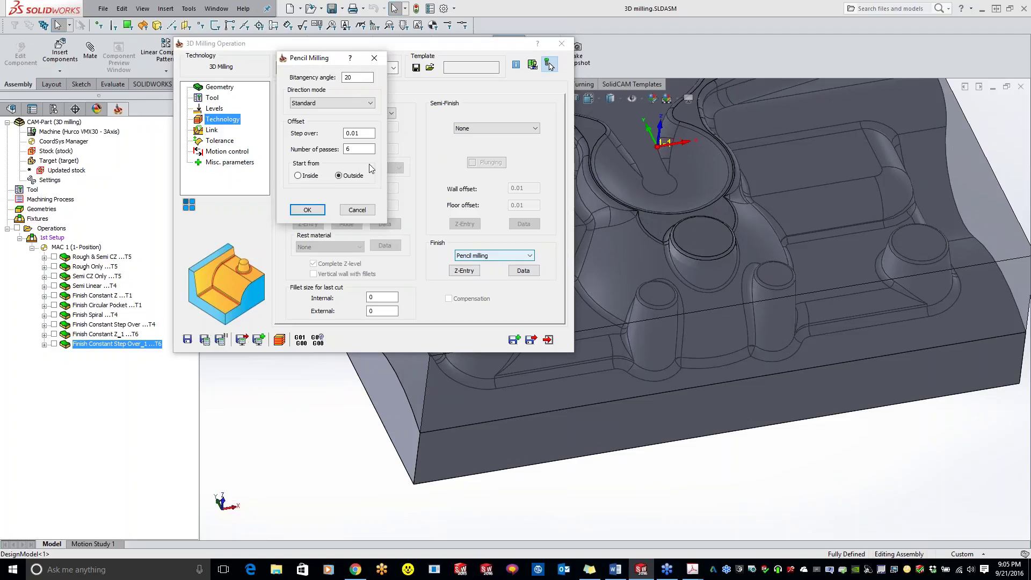
{"action": "type", "text": "6"}
{"action": "key", "text": "shift+Tab"}
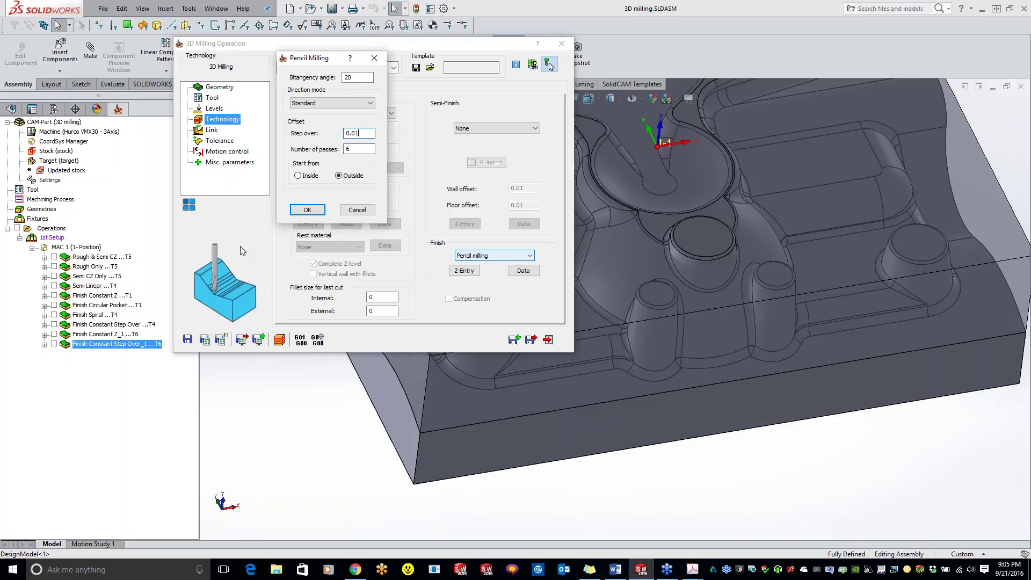
{"action": "left_click", "coordinate": [363, 78]}
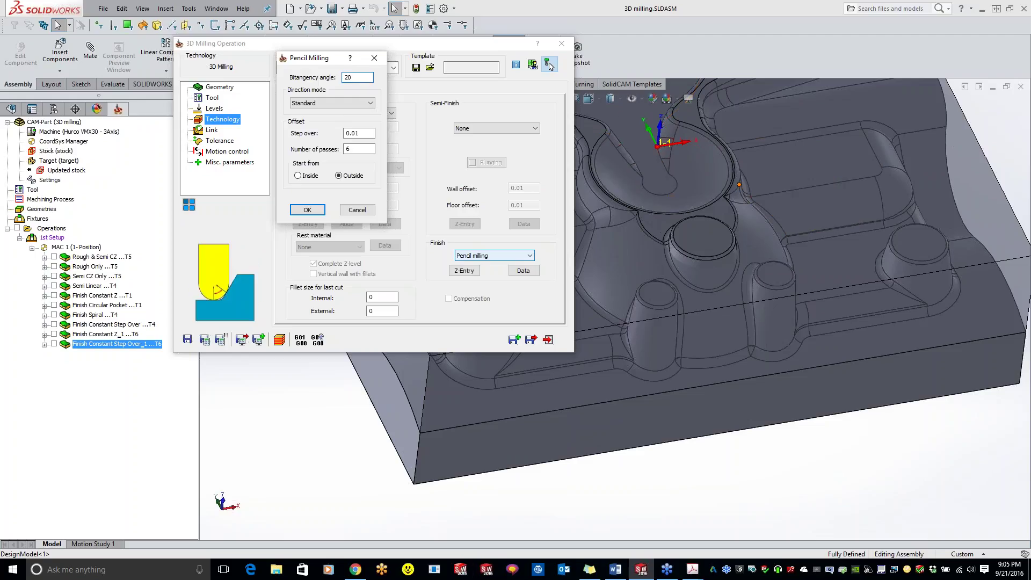
{"action": "left_click", "coordinate": [342, 103]}
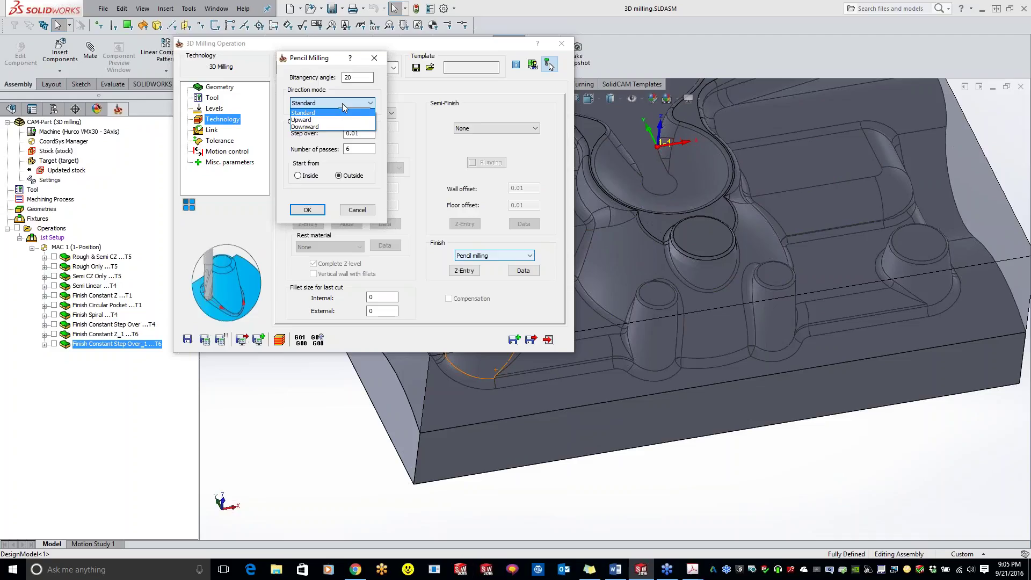
{"action": "left_click", "coordinate": [343, 104]}
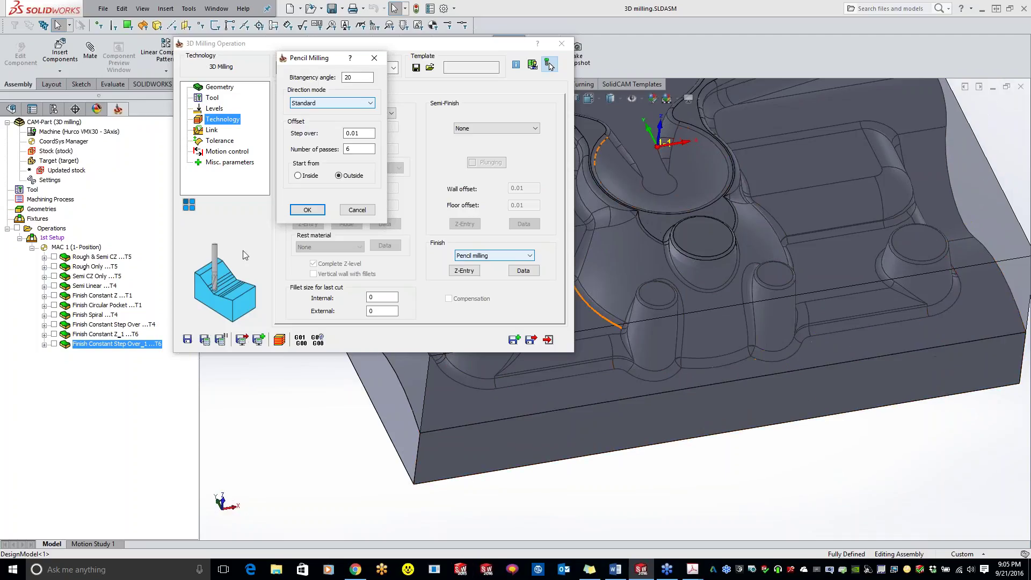
{"action": "left_click", "coordinate": [303, 210]}
- Display the Finish Constant Step Over_1 toolpath and inspect the pencil passes along the front upper shelf fillet up close
{"action": "left_click", "coordinate": [54, 344]}
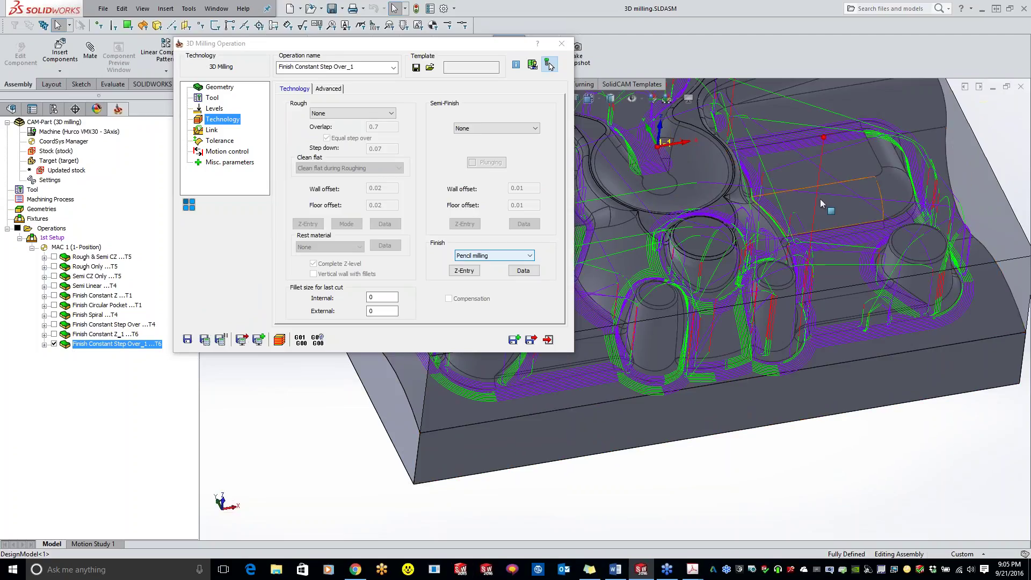
{"action": "scroll", "coordinate": [682, 241], "scroll_direction": "up", "scroll_amount": 2}
{"action": "middle_click_drag", "start_coordinate": [668, 246], "coordinate": [708, 347]}
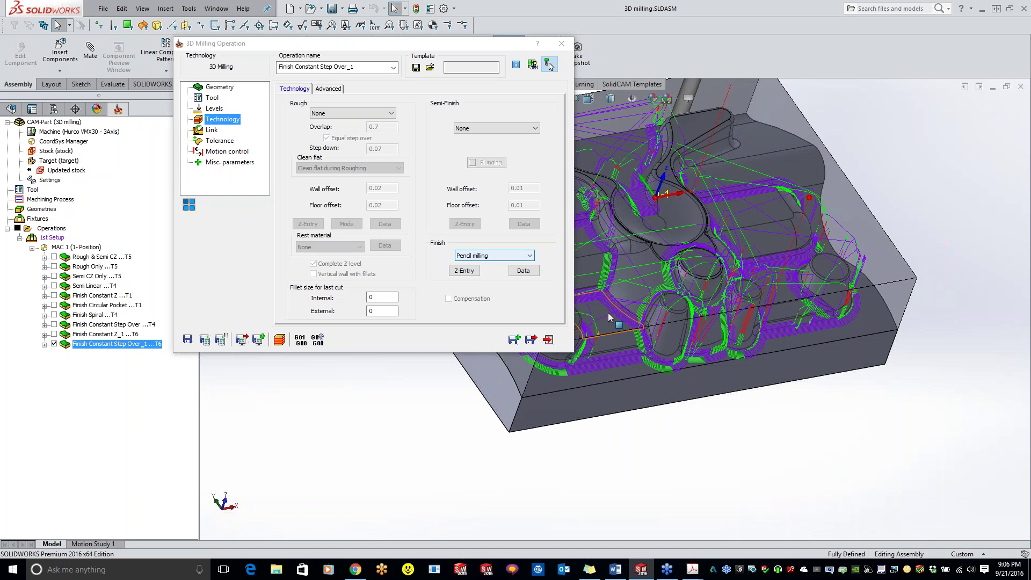
{"action": "scroll", "coordinate": [618, 322], "scroll_direction": "down", "scroll_amount": 10}
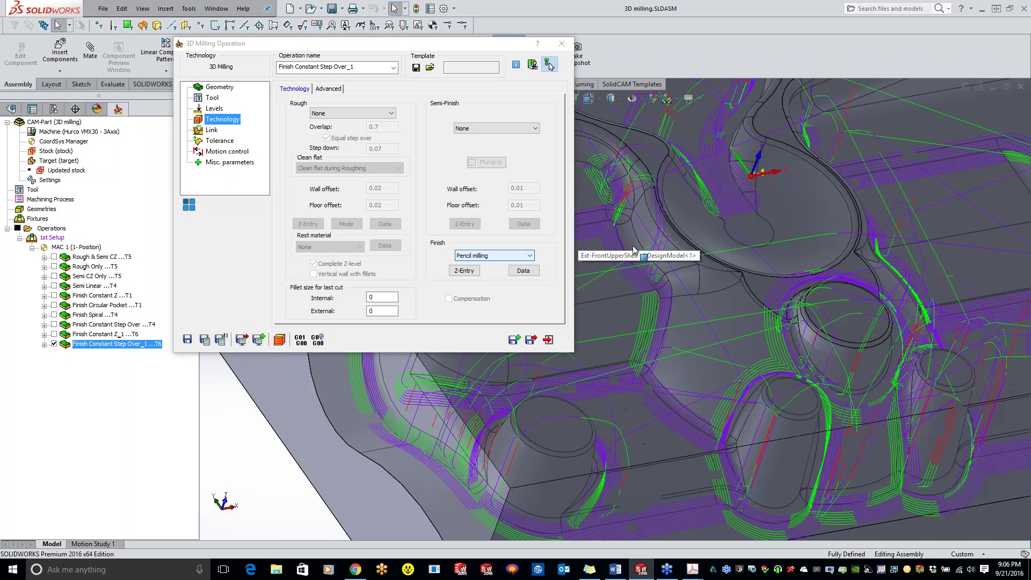
{"action": "scroll", "coordinate": [610, 271], "scroll_direction": "up", "scroll_amount": 6}
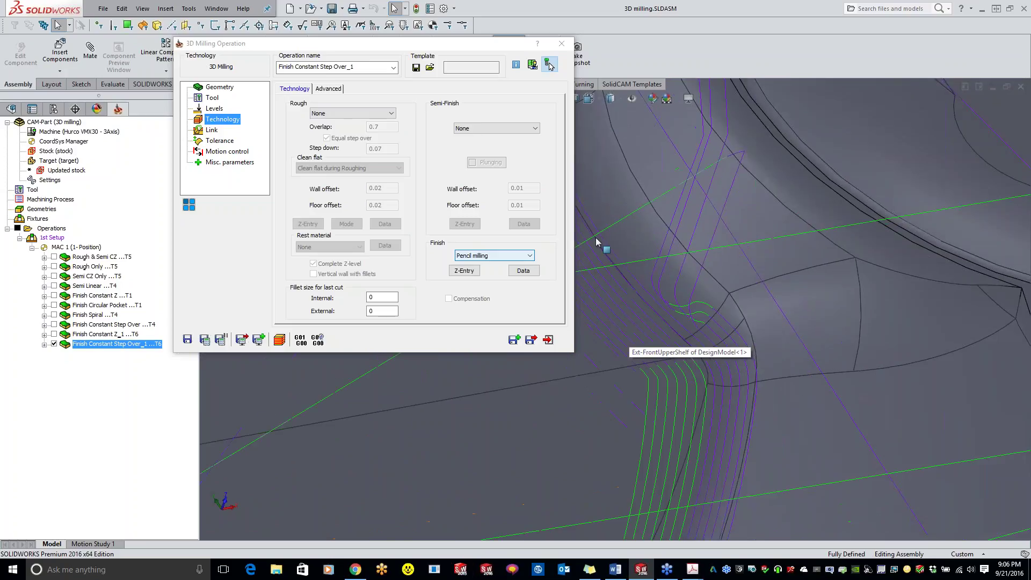
{"action": "scroll", "coordinate": [586, 216], "scroll_direction": "down", "scroll_amount": 4}
{"action": "scroll", "coordinate": [645, 278], "scroll_direction": "down", "scroll_amount": 6}
{"action": "scroll", "coordinate": [651, 314], "scroll_direction": "up", "scroll_amount": 3}
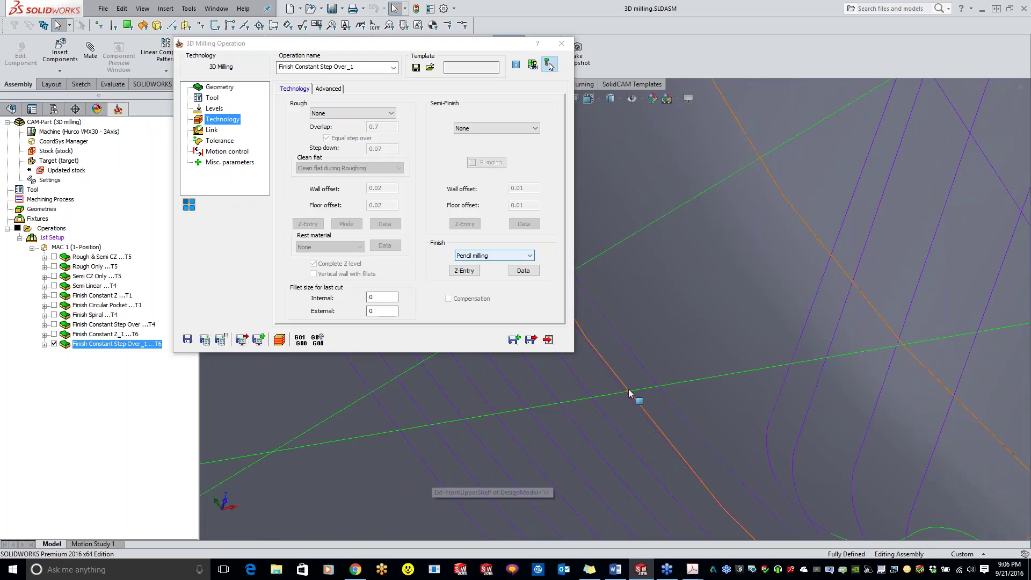
{"action": "scroll", "coordinate": [675, 426], "scroll_direction": "up", "scroll_amount": 4}
{"action": "scroll", "coordinate": [601, 393], "scroll_direction": "up", "scroll_amount": 4}
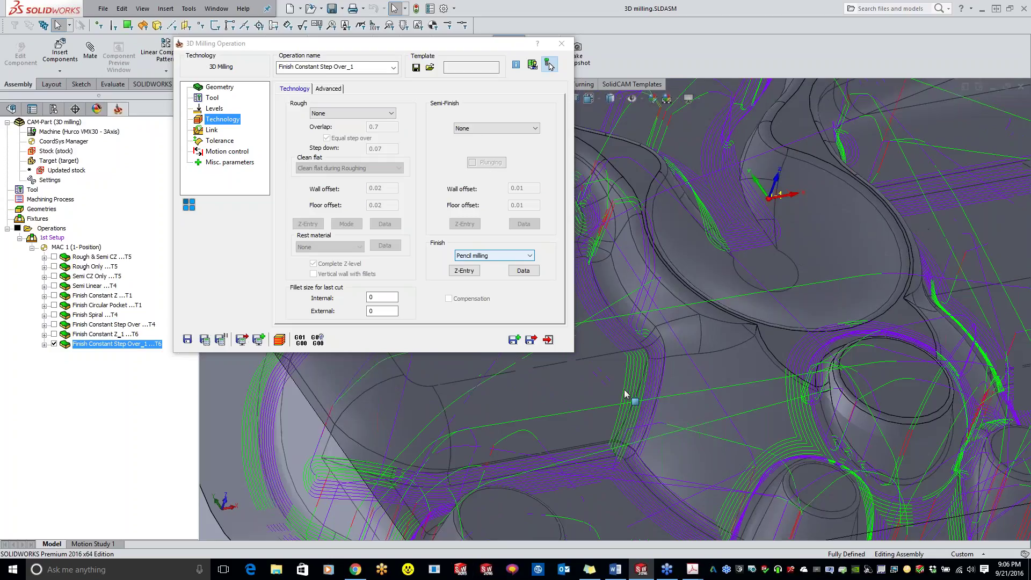
{"action": "scroll", "coordinate": [602, 310], "scroll_direction": "down", "scroll_amount": 2}
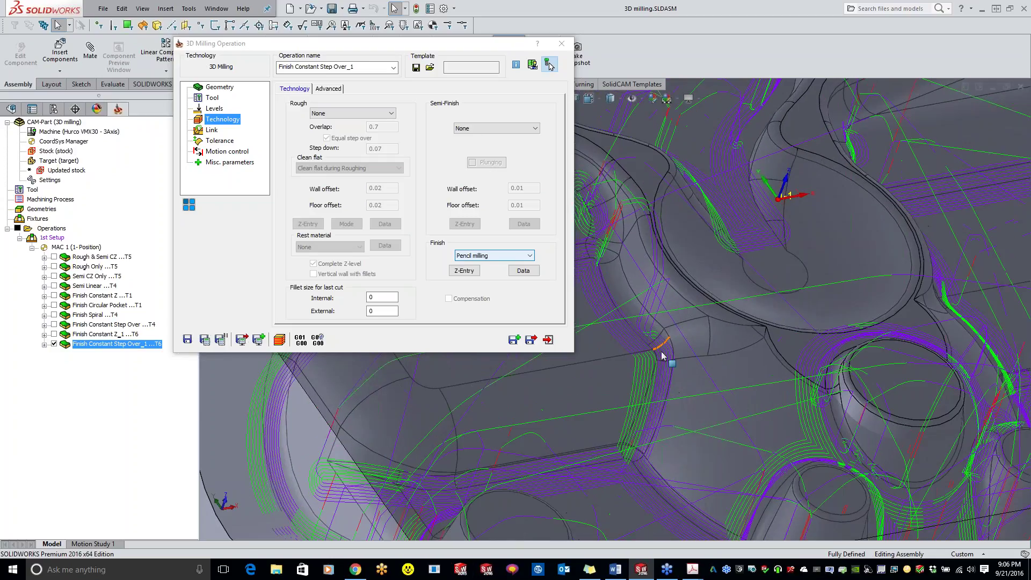
{"action": "scroll", "coordinate": [656, 400], "scroll_direction": "down", "scroll_amount": 4}
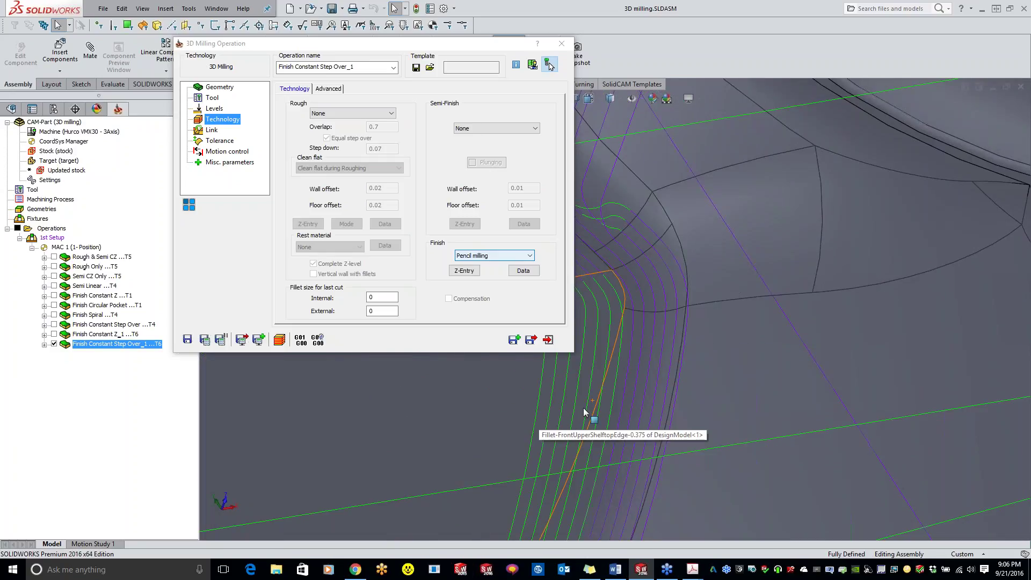
{"action": "scroll", "coordinate": [585, 413], "scroll_direction": "up", "scroll_amount": 5}
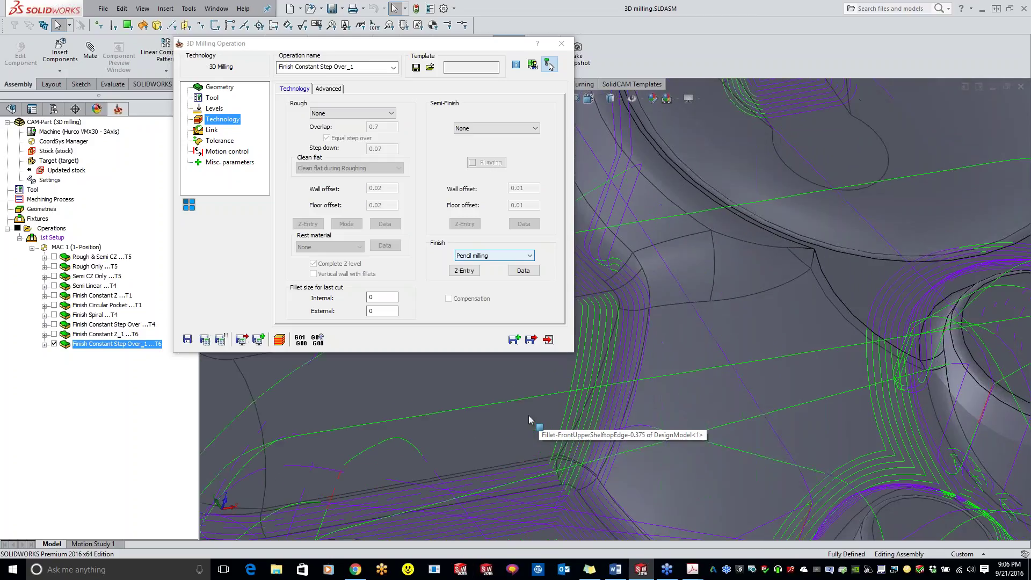
- Reopen the Pencil Milling data, check the number of passes and step over, accept it and view the whole toolpath
{"action": "left_click", "coordinate": [523, 270]}
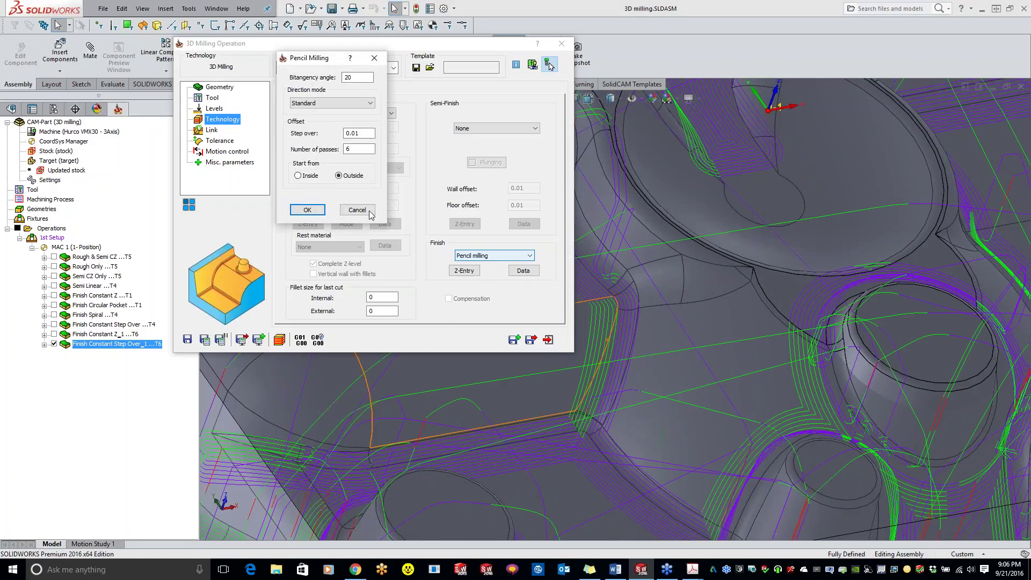
{"action": "double_click", "coordinate": [348, 149]}
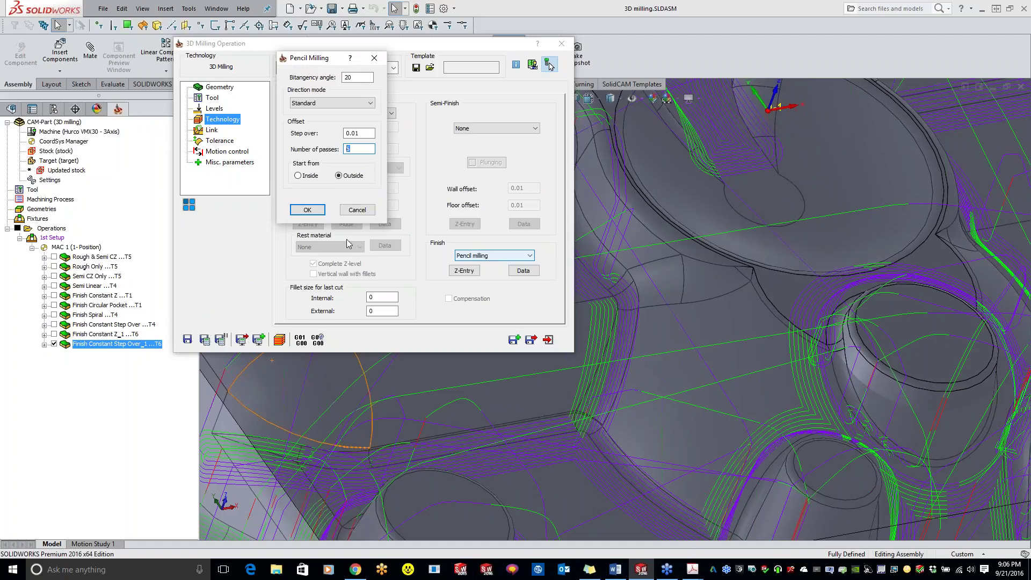
{"action": "mouse_move", "coordinate": [368, 133]}
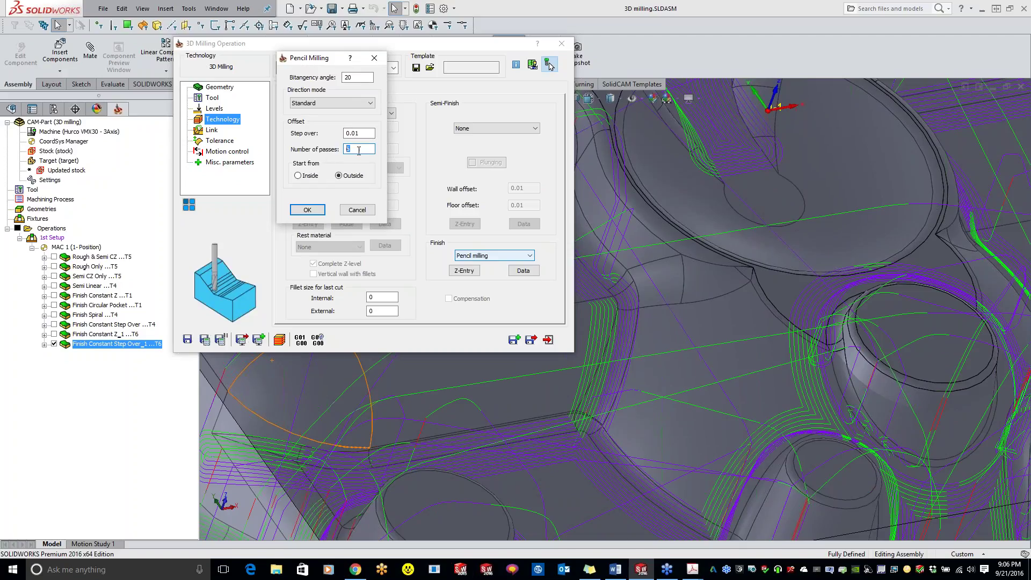
{"action": "left_click", "coordinate": [307, 210]}
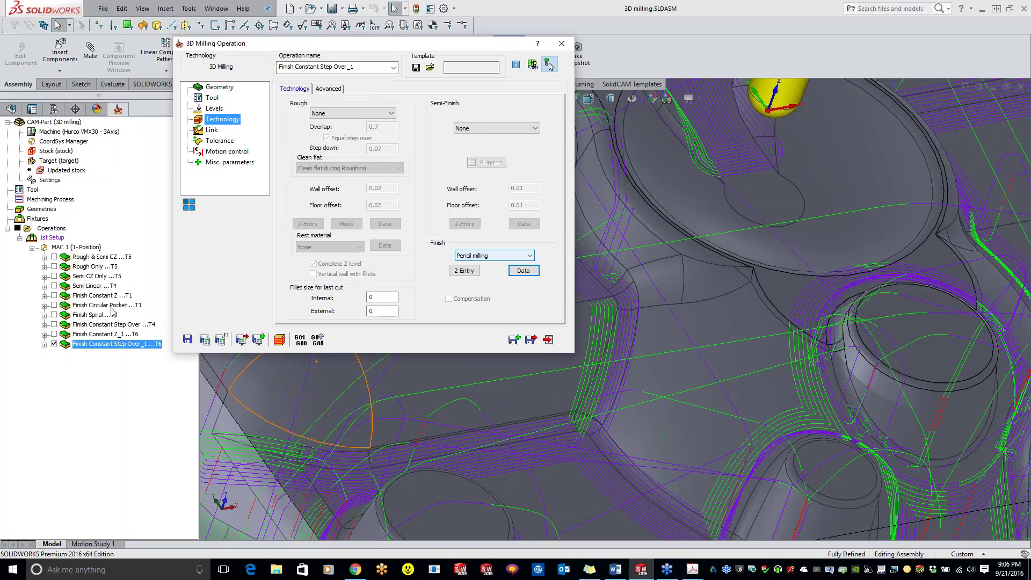
{"action": "scroll", "coordinate": [591, 415], "scroll_direction": "up", "scroll_amount": 10}
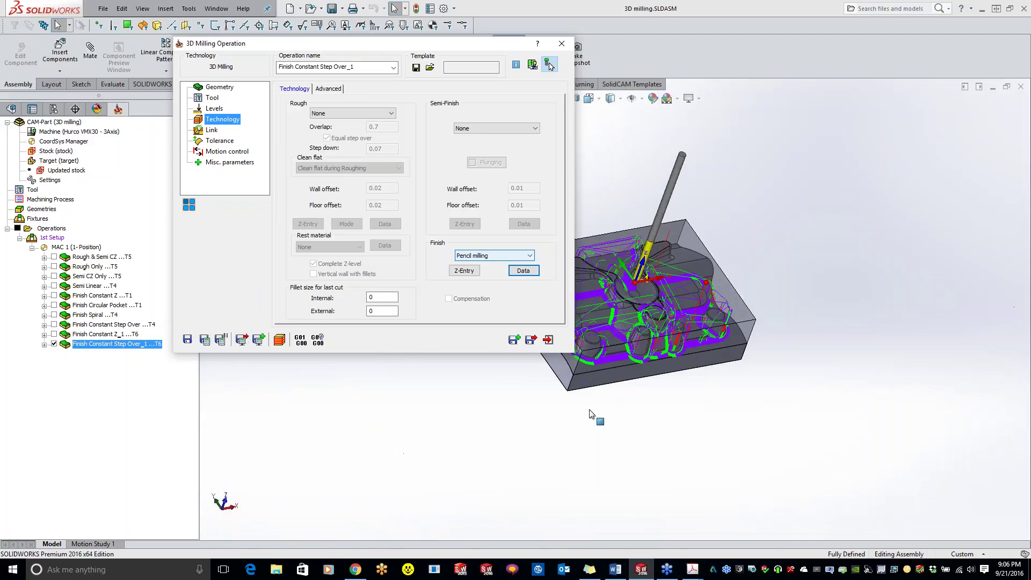
{"action": "scroll", "coordinate": [608, 332], "scroll_direction": "down", "scroll_amount": 3}
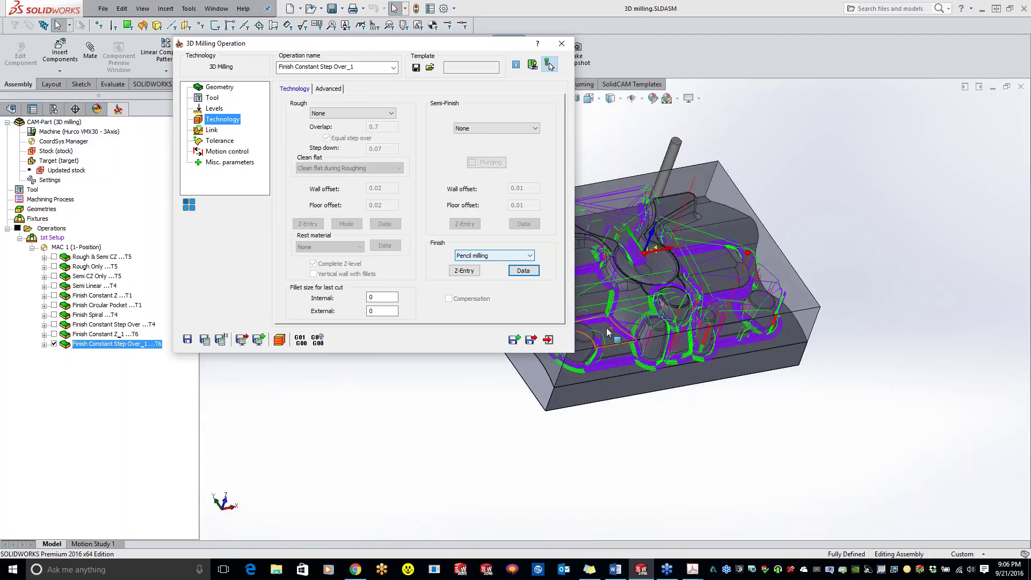
- Move the operation dialog clear of the toolpath, and switch to Chrome to browse the introductory videos on the SolidCAM University YouTube channel
{"action": "left_click_drag", "start_coordinate": [430, 44], "coordinate": [320, 40]}
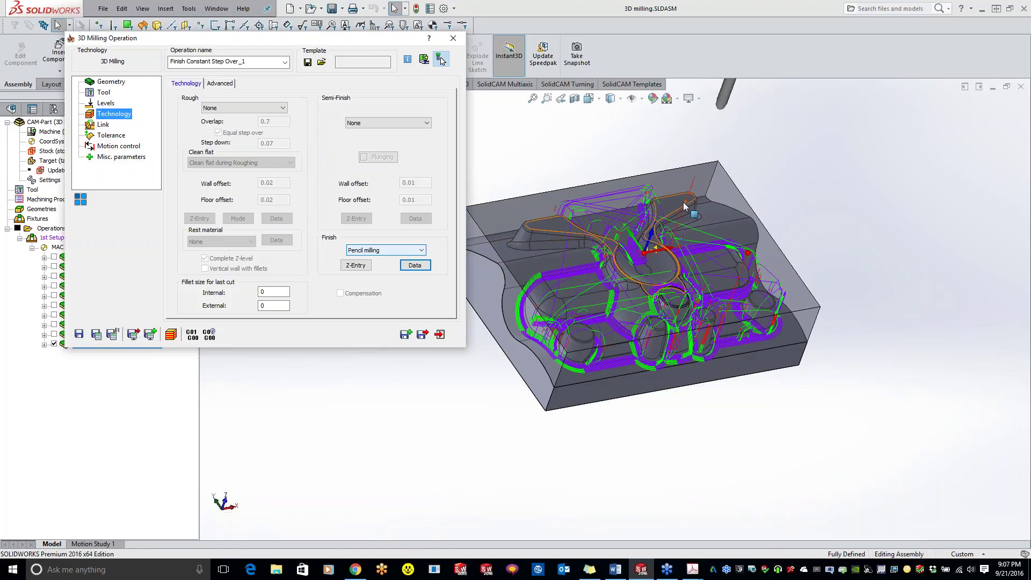
{"action": "left_click", "coordinate": [359, 570]}
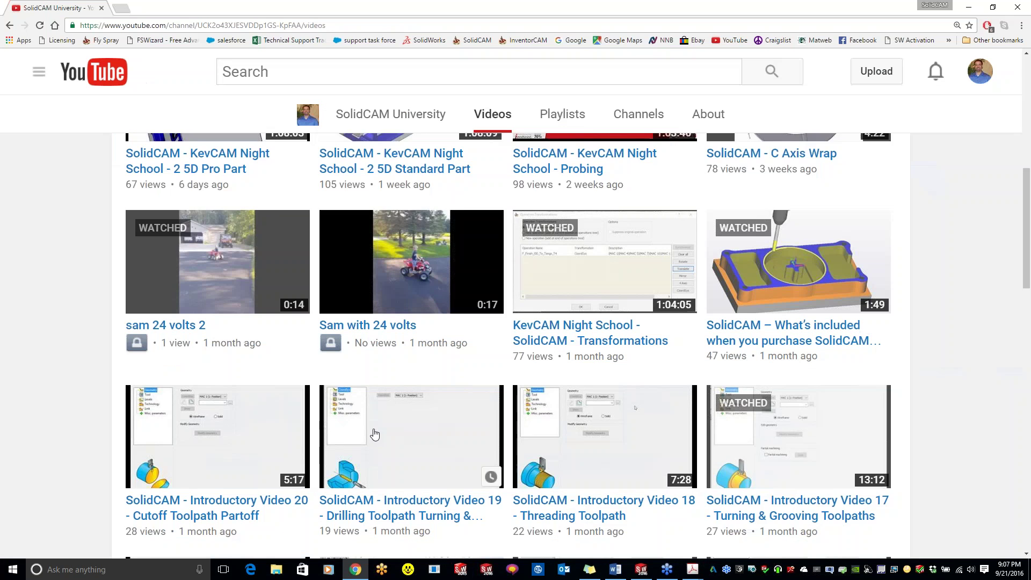
{"action": "scroll", "coordinate": [374, 432], "scroll_direction": "down", "scroll_amount": 3}
{"action": "scroll", "coordinate": [597, 377], "scroll_direction": "down", "scroll_amount": 8}
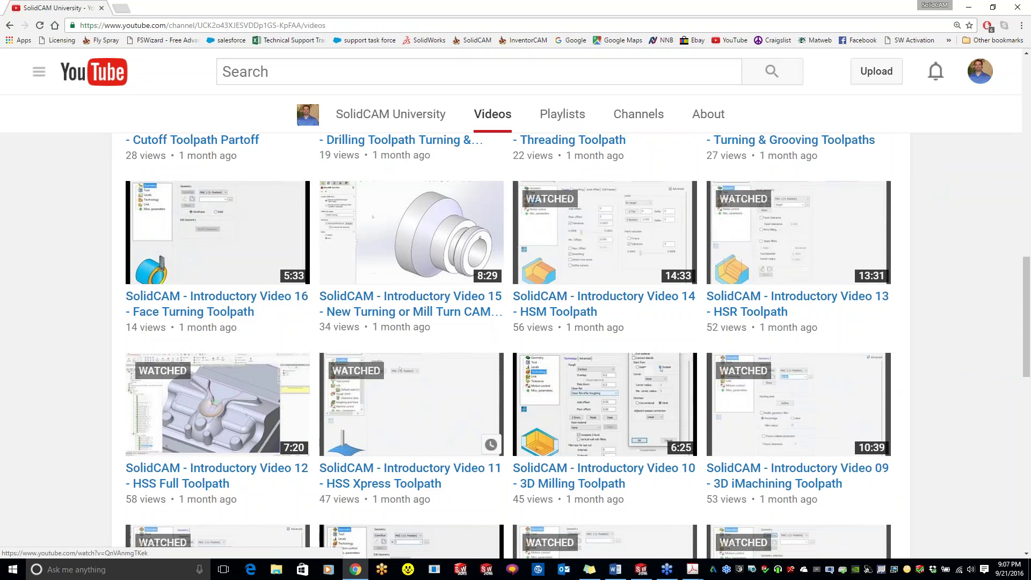
{"action": "scroll", "coordinate": [597, 377], "scroll_direction": "down", "scroll_amount": 6}
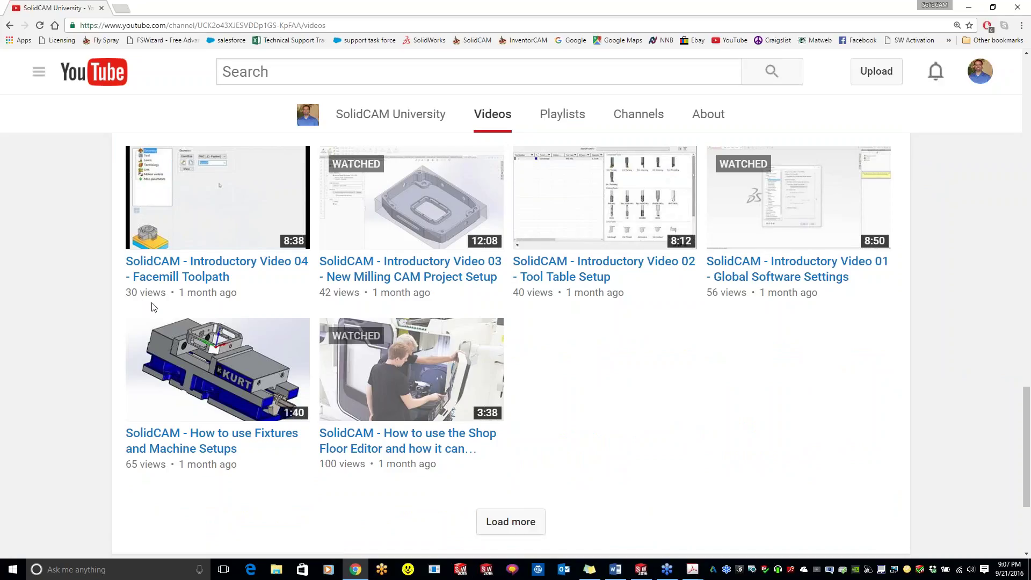
{"action": "scroll", "coordinate": [672, 397], "scroll_direction": "up", "scroll_amount": 2}
- View SC_KevCAM-Tell-A-Friend_EN.pdf in Adobe Acrobat, minimize it and return to the start of the YouTube channel's Videos page
{"action": "mouse_move", "coordinate": [704, 559]}
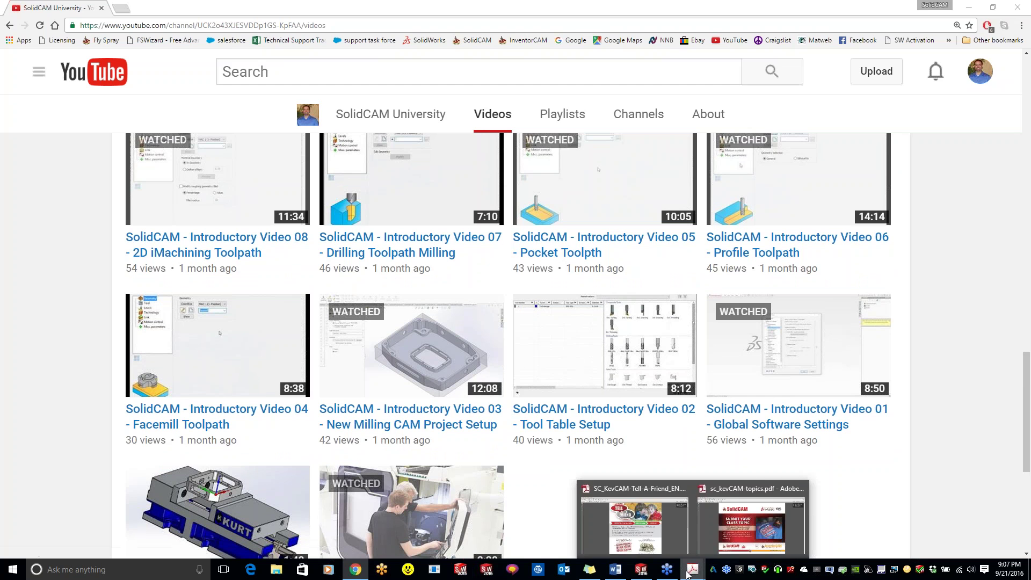
{"action": "left_click", "coordinate": [635, 531]}
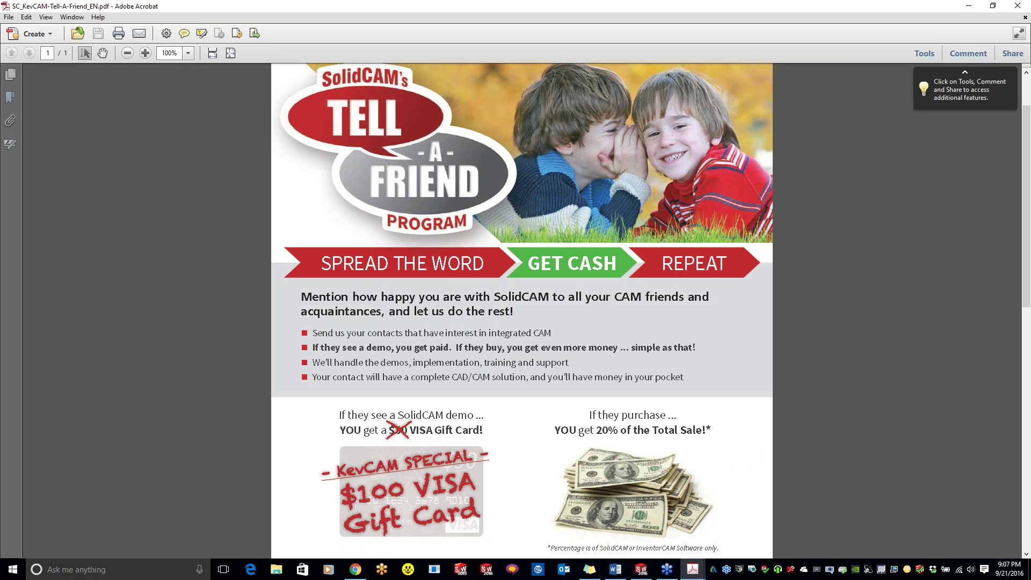
{"action": "left_click", "coordinate": [969, 6]}
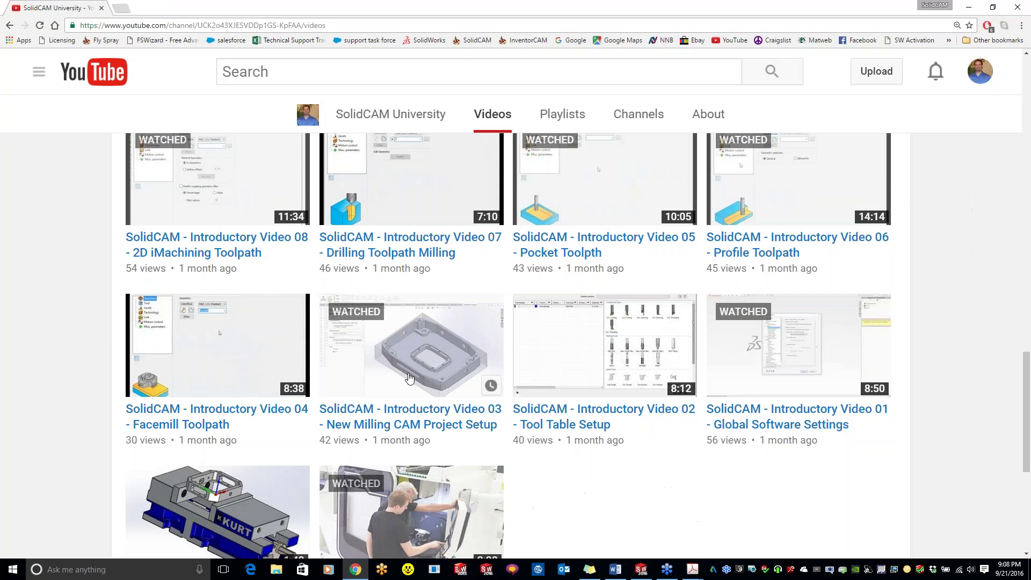
{"action": "scroll", "coordinate": [409, 377], "scroll_direction": "up", "scroll_amount": 15}
{"action": "scroll", "coordinate": [414, 373], "scroll_direction": "up", "scroll_amount": 5}
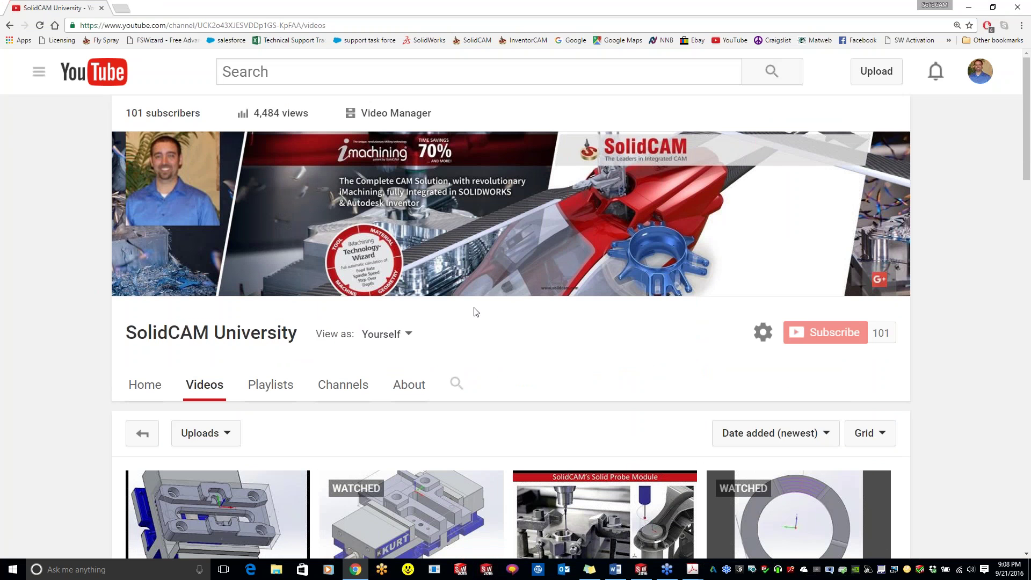